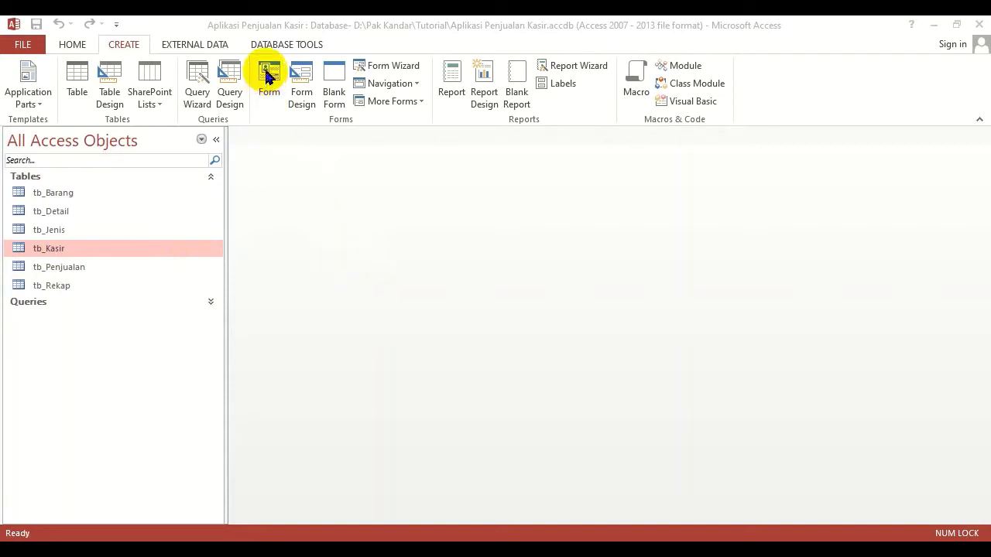
Create a form from the tb_Kasir table and hide the property sheet
{"action": "left_click", "coordinate": [279, 204]}
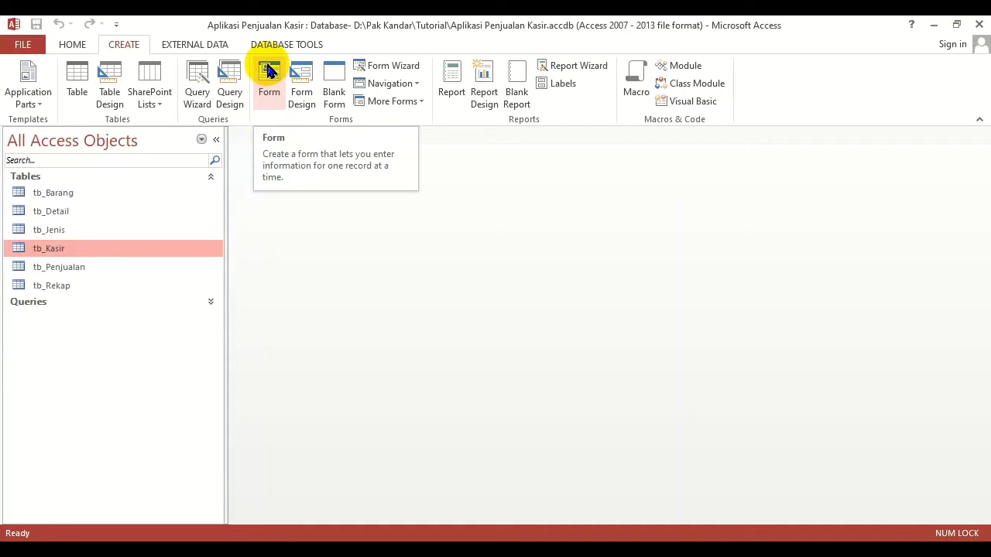
{"action": "left_click", "coordinate": [268, 88]}
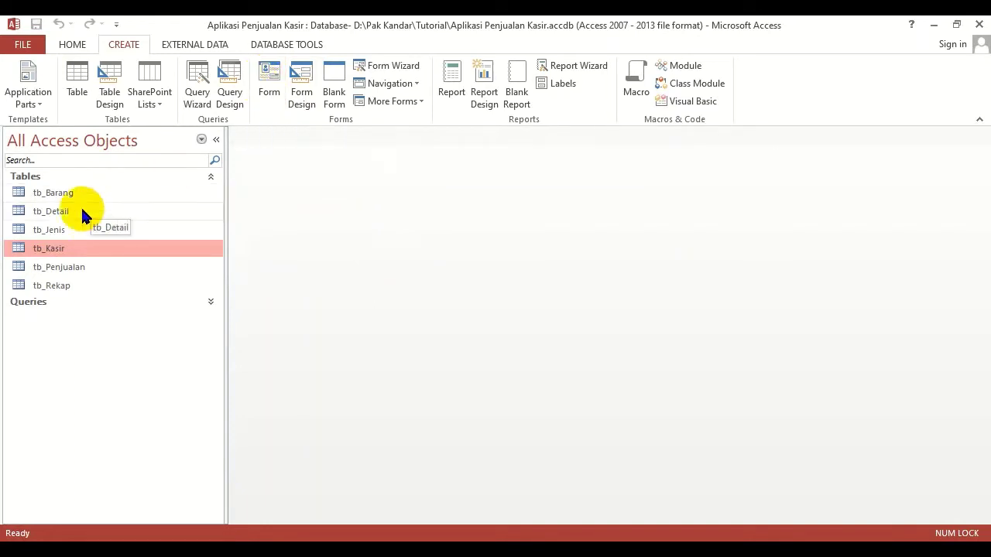
{"action": "left_click", "coordinate": [49, 220]}
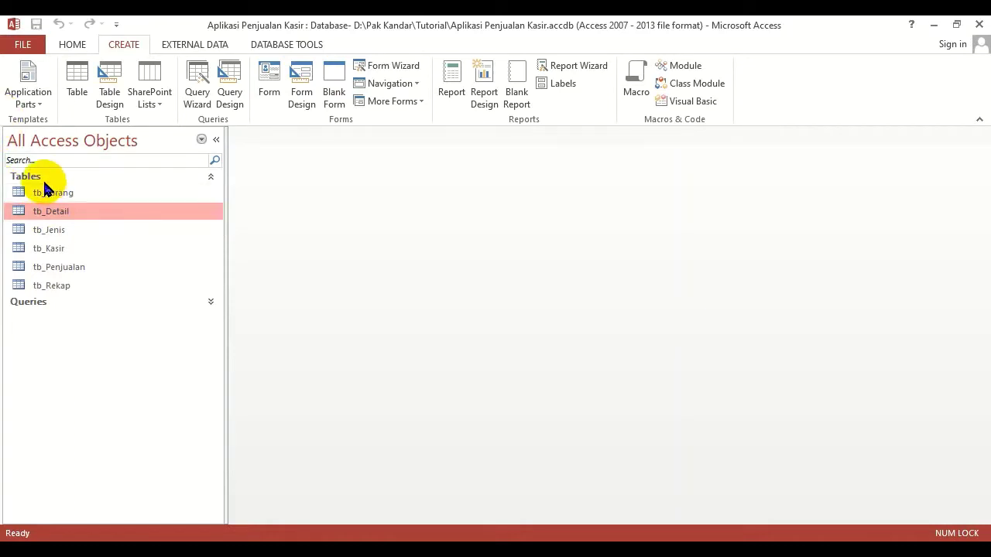
{"action": "left_click", "coordinate": [70, 247]}
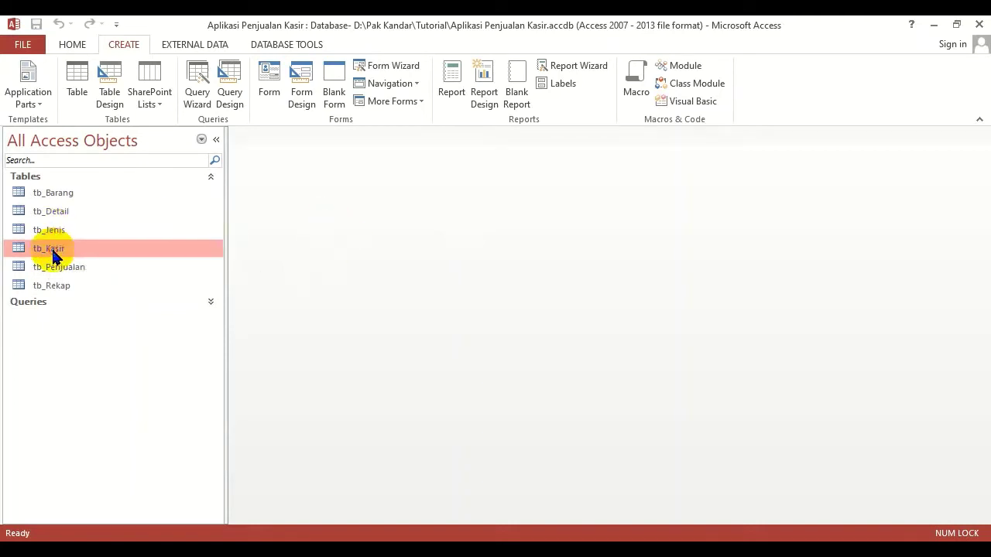
{"action": "left_click", "coordinate": [269, 80]}
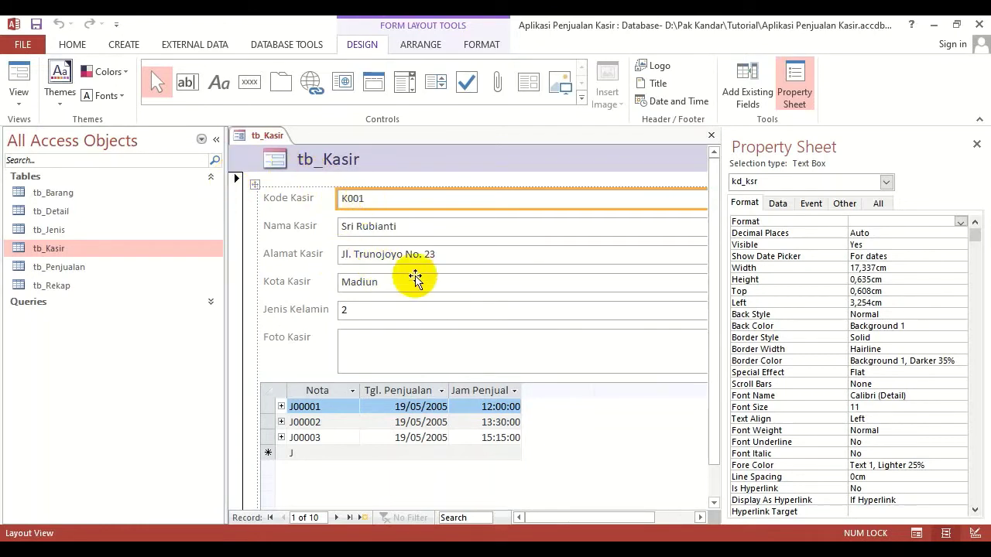
{"action": "left_click", "coordinate": [797, 85]}
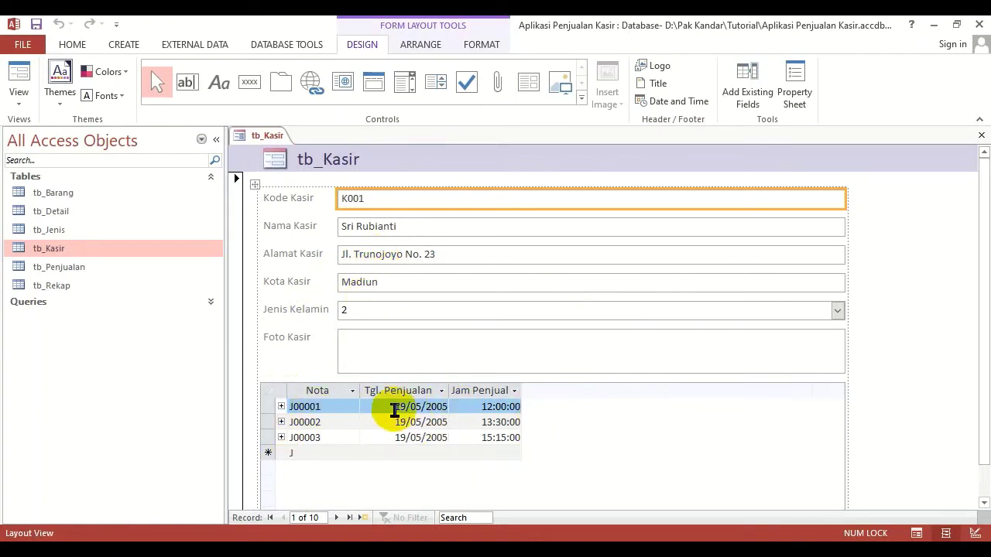
Open the tb_Kasir table and compare its rows with the first three records in the form
{"action": "double_click", "coordinate": [49, 249]}
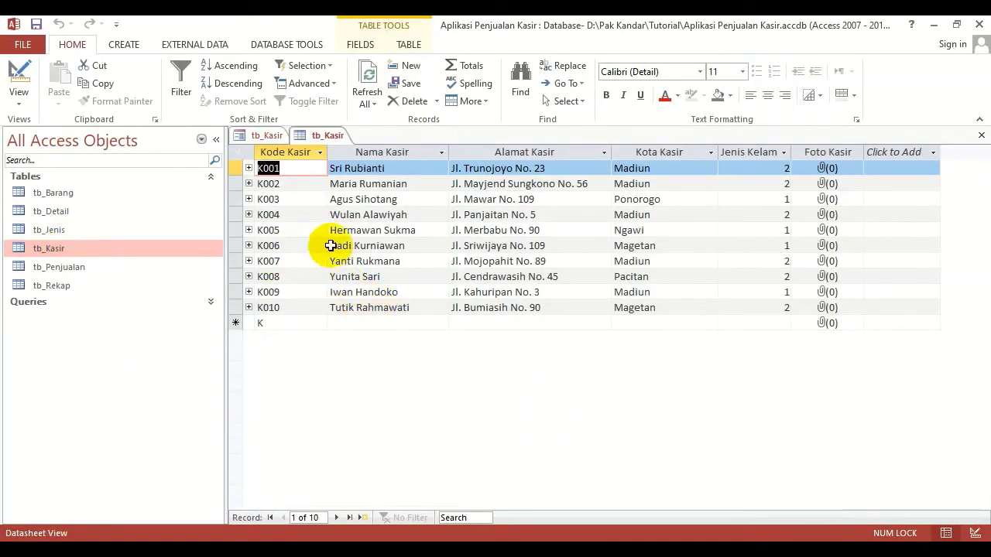
{"action": "left_click", "coordinate": [267, 136]}
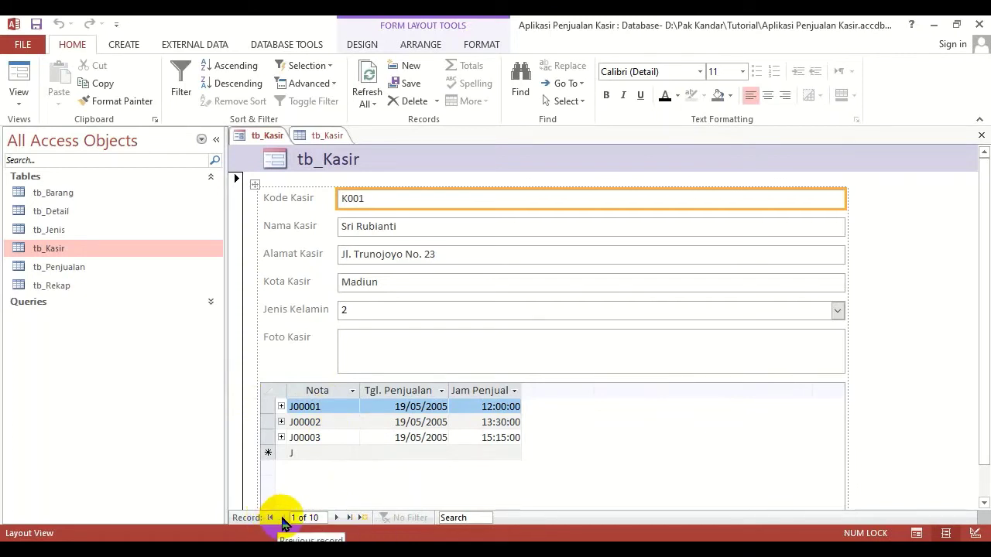
{"action": "left_click", "coordinate": [335, 518]}
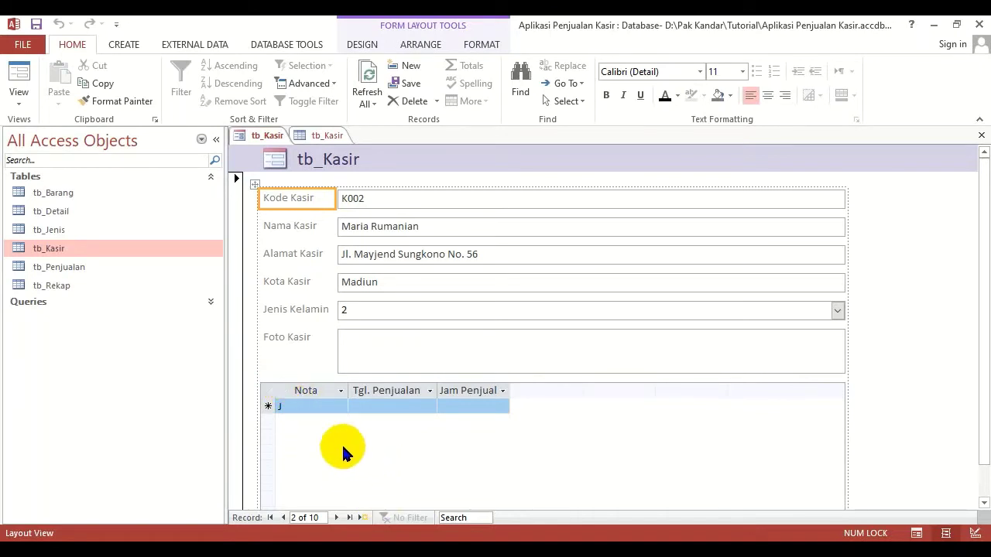
{"action": "left_click", "coordinate": [336, 517]}
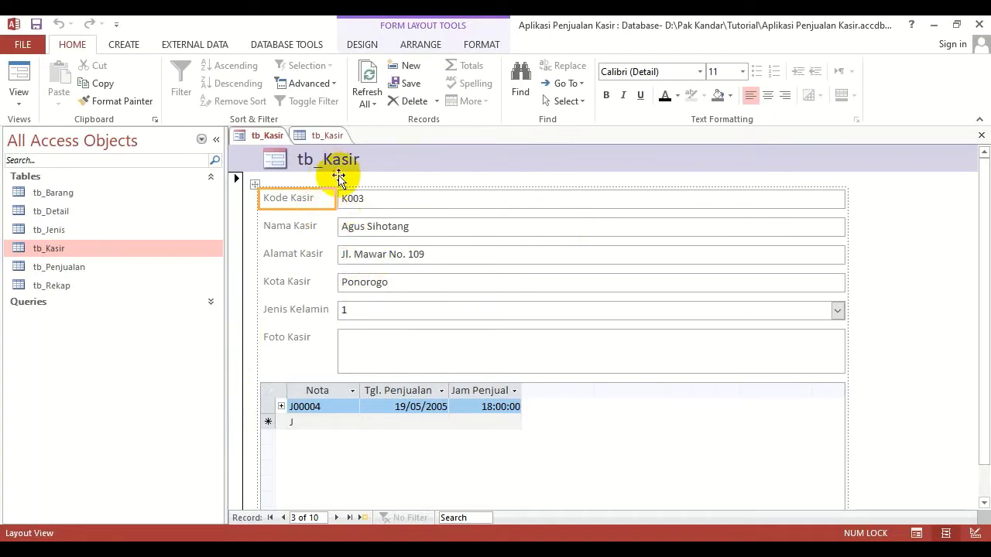
{"action": "left_click", "coordinate": [338, 138]}
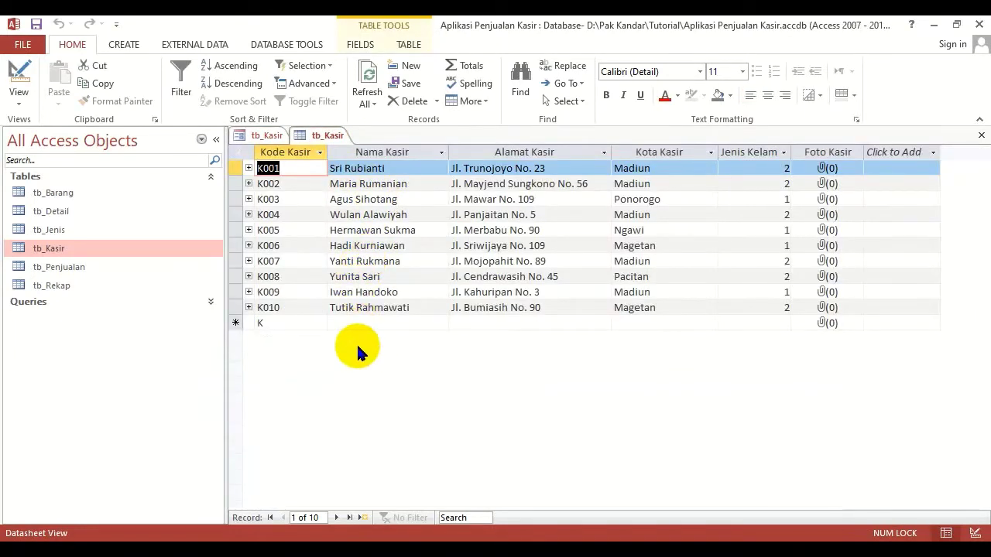
{"action": "left_click", "coordinate": [263, 136]}
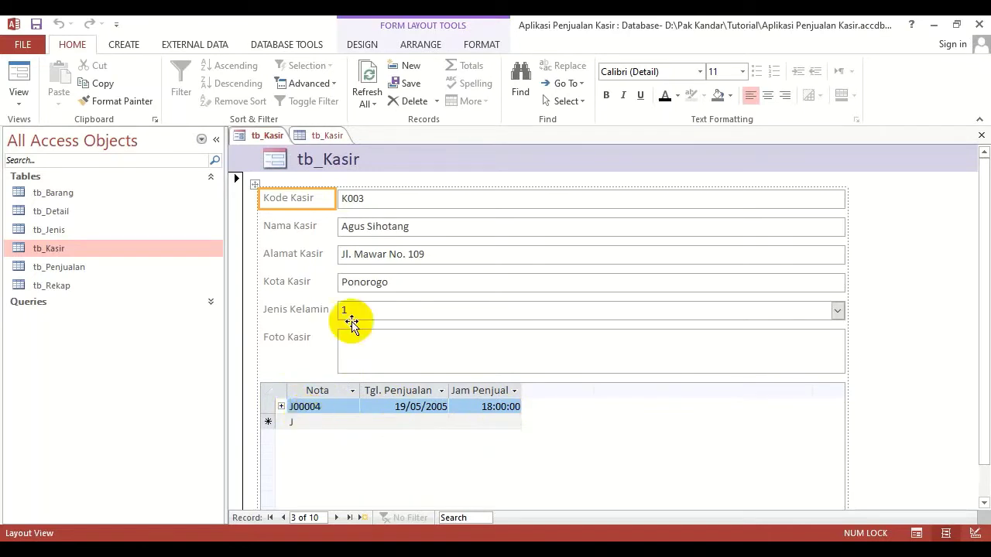
{"action": "left_click", "coordinate": [328, 138]}
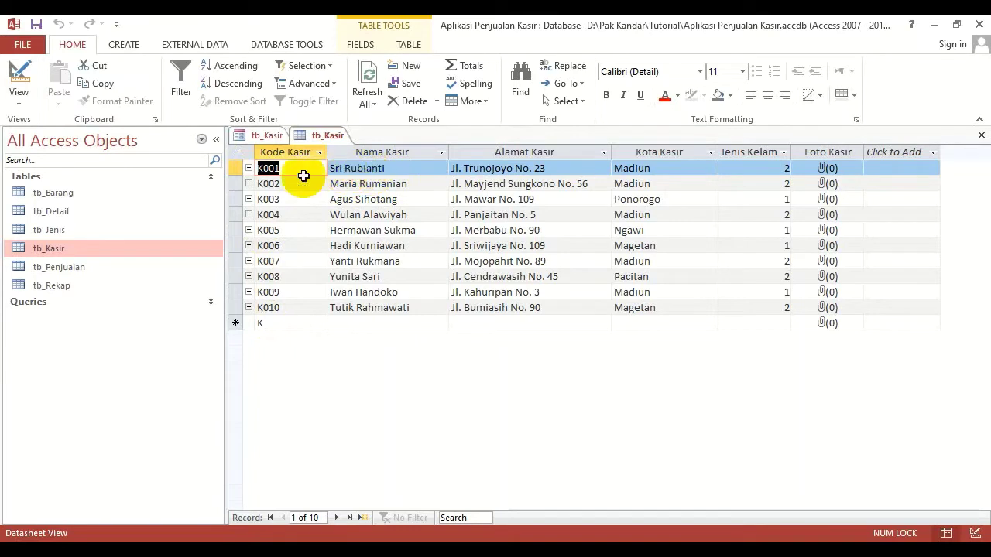
Expand the first cashier's related sales in the table, compare them with the form's subform, and collapse them again
{"action": "left_click", "coordinate": [249, 167]}
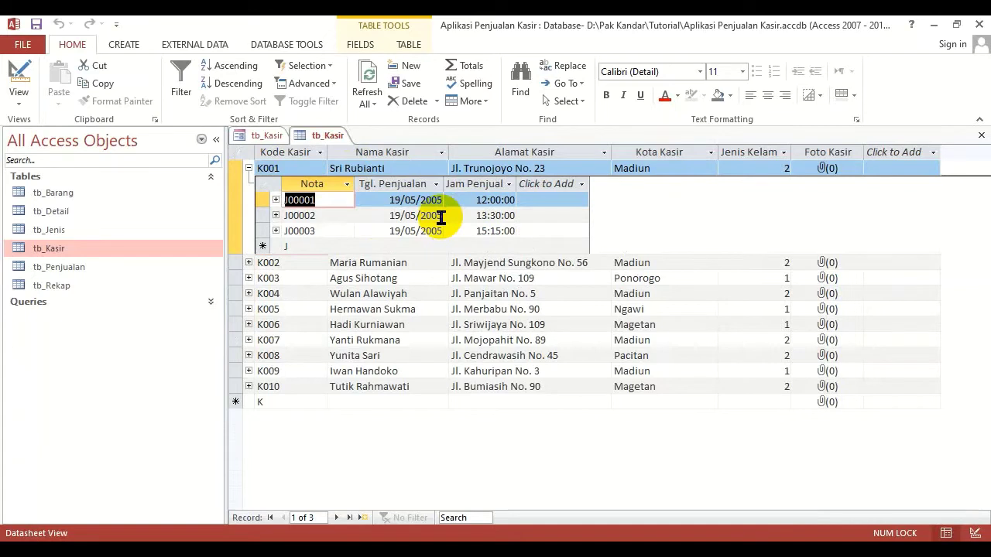
{"action": "left_click", "coordinate": [263, 135]}
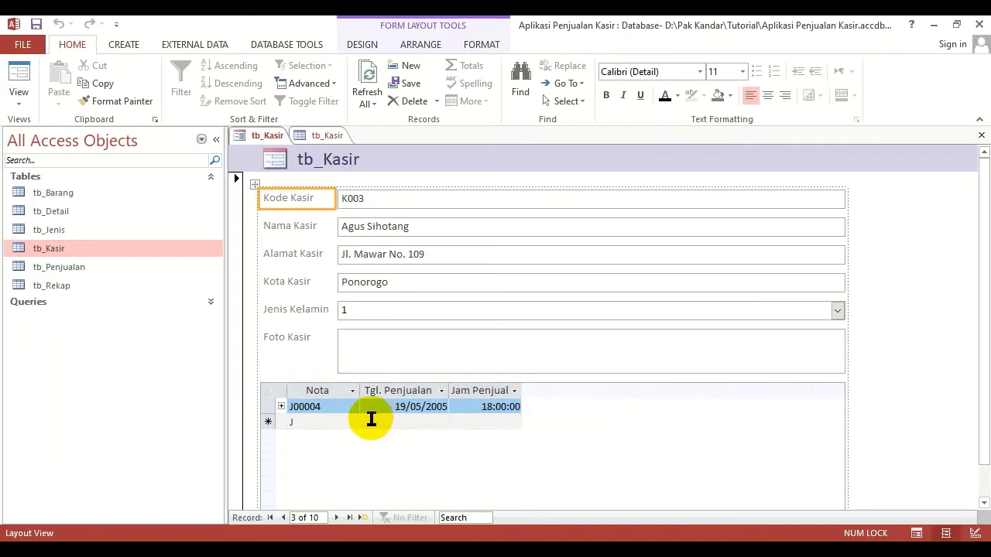
{"action": "left_click", "coordinate": [329, 136]}
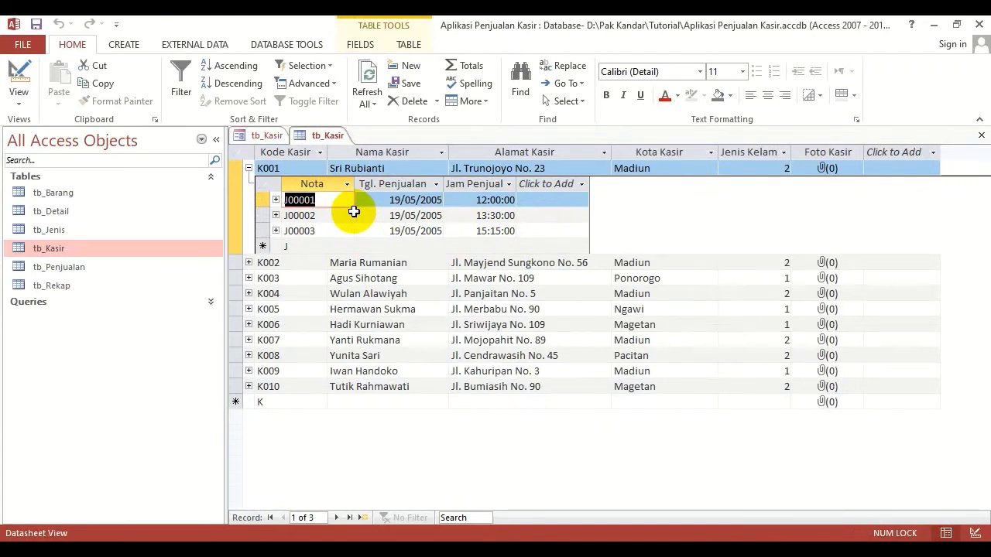
{"action": "left_click", "coordinate": [249, 167]}
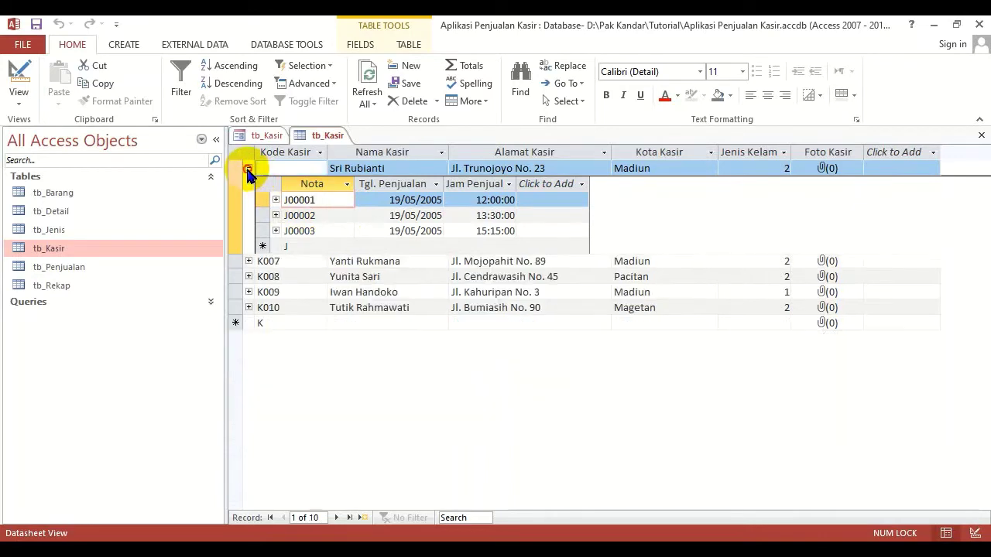
Close the tb_Kasir form without saving it, leaving the table open
{"action": "left_click", "coordinate": [263, 136]}
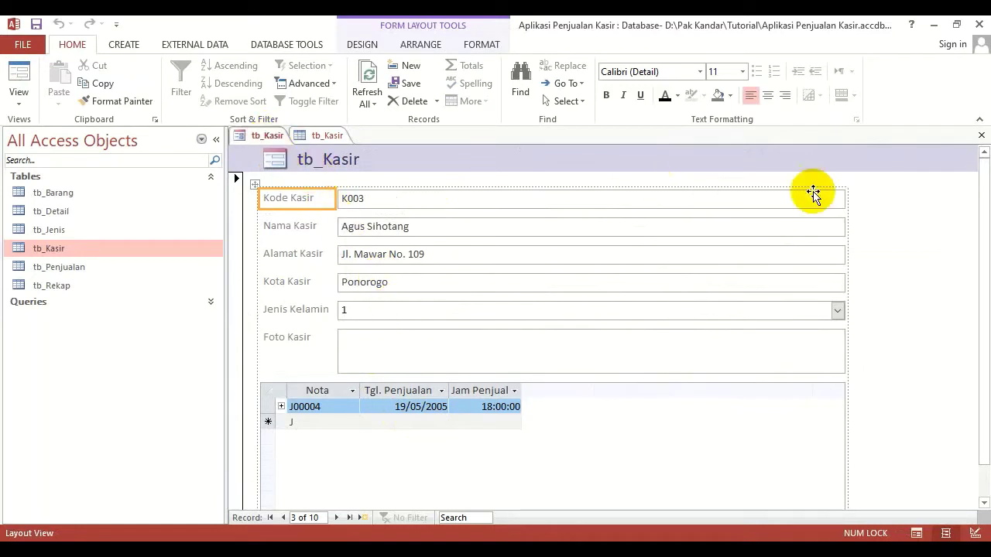
{"action": "left_click", "coordinate": [981, 139]}
{"action": "left_click", "coordinate": [507, 330]}
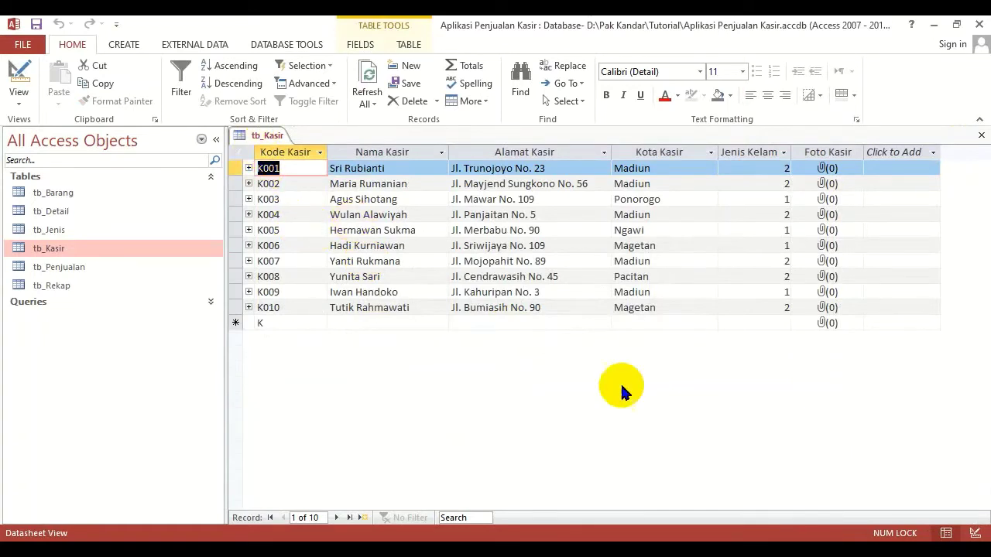
Set the system speaker volume to 46
{"action": "left_click", "coordinate": [901, 551]}
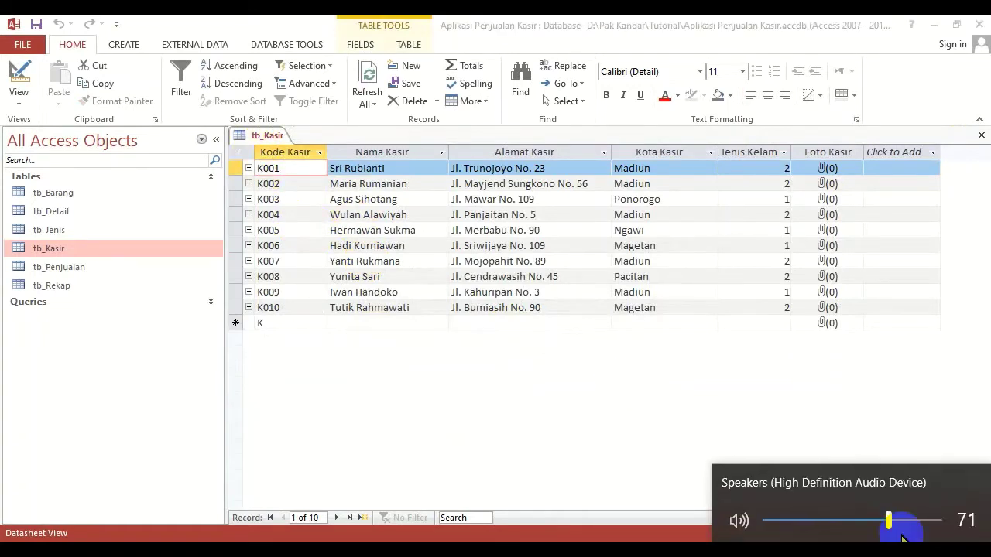
{"action": "left_click_drag", "start_coordinate": [896, 520], "coordinate": [845, 520]}
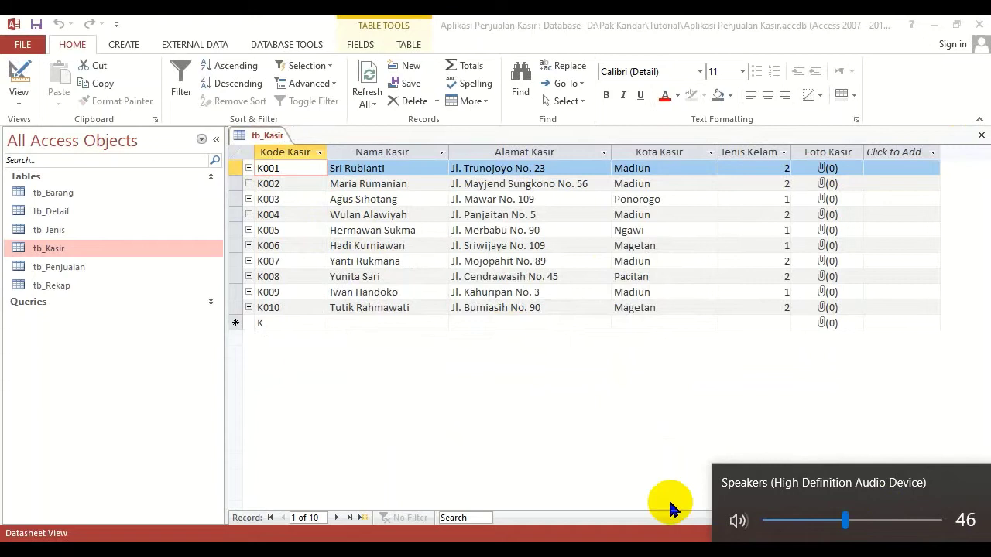
{"action": "left_click", "coordinate": [498, 402]}
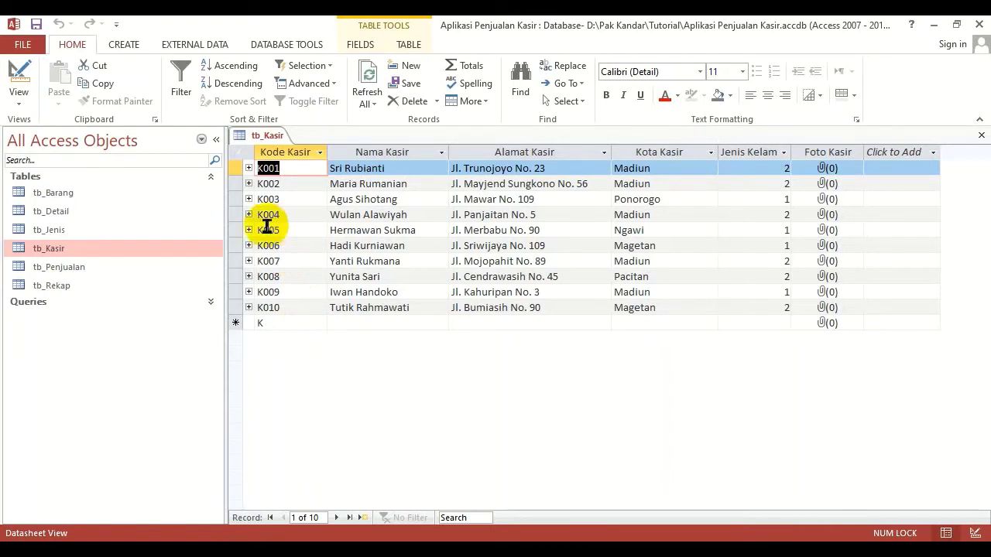
Examine the sales related to the first cashier in the tb_Kasir table, then collapse them
{"action": "left_click", "coordinate": [249, 169]}
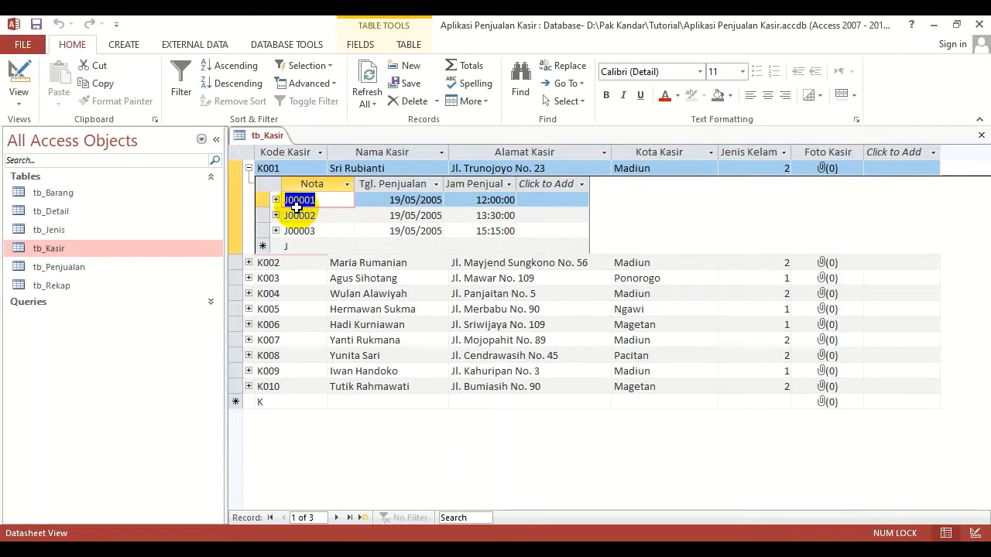
{"action": "left_click", "coordinate": [248, 169]}
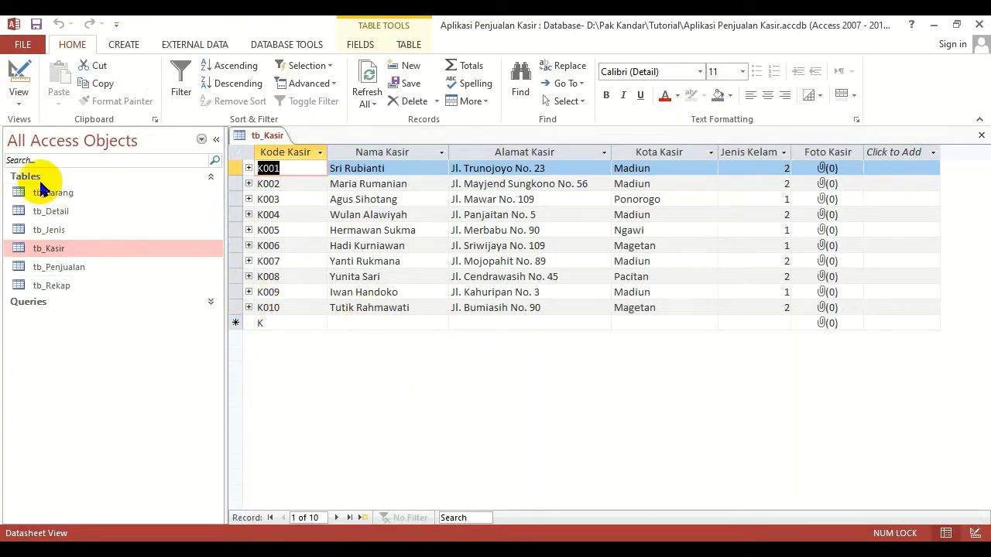
Open the Access Options and review the ribbon customization settings against the existing ribbon
{"action": "left_click", "coordinate": [24, 48]}
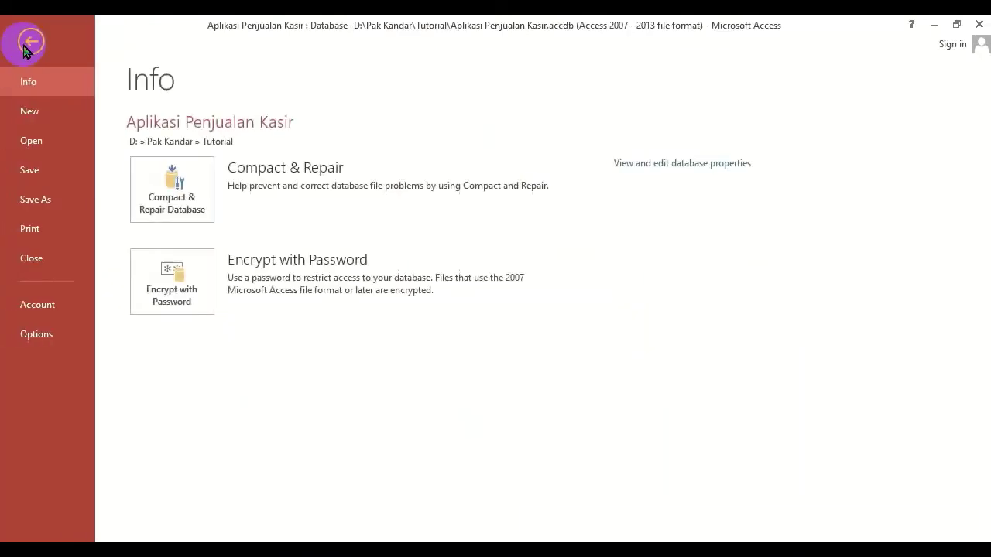
{"action": "left_click", "coordinate": [24, 49]}
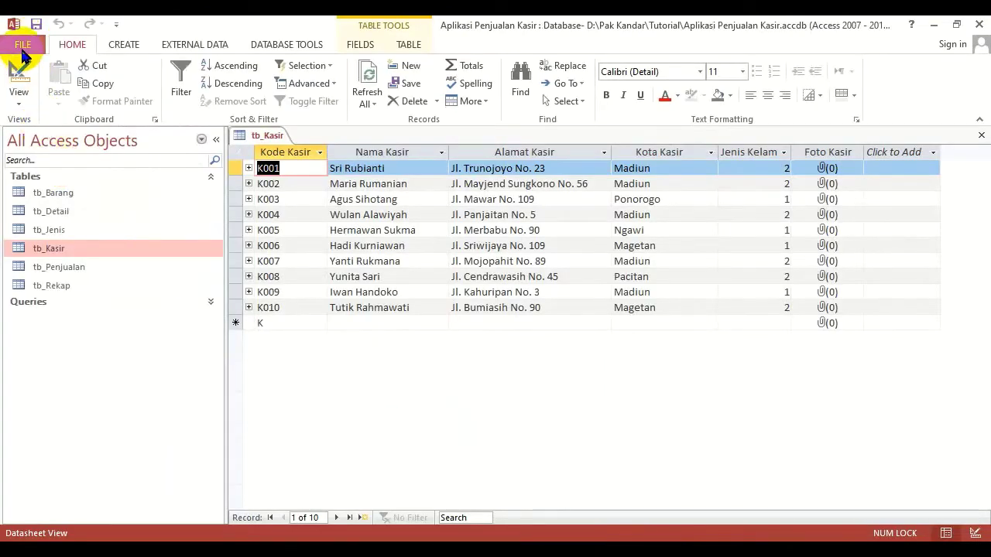
{"action": "left_click", "coordinate": [23, 46]}
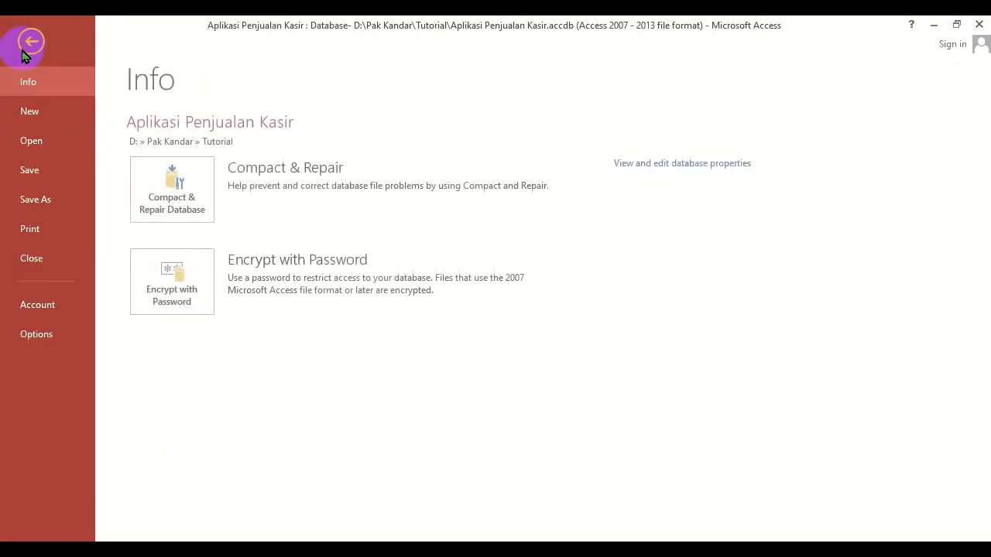
{"action": "left_click", "coordinate": [38, 335]}
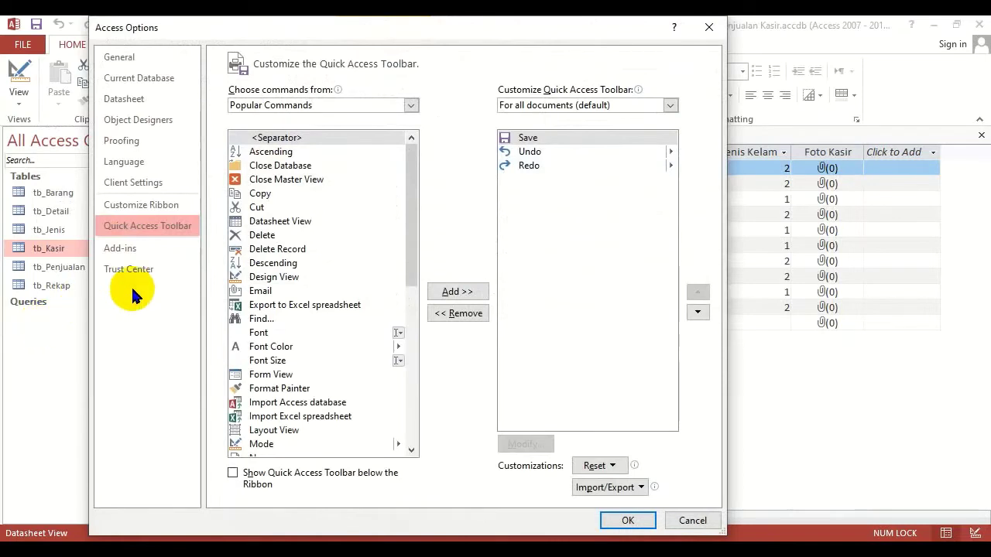
{"action": "left_click", "coordinate": [150, 235]}
{"action": "left_click", "coordinate": [153, 208]}
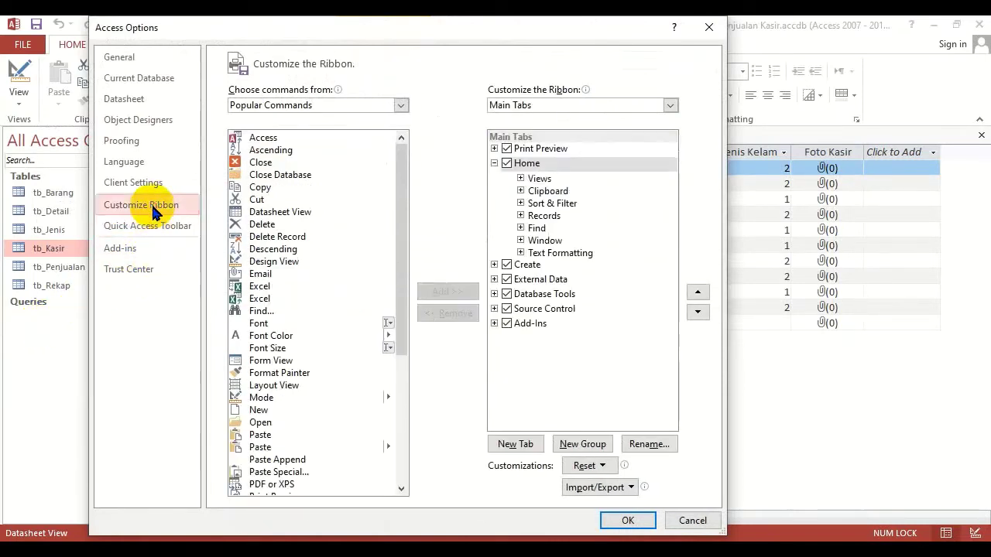
{"action": "left_click_drag", "start_coordinate": [271, 28], "coordinate": [277, 201]}
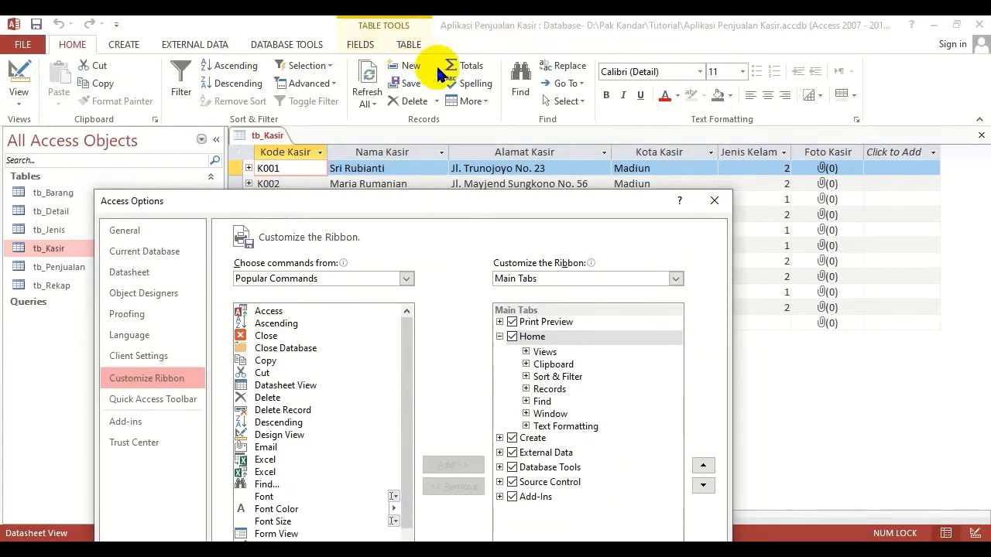
{"action": "left_click_drag", "start_coordinate": [402, 205], "coordinate": [452, 41]}
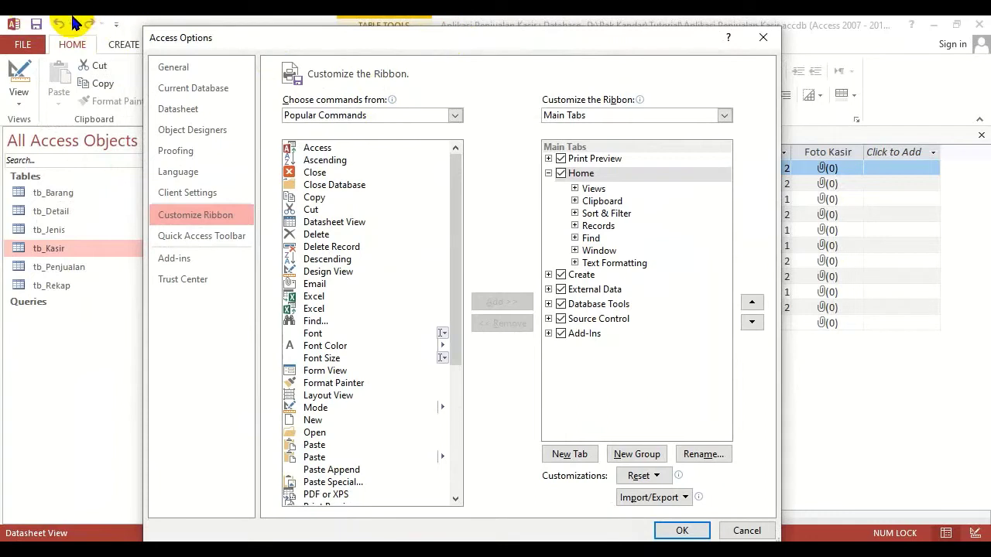
Add the Subdatasheet command from All Commands to the Quick Access Toolbar
{"action": "left_click", "coordinate": [224, 241]}
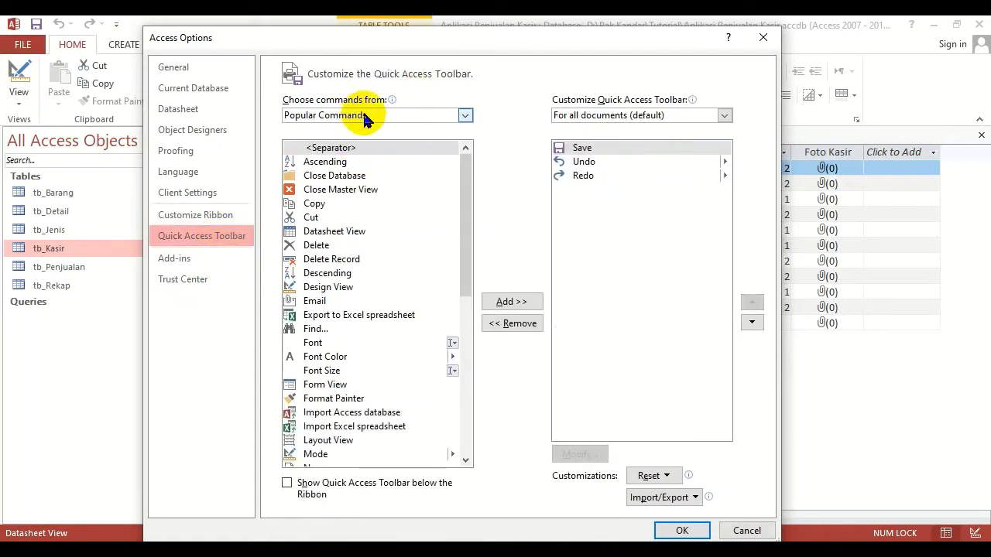
{"action": "left_click", "coordinate": [464, 116]}
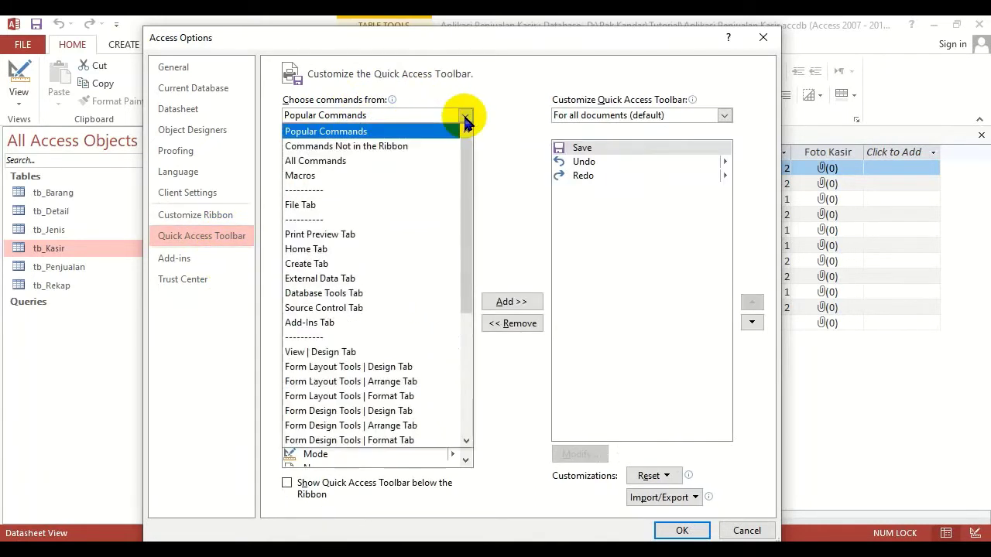
{"action": "left_click", "coordinate": [356, 162]}
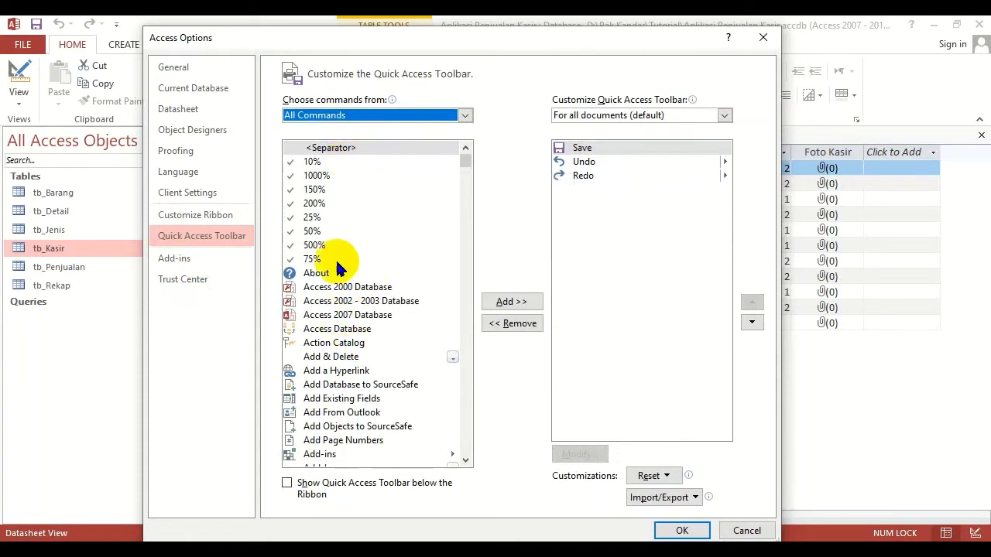
{"action": "left_click", "coordinate": [349, 332]}
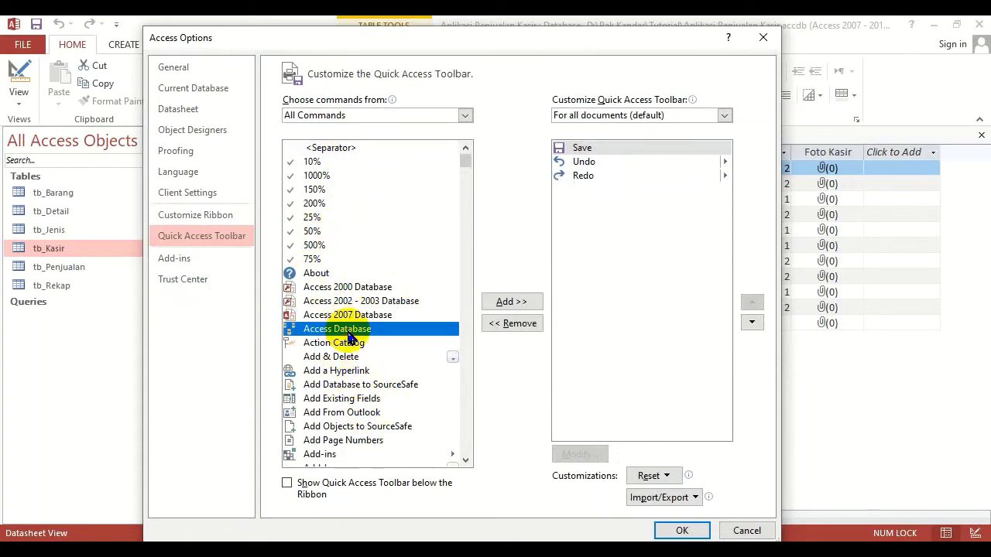
{"action": "key", "text": "s"}
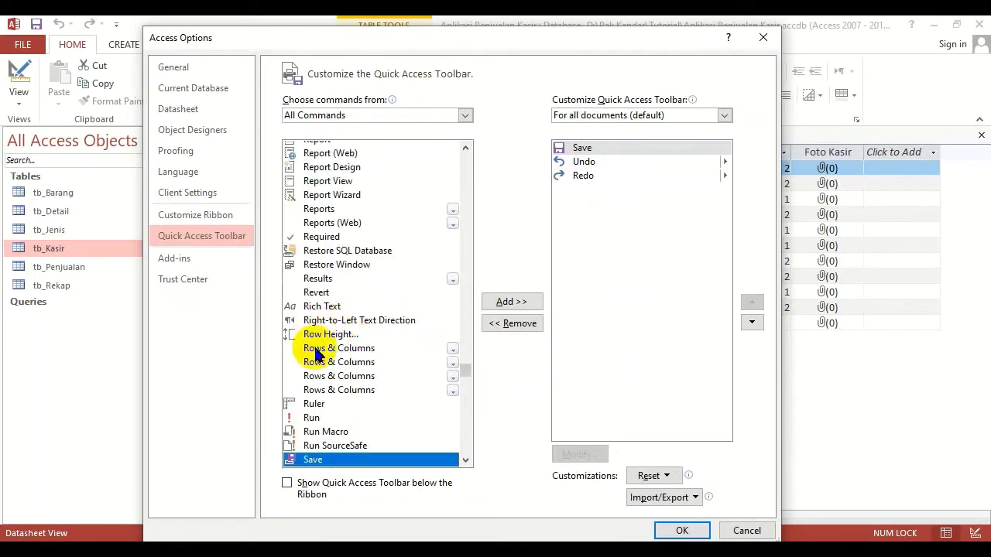
{"action": "scroll", "coordinate": [329, 316], "scroll_direction": "down", "scroll_amount": 10}
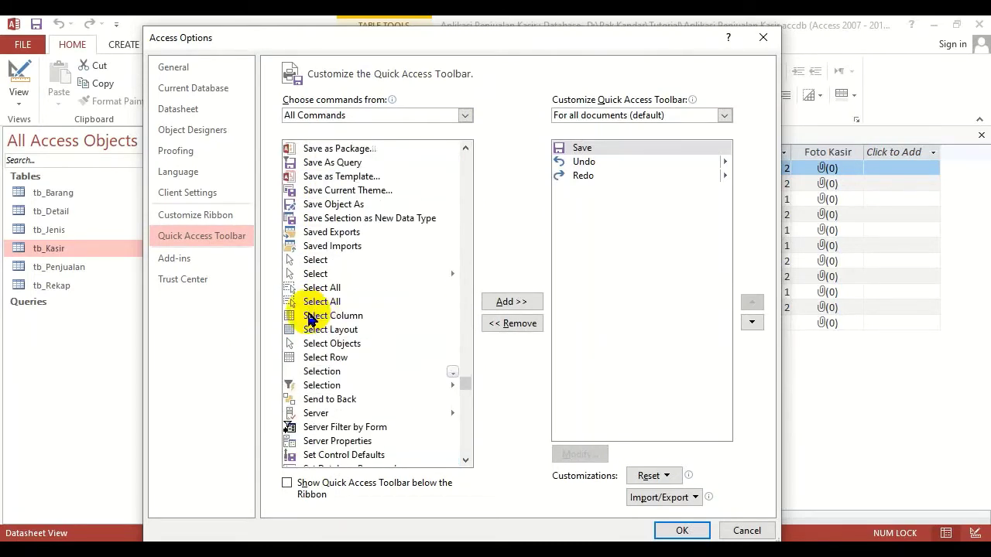
{"action": "scroll", "coordinate": [290, 334], "scroll_direction": "down", "scroll_amount": 4}
{"action": "scroll", "coordinate": [293, 334], "scroll_direction": "down", "scroll_amount": 14}
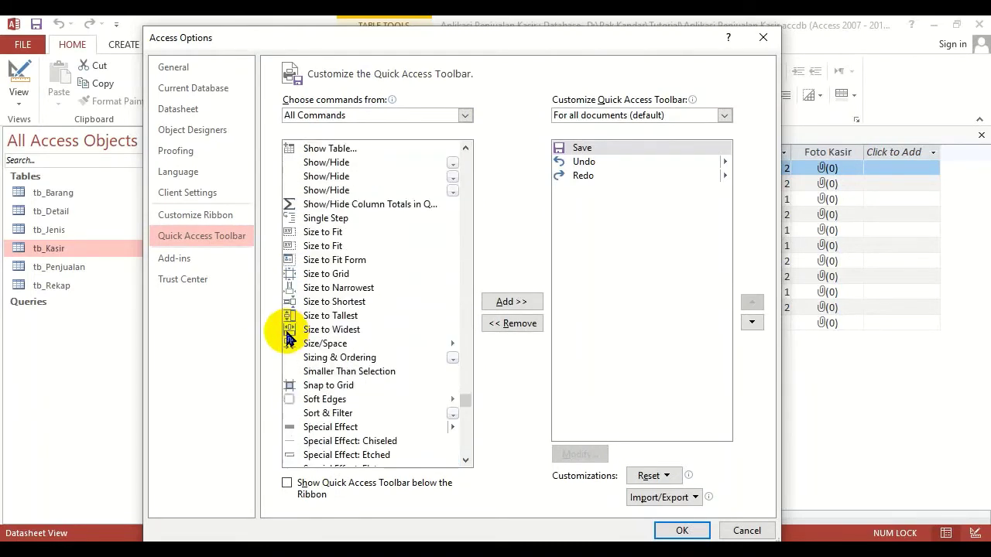
{"action": "left_click", "coordinate": [350, 428]}
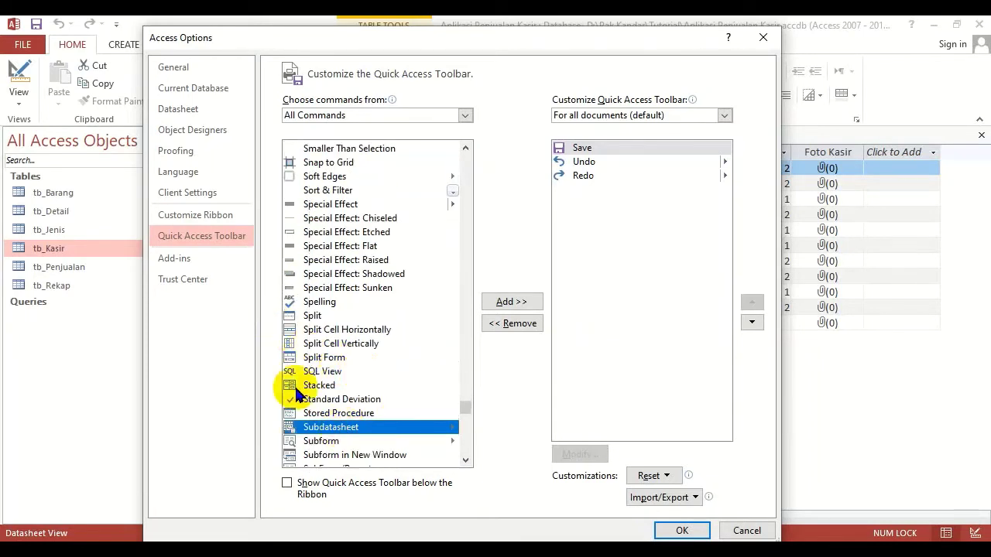
{"action": "scroll", "coordinate": [314, 394], "scroll_direction": "down", "scroll_amount": 2}
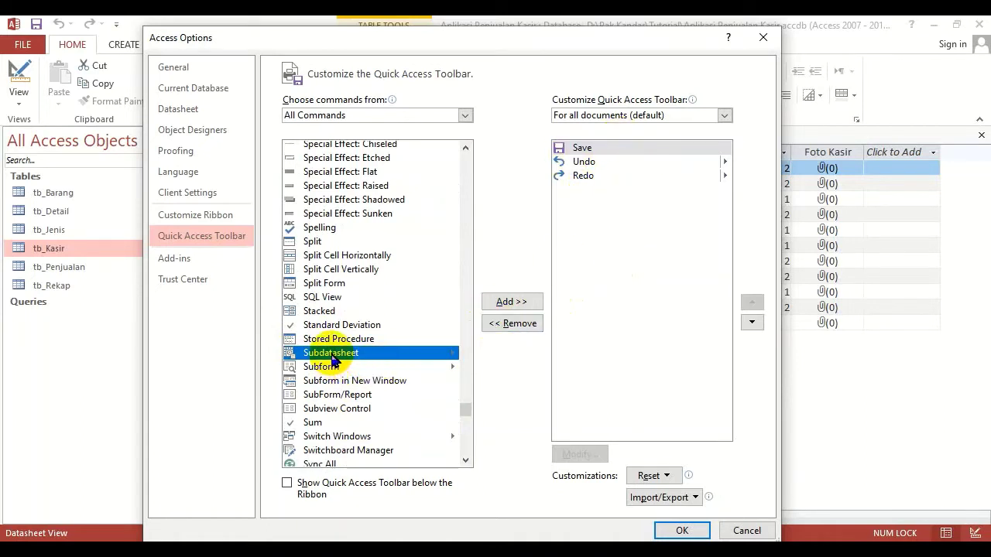
{"action": "left_click", "coordinate": [511, 302]}
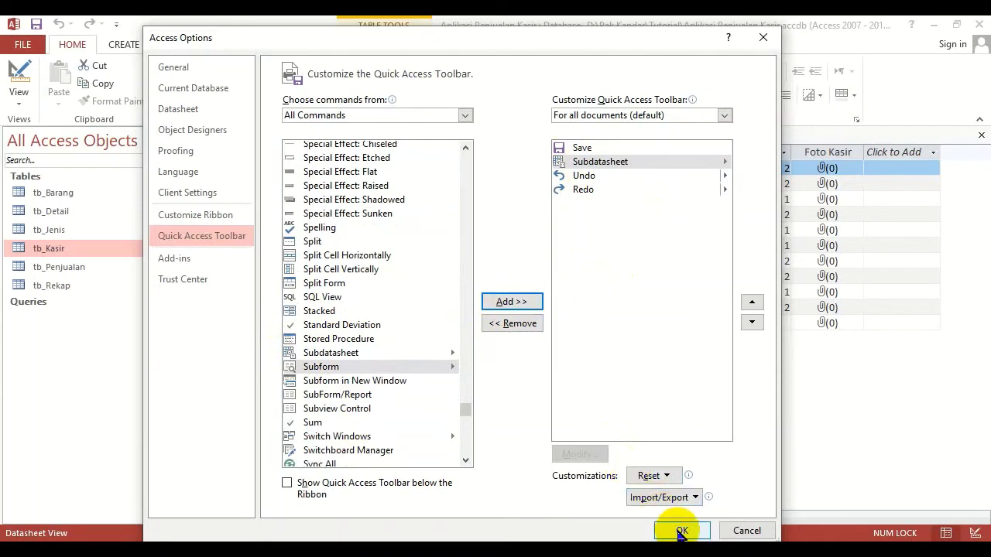
Move Subdatasheet below Redo in the Quick Access Toolbar order and apply the options
{"action": "left_click", "coordinate": [623, 162]}
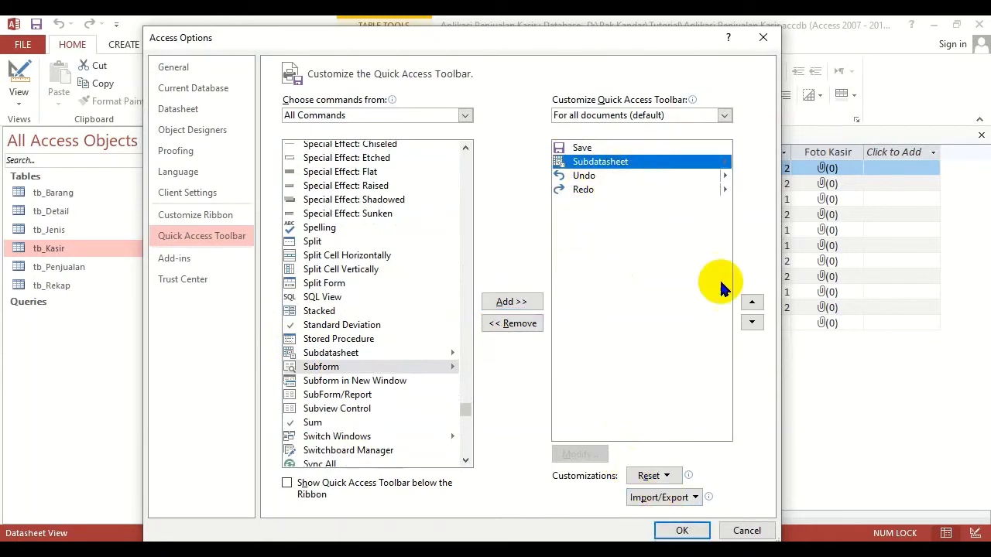
{"action": "left_click", "coordinate": [752, 322]}
{"action": "left_click", "coordinate": [751, 322]}
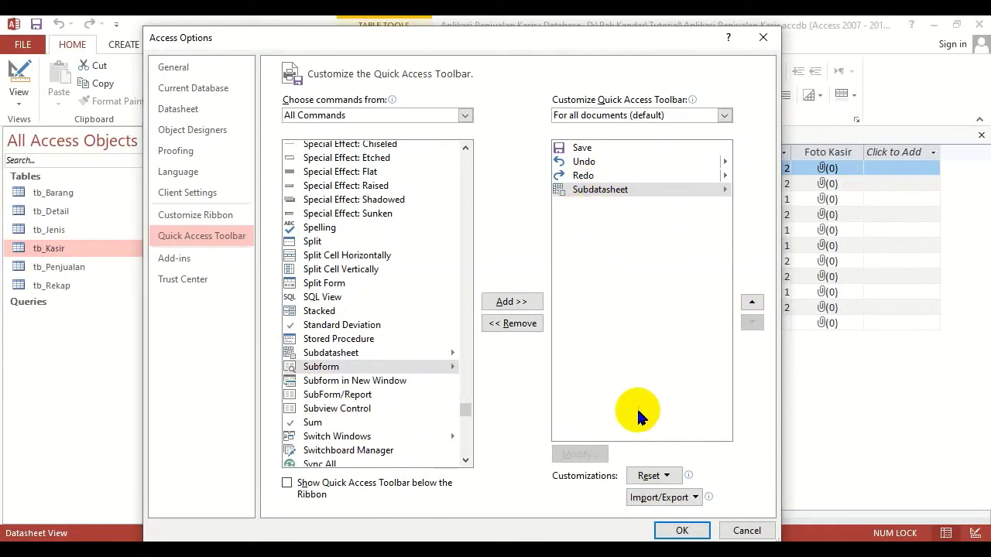
{"action": "left_click", "coordinate": [682, 531]}
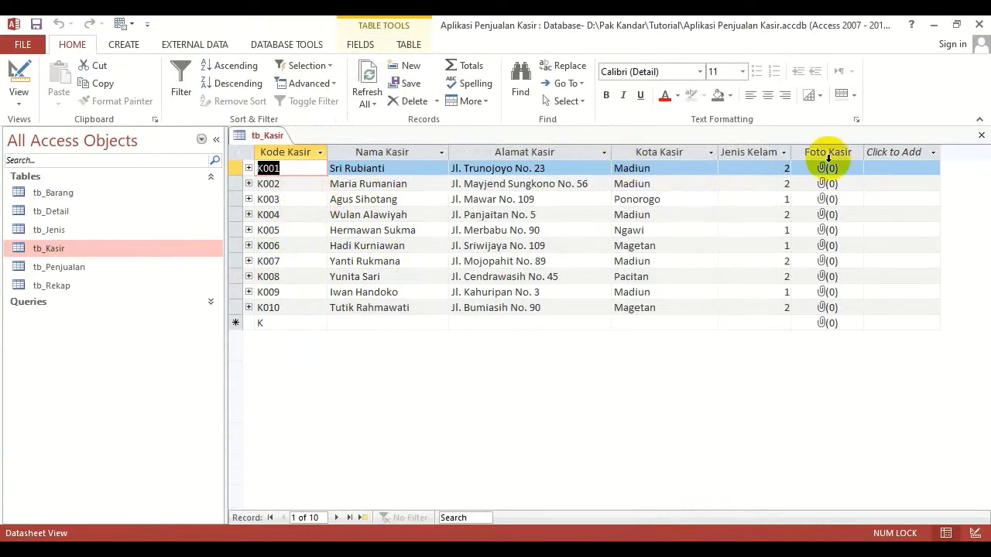
Reopen the tb_Kasir table, remove its subdatasheet, and close the table with the layout change saved
{"action": "left_click", "coordinate": [980, 139]}
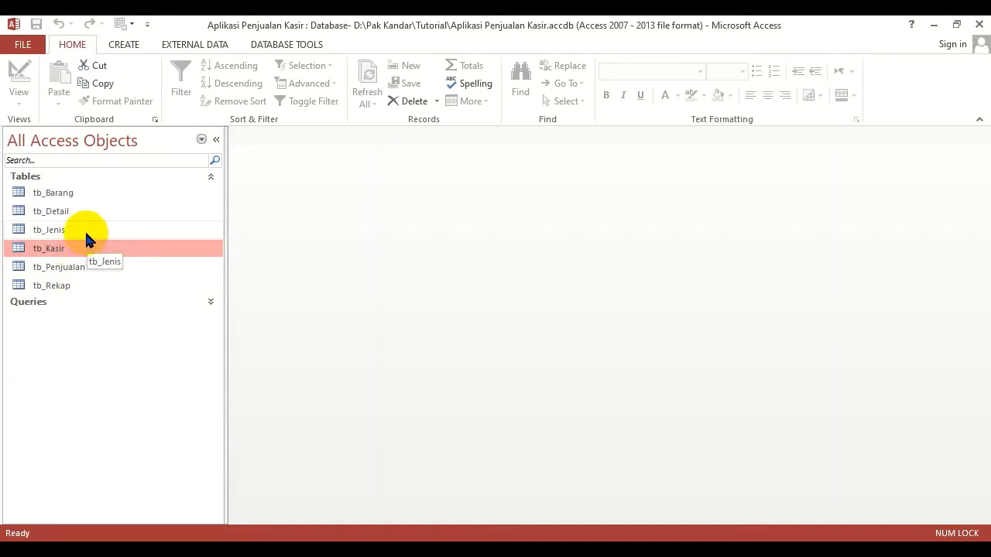
{"action": "left_click", "coordinate": [54, 210]}
{"action": "double_click", "coordinate": [51, 248]}
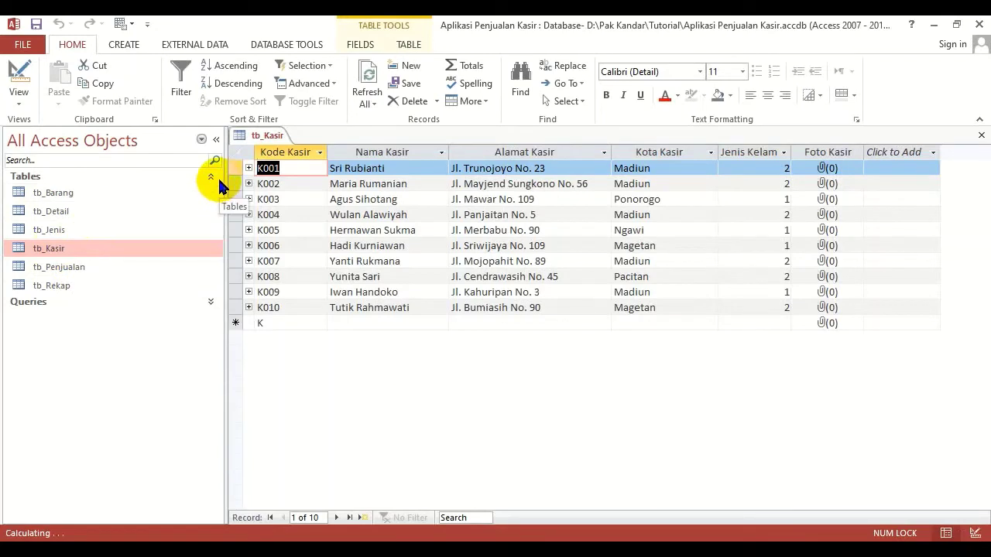
{"action": "left_click", "coordinate": [128, 29]}
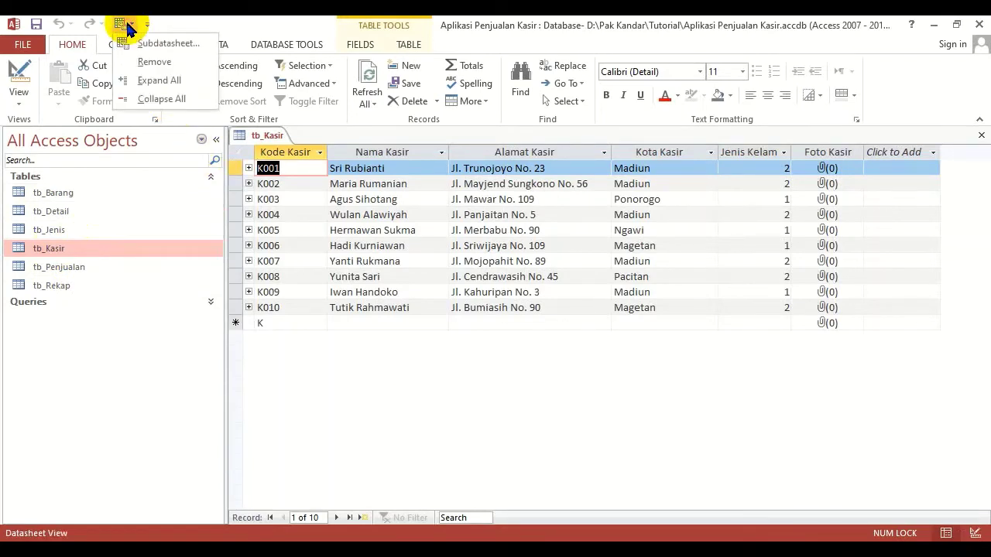
{"action": "left_click", "coordinate": [154, 62]}
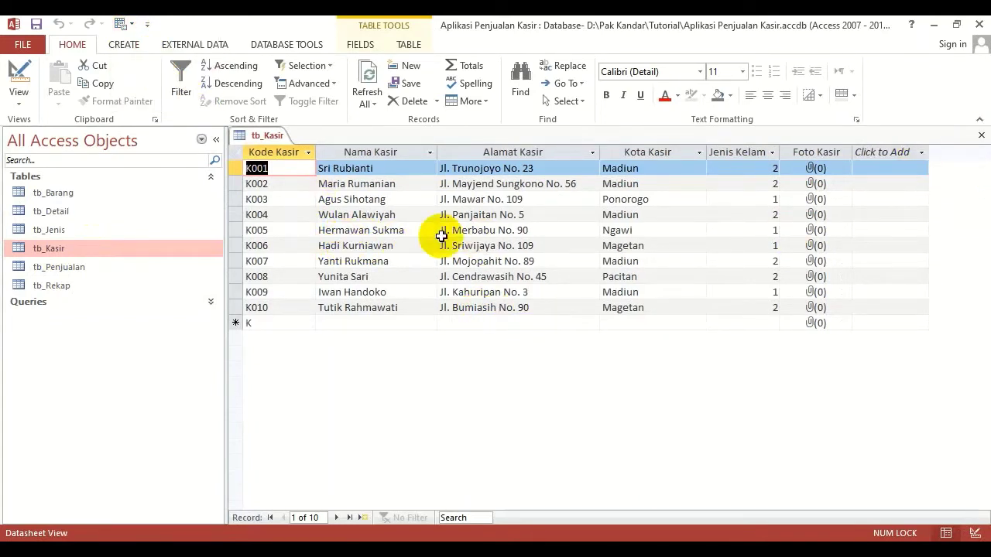
{"action": "left_click", "coordinate": [980, 135]}
{"action": "left_click", "coordinate": [436, 330]}
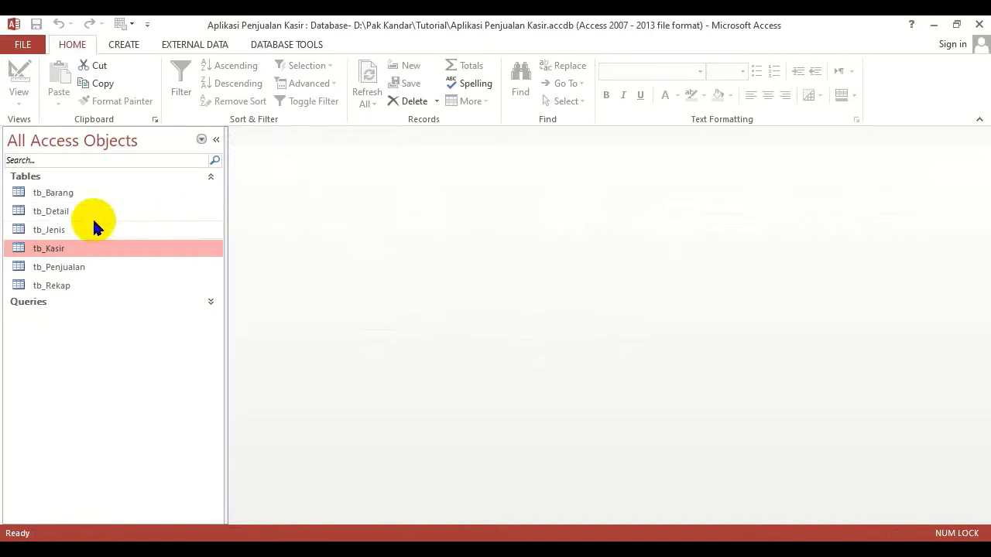
Generate a form from the tb_Kasir table to check its layout, and close it without saving
{"action": "left_click", "coordinate": [48, 195]}
{"action": "left_click", "coordinate": [62, 247]}
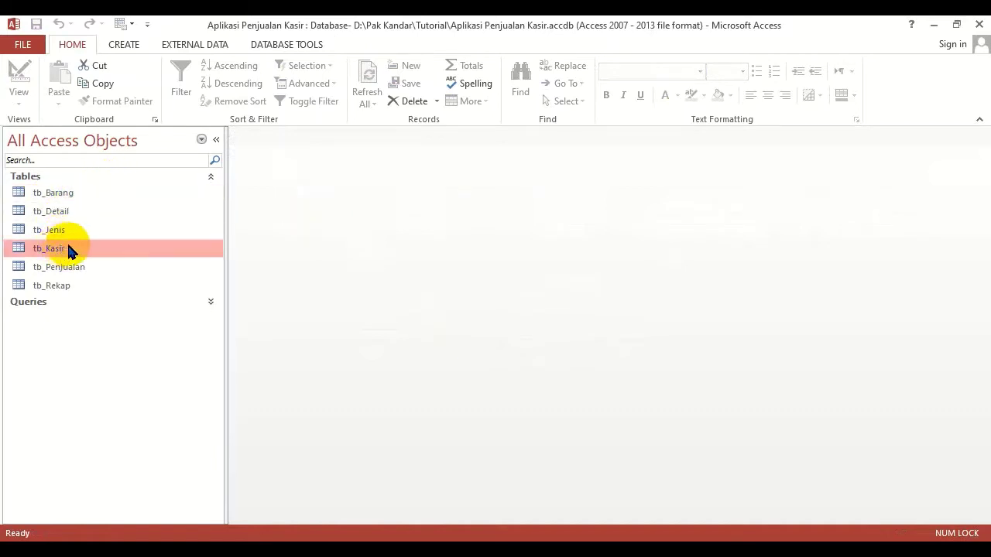
{"action": "left_click", "coordinate": [126, 47]}
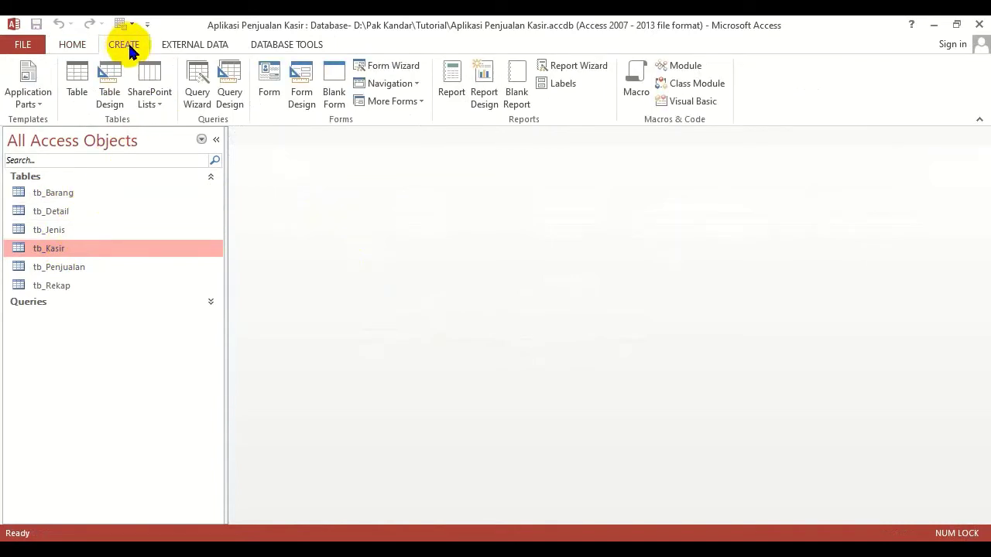
{"action": "left_click", "coordinate": [270, 76]}
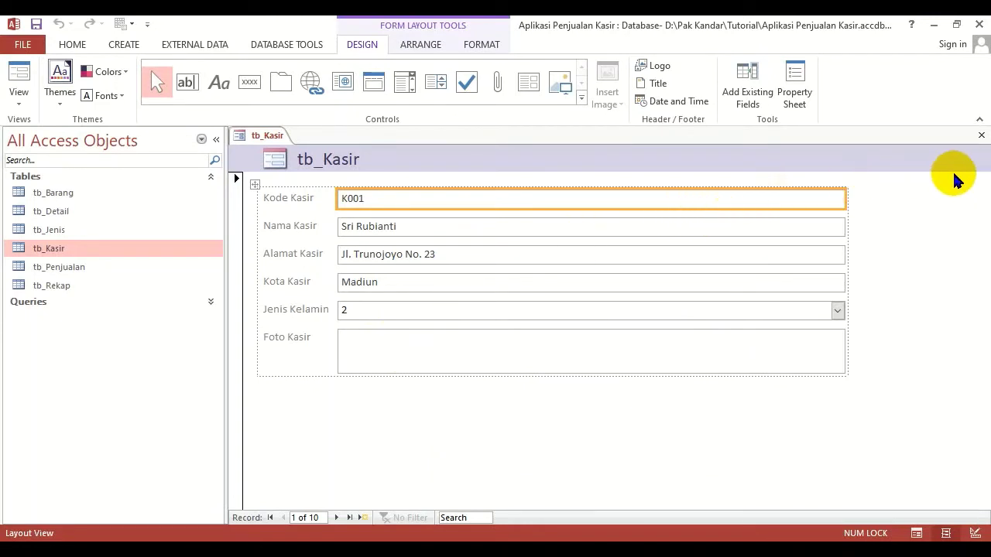
{"action": "left_click", "coordinate": [983, 137]}
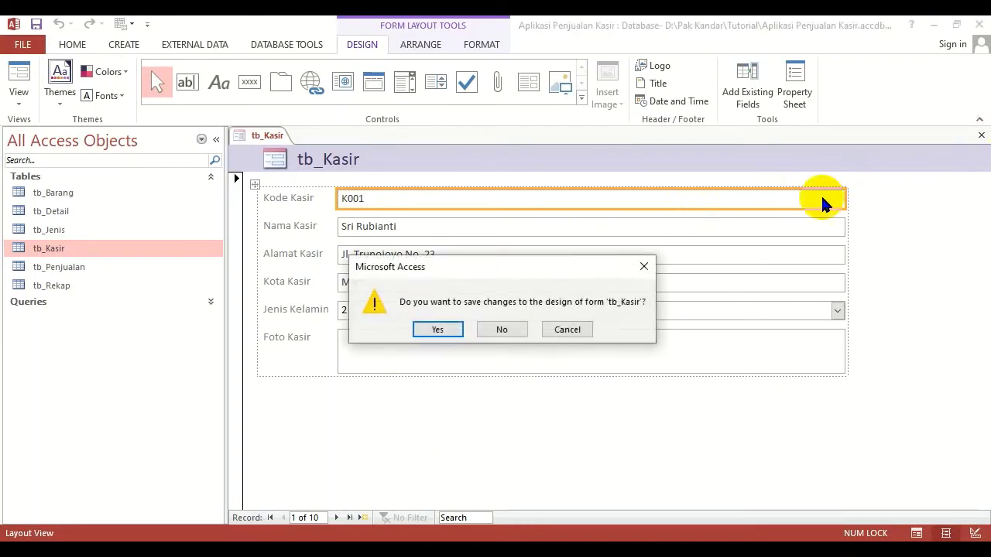
{"action": "left_click", "coordinate": [500, 333]}
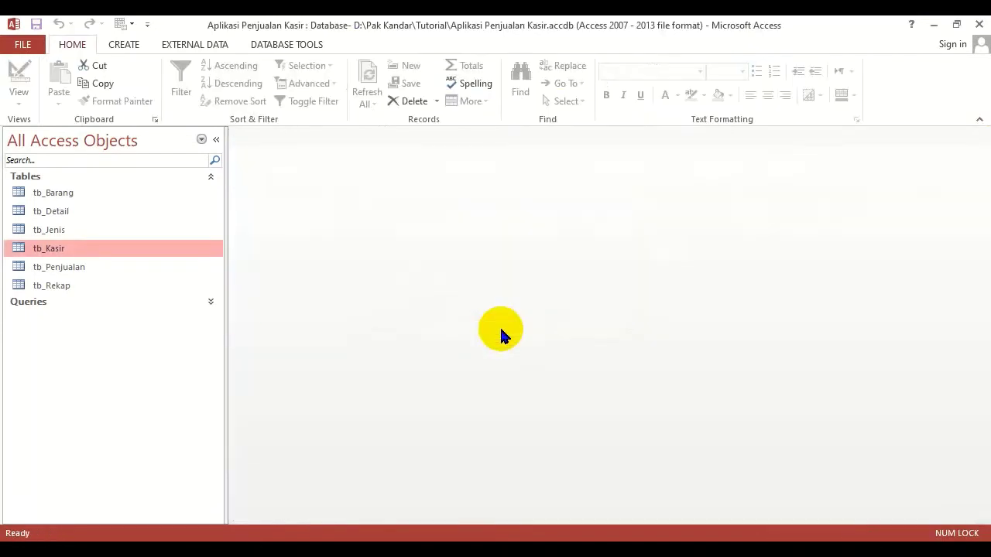
Open the tb_Kasir table and examine how it relates to tb_Penjualan in the database relationships, closing the diagram when finished
{"action": "double_click", "coordinate": [51, 255]}
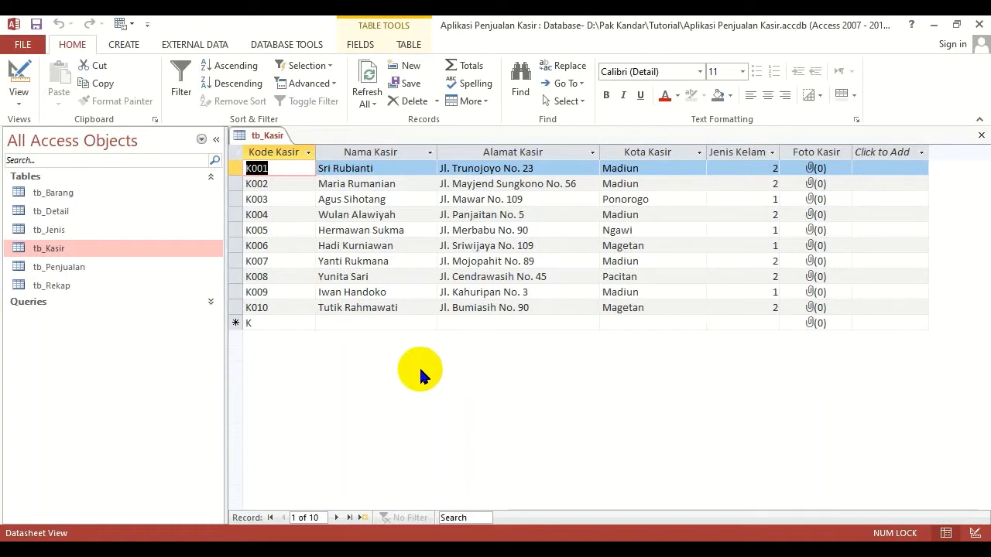
{"action": "left_click", "coordinate": [285, 46]}
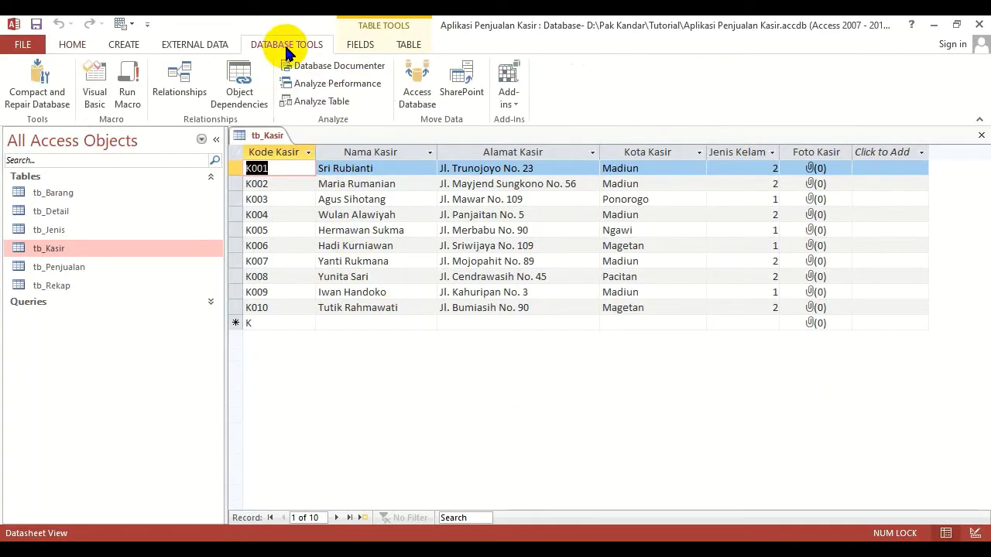
{"action": "left_click", "coordinate": [177, 85]}
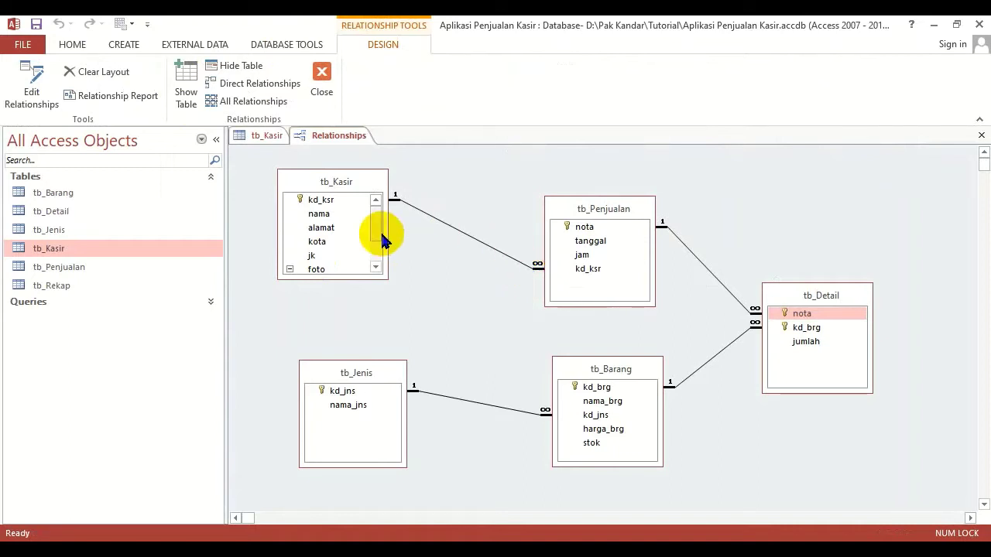
{"action": "left_click", "coordinate": [333, 199]}
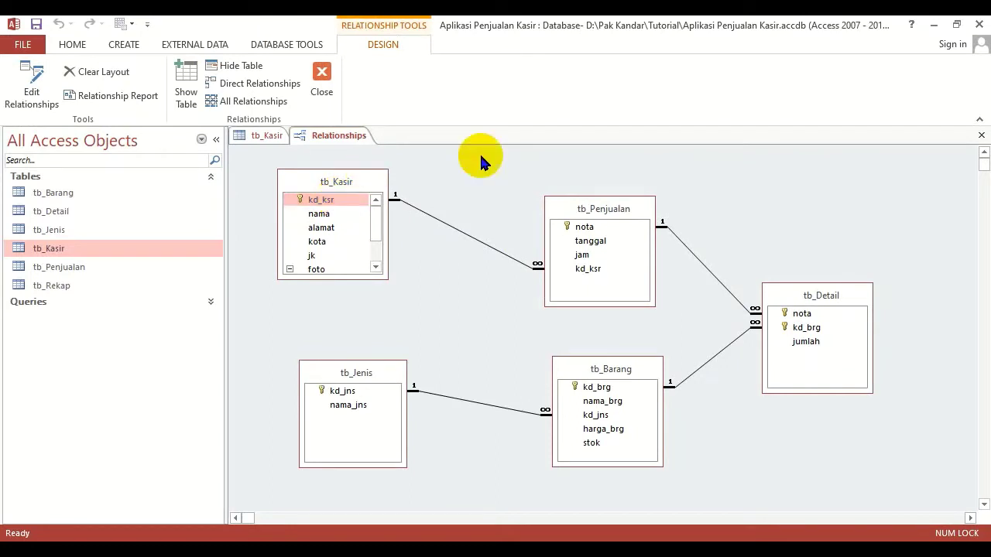
{"action": "left_click", "coordinate": [588, 226]}
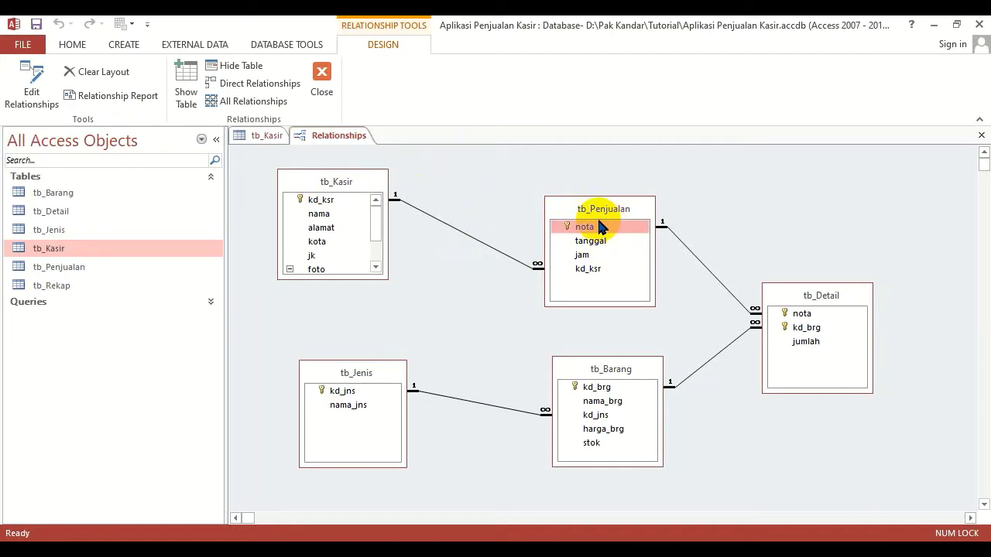
{"action": "left_click", "coordinate": [322, 78]}
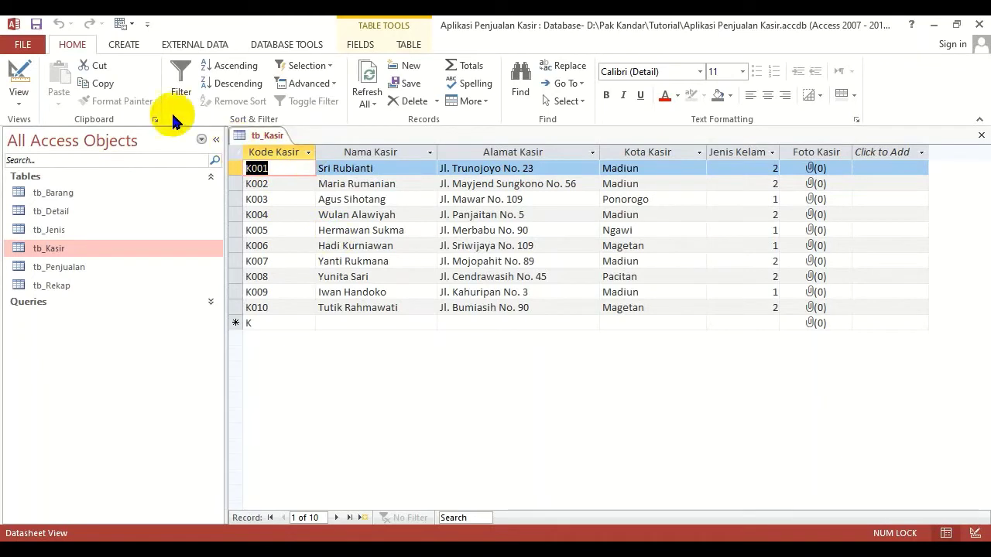
Start inserting a subdatasheet into the tb_Kasir table and choose tb_Penjualan as its source
{"action": "left_click", "coordinate": [122, 24]}
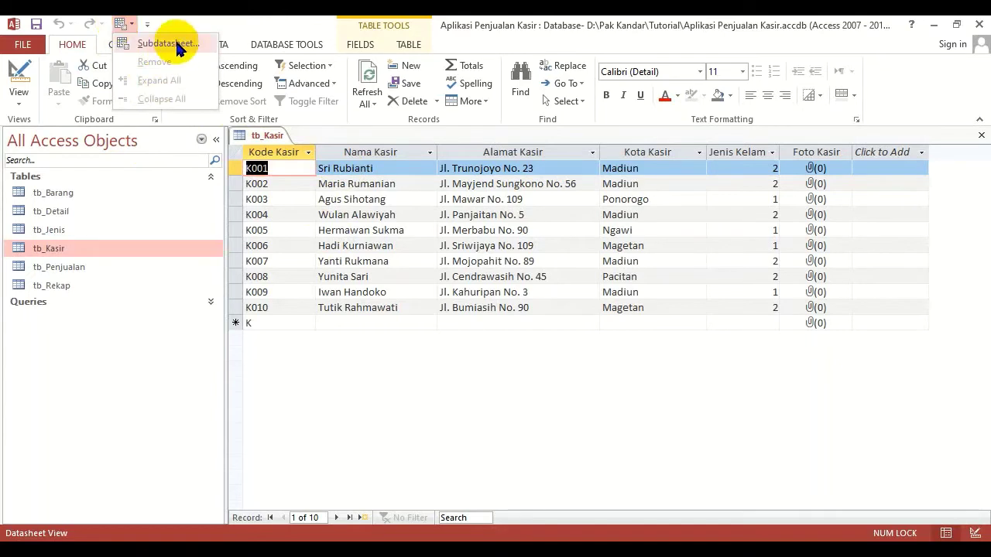
{"action": "left_click", "coordinate": [124, 25]}
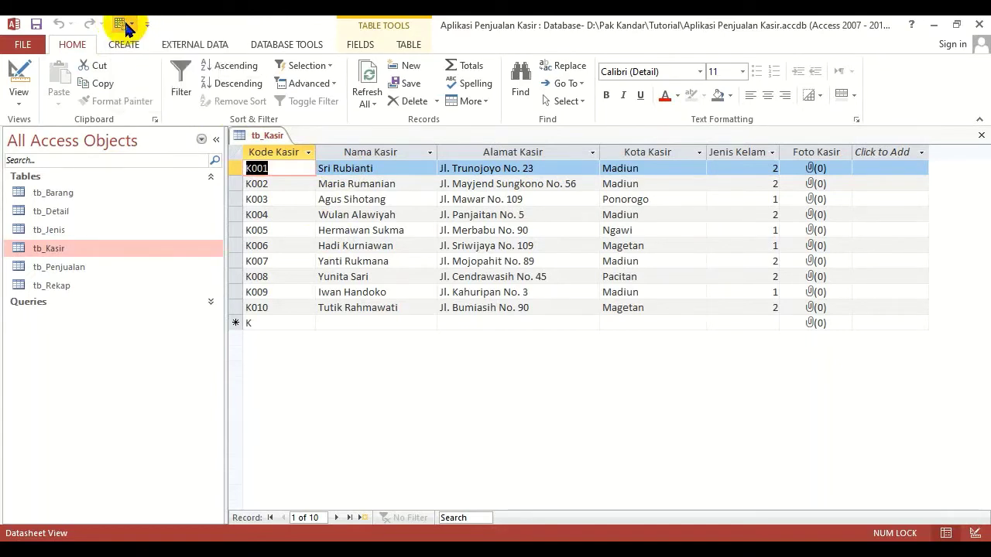
{"action": "left_click", "coordinate": [124, 26]}
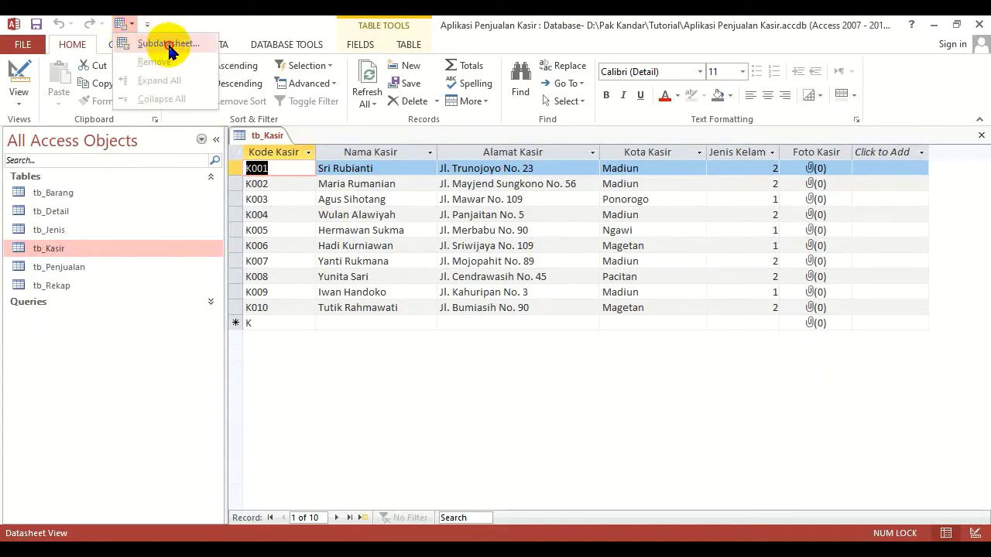
{"action": "left_click", "coordinate": [167, 44]}
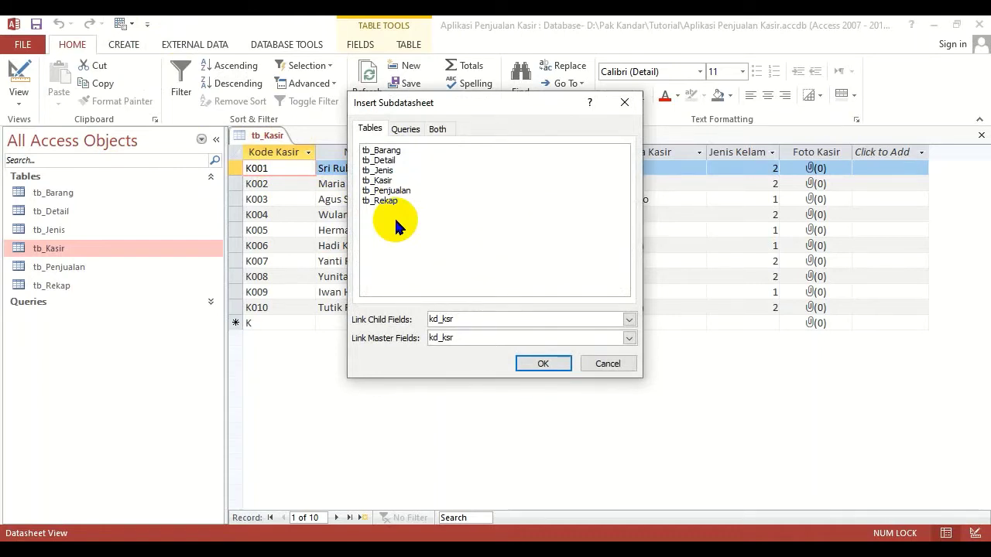
{"action": "left_click", "coordinate": [387, 191]}
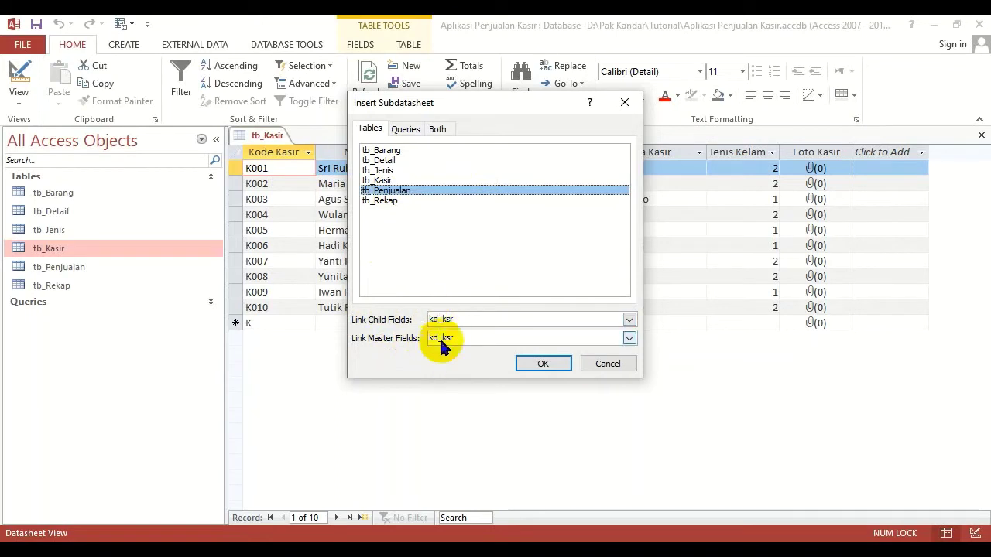
{"action": "left_click_drag", "start_coordinate": [462, 99], "coordinate": [618, 83]}
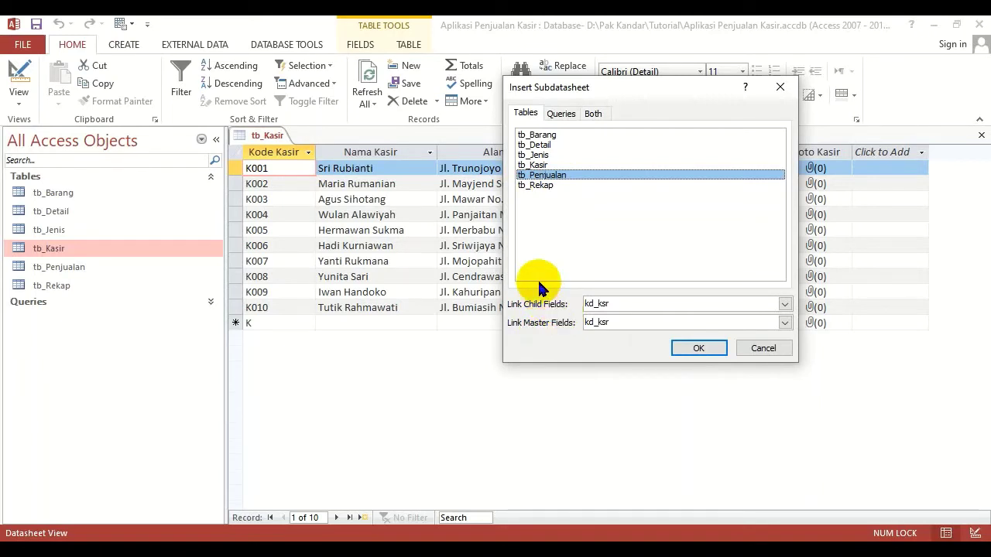
Choose tb_Detail as the subdatasheet source and check which child and master fields it offers for linking
{"action": "left_click", "coordinate": [543, 144]}
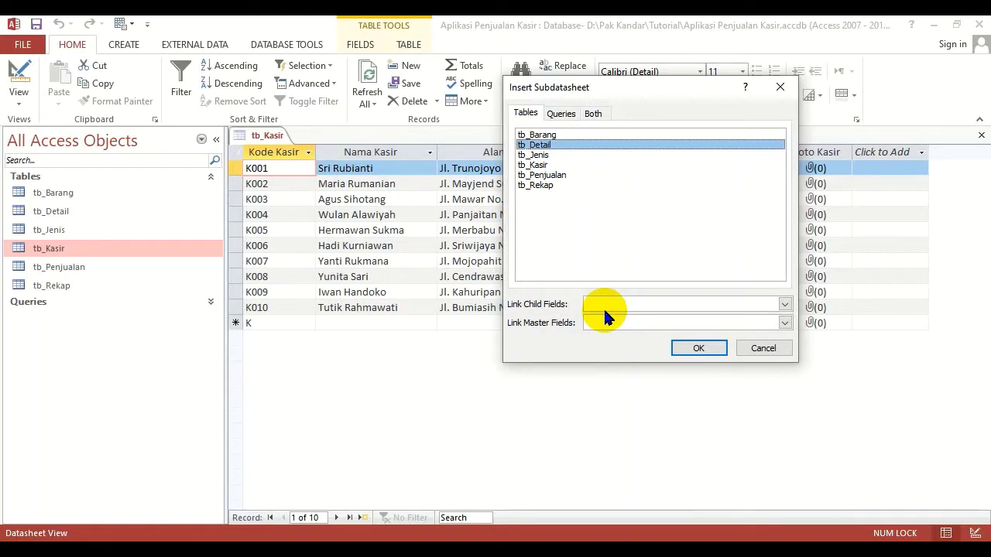
{"action": "left_click", "coordinate": [785, 305]}
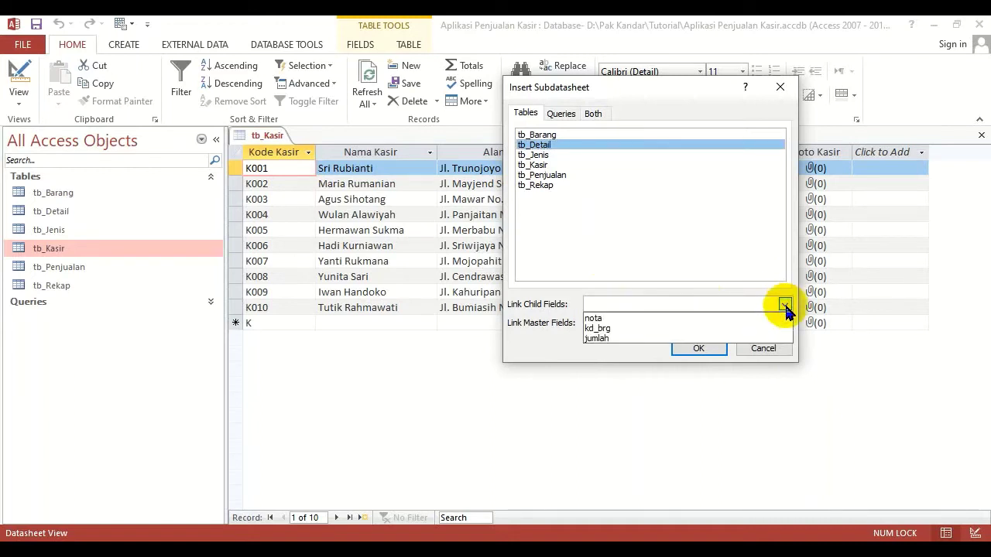
{"action": "left_click", "coordinate": [554, 343]}
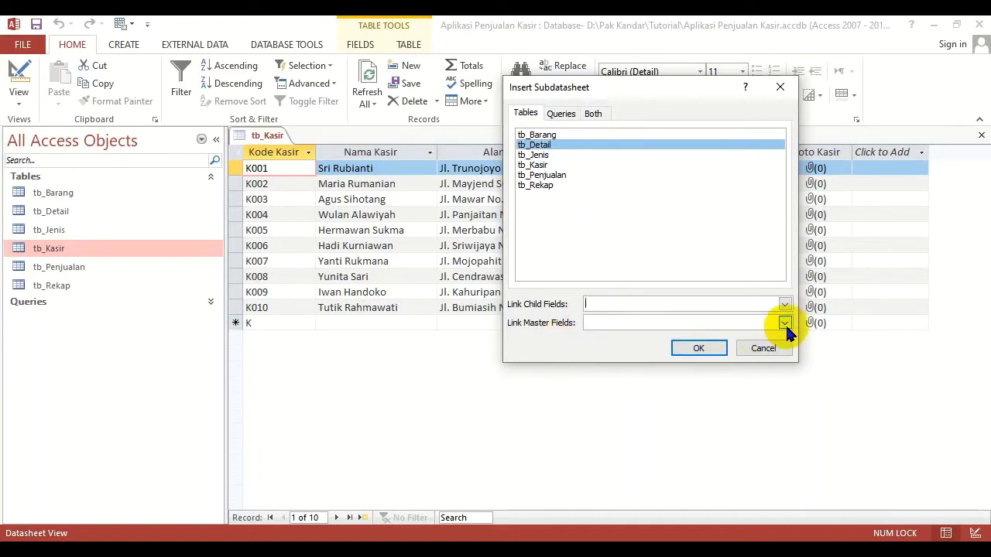
{"action": "left_click", "coordinate": [785, 324]}
{"action": "left_click", "coordinate": [544, 345]}
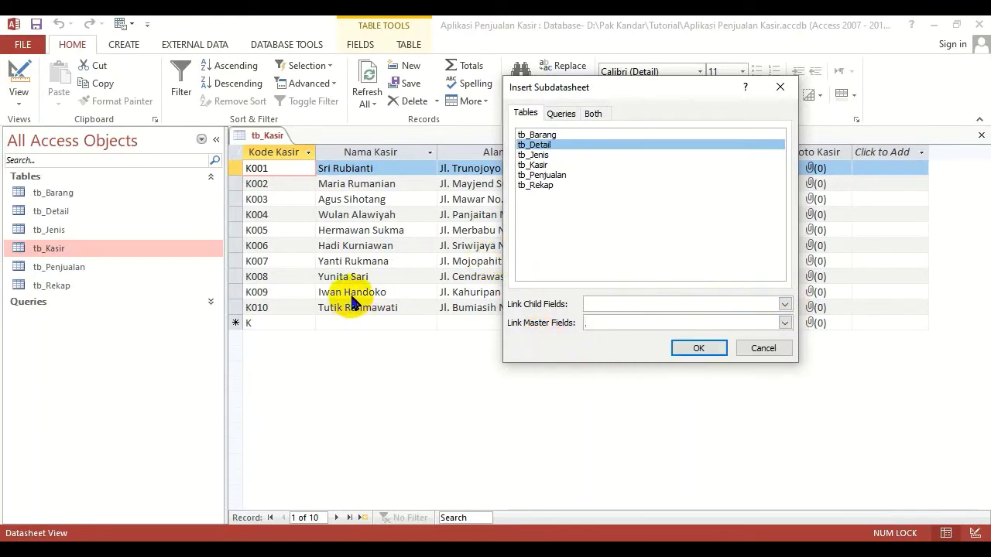
Reselect tb_Penjualan as the subdatasheet source and examine its link child and link master fields
{"action": "left_click", "coordinate": [554, 176]}
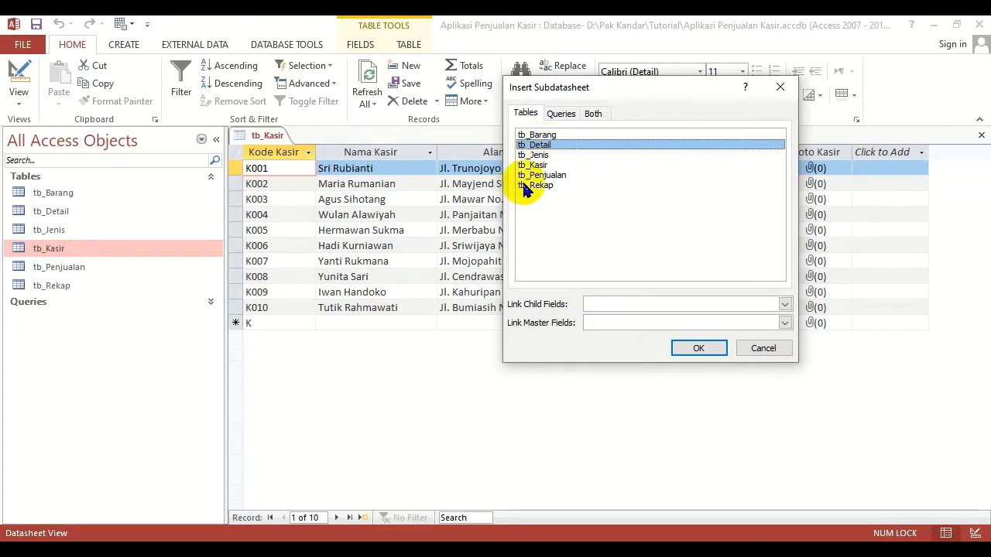
{"action": "left_click", "coordinate": [553, 175]}
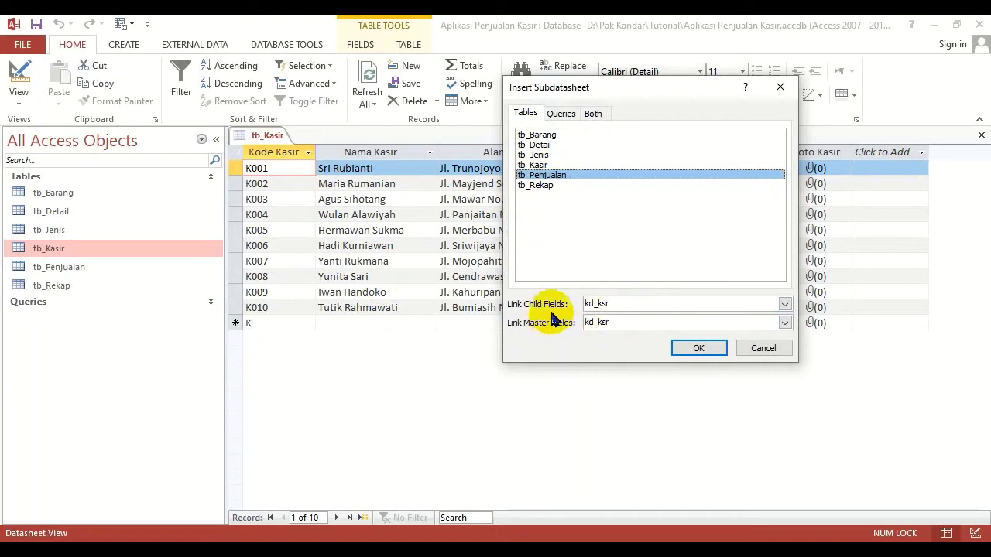
{"action": "double_click", "coordinate": [632, 304]}
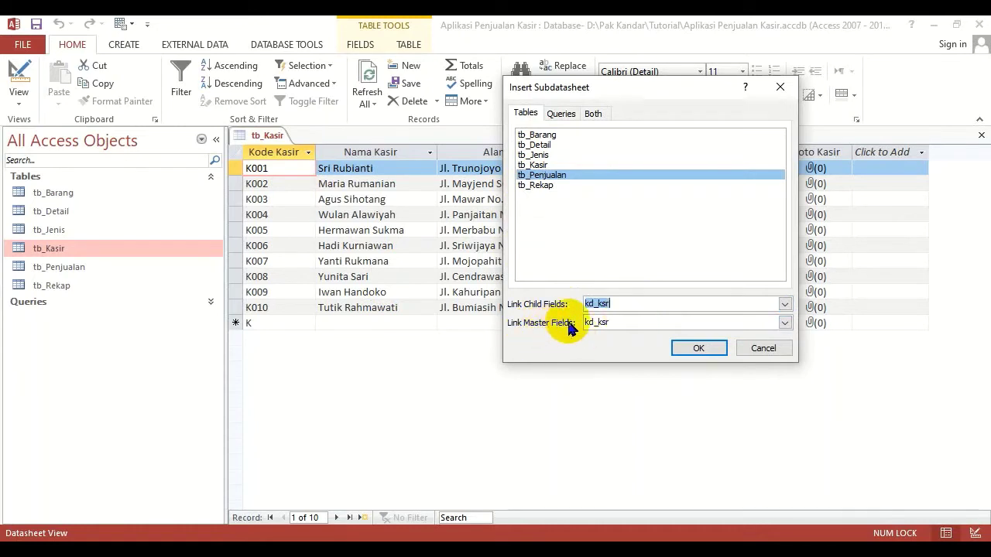
{"action": "double_click", "coordinate": [625, 322]}
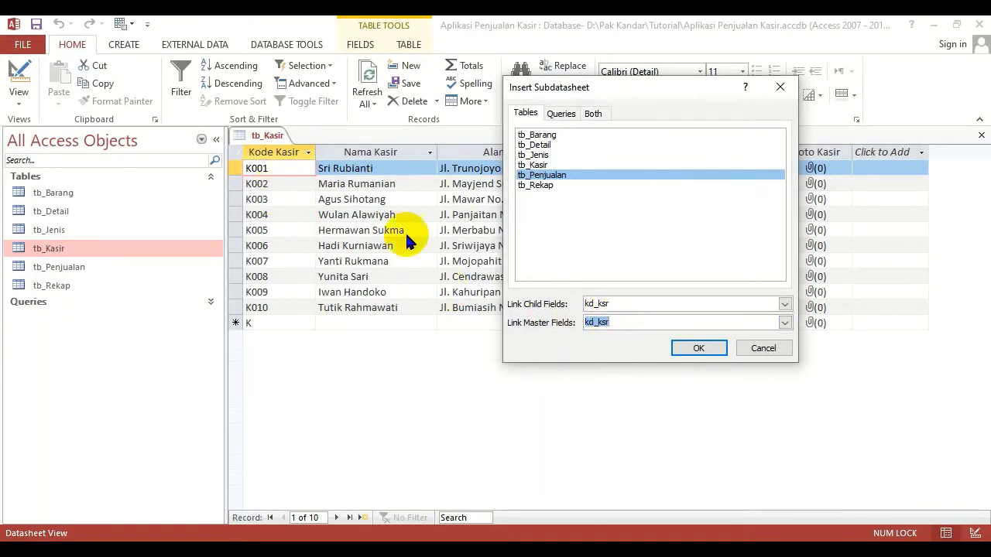
{"action": "double_click", "coordinate": [625, 303]}
{"action": "double_click", "coordinate": [625, 321]}
{"action": "double_click", "coordinate": [619, 305]}
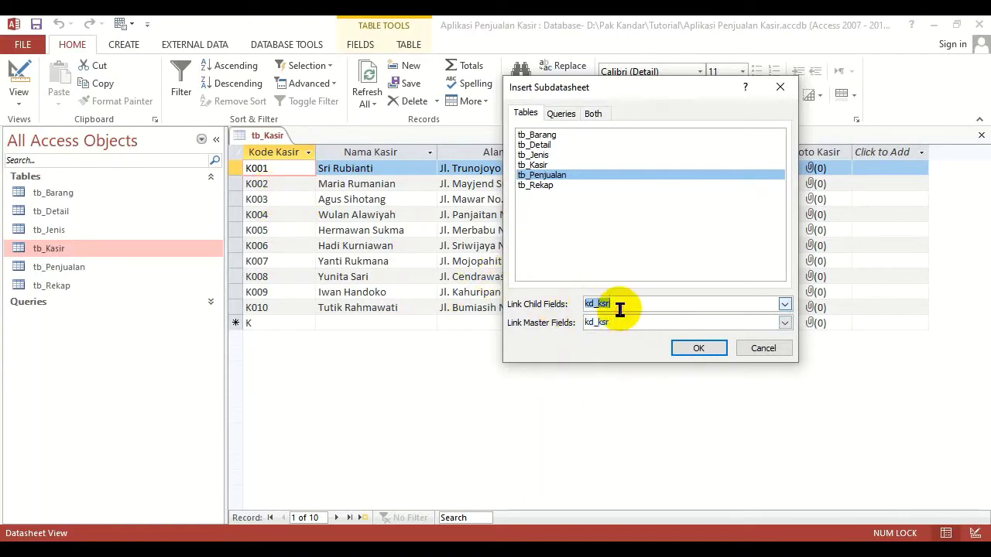
{"action": "double_click", "coordinate": [625, 322]}
{"action": "double_click", "coordinate": [625, 304]}
{"action": "double_click", "coordinate": [626, 322]}
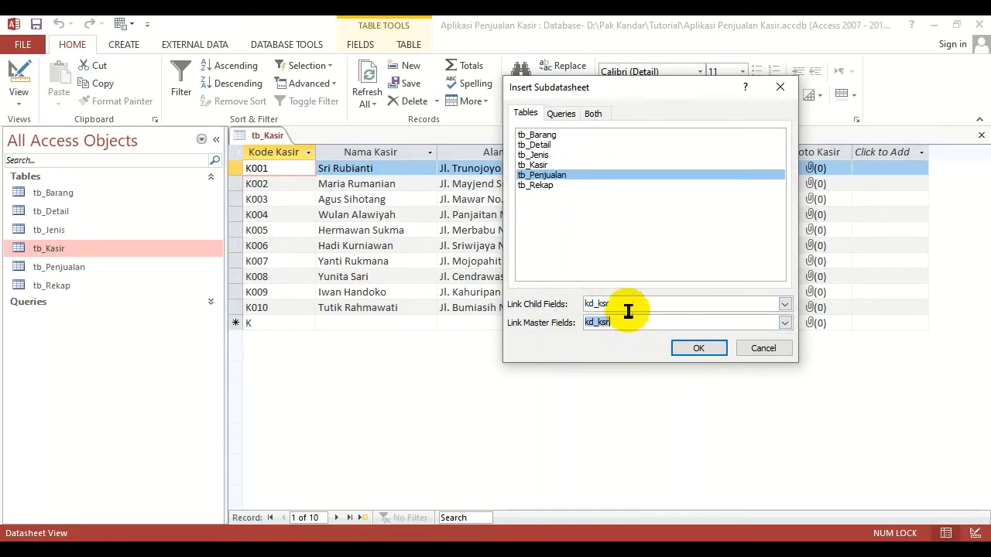
{"action": "double_click", "coordinate": [628, 304]}
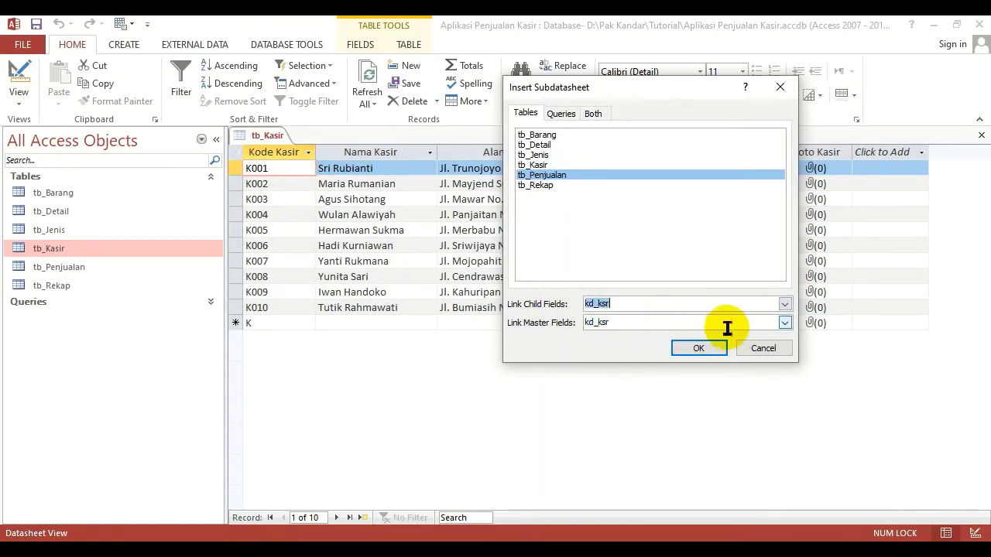
{"action": "left_click", "coordinate": [784, 305]}
{"action": "left_click", "coordinate": [785, 305]}
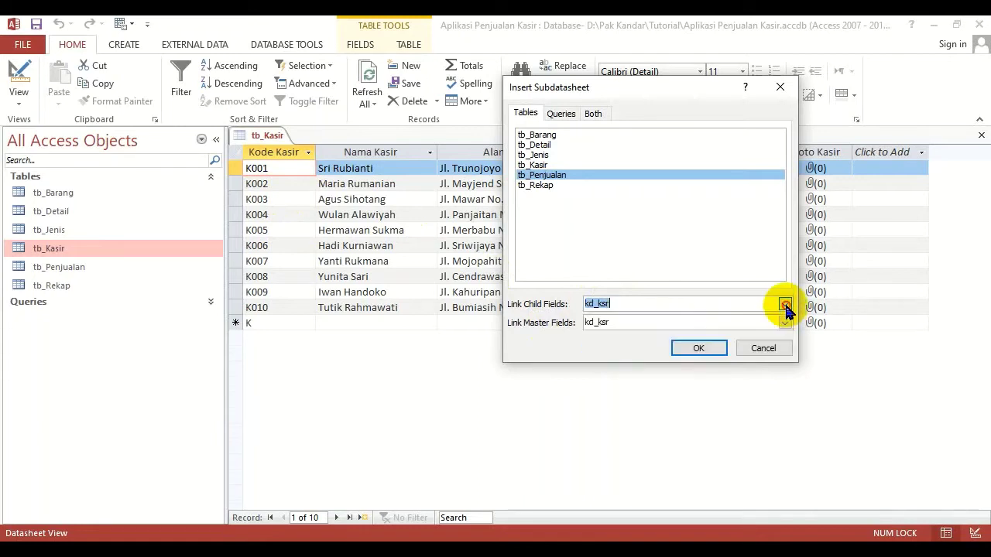
{"action": "left_click", "coordinate": [784, 323]}
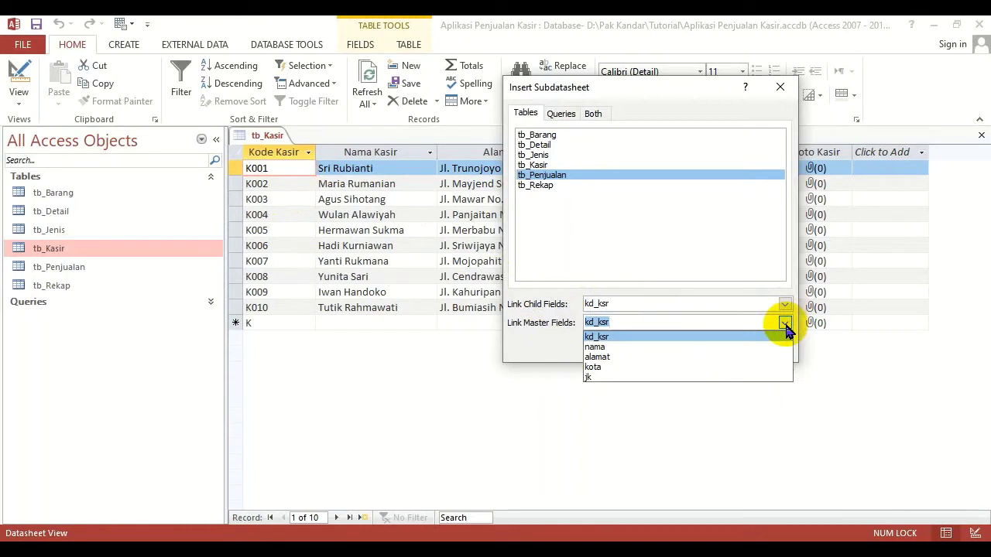
{"action": "left_click", "coordinate": [785, 325]}
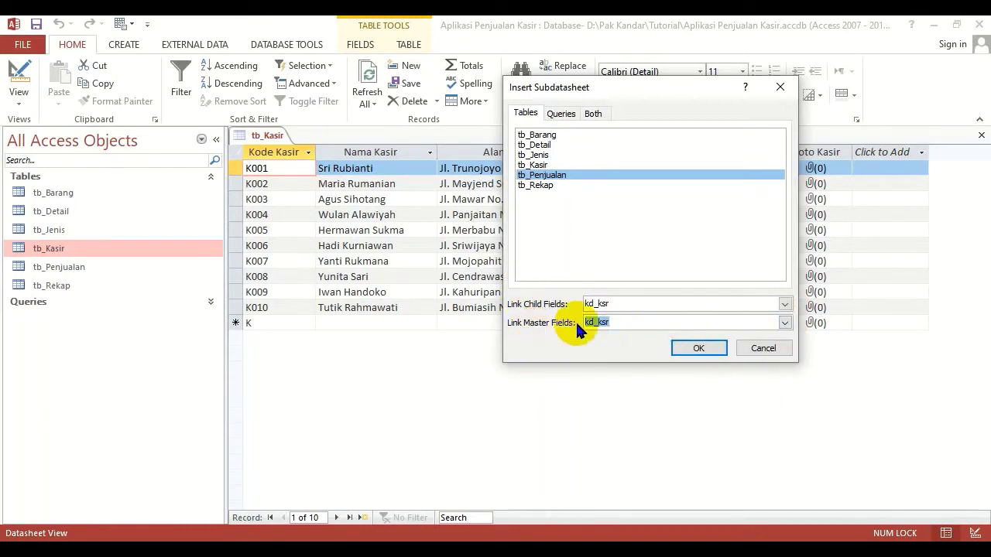
Insert the tb_Penjualan subdatasheet linked on kd_ksr and close tb_Kasir with the layout change saved
{"action": "left_click", "coordinate": [701, 349]}
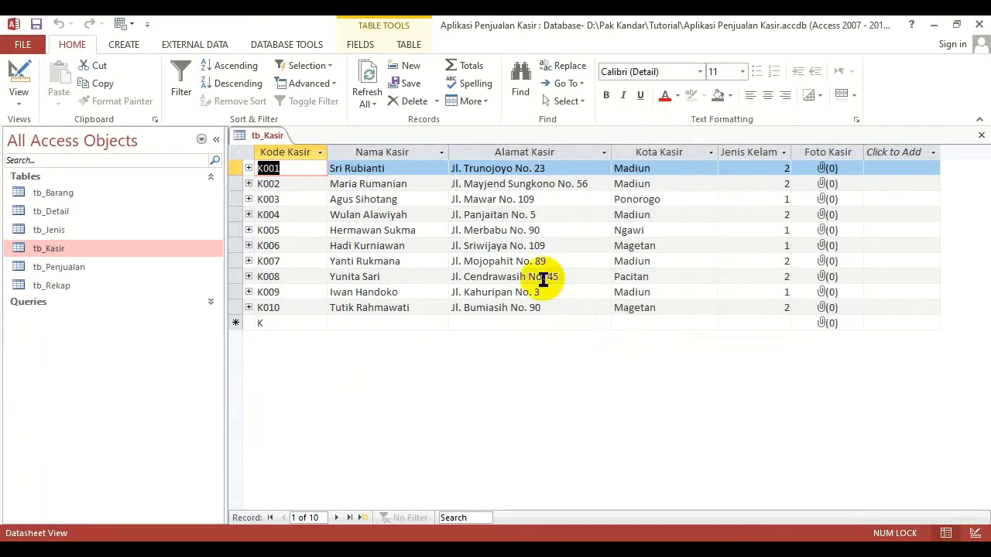
{"action": "left_click", "coordinate": [981, 136]}
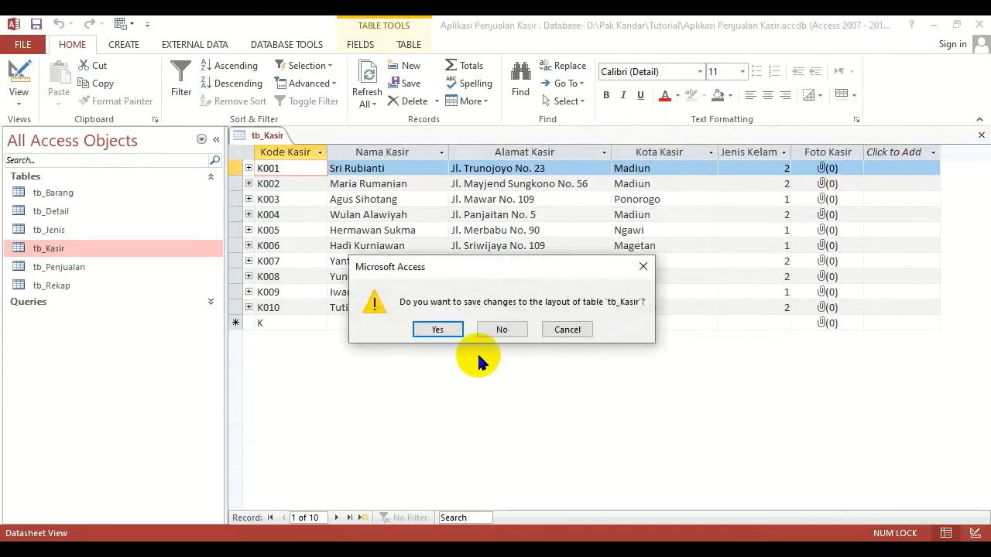
{"action": "left_click", "coordinate": [437, 328]}
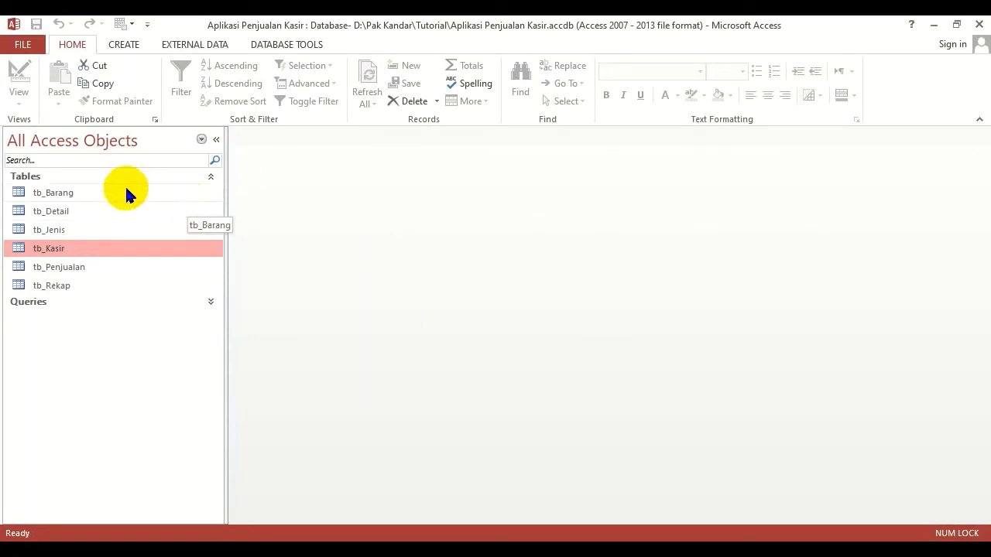
Generate a form from the tb_Kasir table and check its layout with the navigation pane collapsed
{"action": "left_click", "coordinate": [62, 193]}
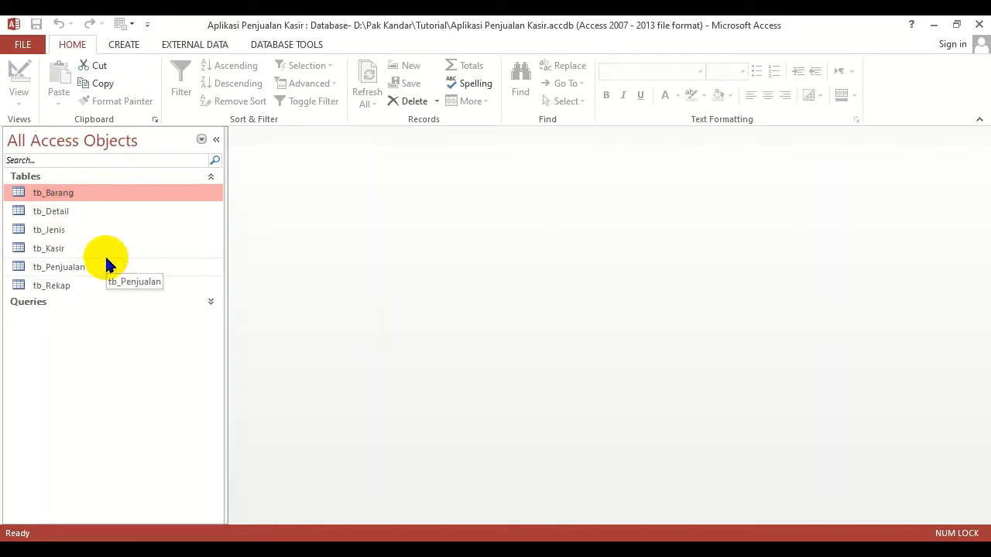
{"action": "left_click", "coordinate": [58, 249]}
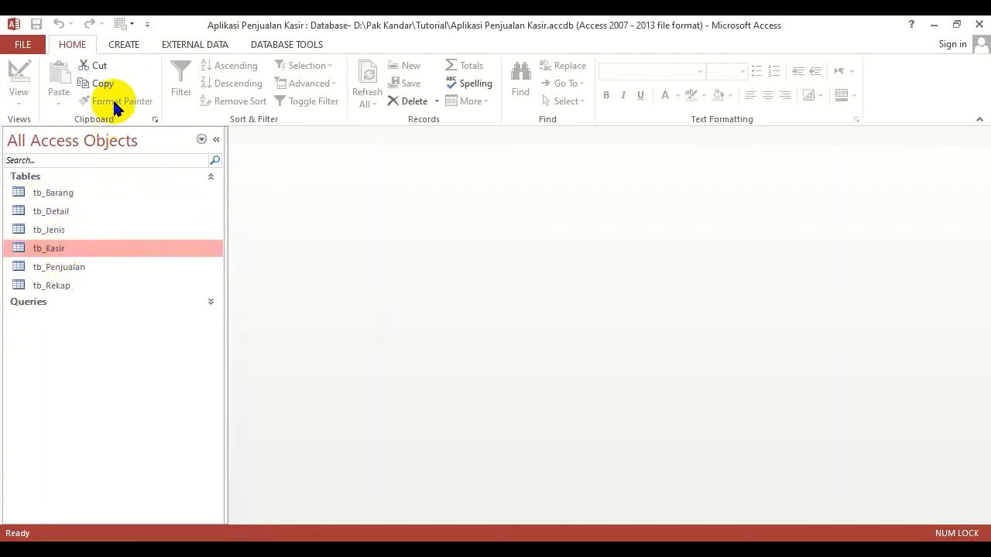
{"action": "left_click", "coordinate": [126, 48]}
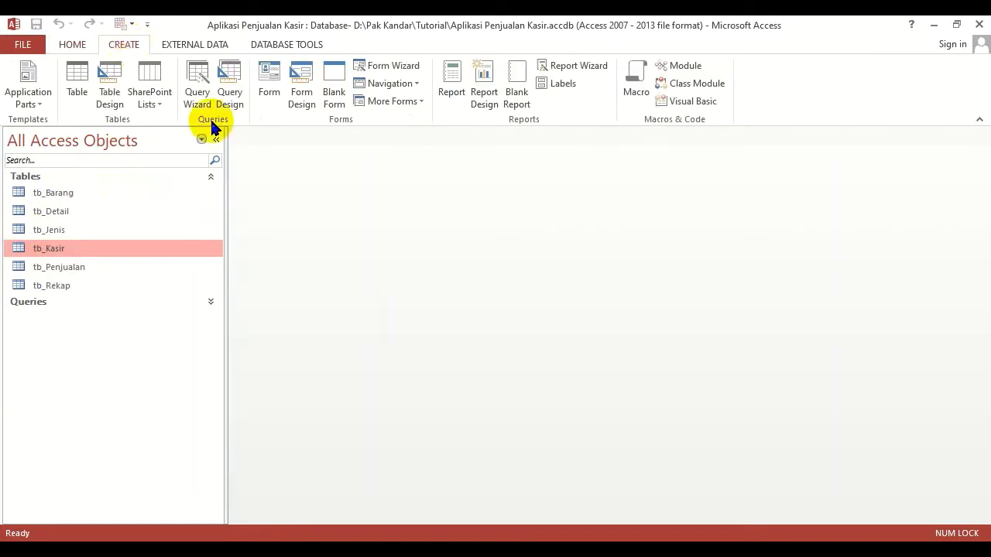
{"action": "left_click", "coordinate": [267, 84]}
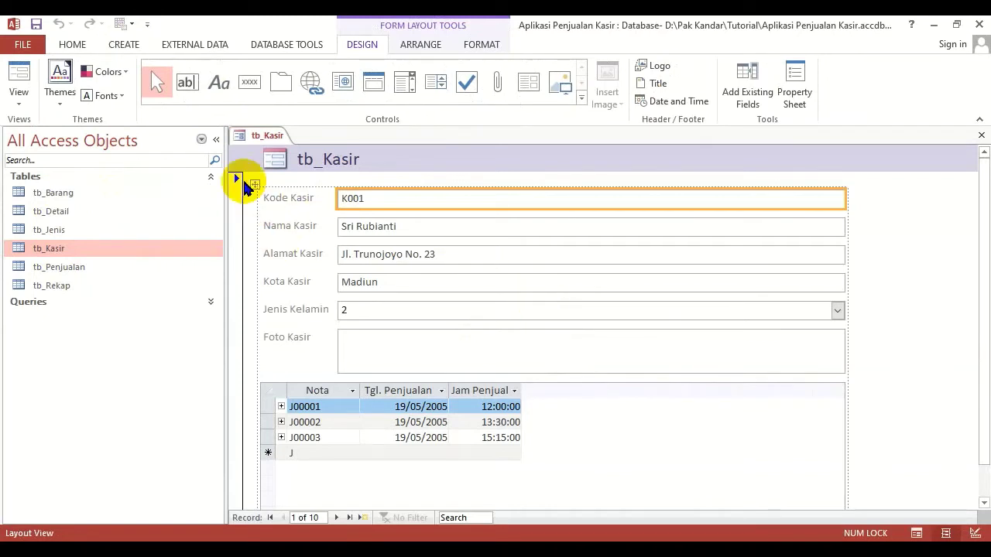
{"action": "left_click", "coordinate": [216, 140]}
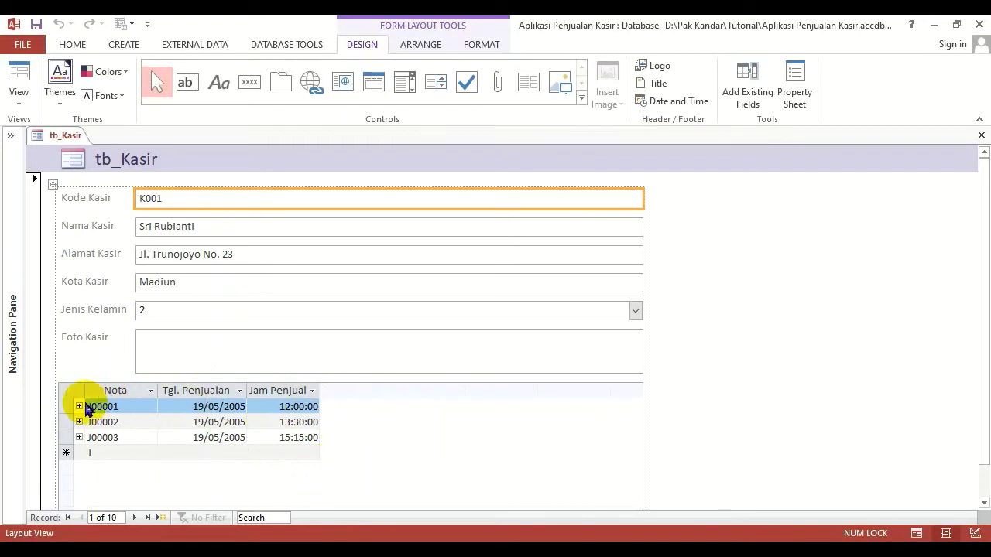
{"action": "left_click", "coordinate": [11, 135]}
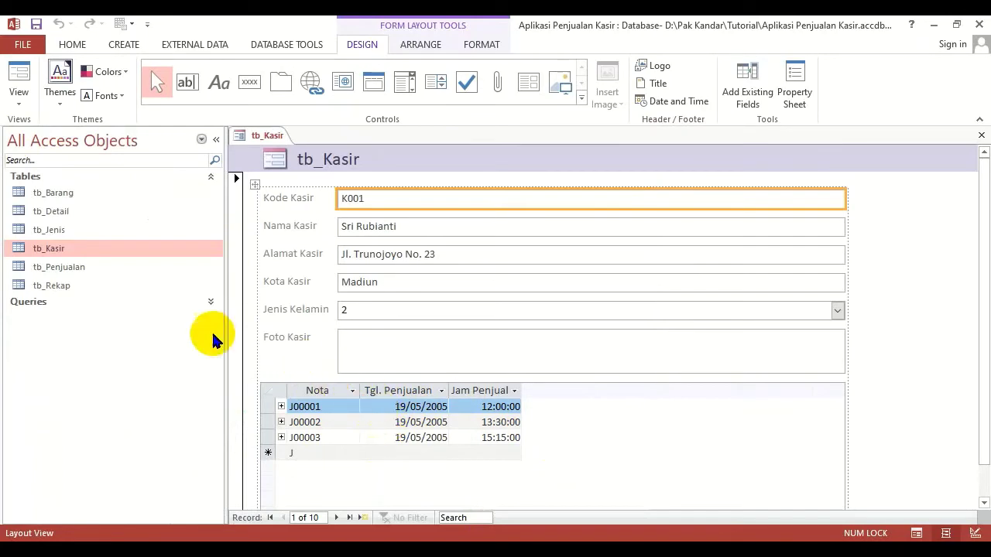
Open the tb_Kasir table, expand the subdatasheet of record K001 to compare it with the form, and close the table
{"action": "double_click", "coordinate": [78, 249]}
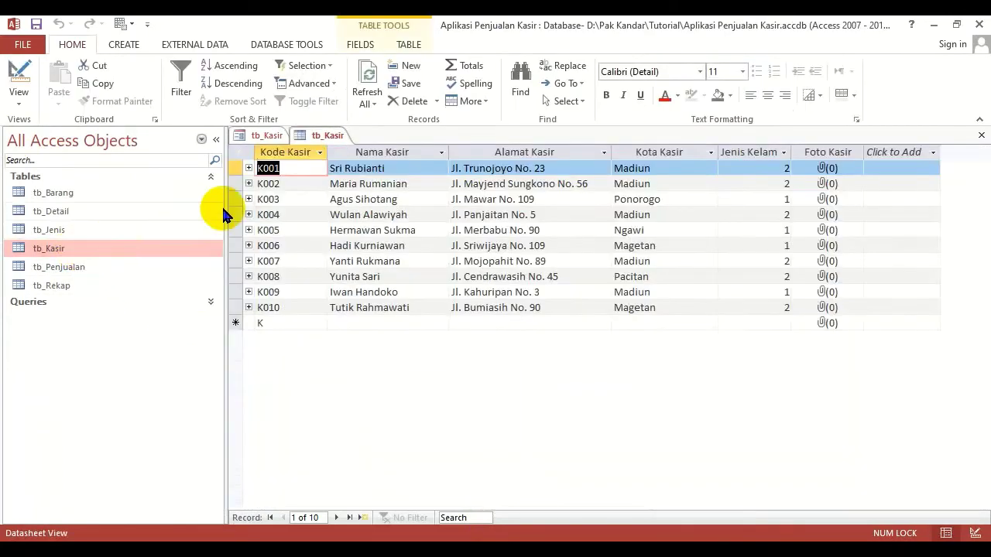
{"action": "left_click", "coordinate": [248, 168]}
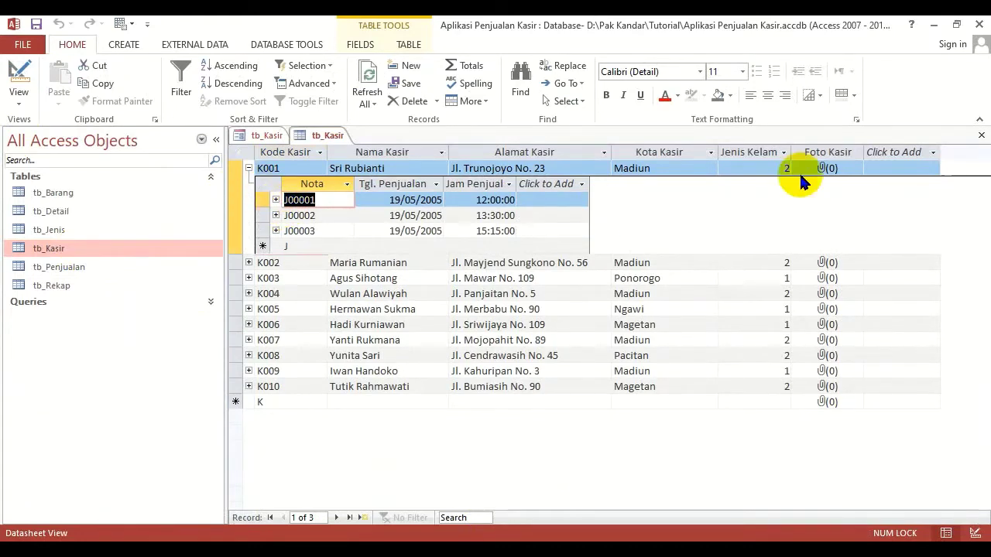
{"action": "left_click", "coordinate": [981, 136]}
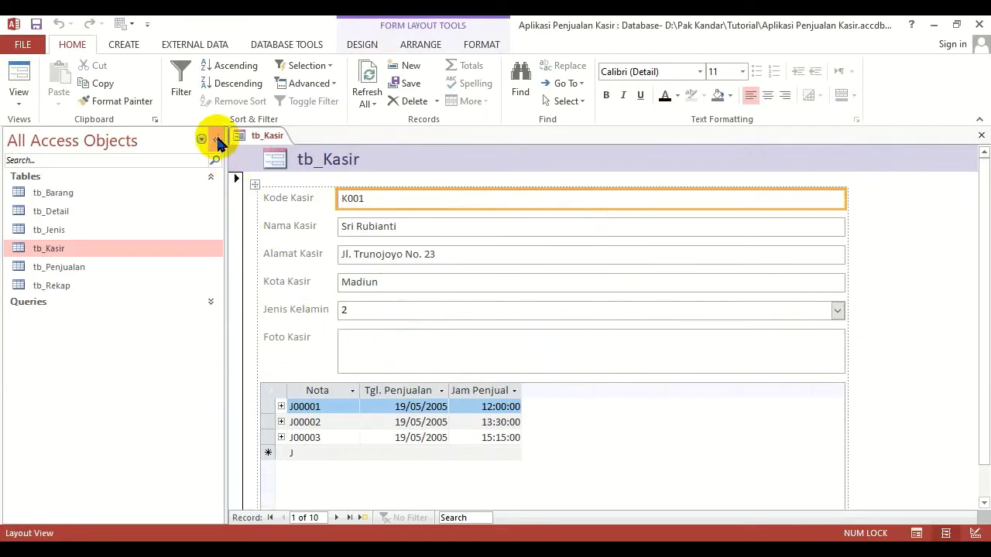
Collapse the navigation pane and check which views are available for the tb_Kasir form
{"action": "left_click", "coordinate": [219, 142]}
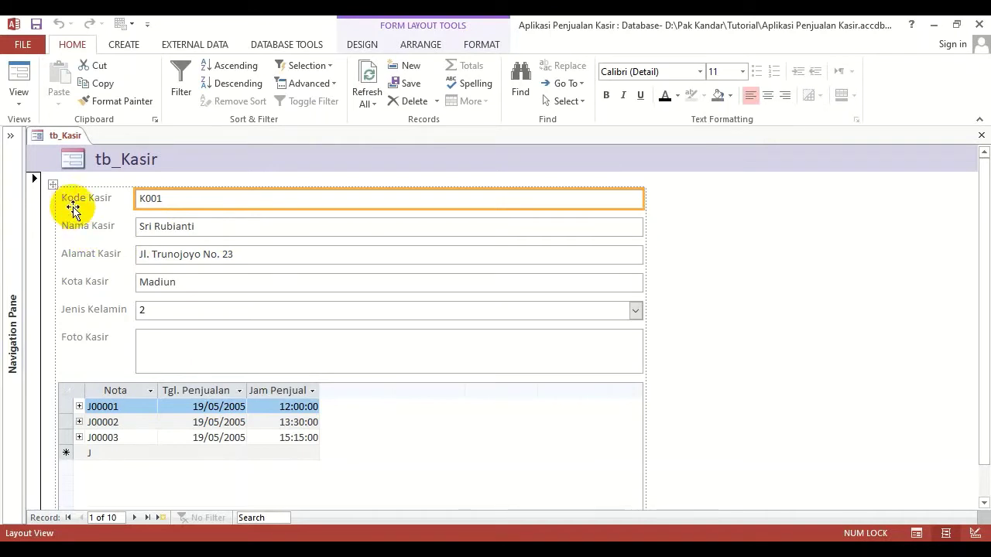
{"action": "left_click", "coordinate": [18, 103]}
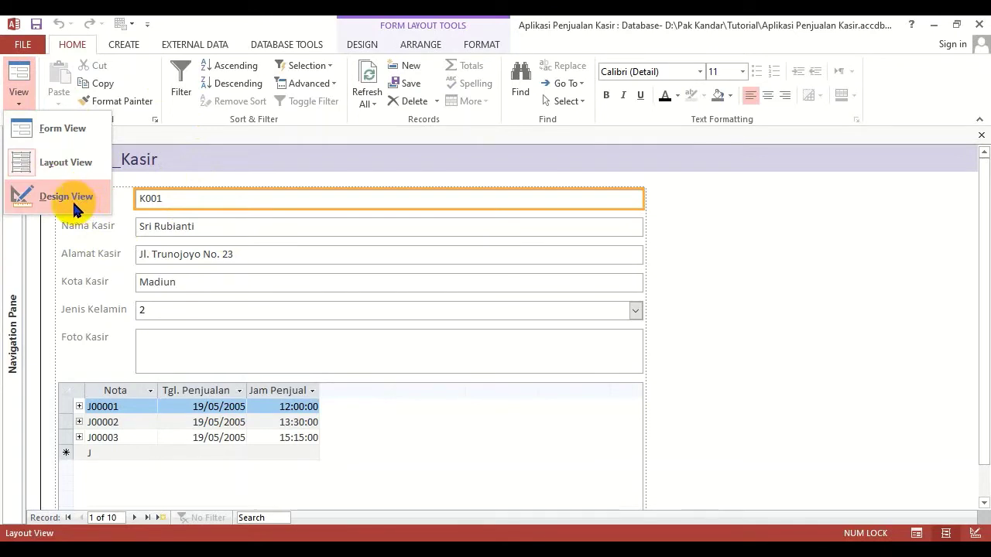
{"action": "left_click", "coordinate": [774, 240]}
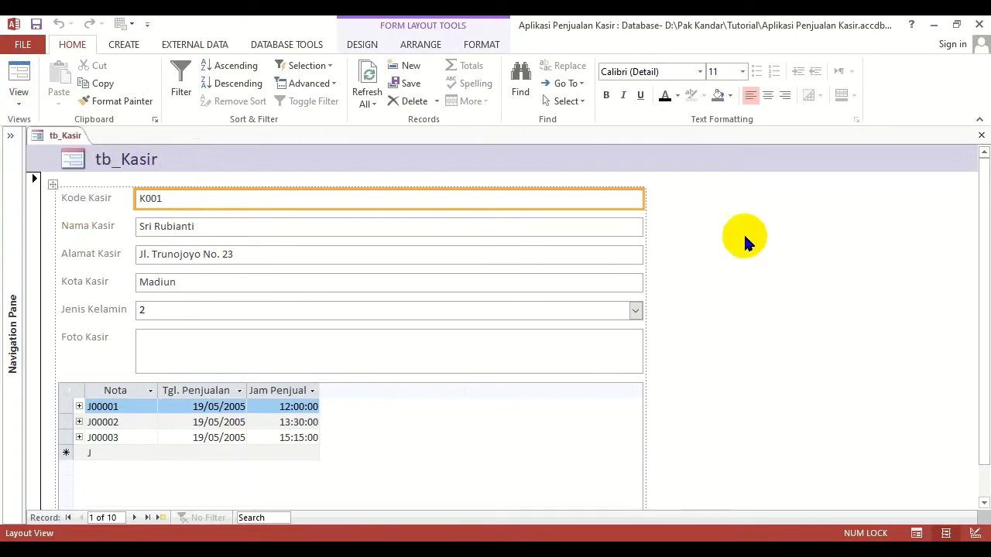
Display the tb_Kasir form in Form View to see how its records appear for data entry
{"action": "left_click", "coordinate": [126, 46]}
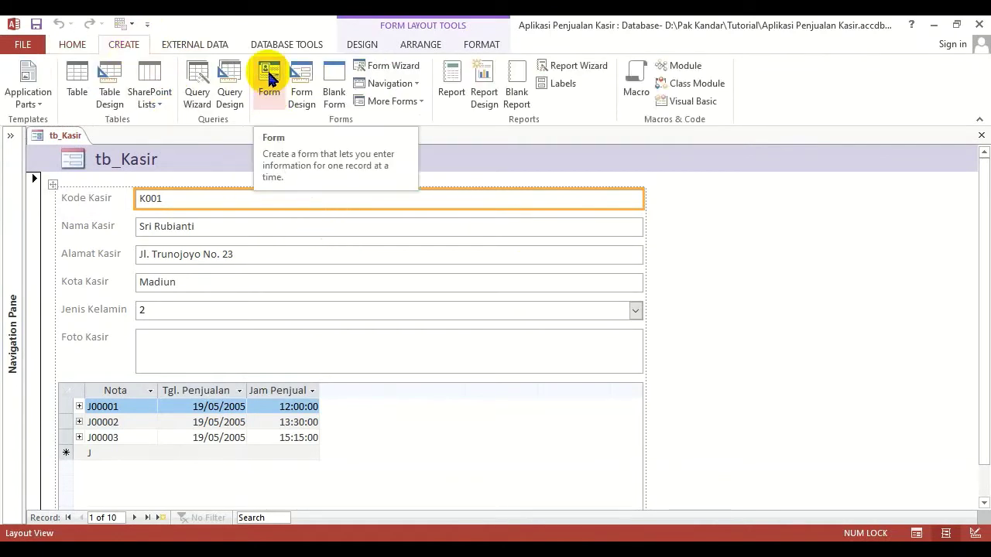
{"action": "left_click", "coordinate": [742, 279]}
{"action": "left_click", "coordinate": [74, 45]}
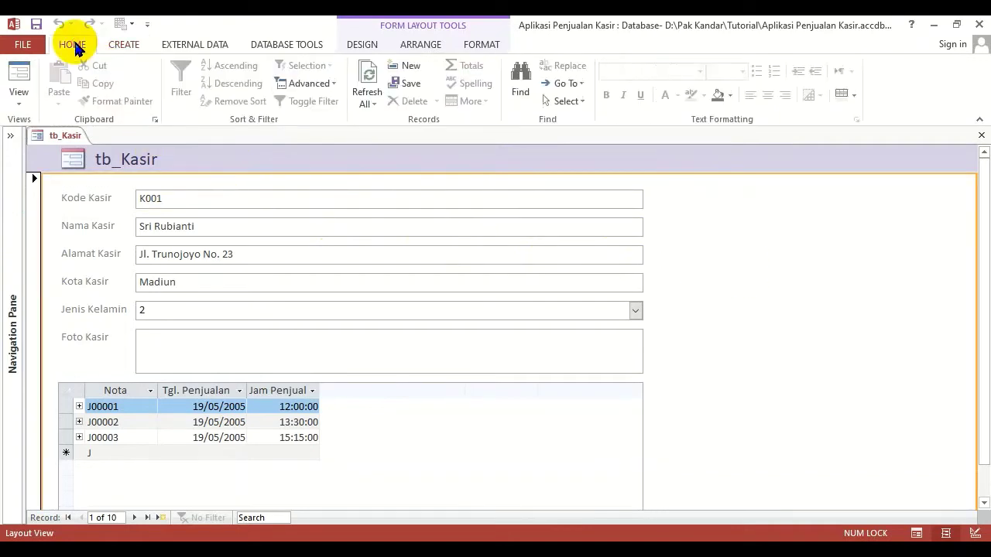
{"action": "left_click", "coordinate": [19, 102]}
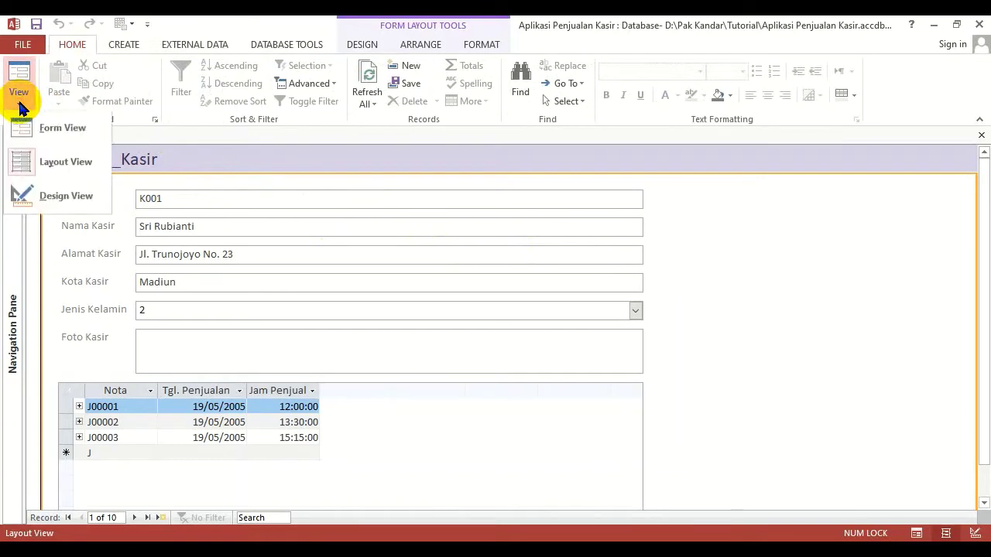
{"action": "left_click", "coordinate": [73, 130]}
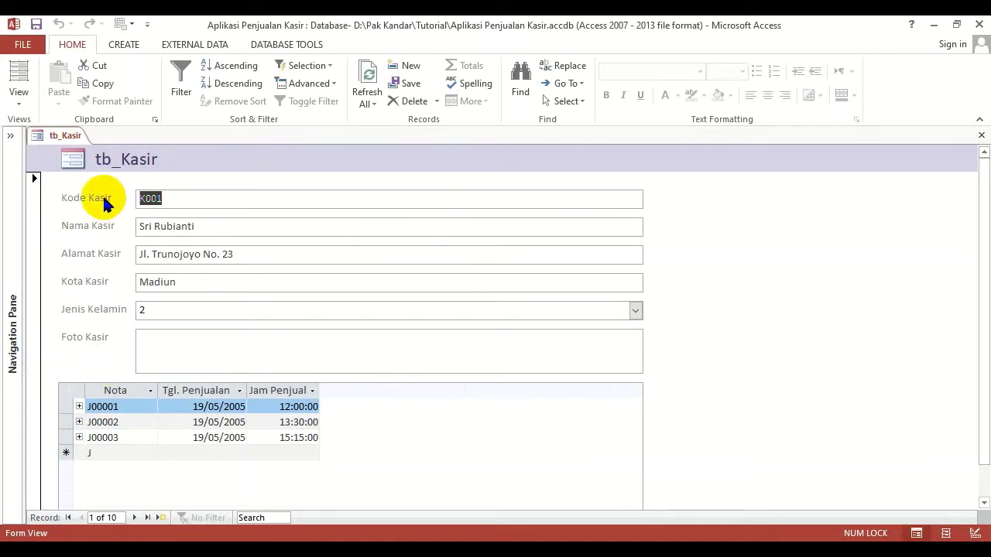
Check the tb_Kasir form's structure in Design View and return to Layout View
{"action": "left_click", "coordinate": [19, 97]}
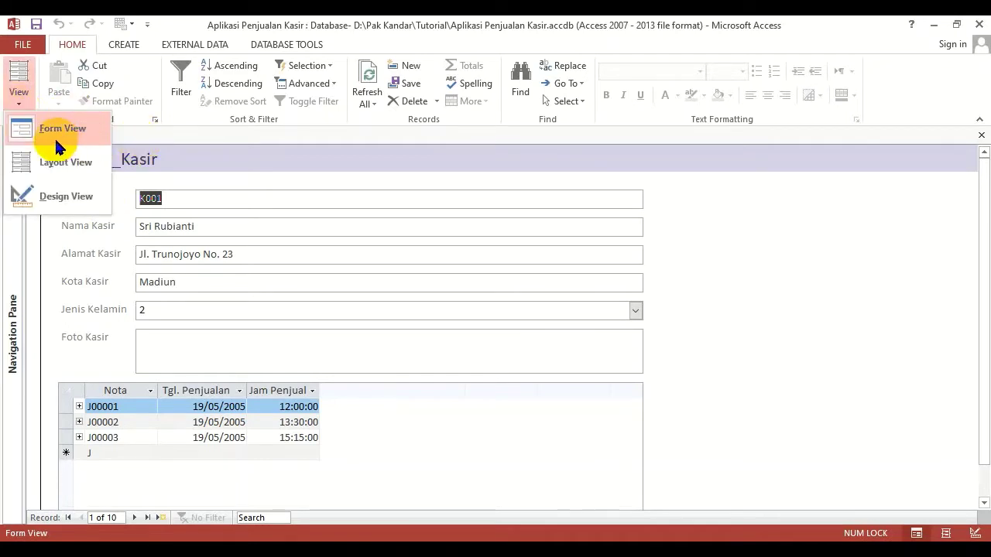
{"action": "left_click", "coordinate": [75, 198]}
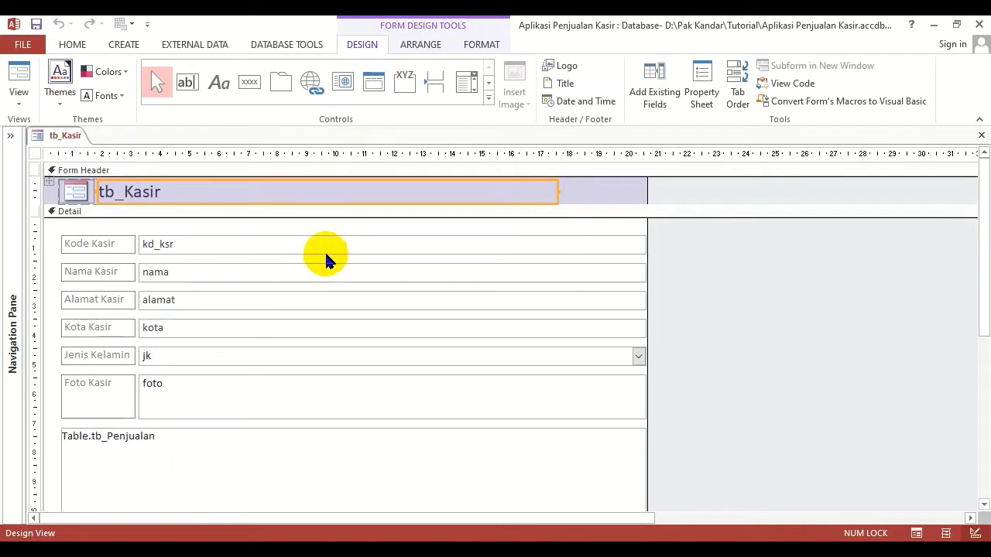
{"action": "left_click", "coordinate": [19, 101]}
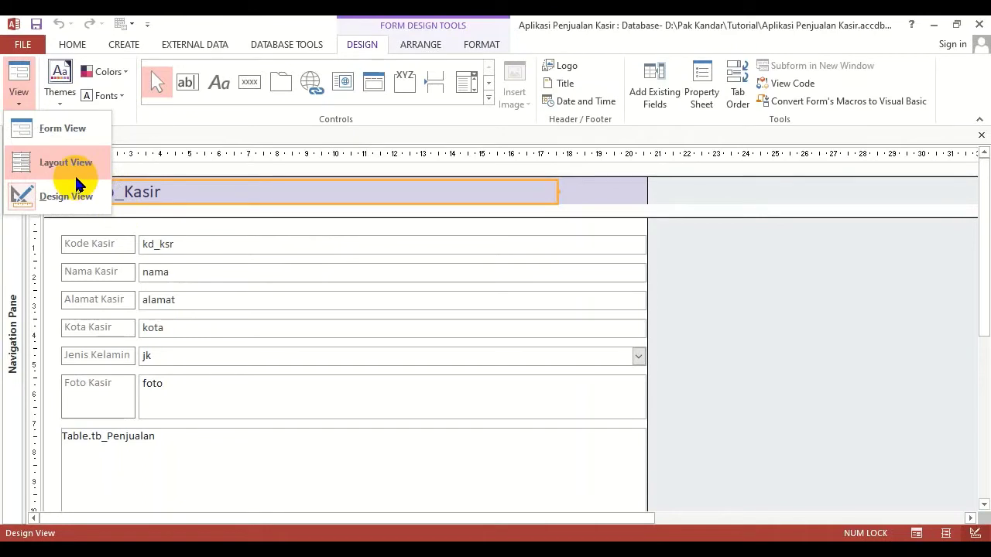
{"action": "left_click", "coordinate": [69, 172]}
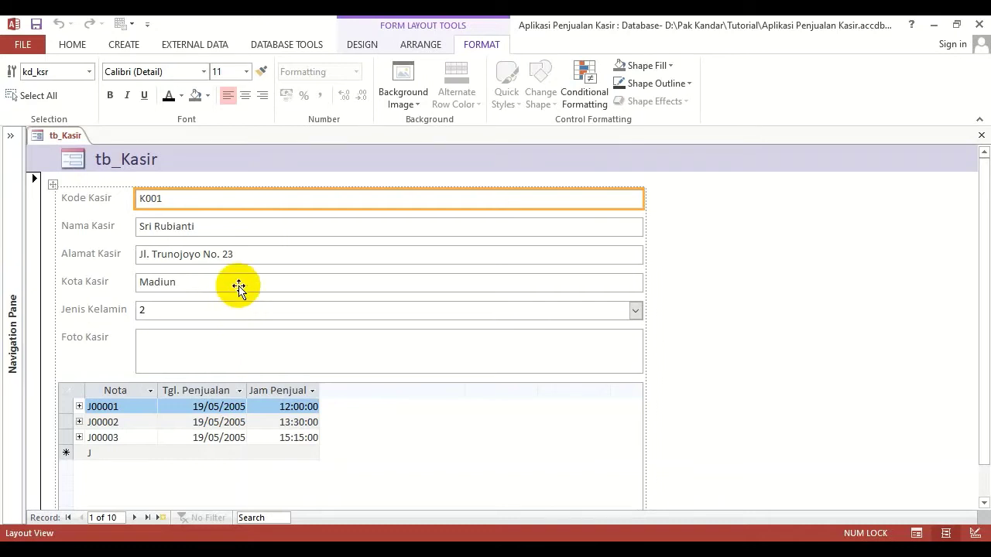
Widen the form's field column slightly in Layout View, to about the 21 ruler mark, and switch to Design View
{"action": "mouse_move", "coordinate": [645, 207]}
{"action": "left_mouse_down"}
{"action": "mouse_move", "coordinate": [623, 201]}
{"action": "mouse_move", "coordinate": [659, 202]}
{"action": "left_mouse_up"}
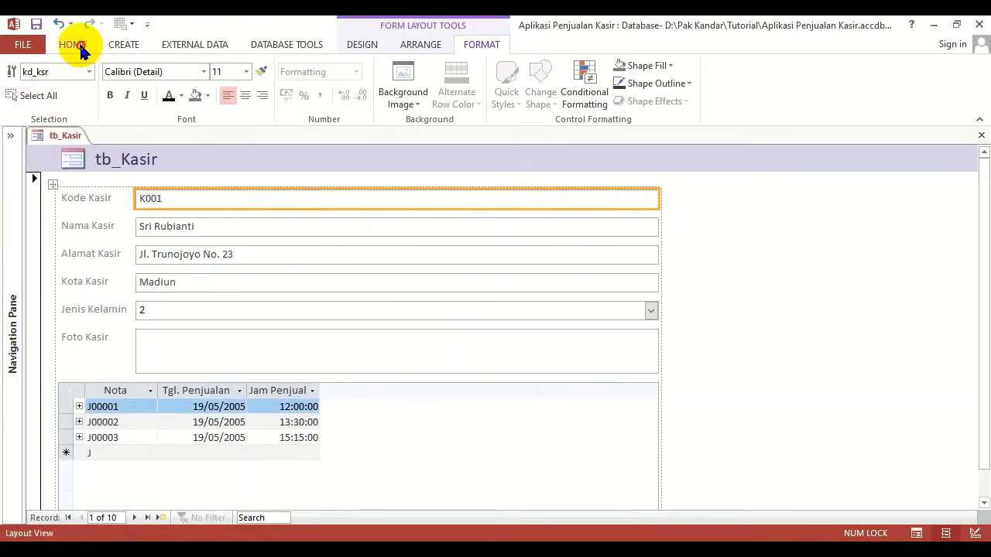
{"action": "left_click", "coordinate": [73, 44]}
{"action": "left_click", "coordinate": [17, 105]}
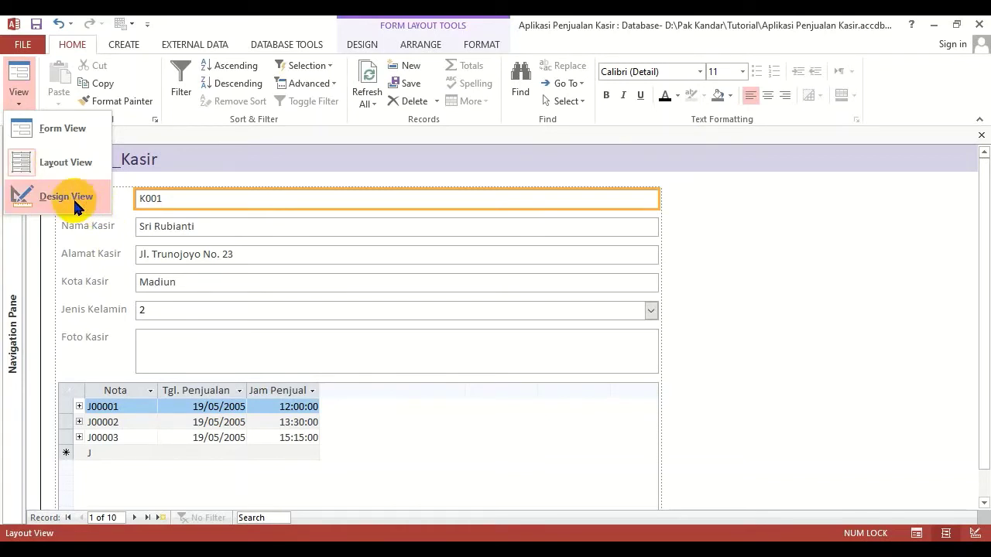
{"action": "left_click", "coordinate": [76, 208]}
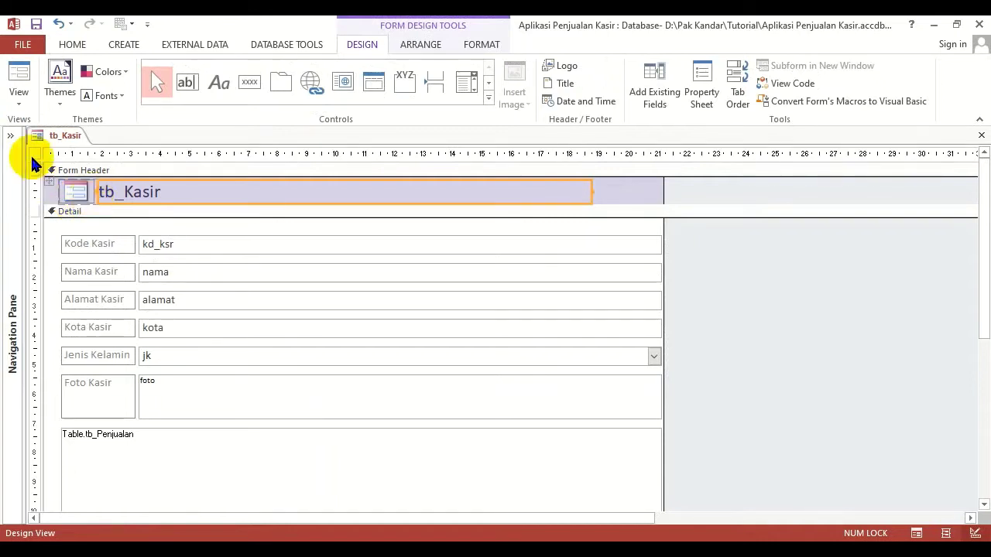
Look through the form's view, formatting and arrangement commands, and select the whole control layout of the Detail section
{"action": "left_click", "coordinate": [19, 101]}
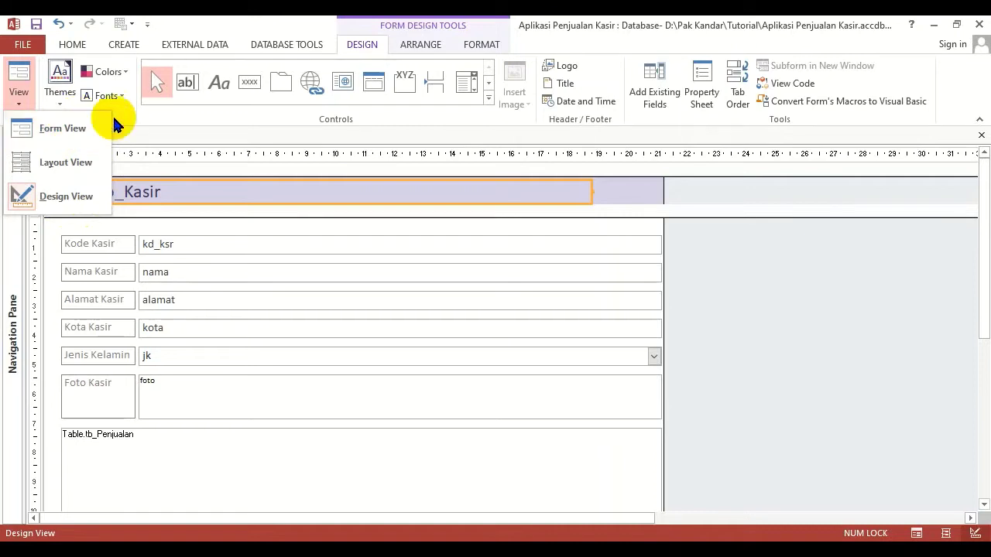
{"action": "left_click", "coordinate": [57, 203]}
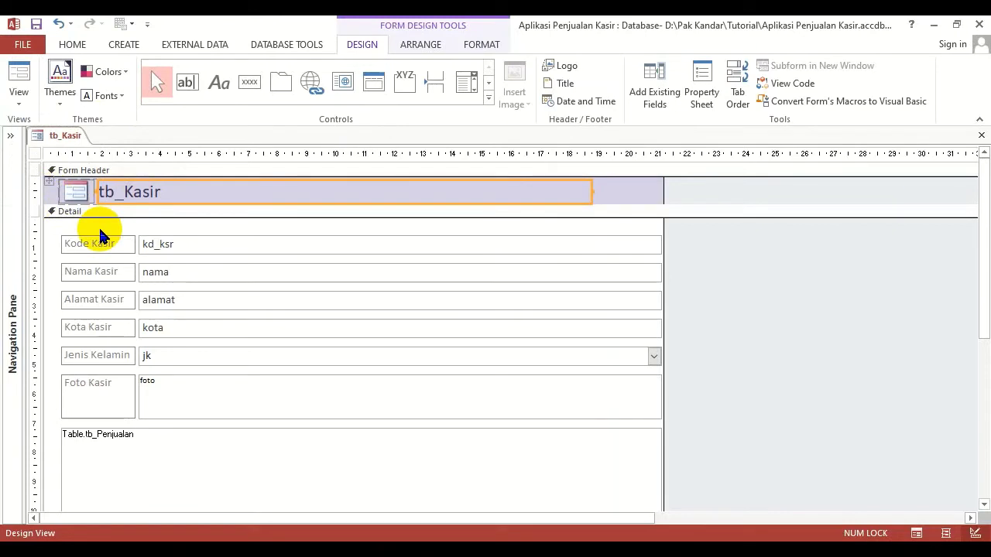
{"action": "left_click", "coordinate": [430, 47]}
{"action": "left_click", "coordinate": [483, 47]}
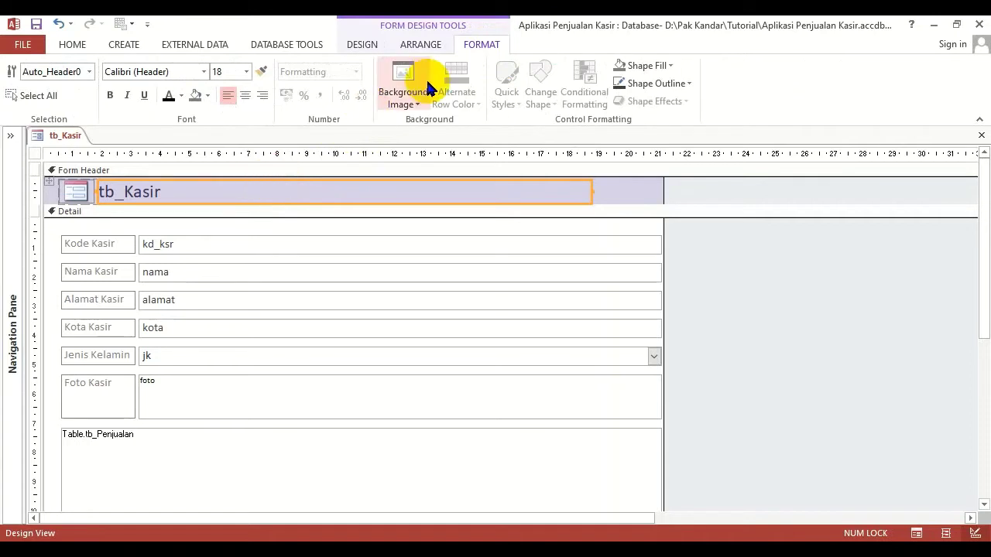
{"action": "left_click", "coordinate": [420, 44]}
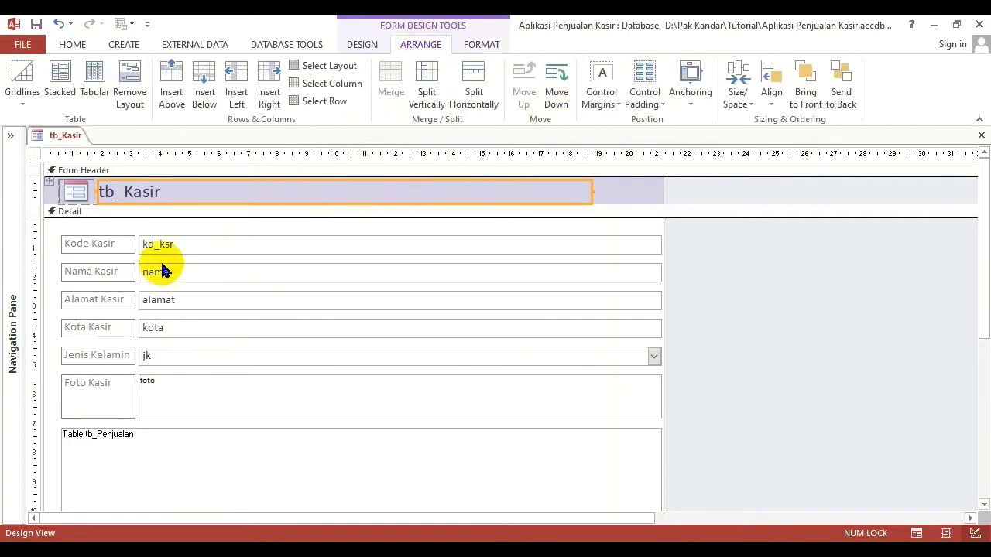
{"action": "left_click", "coordinate": [53, 231]}
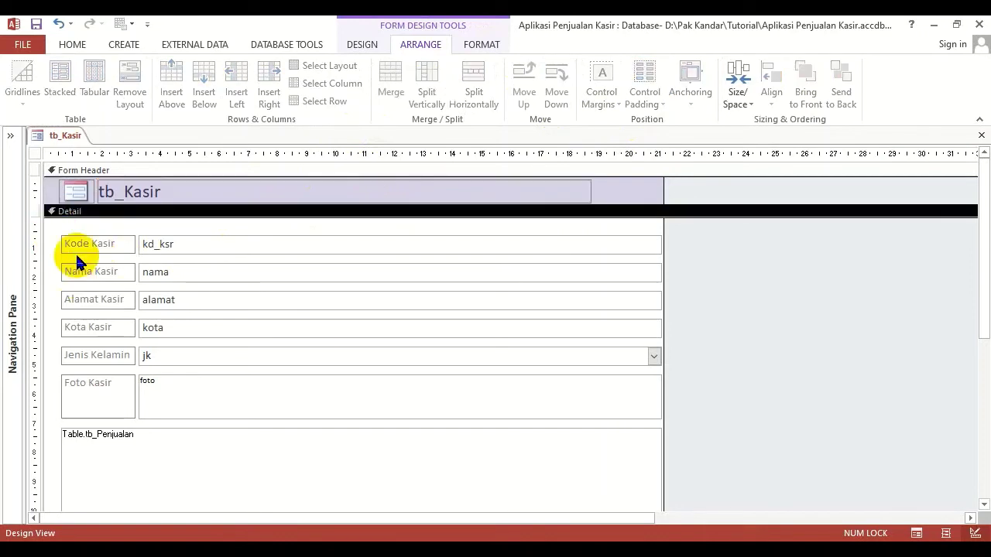
{"action": "left_click", "coordinate": [79, 244]}
{"action": "left_click", "coordinate": [46, 230]}
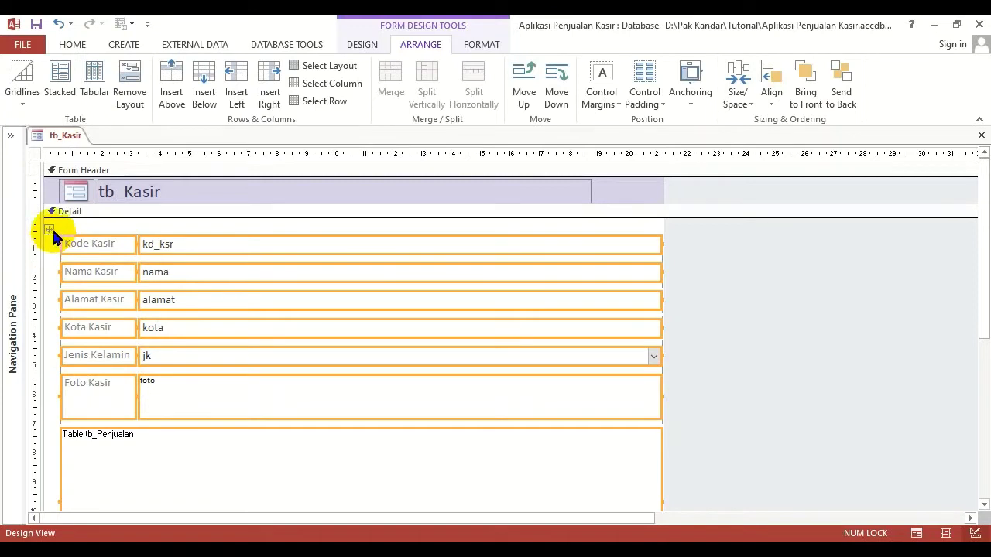
Compare selecting the Detail section, the Kode Kasir label, the entire detail control layout and the form header title
{"action": "left_click", "coordinate": [123, 45]}
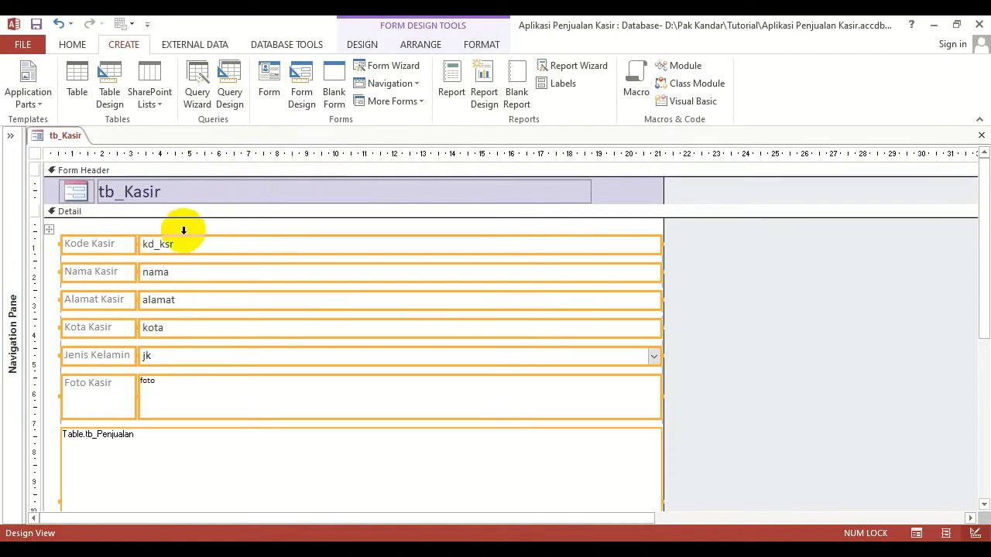
{"action": "left_click", "coordinate": [48, 229]}
{"action": "left_click", "coordinate": [116, 227]}
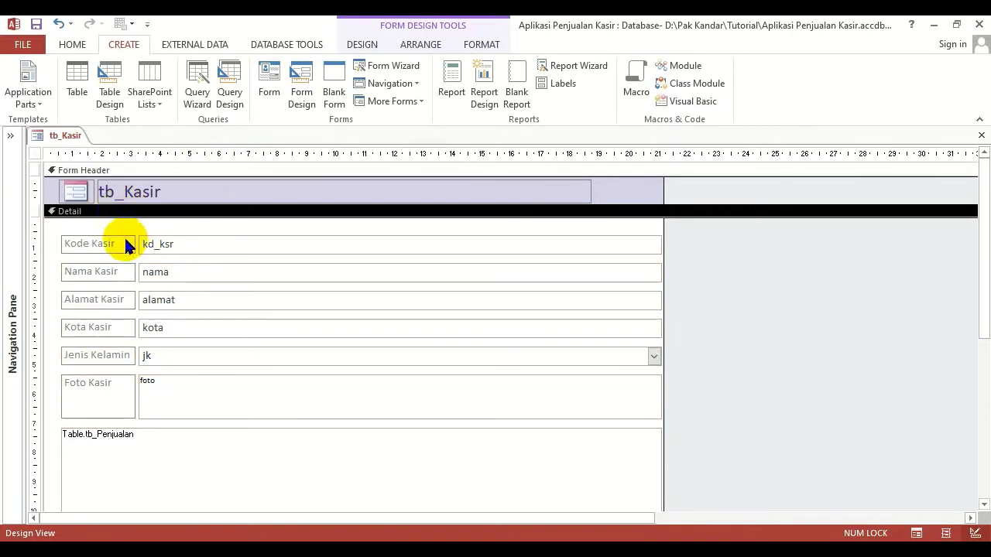
{"action": "left_click", "coordinate": [126, 245]}
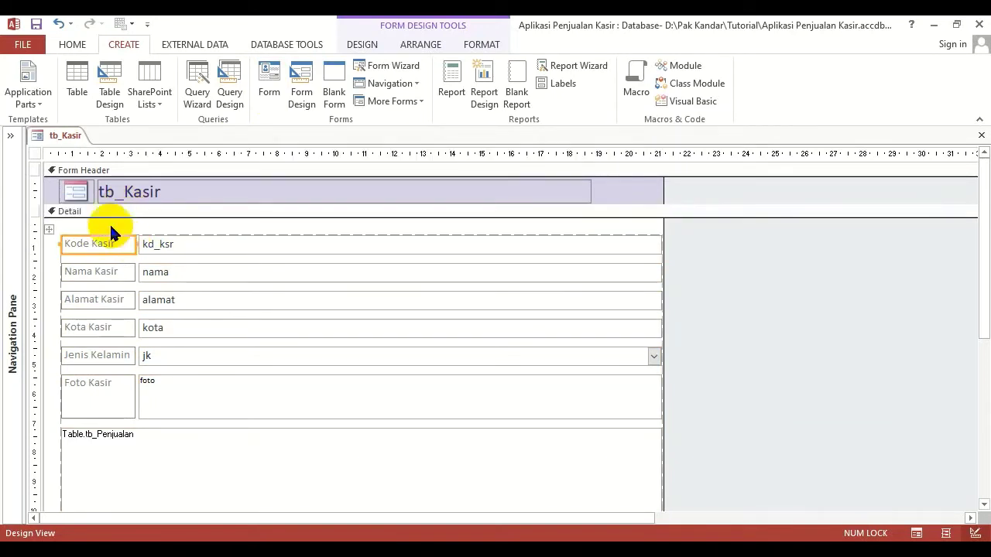
{"action": "left_click", "coordinate": [50, 228]}
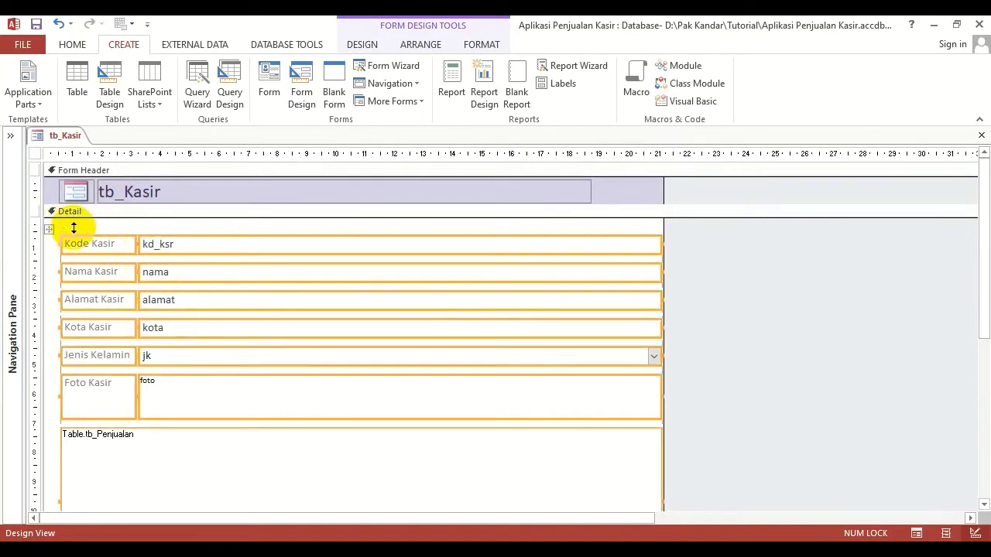
{"action": "left_click", "coordinate": [109, 243]}
{"action": "left_click", "coordinate": [50, 230]}
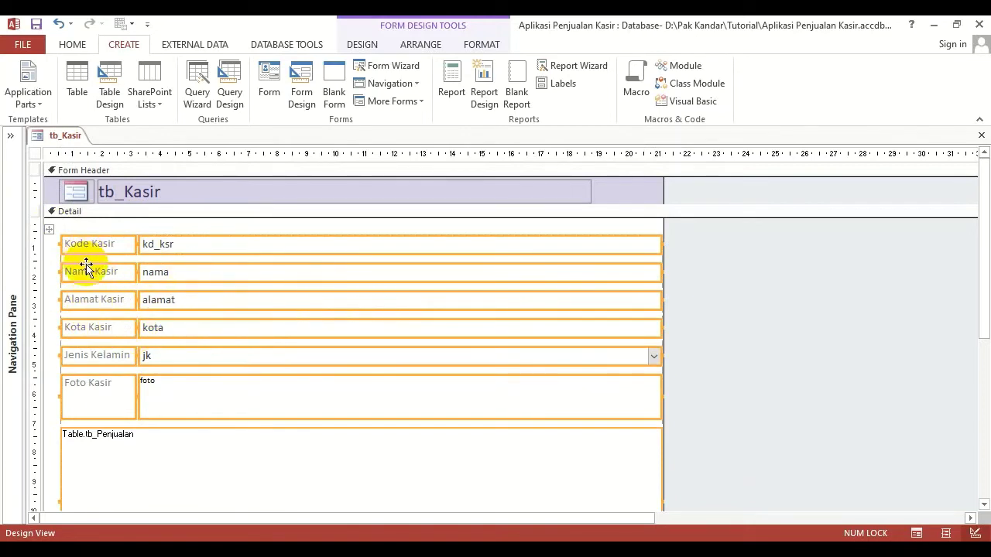
{"action": "left_click", "coordinate": [124, 191]}
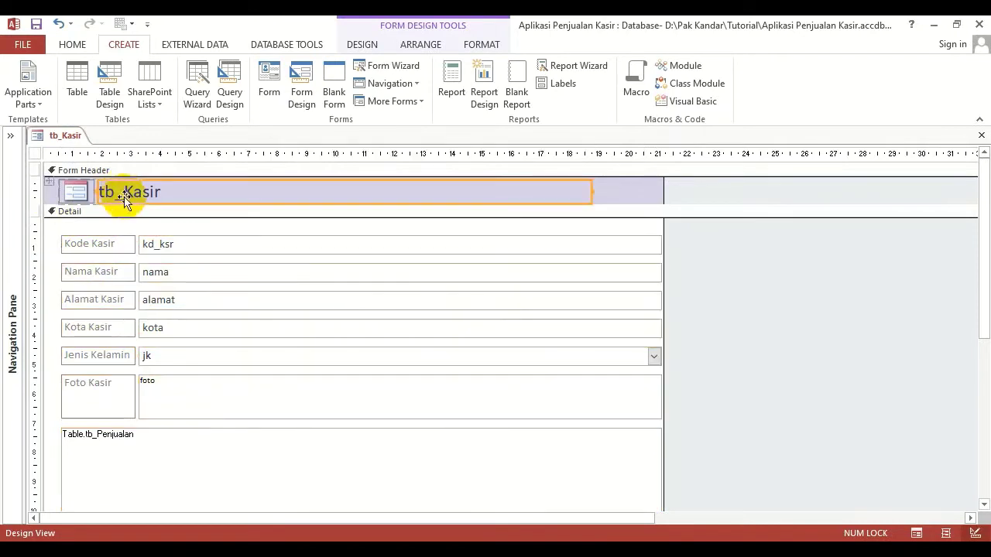
Select the whole control layout in the Detail section and set its control padding to Narrow
{"action": "left_click", "coordinate": [111, 246]}
{"action": "left_click", "coordinate": [48, 229]}
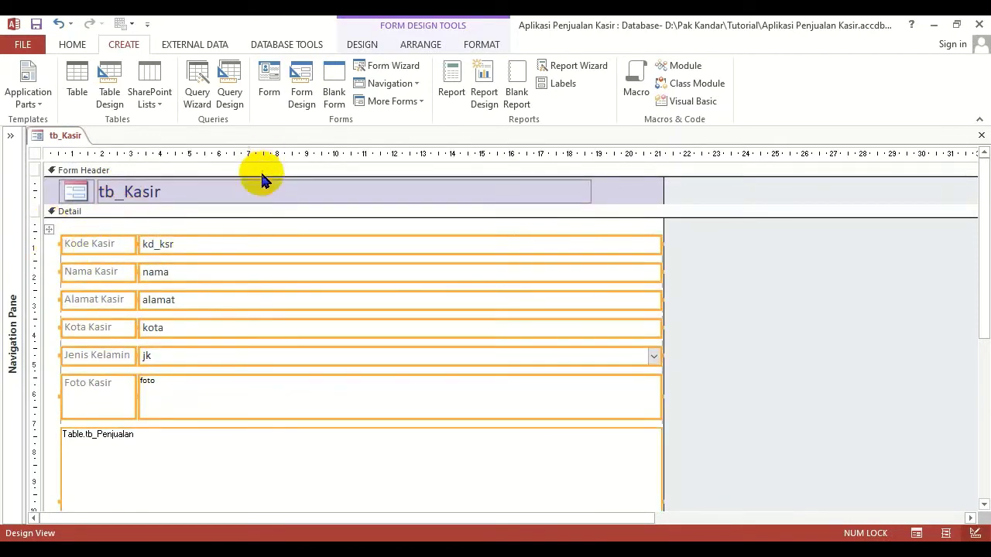
{"action": "left_click", "coordinate": [420, 47]}
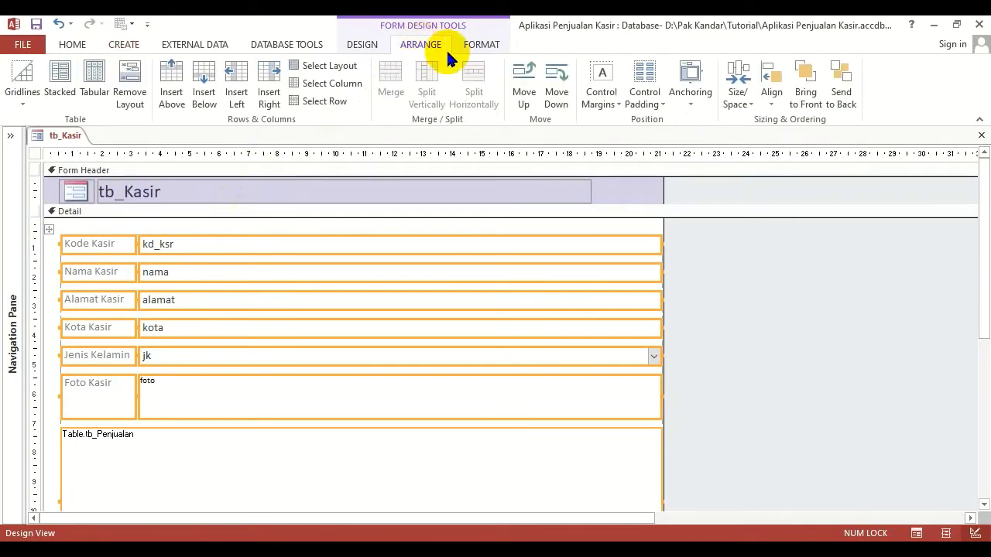
{"action": "left_click", "coordinate": [647, 107]}
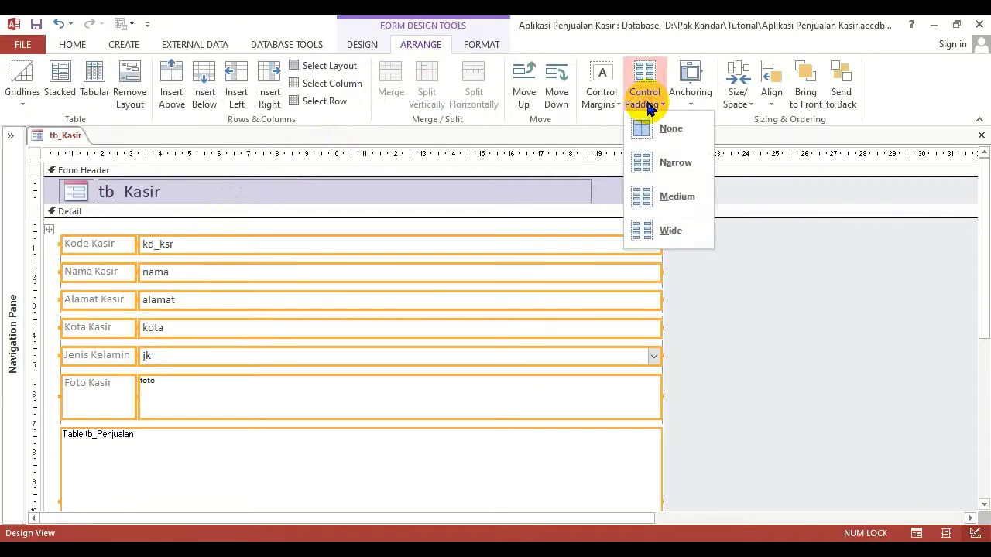
{"action": "left_click", "coordinate": [672, 162]}
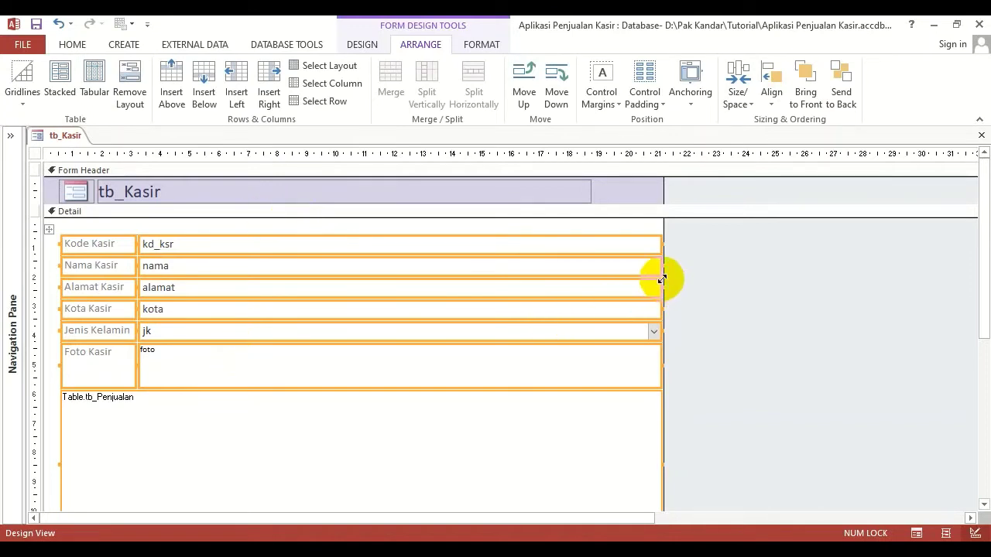
Try the Wide and None control padding on the detail layout and restore it to Narrow
{"action": "left_click", "coordinate": [651, 106]}
{"action": "left_click", "coordinate": [643, 230]}
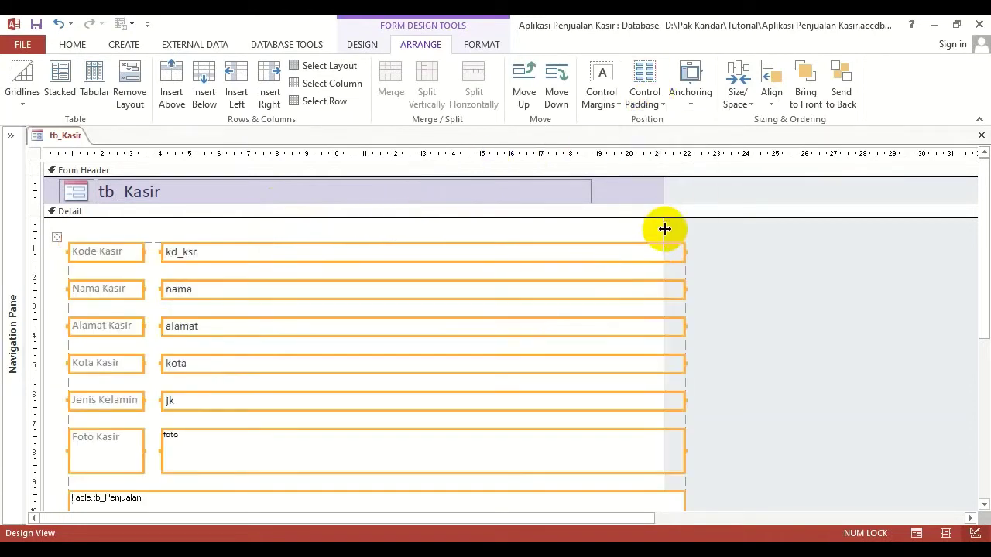
{"action": "left_click", "coordinate": [658, 103]}
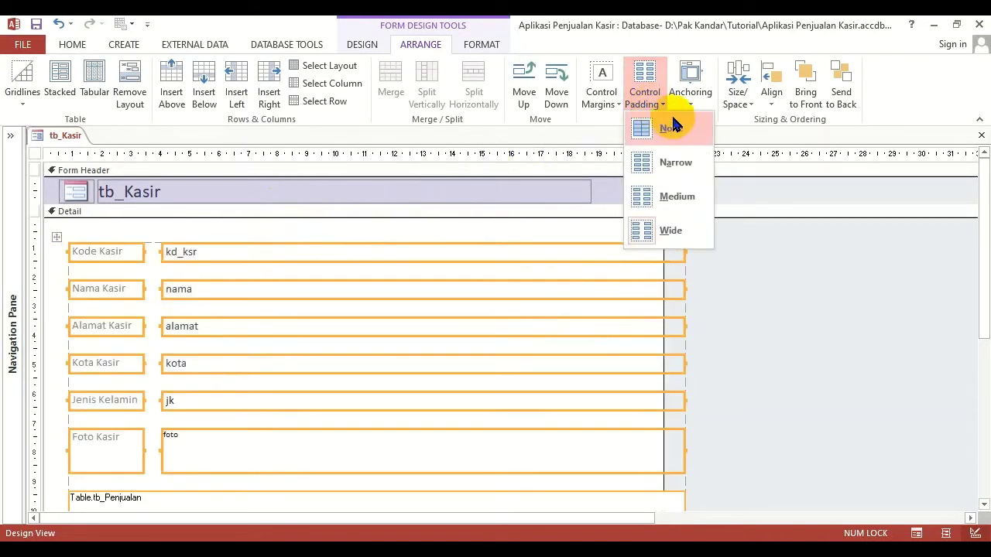
{"action": "left_click", "coordinate": [671, 126]}
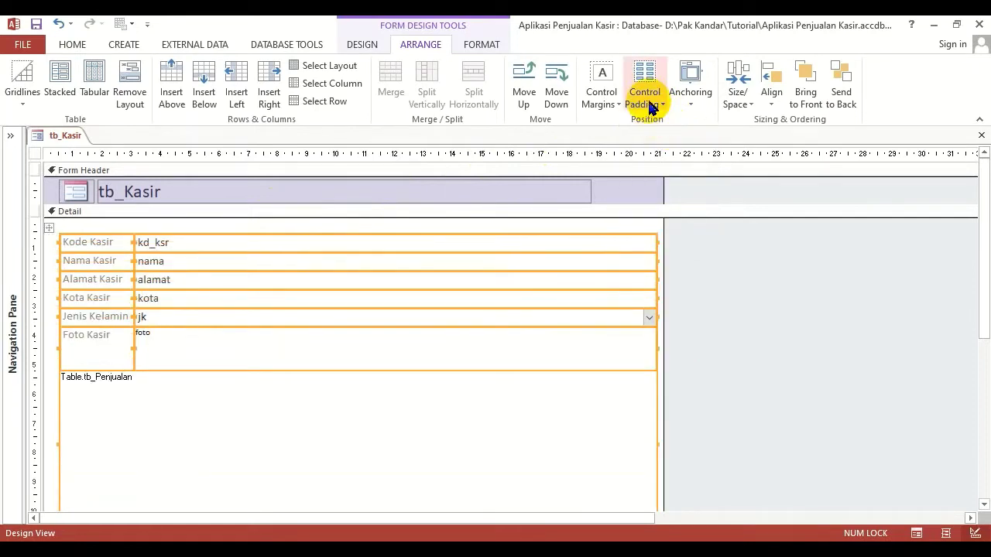
{"action": "left_click", "coordinate": [650, 106]}
{"action": "left_click", "coordinate": [682, 160]}
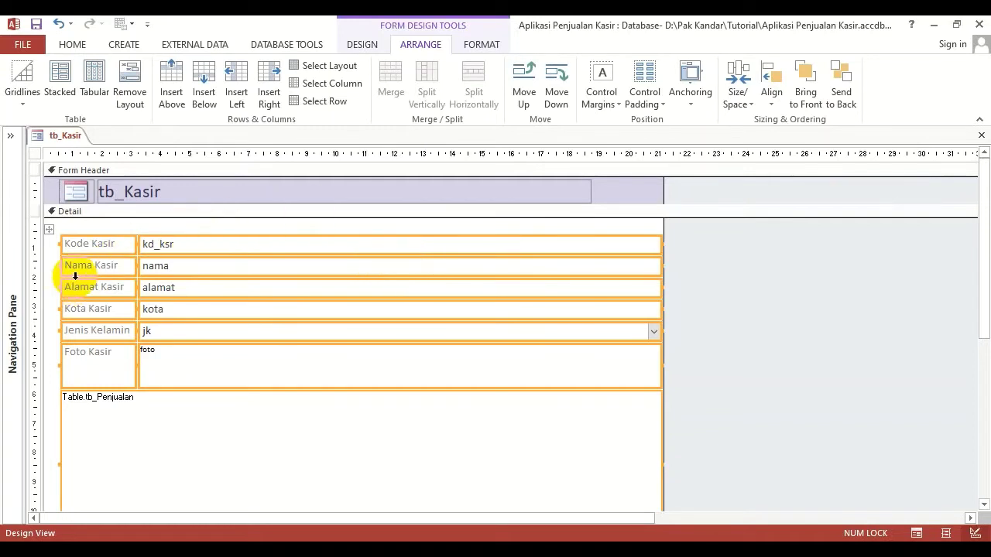
Reselect the detail control layout, extend the selection to all controls including the form header, and clear it
{"action": "left_click", "coordinate": [49, 263]}
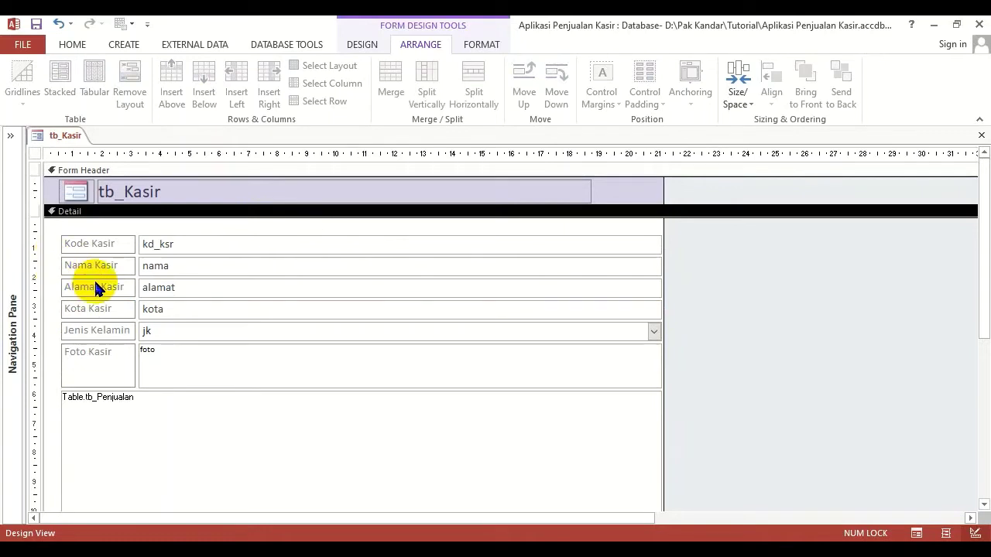
{"action": "left_click", "coordinate": [94, 287]}
{"action": "left_click", "coordinate": [48, 228]}
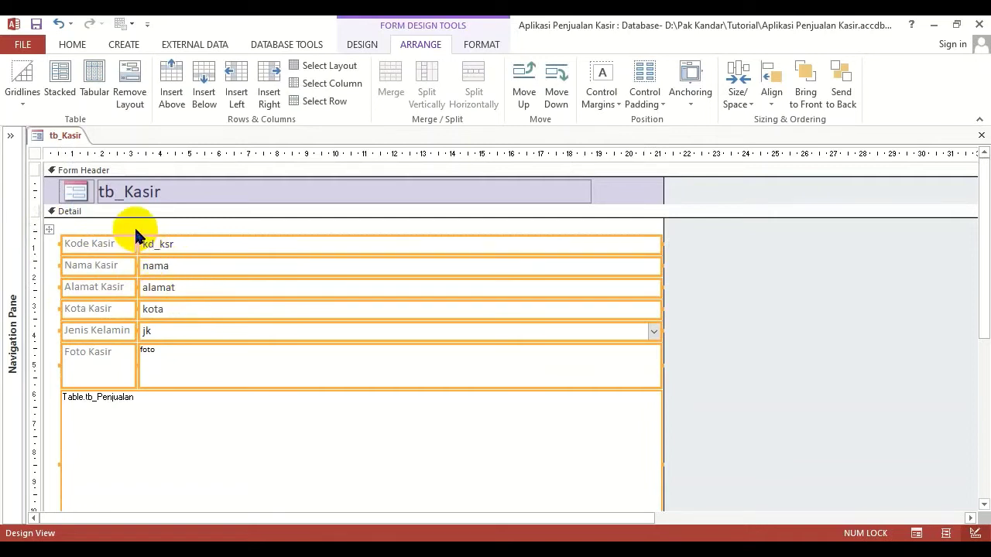
{"action": "key", "text": "ctrl+a"}
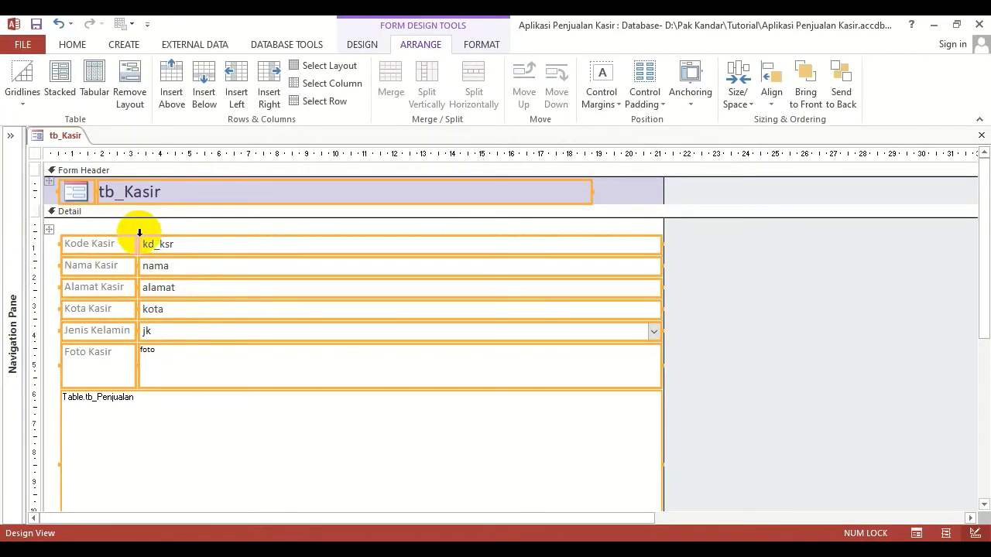
{"action": "left_click", "coordinate": [155, 222]}
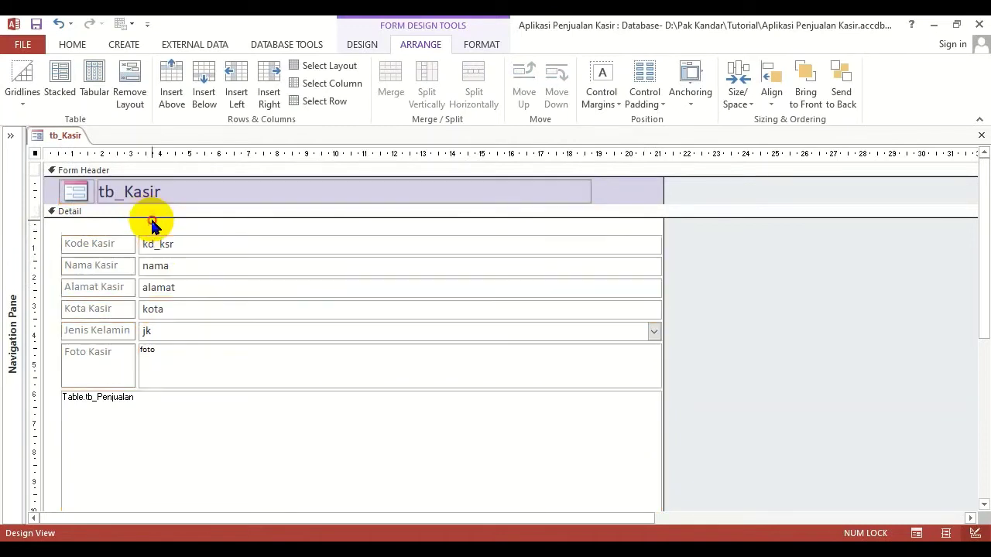
Select all controls in the Detail section and form header, remove their control layout, and clear the selection
{"action": "left_click", "coordinate": [100, 246]}
{"action": "left_click", "coordinate": [49, 229]}
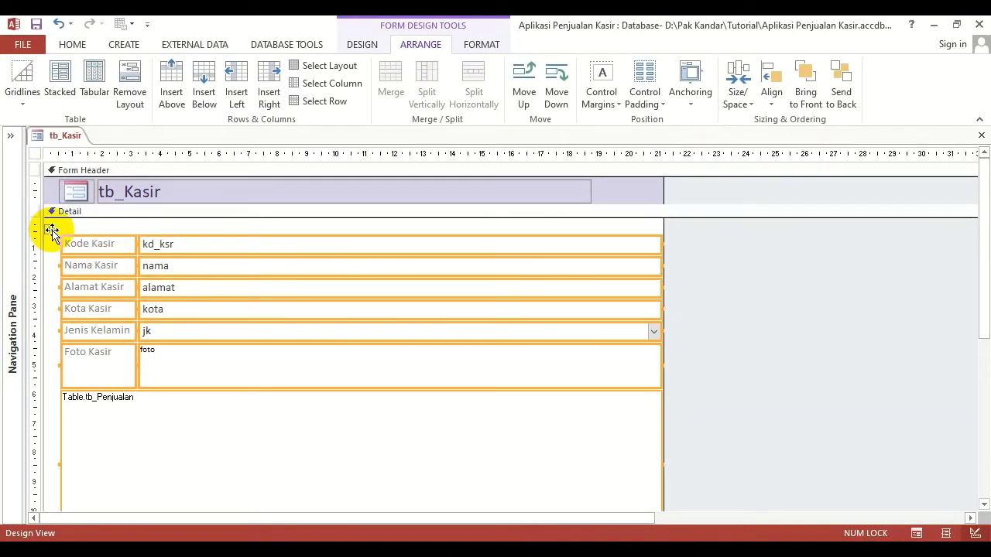
{"action": "key", "text": "ctrl+a"}
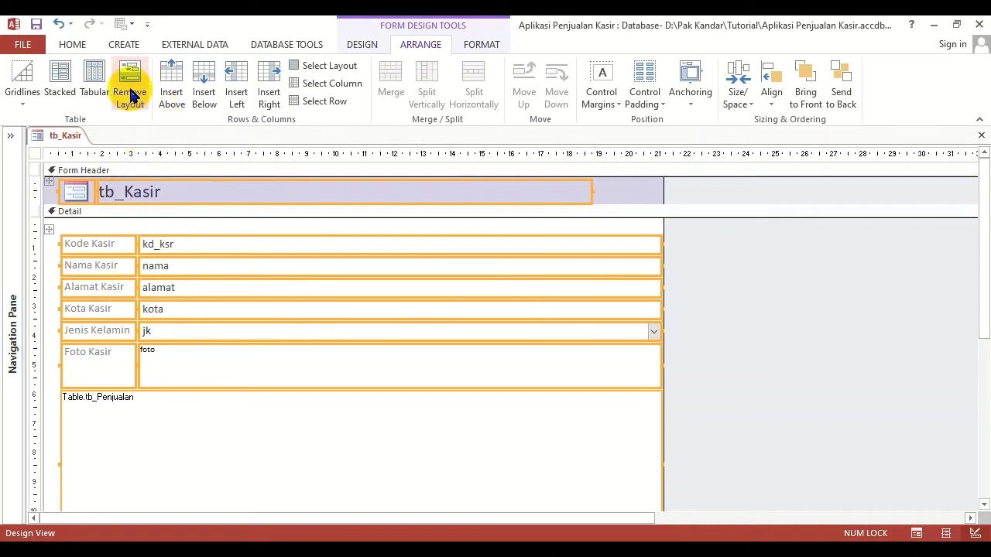
{"action": "left_click", "coordinate": [130, 94]}
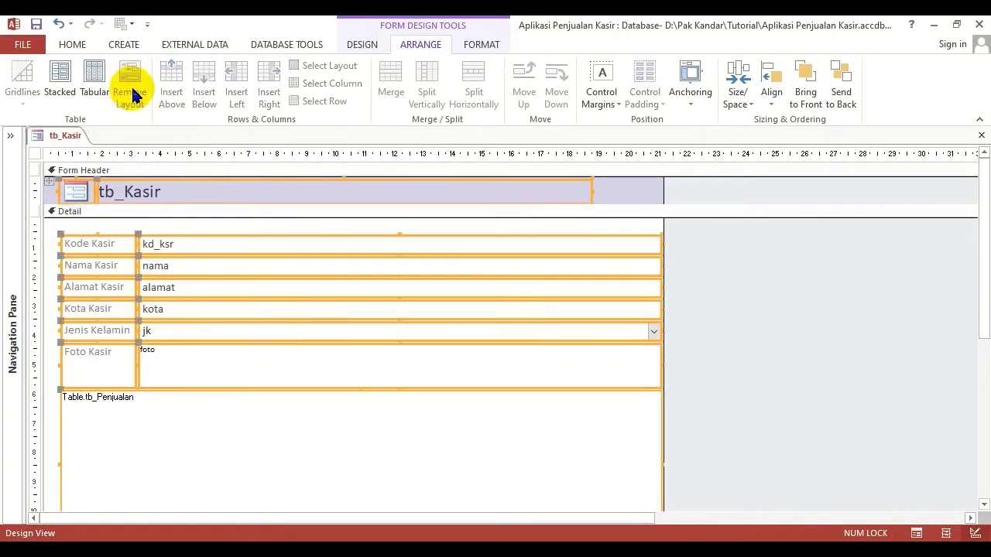
{"action": "left_click", "coordinate": [104, 225]}
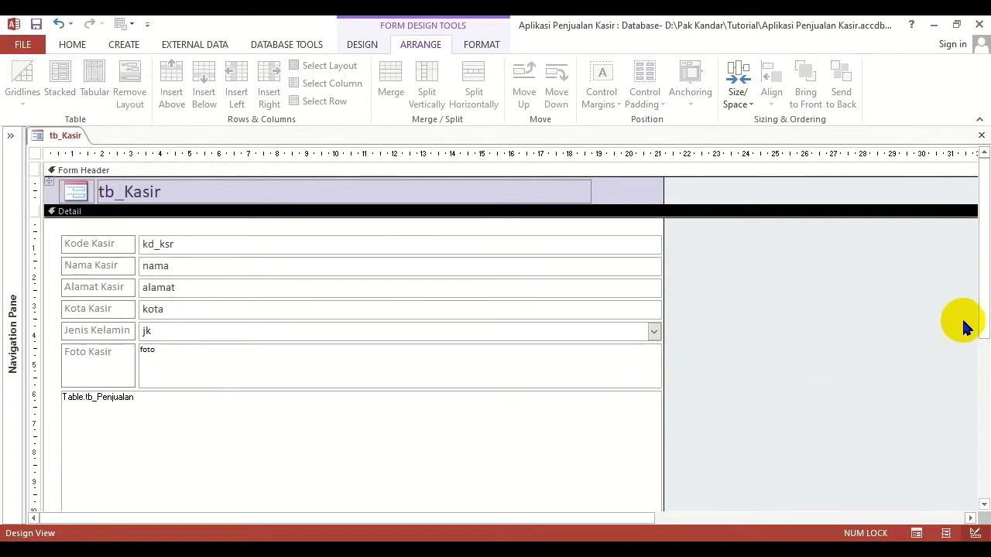
Shorten the Table.tb_Penjualan subform by raising its lower edge to about 9 cm on the vertical ruler
{"action": "left_click_drag", "start_coordinate": [983, 312], "coordinate": [979, 336]}
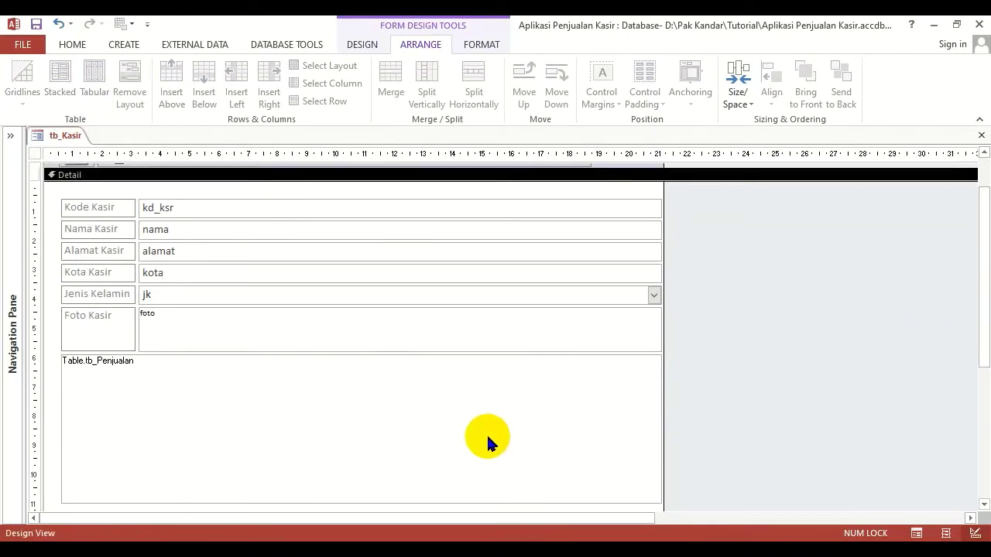
{"action": "left_click", "coordinate": [402, 397]}
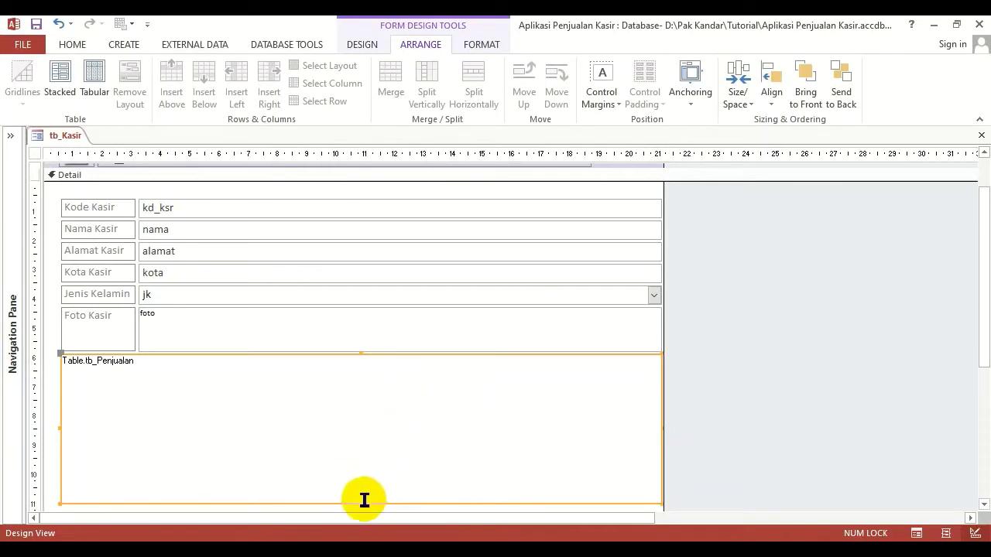
{"action": "left_click_drag", "start_coordinate": [358, 503], "coordinate": [354, 448]}
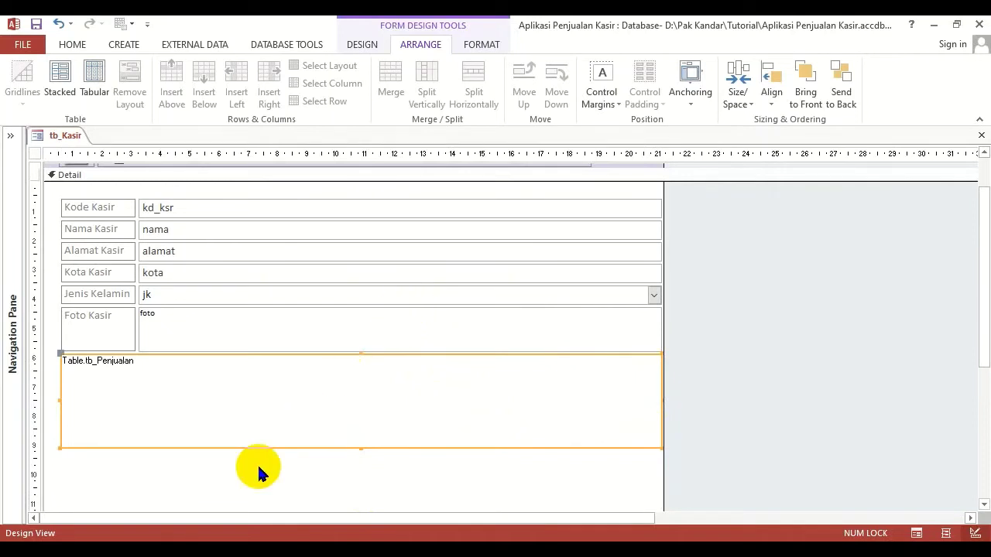
{"action": "left_click", "coordinate": [230, 487]}
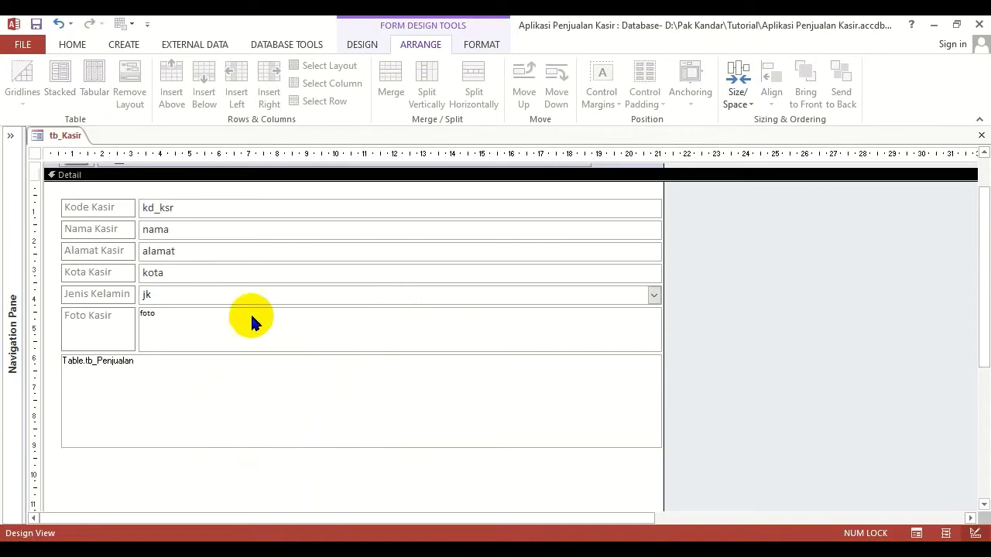
Try moving the foto field with its Foto Kasir label below the subform, and undo the move
{"action": "scroll", "coordinate": [252, 322], "scroll_direction": "up", "scroll_amount": 1}
{"action": "left_click", "coordinate": [193, 244]}
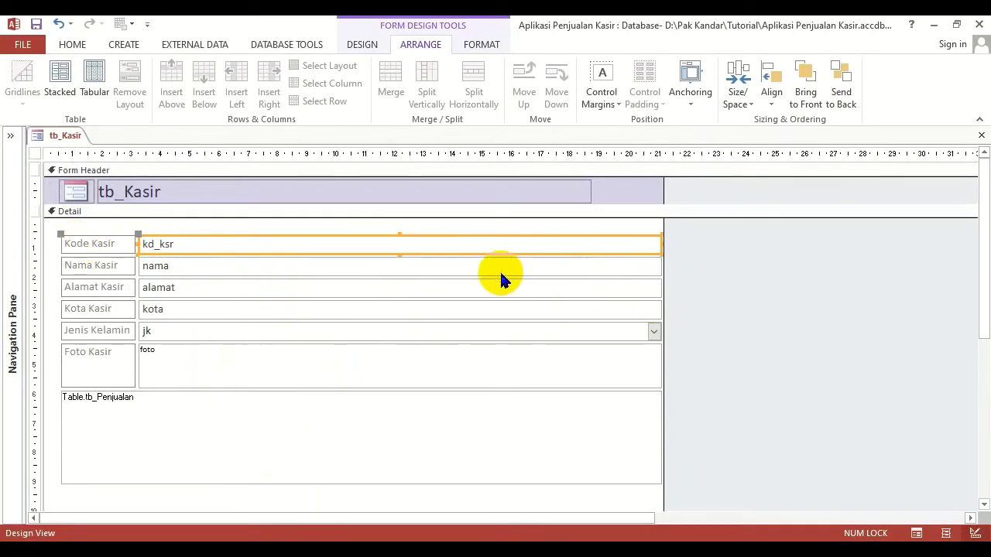
{"action": "scroll", "coordinate": [351, 308], "scroll_direction": "down", "scroll_amount": 1}
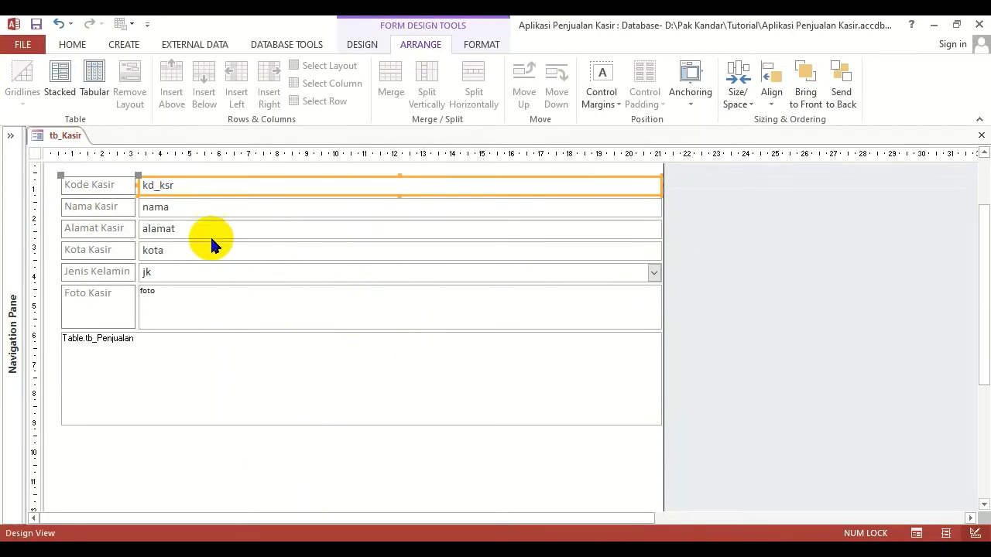
{"action": "scroll", "coordinate": [242, 350], "scroll_direction": "down", "scroll_amount": 1}
{"action": "left_click", "coordinate": [195, 420]}
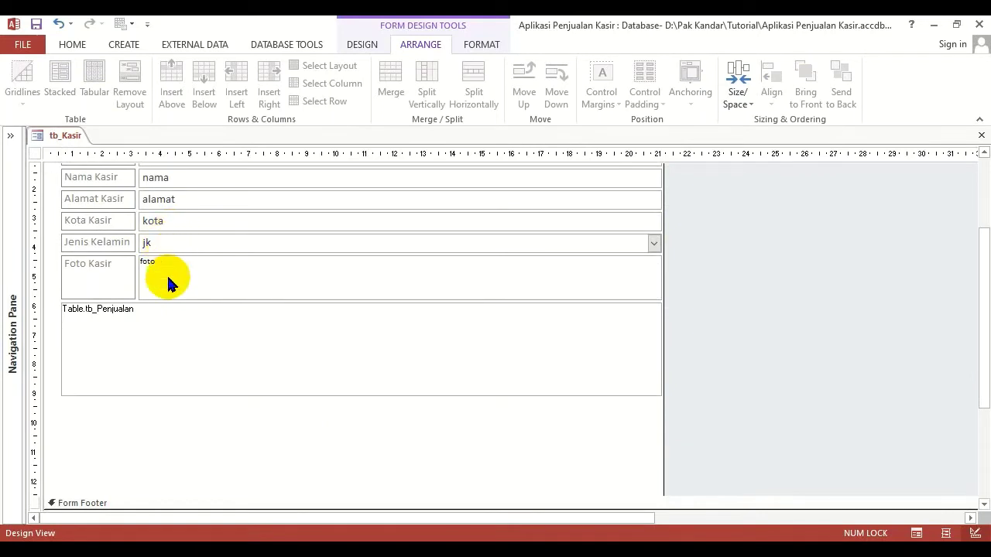
{"action": "left_click", "coordinate": [167, 281]}
{"action": "left_click_drag", "start_coordinate": [208, 285], "coordinate": [204, 441]}
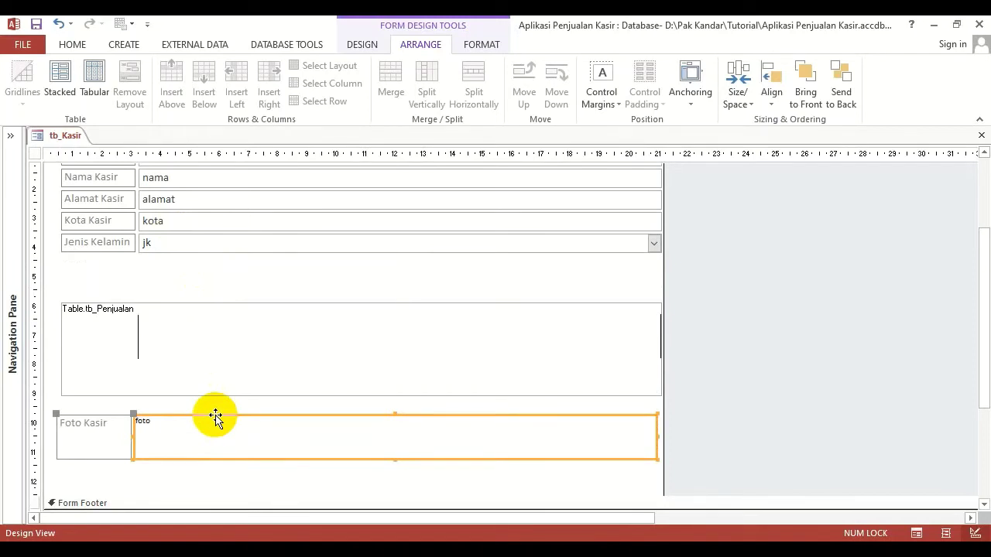
{"action": "key", "text": "ctrl+z"}
{"action": "left_click", "coordinate": [193, 422]}
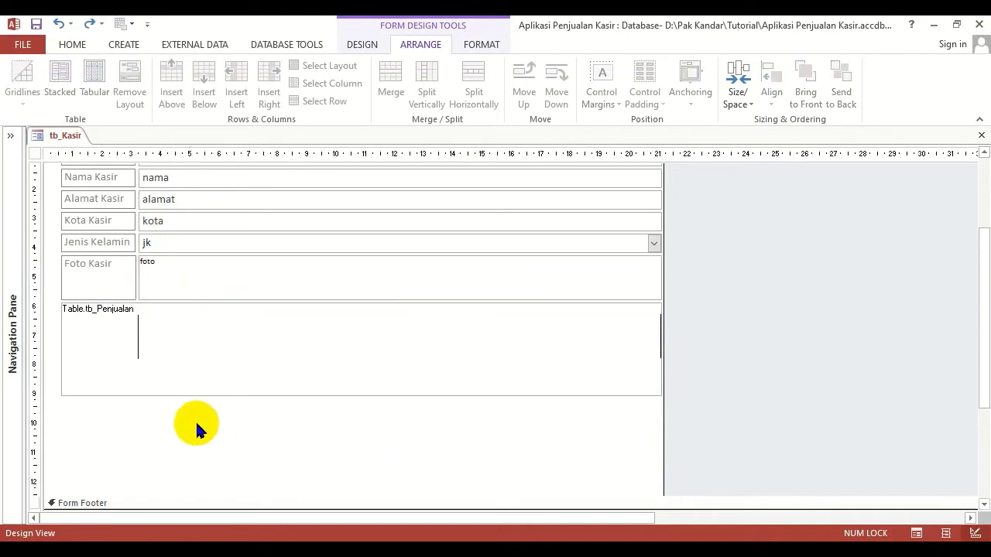
Draw a trial label reading "dsfgdsdsf" in the empty area below the subform and delete it
{"action": "left_click", "coordinate": [361, 44]}
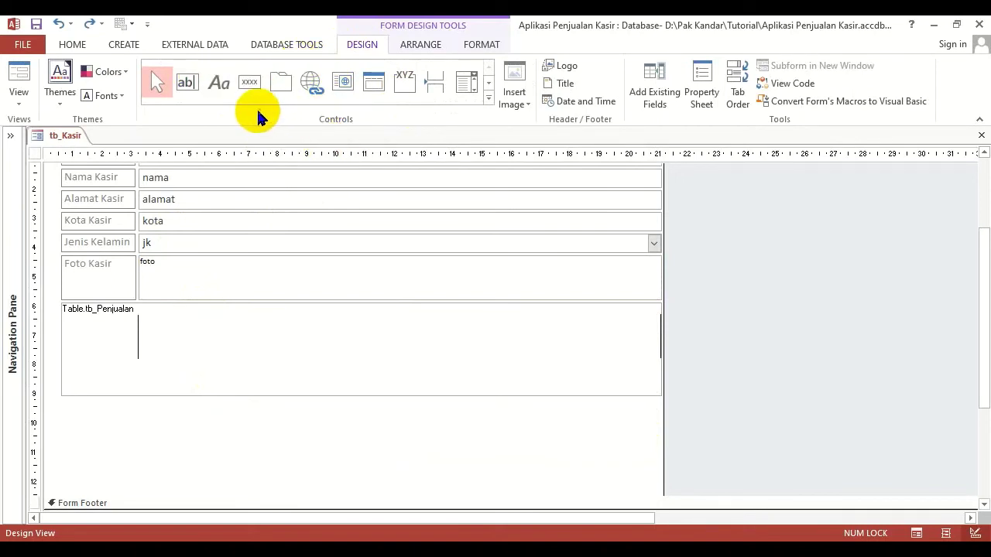
{"action": "left_click", "coordinate": [217, 84]}
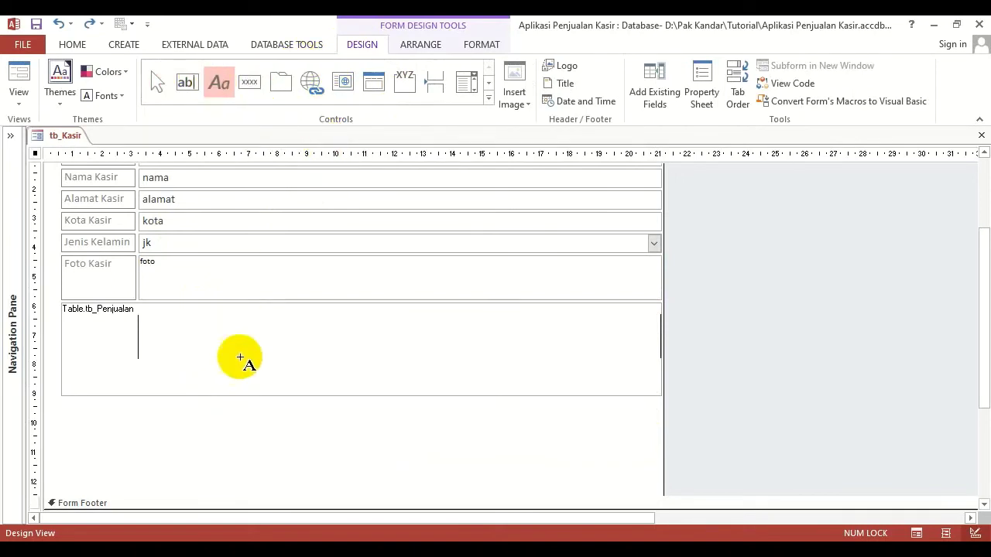
{"action": "left_click_drag", "start_coordinate": [205, 415], "coordinate": [338, 468]}
{"action": "type", "text": "dsfgdsdsf"}
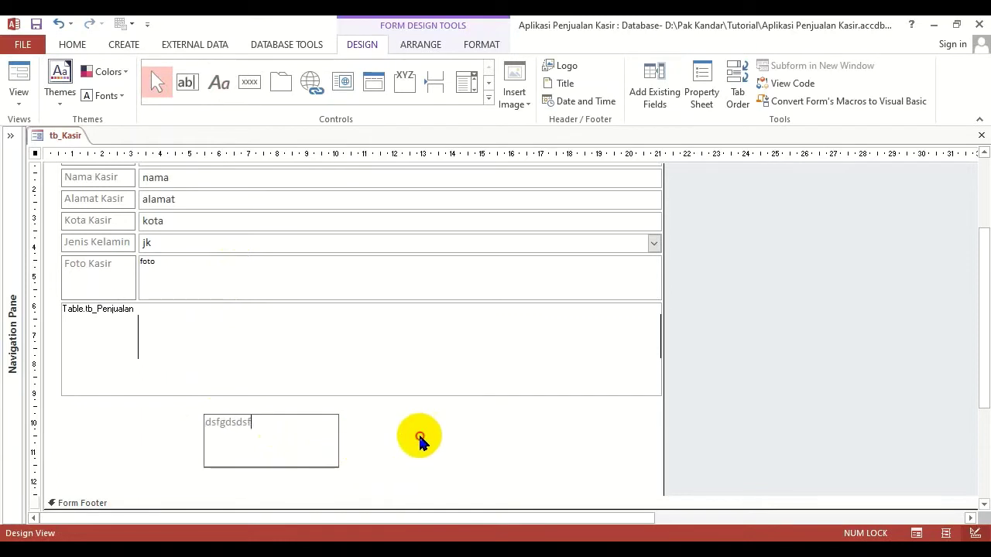
{"action": "left_click", "coordinate": [334, 446]}
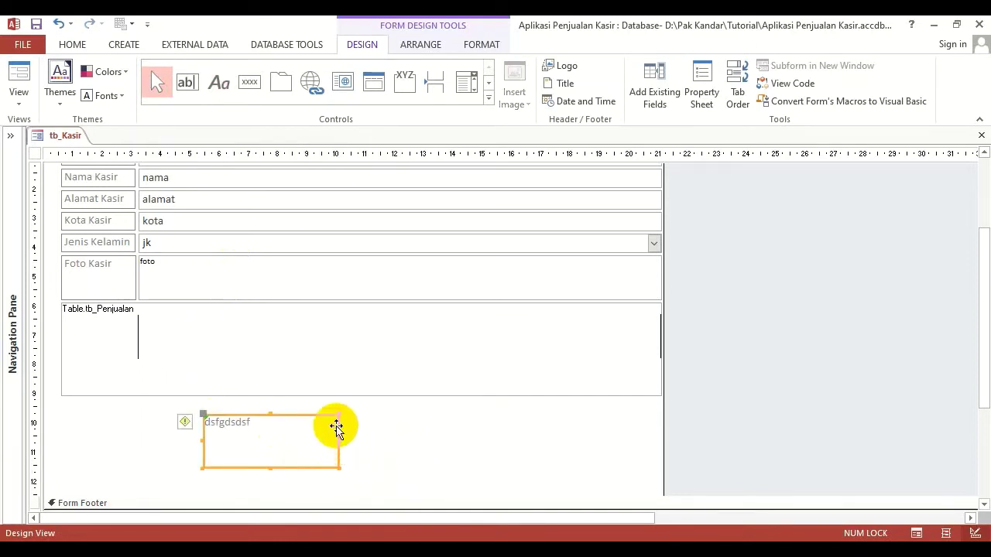
{"action": "key", "text": "Delete"}
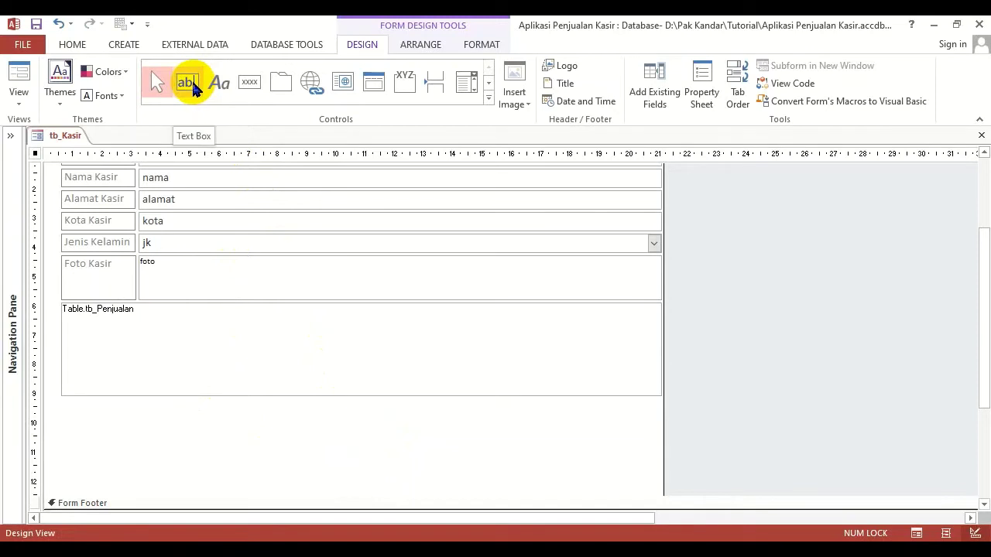
Draw a trial text box below the subform, delete its attached label, and delete the text box itself
{"action": "left_click", "coordinate": [192, 87]}
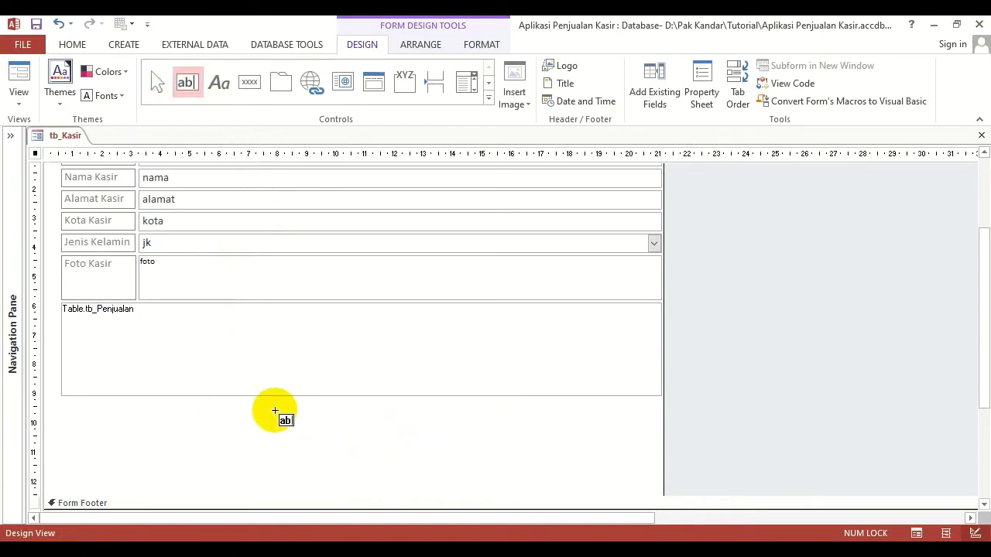
{"action": "left_click_drag", "start_coordinate": [240, 411], "coordinate": [401, 429]}
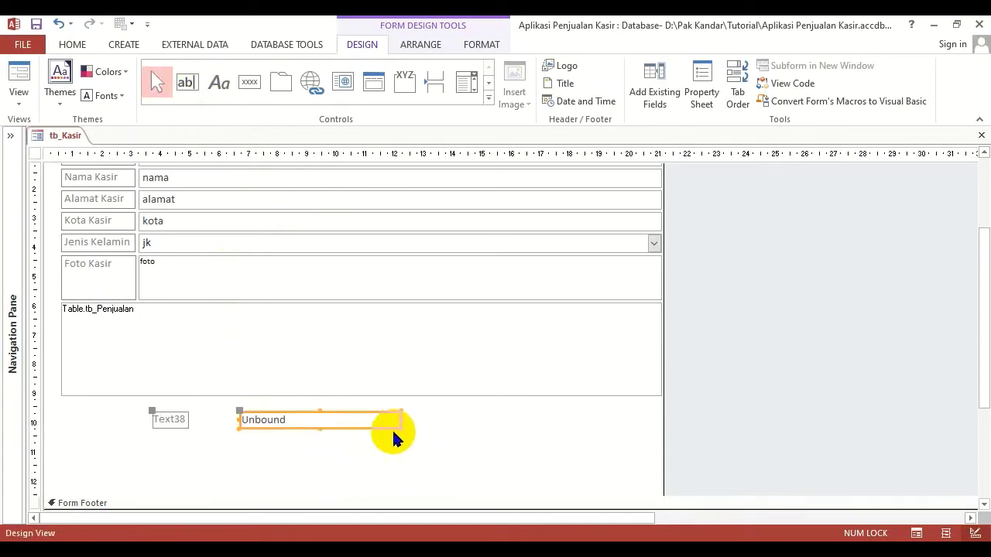
{"action": "left_click", "coordinate": [167, 421]}
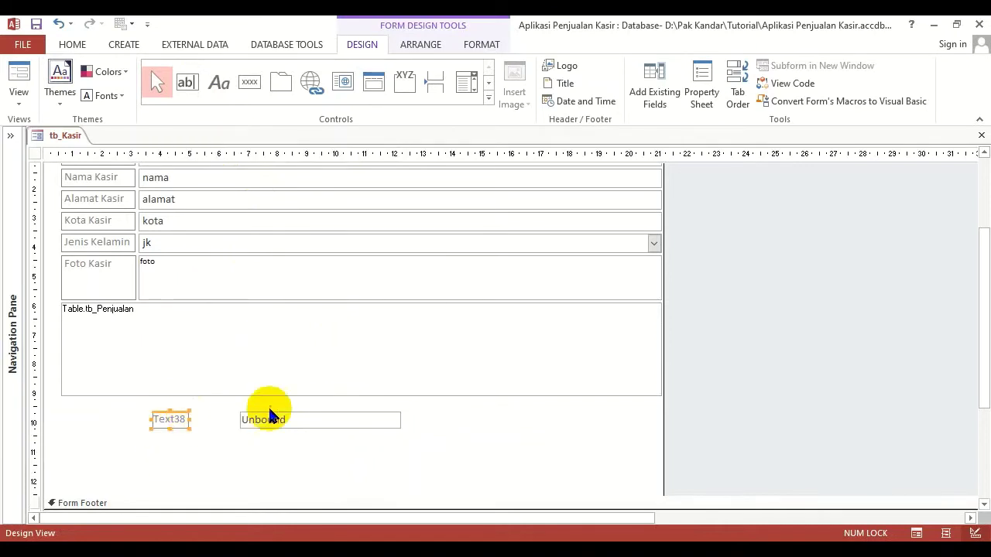
{"action": "key", "text": "Delete"}
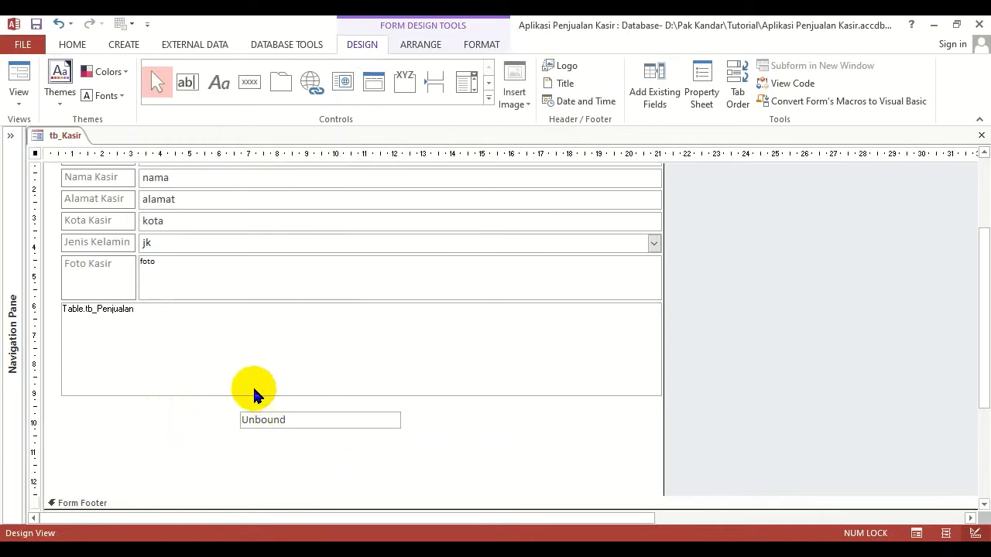
{"action": "left_click", "coordinate": [309, 419]}
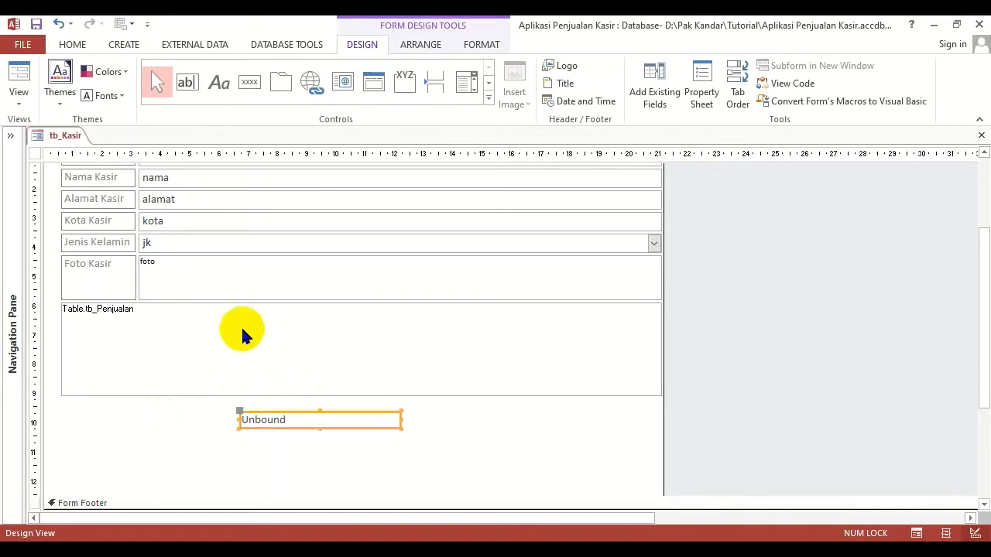
{"action": "key", "text": "Delete"}
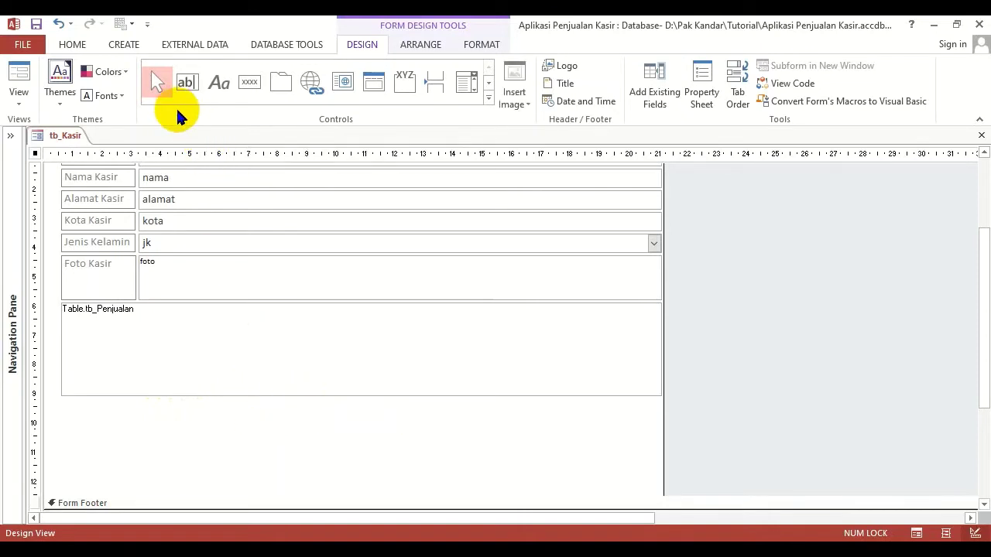
Draw another trial text box below the subform and remove it together with its label by deleting the box
{"action": "left_click", "coordinate": [186, 82]}
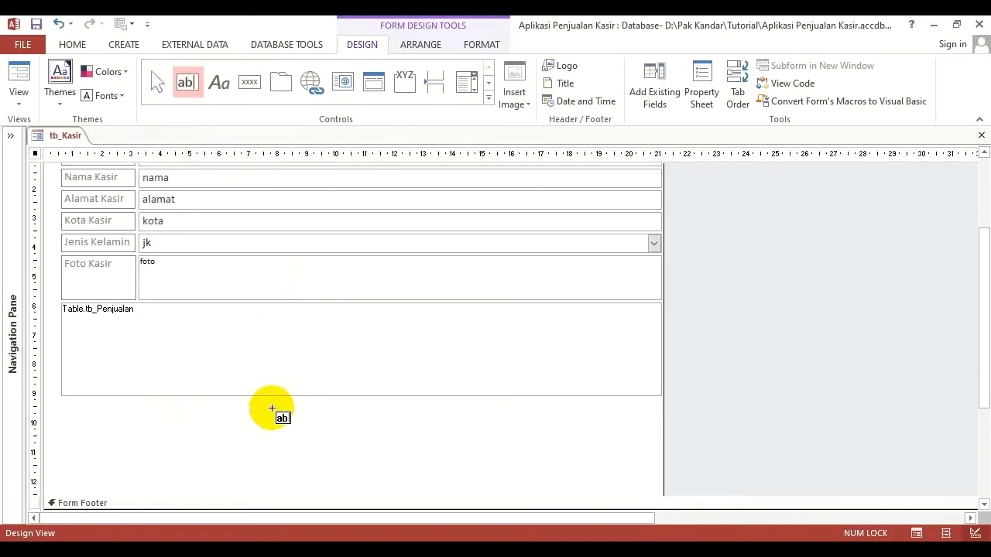
{"action": "left_click_drag", "start_coordinate": [270, 408], "coordinate": [395, 432]}
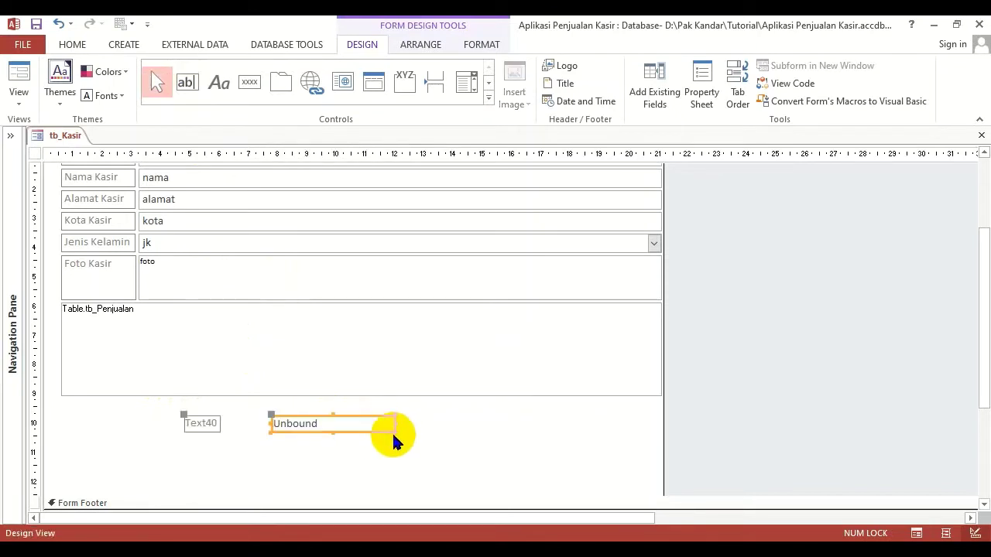
{"action": "left_click", "coordinate": [257, 437]}
{"action": "left_click", "coordinate": [292, 424]}
{"action": "key", "text": "Delete"}
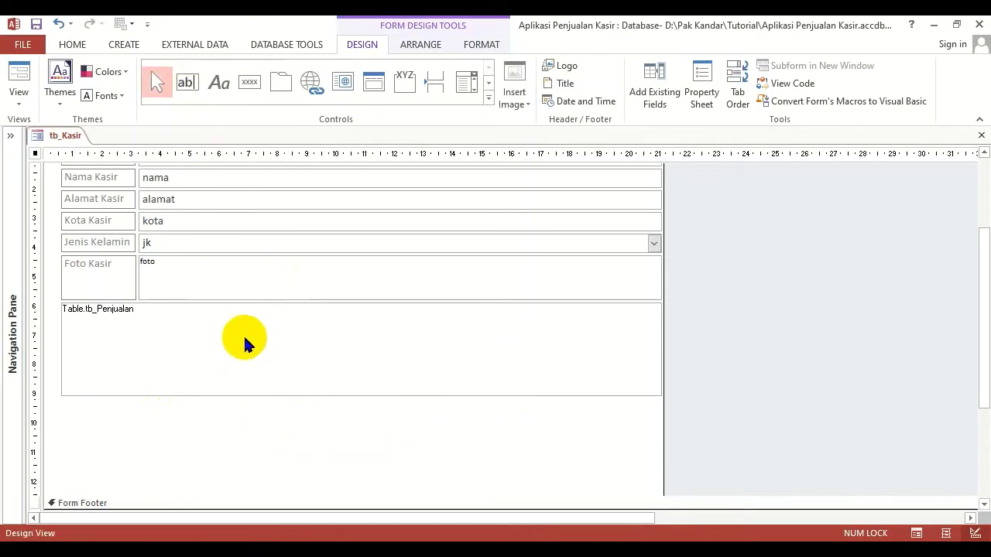
Examine the Detail section's labels by selecting them one at a time, from Kode Kasir down to Foto Kasir
{"action": "scroll", "coordinate": [244, 345], "scroll_direction": "up", "scroll_amount": 3}
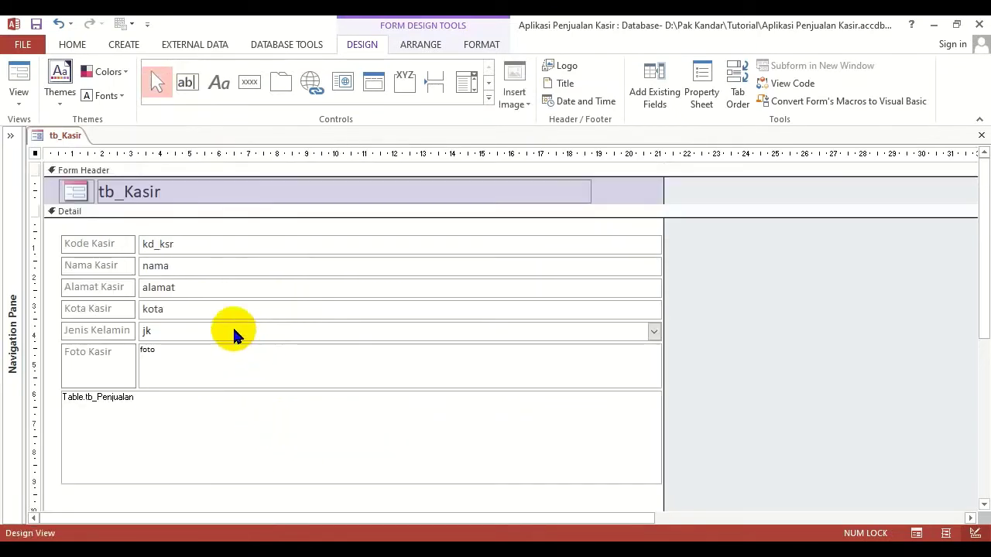
{"action": "left_click", "coordinate": [89, 243]}
{"action": "left_click", "coordinate": [110, 266]}
{"action": "left_click", "coordinate": [112, 288]}
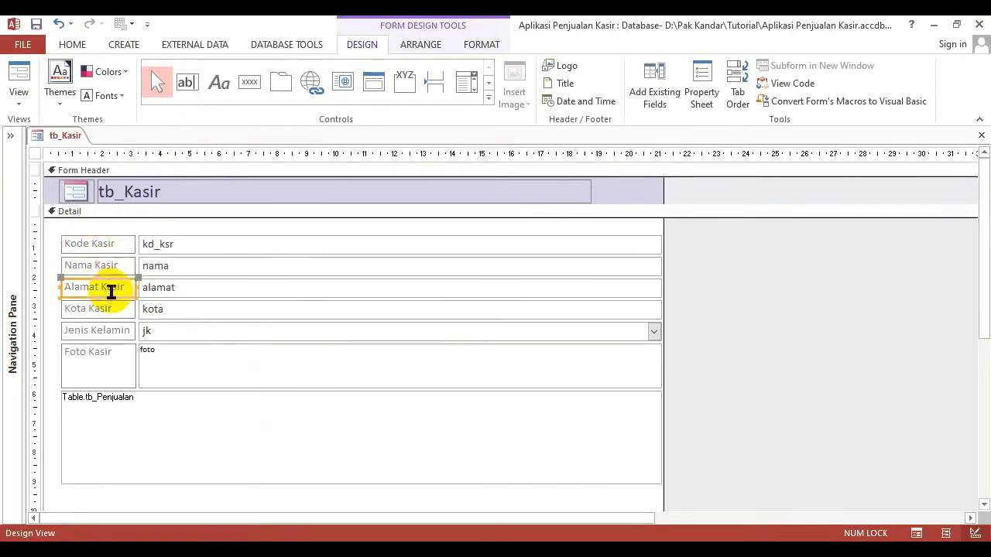
{"action": "left_click", "coordinate": [111, 309]}
{"action": "left_click", "coordinate": [110, 332]}
{"action": "left_click", "coordinate": [114, 358]}
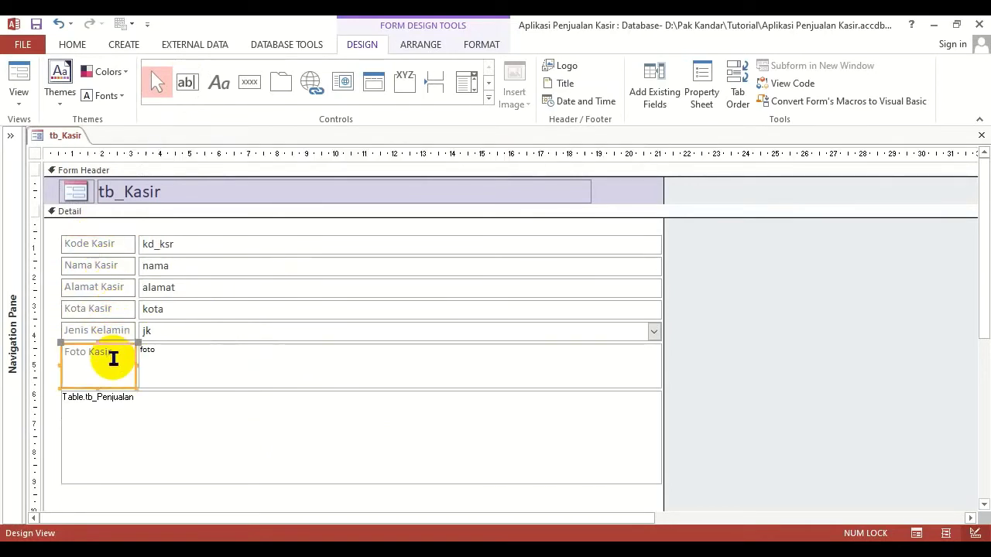
{"action": "left_click", "coordinate": [115, 241]}
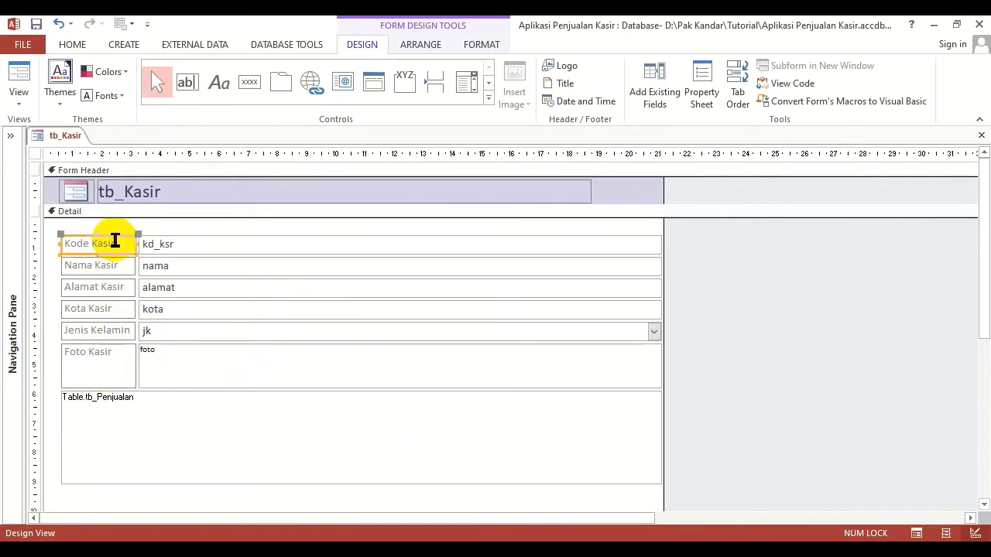
{"action": "left_click", "coordinate": [115, 266]}
{"action": "left_click", "coordinate": [117, 308]}
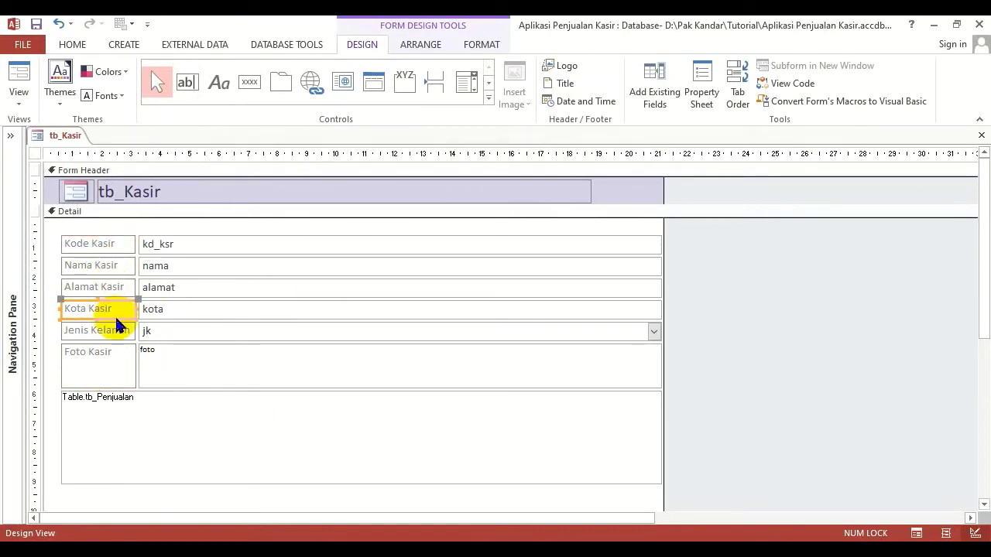
{"action": "left_click", "coordinate": [115, 328]}
{"action": "left_click", "coordinate": [110, 364]}
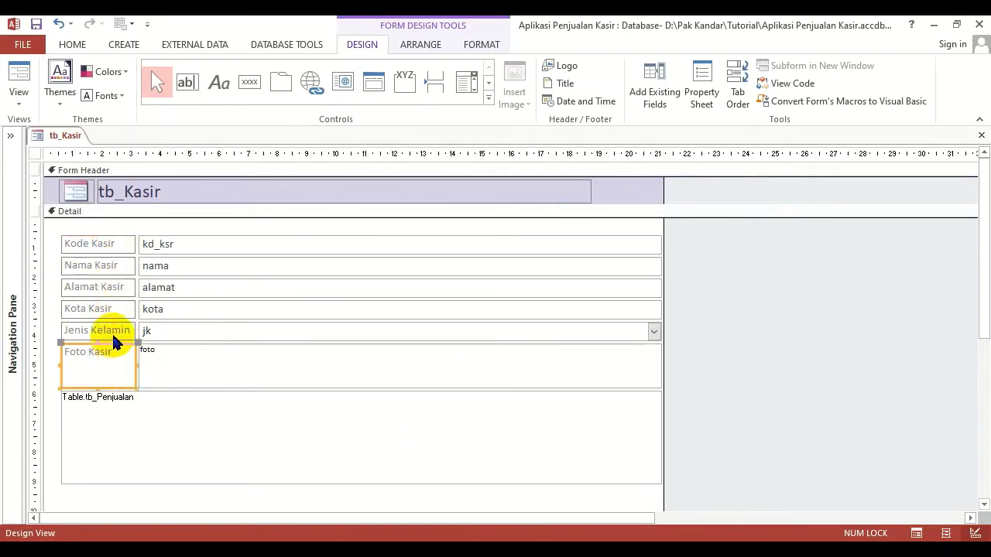
{"action": "left_click", "coordinate": [116, 331]}
Examine the Detail section's bound field controls by selecting them one at a time, from kd_ksr down to foto
{"action": "left_click", "coordinate": [209, 247]}
{"action": "left_click", "coordinate": [202, 270]}
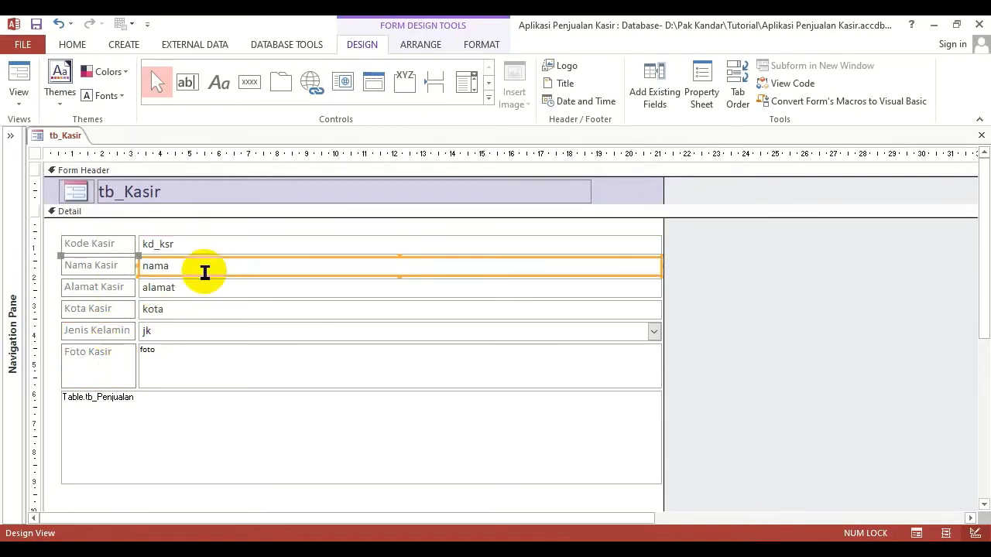
{"action": "left_click", "coordinate": [201, 286]}
{"action": "left_click", "coordinate": [199, 307]}
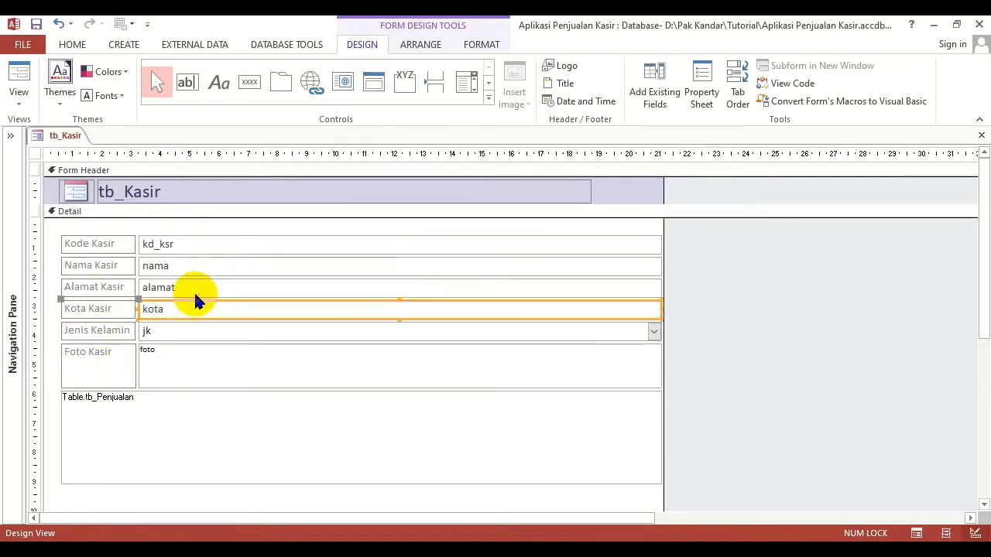
{"action": "left_click", "coordinate": [198, 267]}
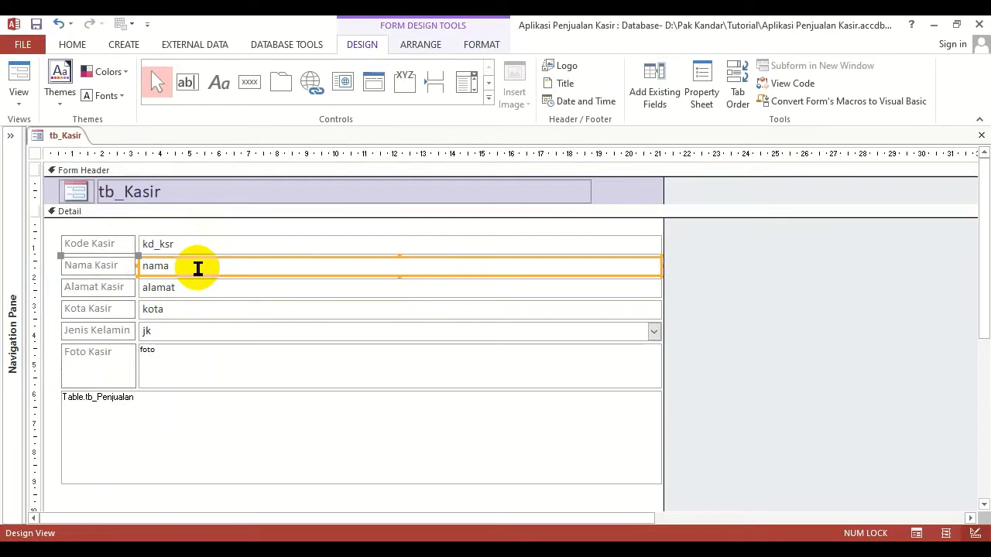
{"action": "left_click", "coordinate": [199, 288]}
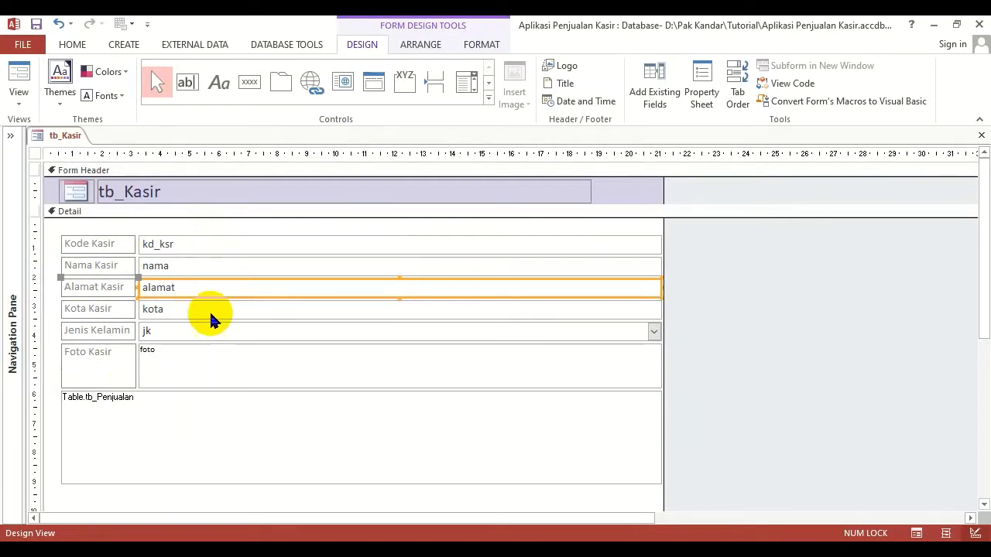
{"action": "left_click", "coordinate": [210, 359]}
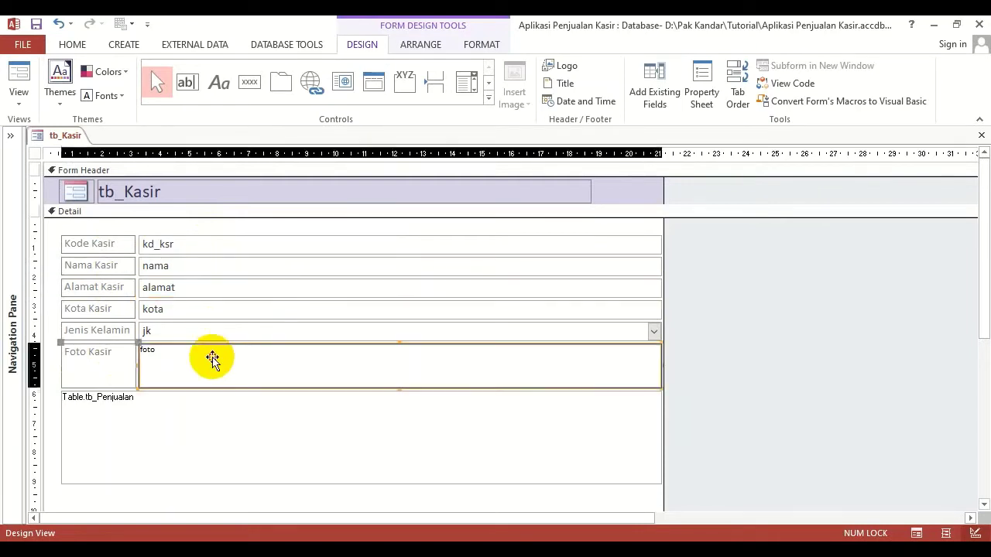
Compare labels with text boxes by selecting several labels in the Detail section, followed by the kd_ksr, nama and alamat boxes
{"action": "left_click", "coordinate": [100, 269]}
{"action": "left_click", "coordinate": [88, 349]}
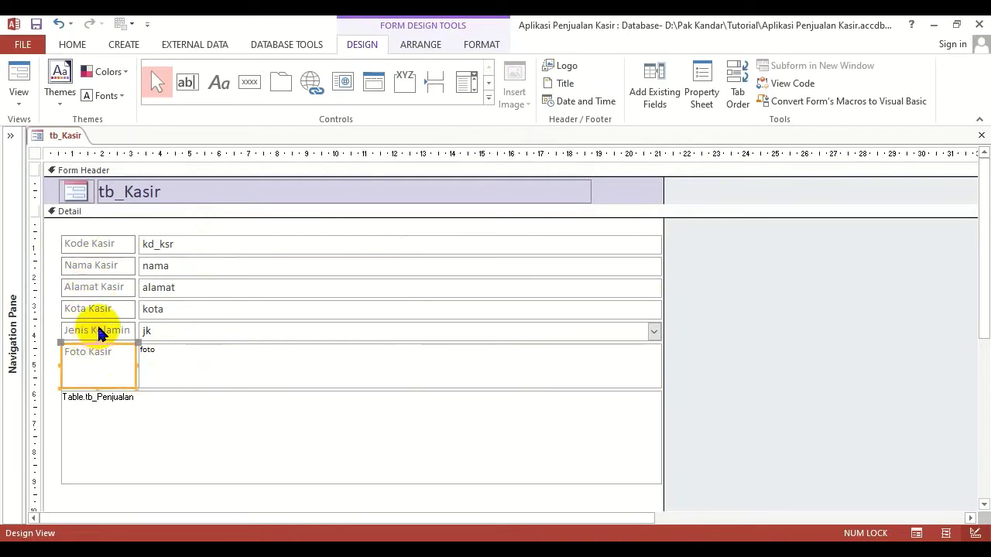
{"action": "left_click", "coordinate": [99, 311]}
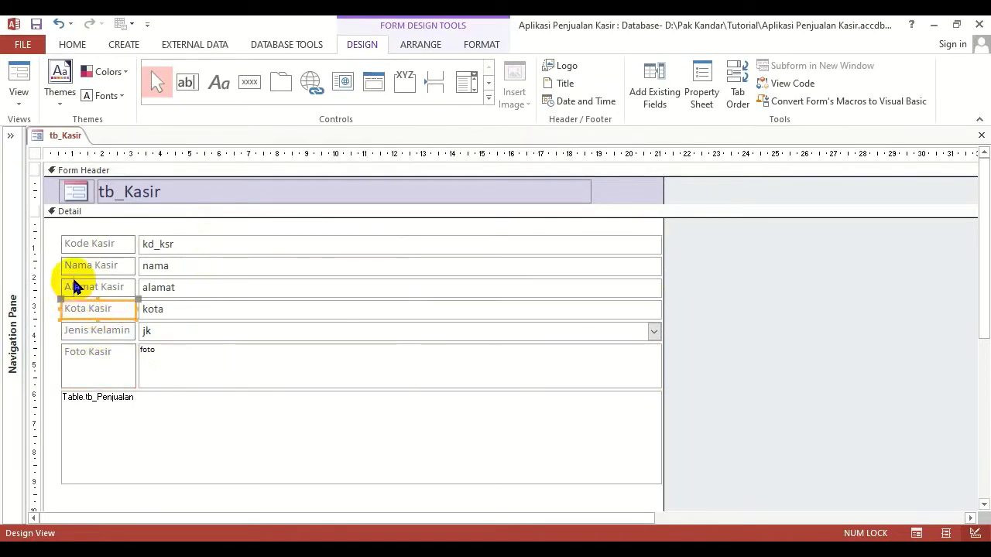
{"action": "left_click", "coordinate": [68, 244]}
{"action": "left_click", "coordinate": [100, 266]}
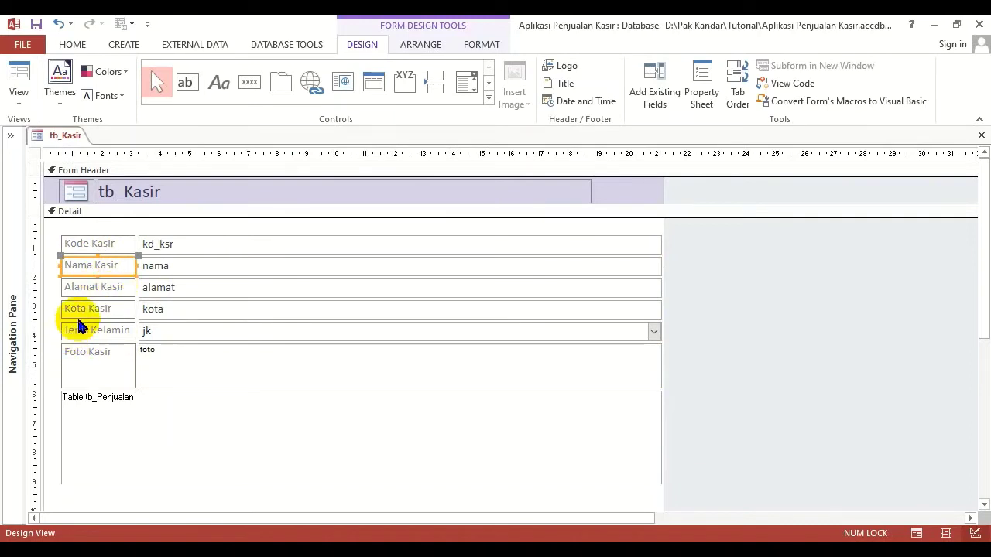
{"action": "left_click", "coordinate": [194, 249]}
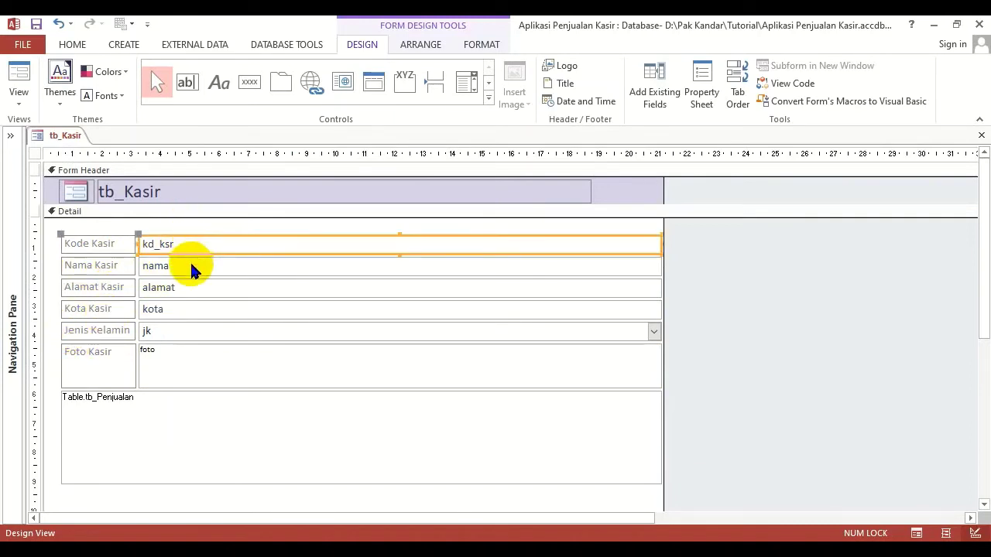
{"action": "left_click", "coordinate": [193, 265]}
{"action": "left_click", "coordinate": [193, 291]}
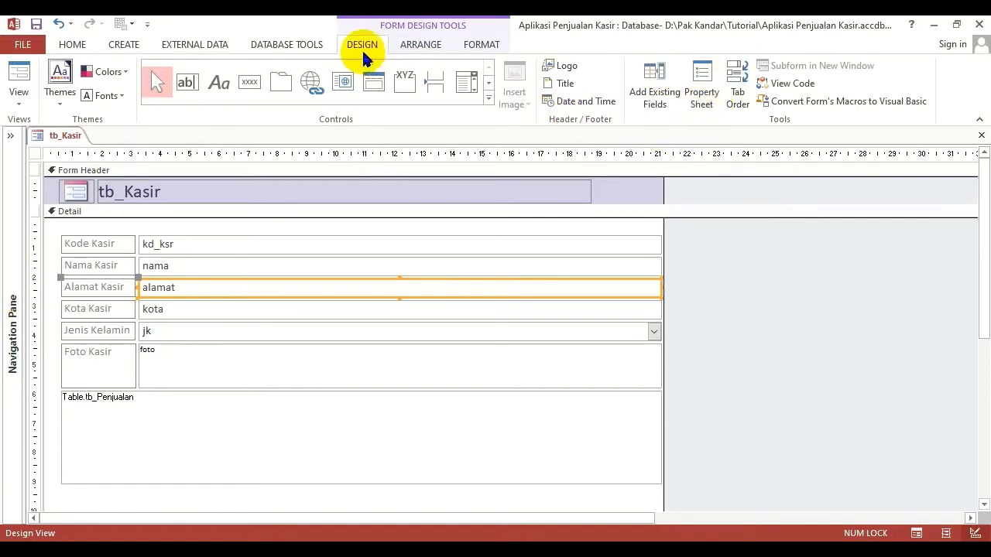
Show the Property Sheet and check the selection type of the kota and alamat boxes, the Kota Kasir and Foto Kasir labels, and the foto control
{"action": "left_click", "coordinate": [701, 85]}
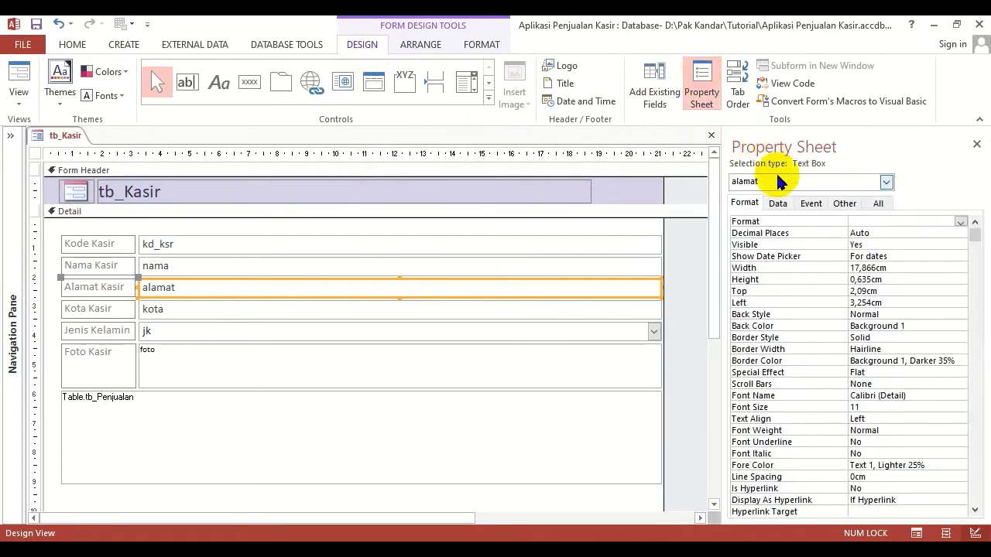
{"action": "left_click", "coordinate": [207, 311]}
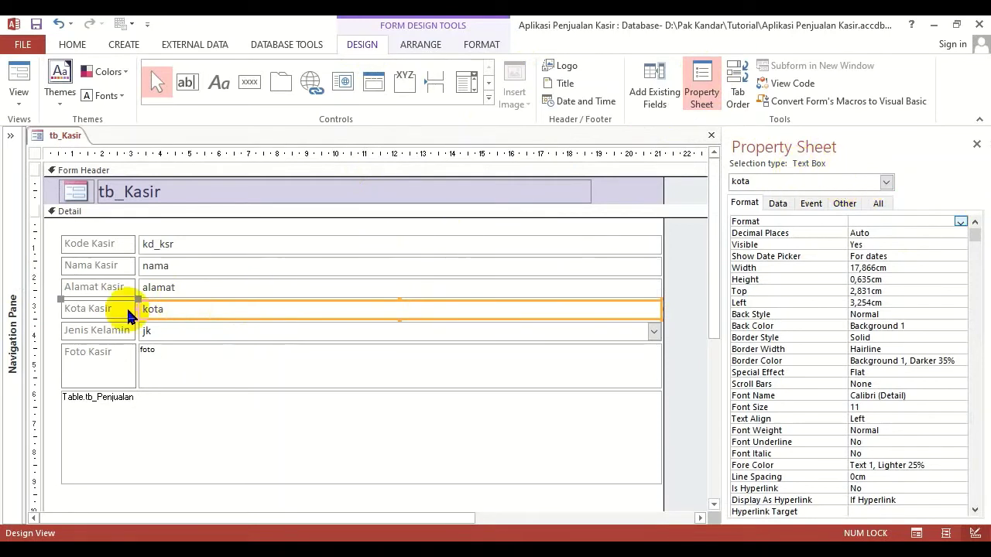
{"action": "left_click", "coordinate": [100, 310]}
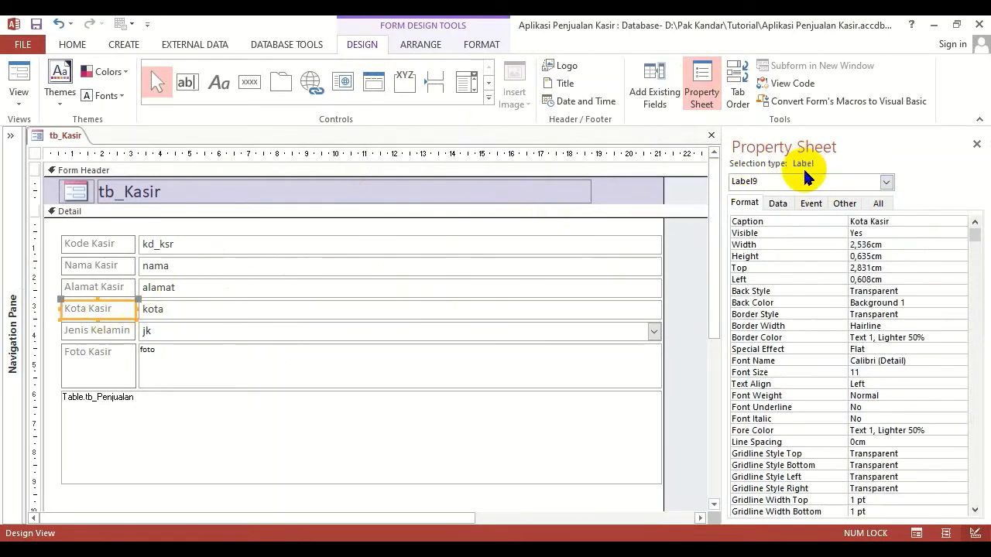
{"action": "left_click", "coordinate": [111, 366]}
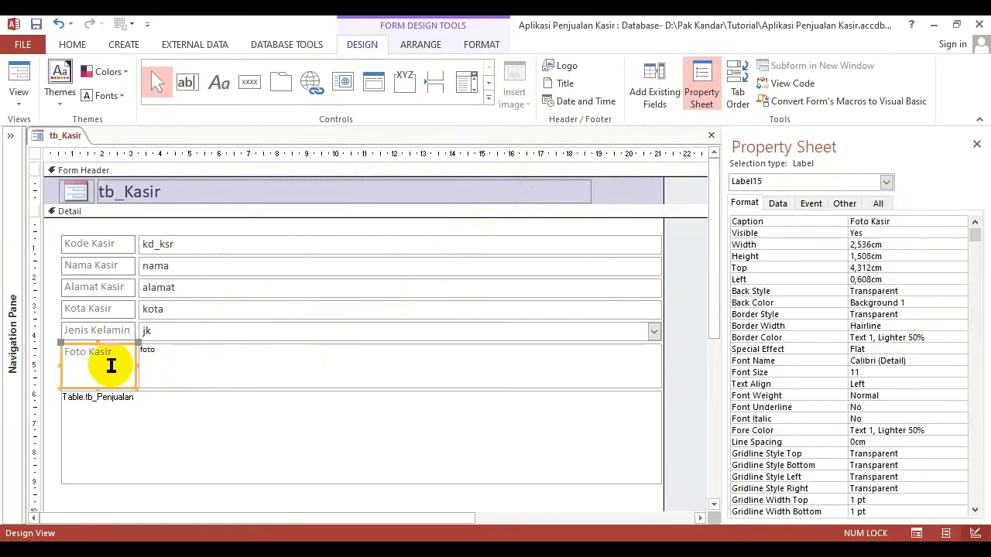
{"action": "left_click", "coordinate": [199, 369]}
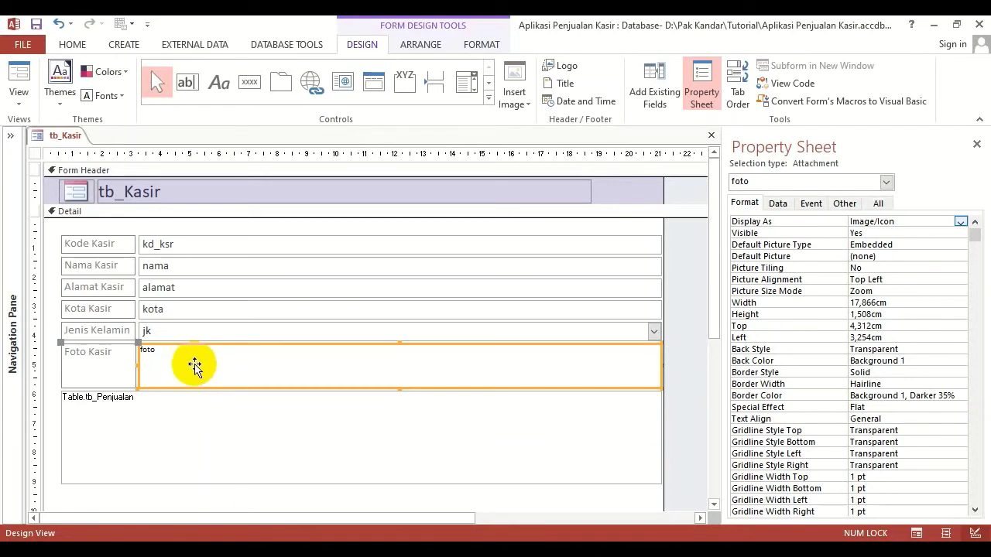
{"action": "left_click", "coordinate": [160, 292]}
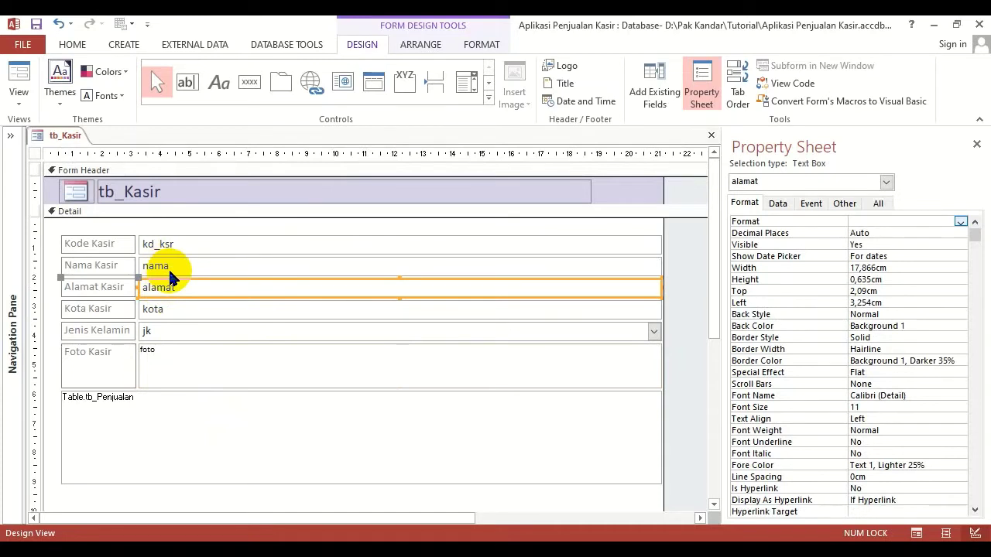
{"action": "left_click", "coordinate": [181, 374]}
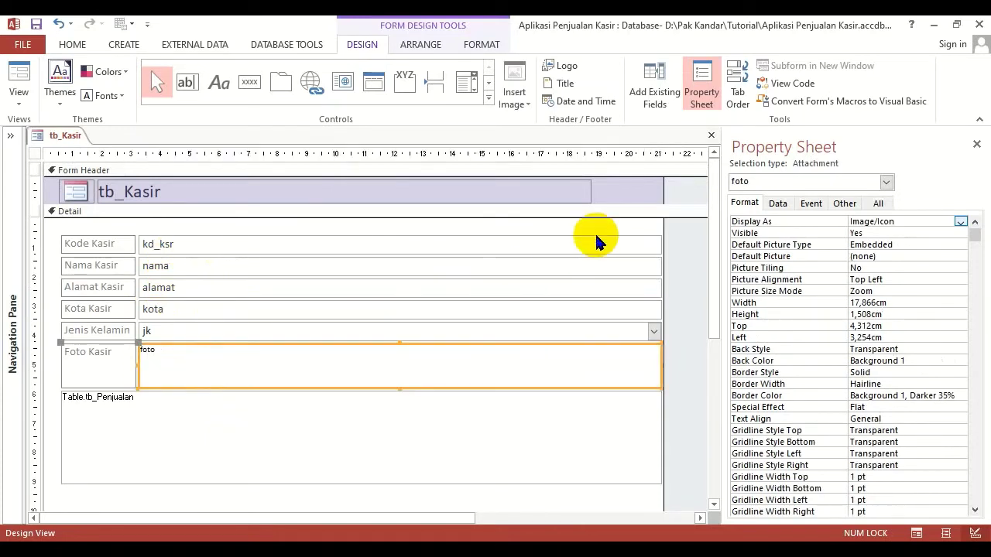
Look up the Attachment and Subform/Subreport tools in the full controls gallery, check the tb_Penjualan subform's selection type, and close the Property Sheet
{"action": "left_click", "coordinate": [489, 99]}
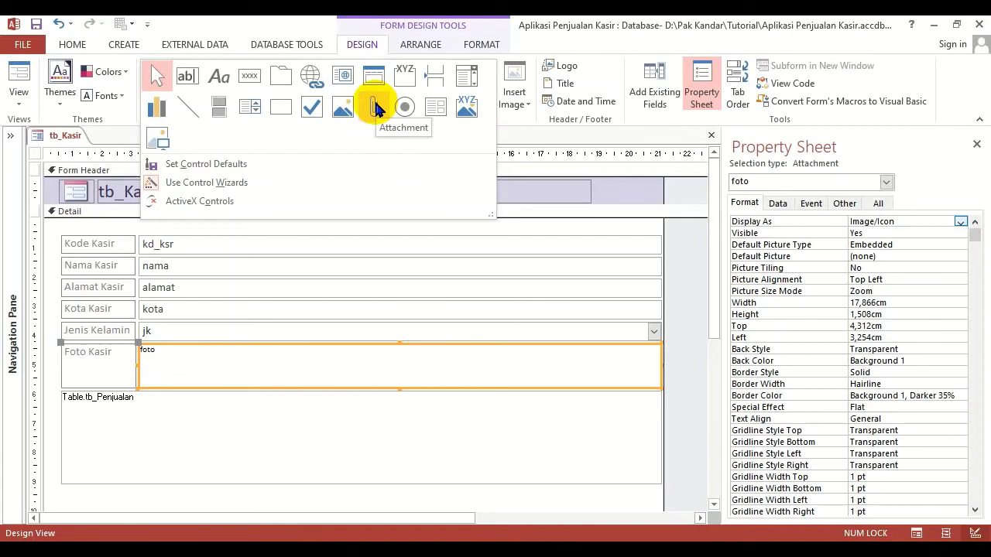
{"action": "left_click", "coordinate": [48, 225]}
{"action": "left_click", "coordinate": [226, 421]}
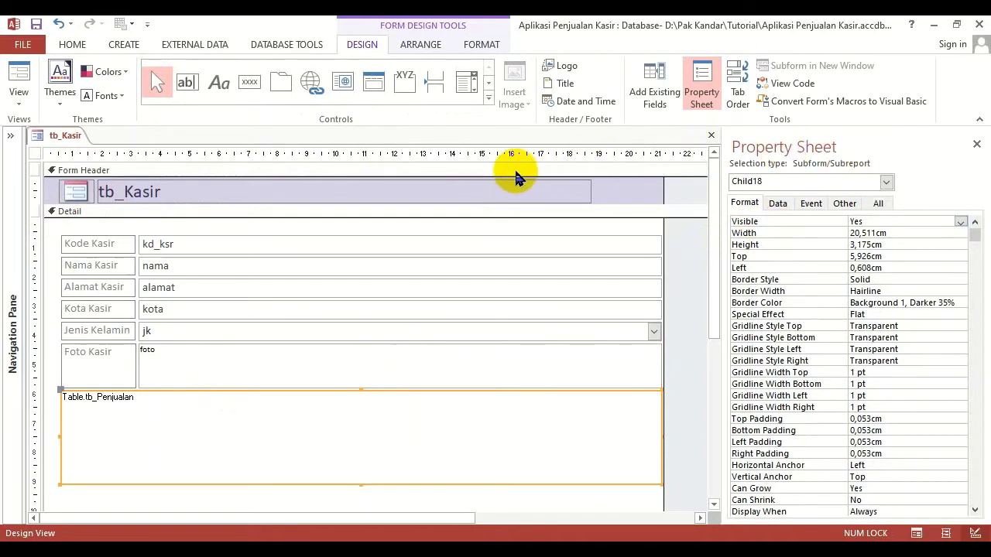
{"action": "left_click", "coordinate": [489, 99]}
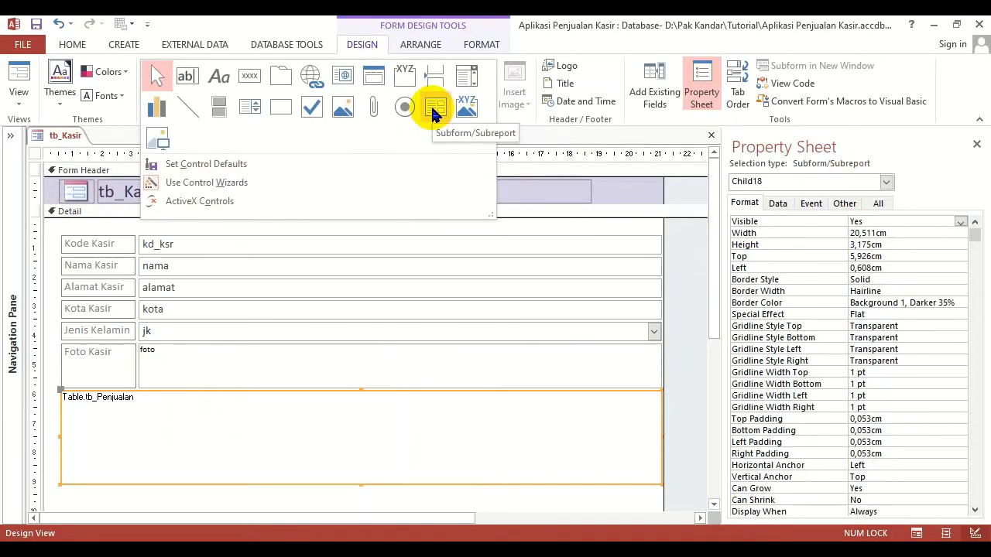
{"action": "left_click", "coordinate": [45, 238]}
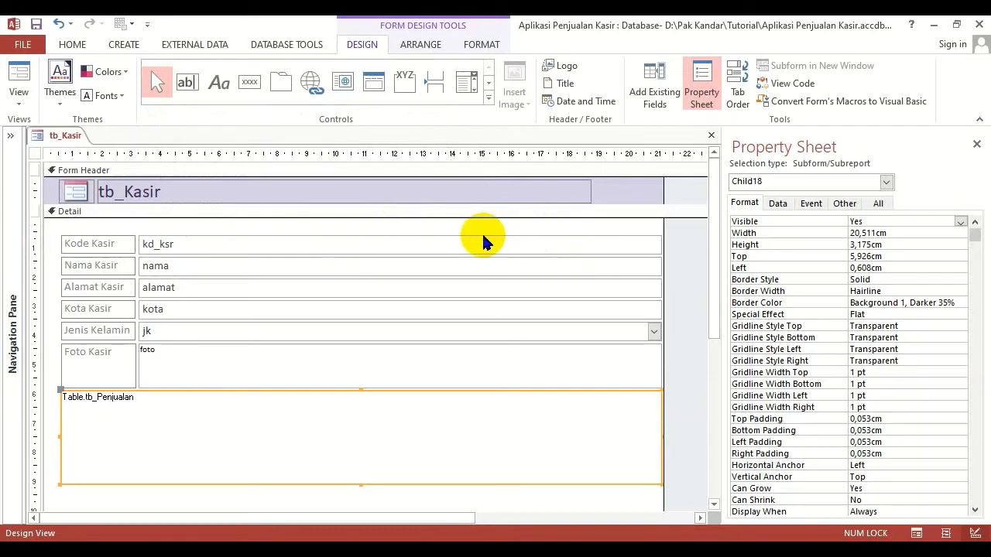
{"action": "left_click", "coordinate": [975, 143]}
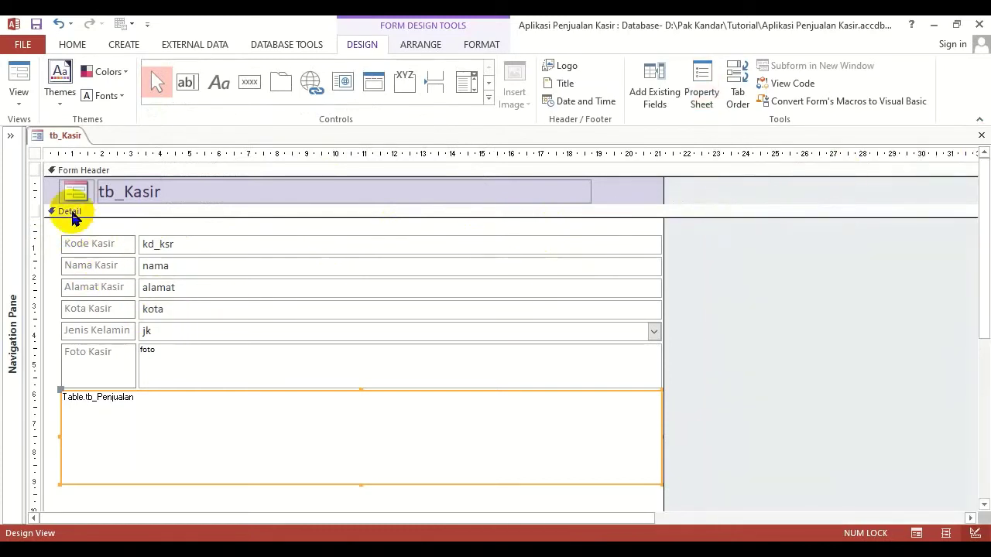
Change the Kode Kasir label's text to Kode and the Nama Kasir label's text to Nama Lengkap
{"action": "left_click", "coordinate": [123, 246]}
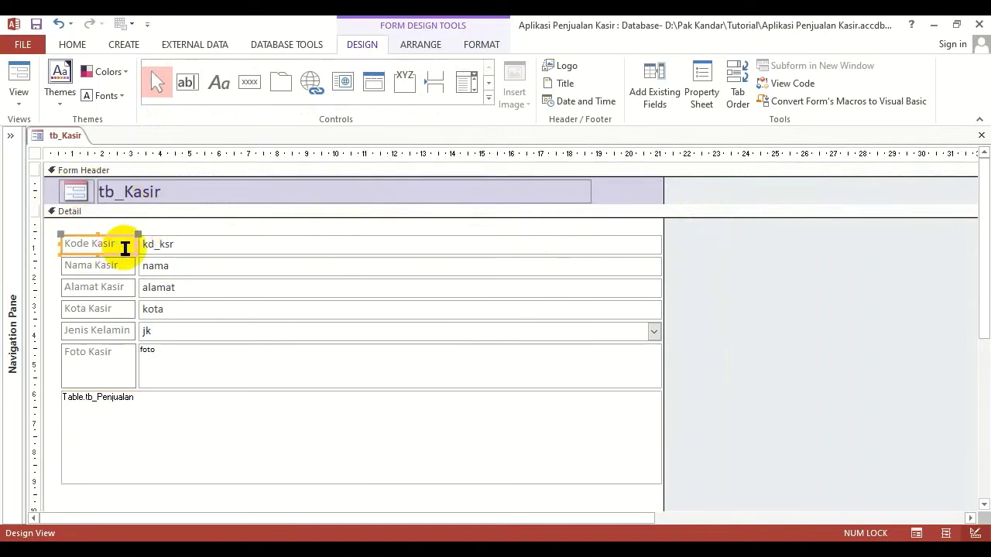
{"action": "left_click", "coordinate": [129, 246]}
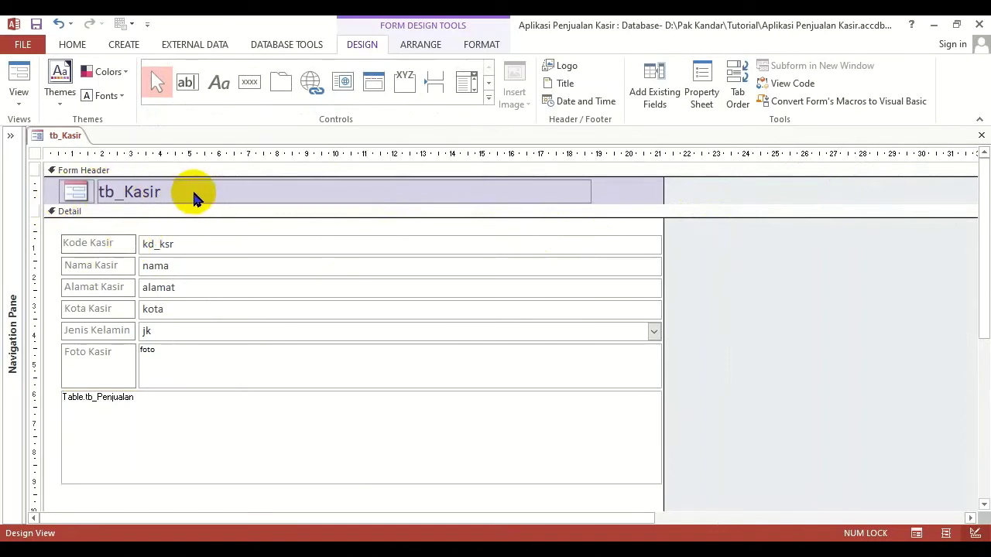
{"action": "key", "text": "ctrl+shift+Left"}
{"action": "key", "text": "Return"}
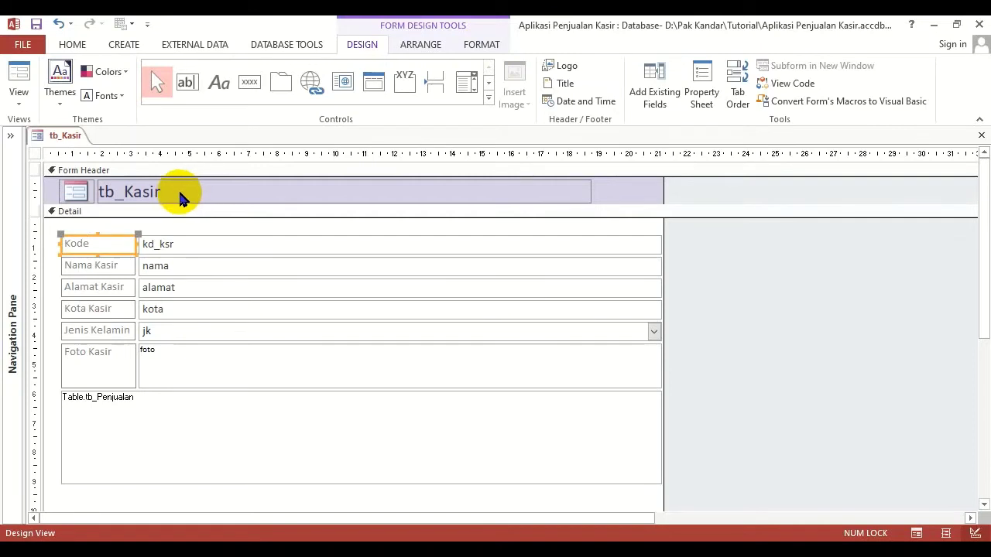
{"action": "left_click", "coordinate": [113, 264]}
{"action": "left_click", "coordinate": [126, 266]}
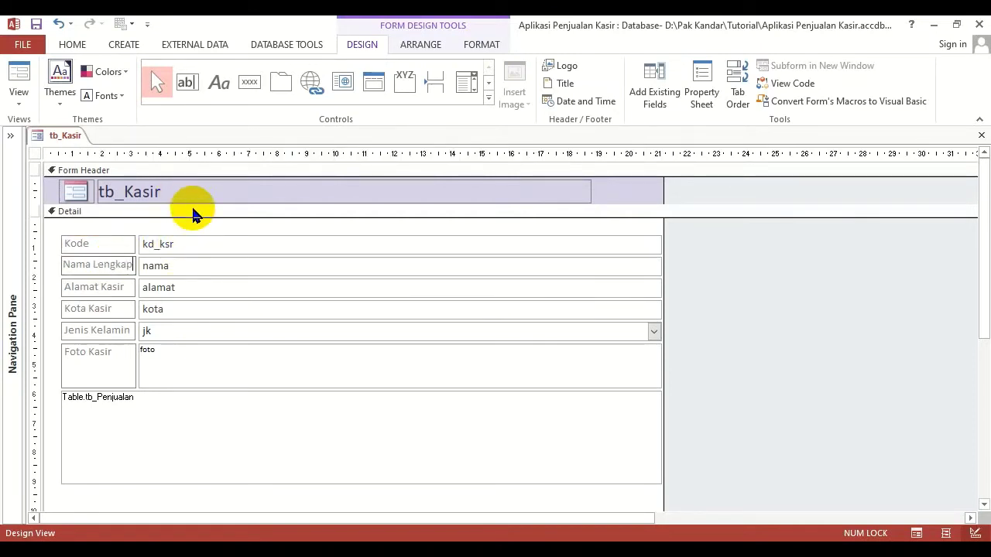
{"action": "key", "text": "Return"}
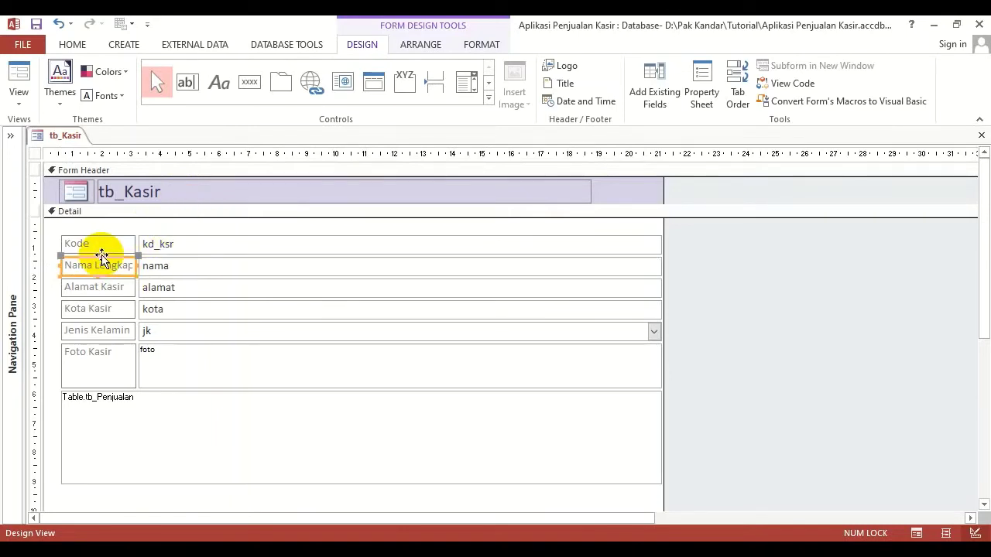
{"action": "left_click", "coordinate": [169, 225]}
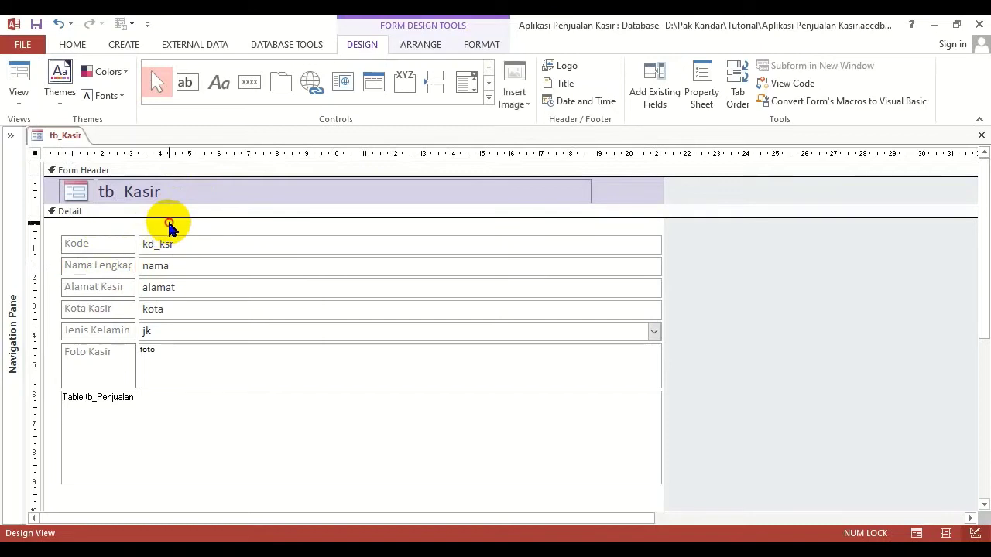
{"action": "left_click_drag", "start_coordinate": [169, 225], "coordinate": [195, 380]}
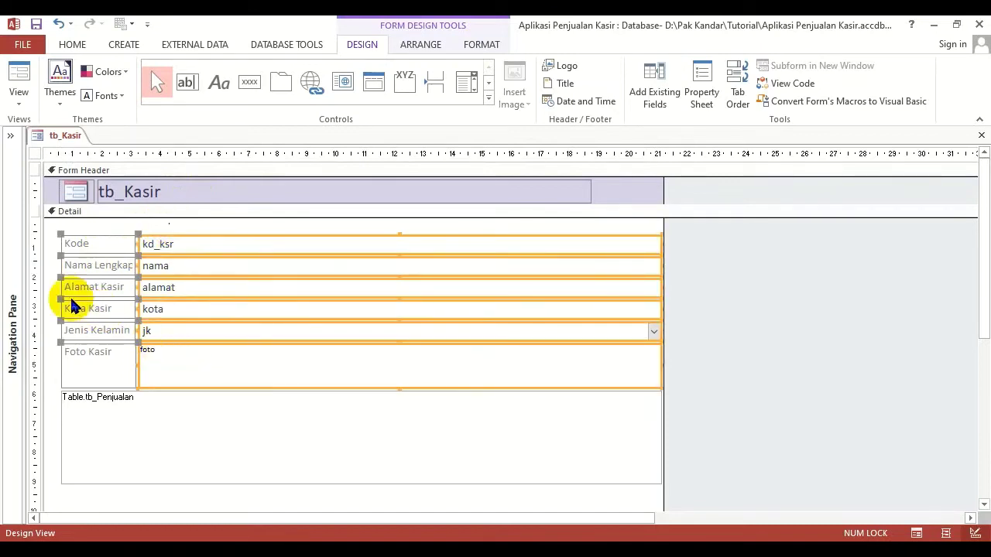
{"action": "left_click", "coordinate": [47, 291]}
Shorten the Alamat Kasir label's text to Alamat and the Kota Kasir label's text to Kota
{"action": "left_click", "coordinate": [102, 287]}
{"action": "left_click", "coordinate": [127, 286]}
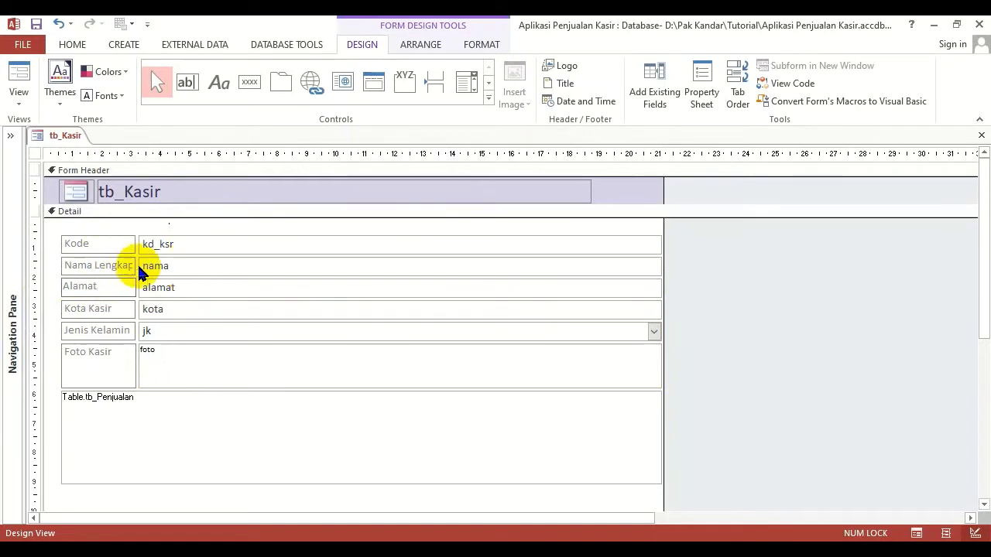
{"action": "left_click", "coordinate": [114, 309]}
{"action": "left_click", "coordinate": [131, 307]}
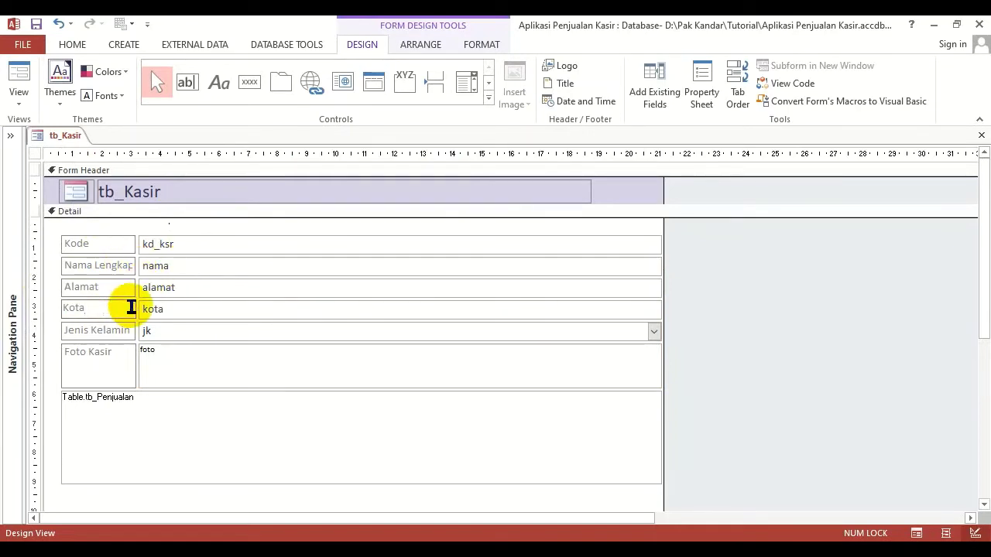
{"action": "left_click", "coordinate": [113, 350]}
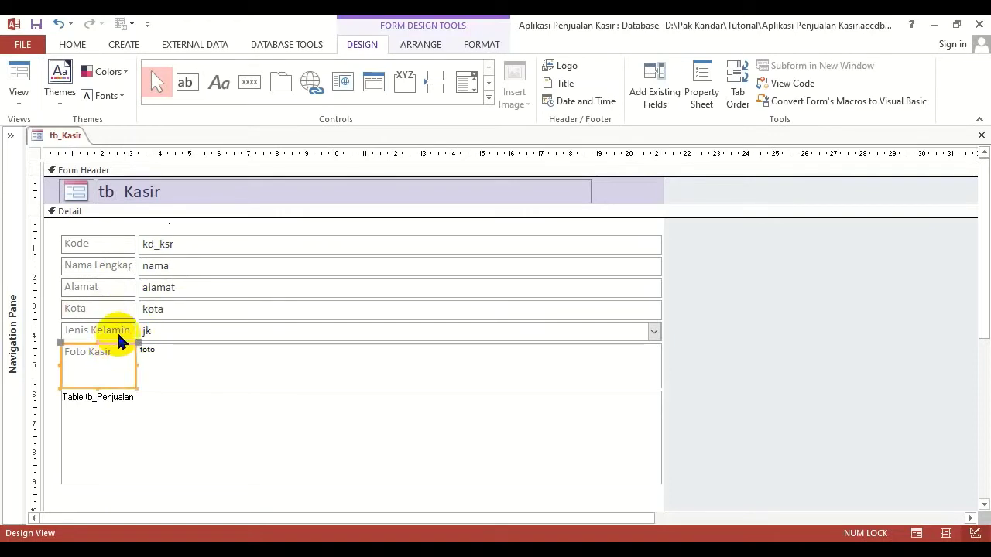
{"action": "left_click", "coordinate": [123, 331]}
{"action": "left_click", "coordinate": [122, 351]}
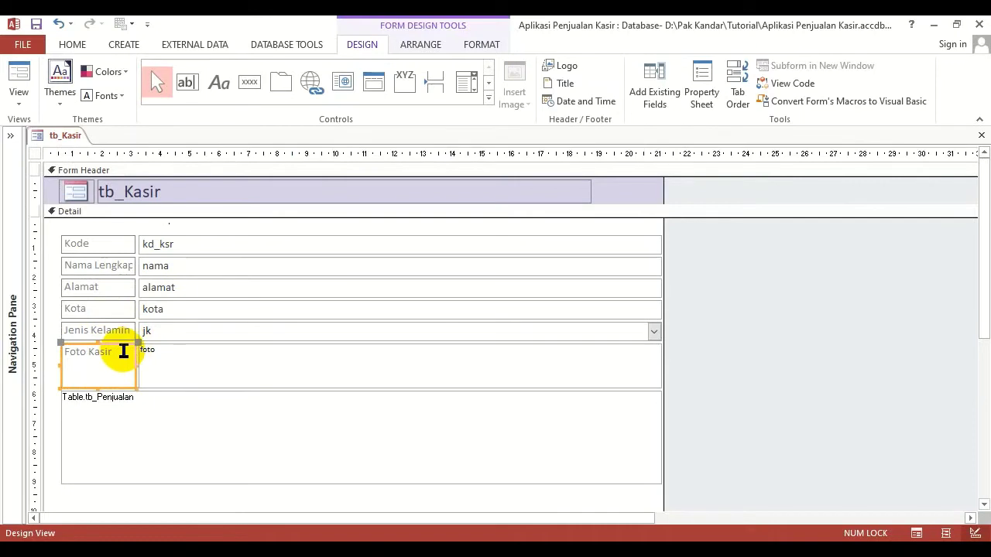
{"action": "left_click", "coordinate": [125, 351]}
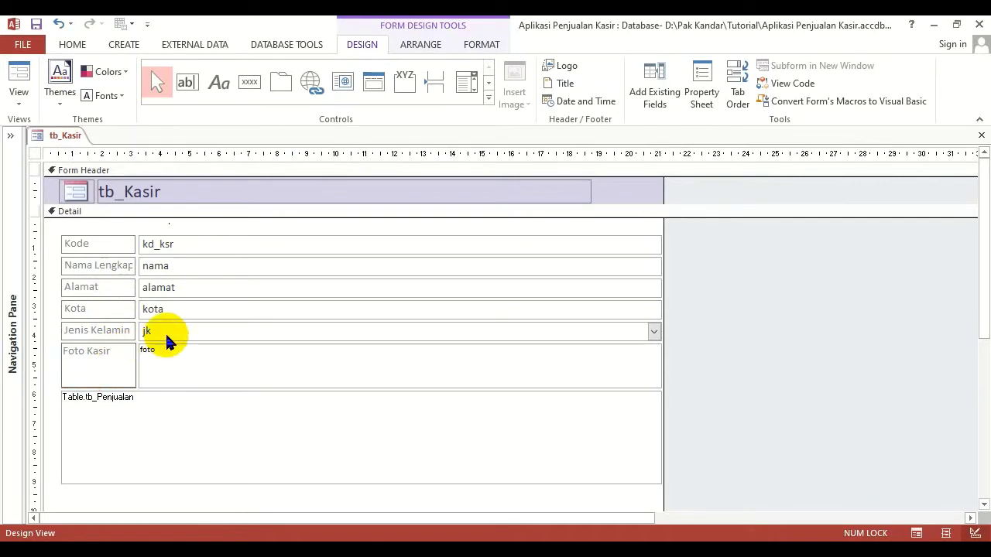
{"action": "left_click", "coordinate": [49, 232]}
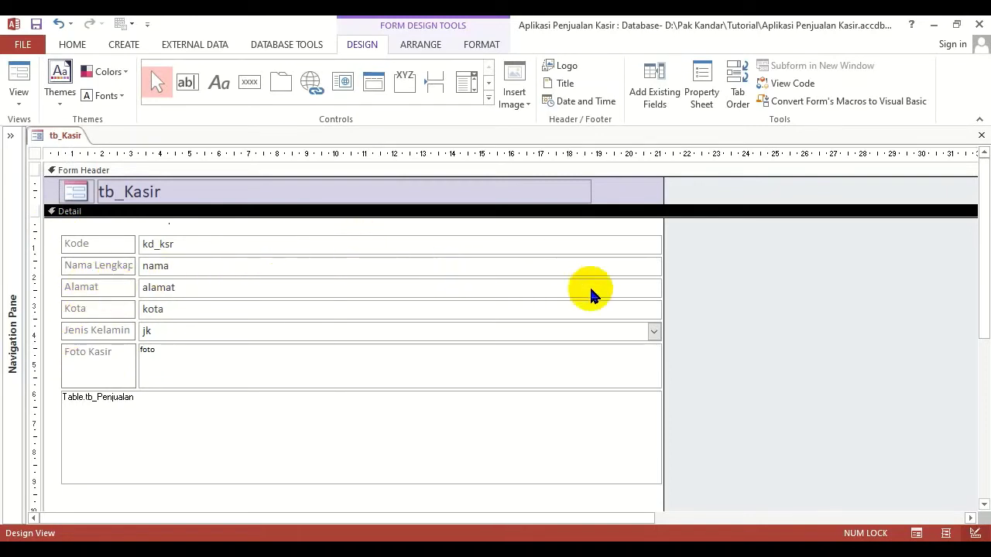
{"action": "left_click", "coordinate": [604, 247]}
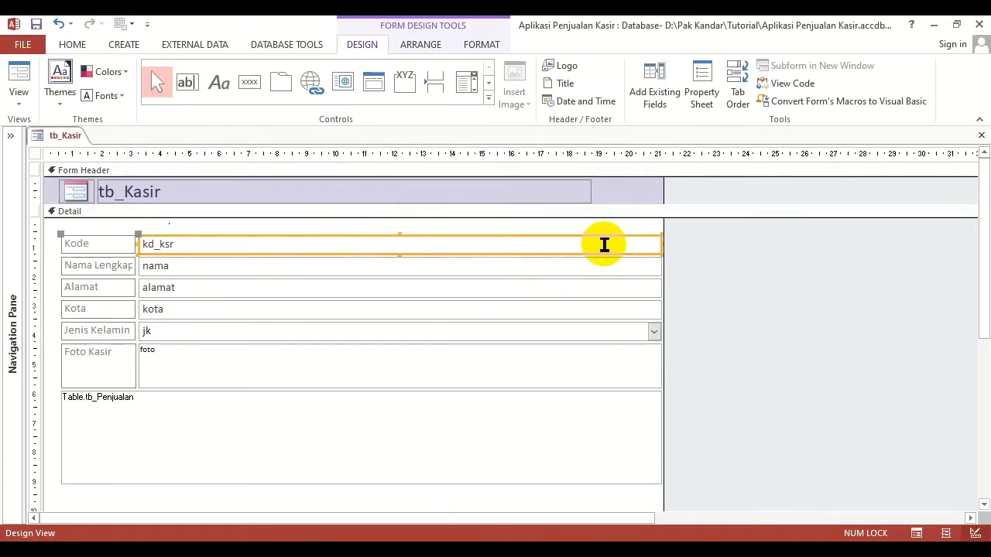
{"action": "left_click", "coordinate": [604, 265]}
{"action": "left_click", "coordinate": [606, 287]}
{"action": "left_click", "coordinate": [607, 309]}
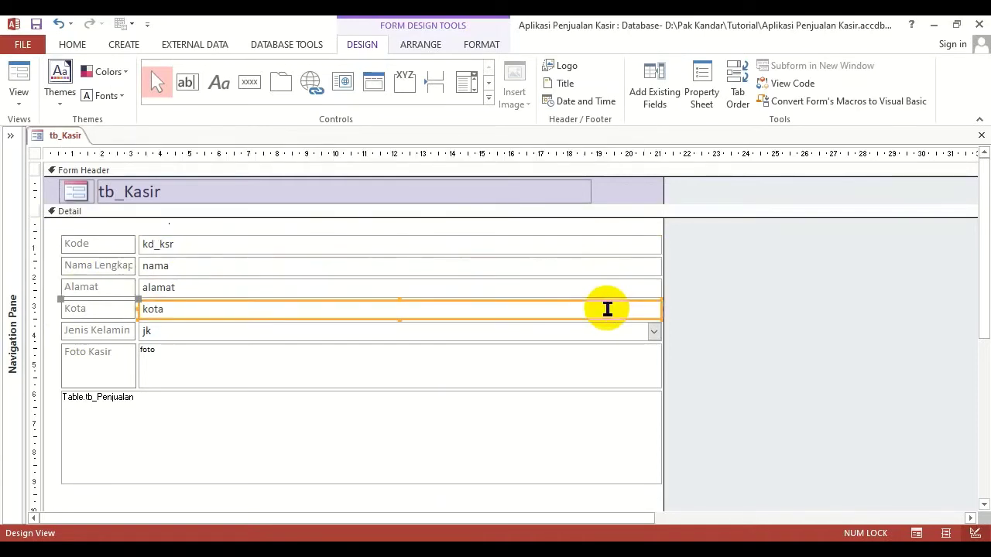
{"action": "left_click", "coordinate": [619, 247]}
{"action": "left_click_drag", "start_coordinate": [658, 243], "coordinate": [436, 271]}
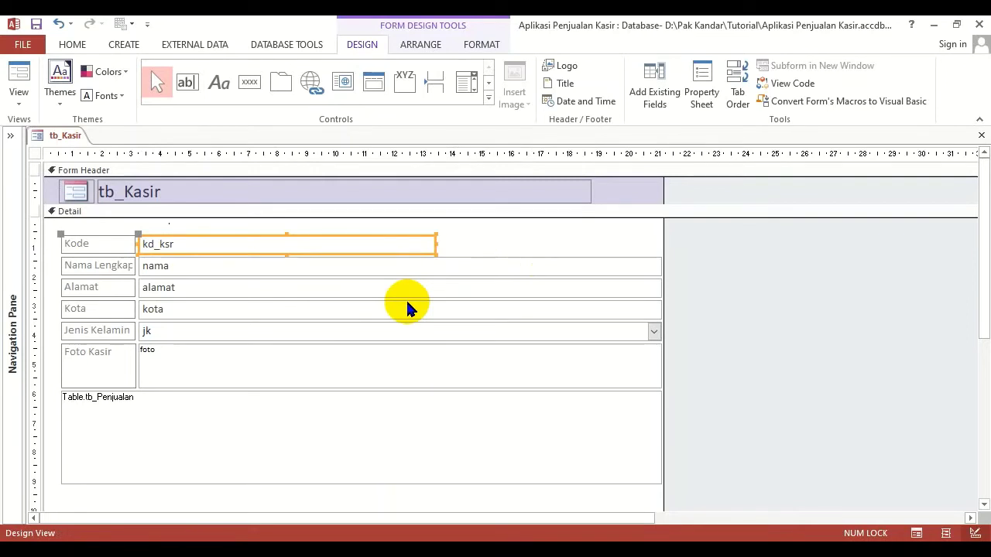
{"action": "key", "text": "ctrl+z"}
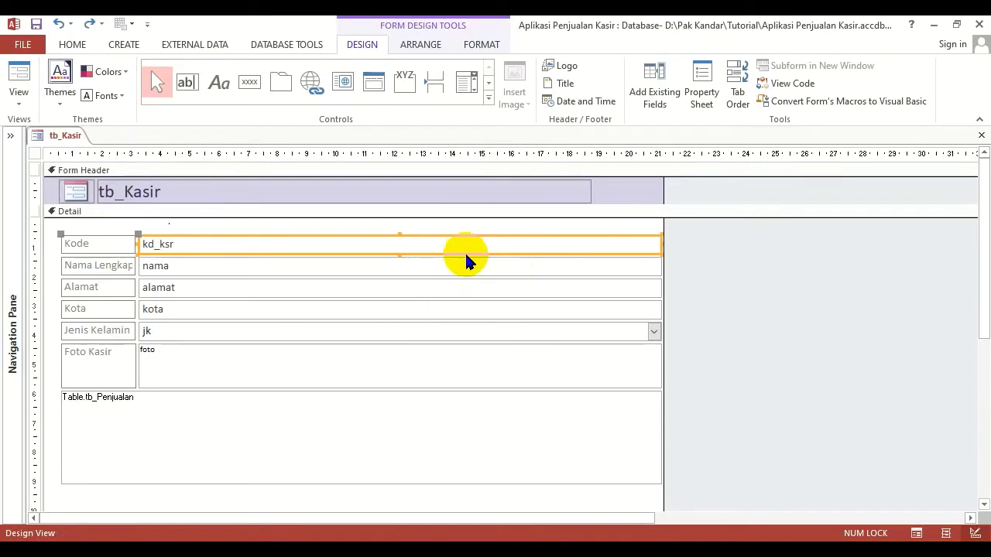
{"action": "left_click", "coordinate": [487, 234]}
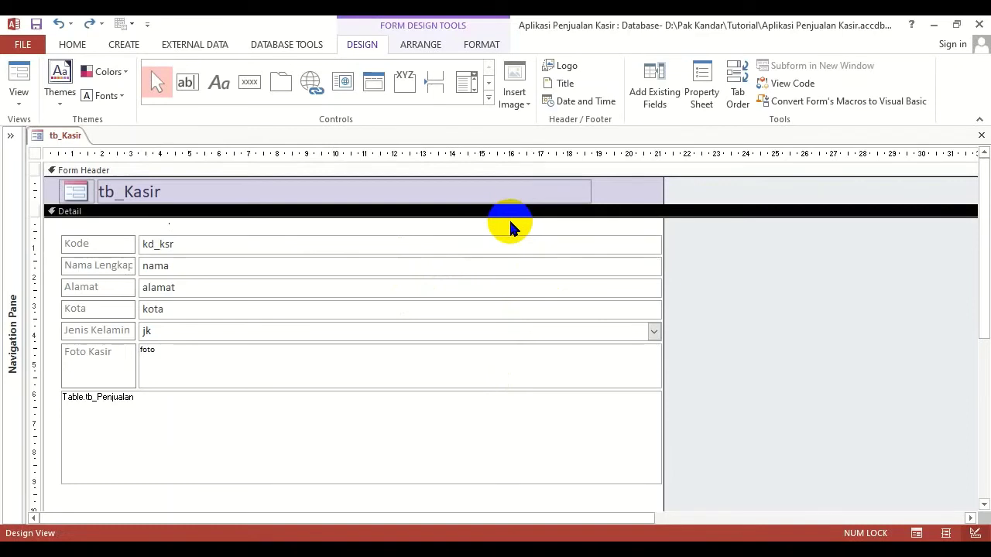
Select all the field boxes, the foto control and the tb_Penjualan subform, and narrow them together to about 12.7 cm on the ruler
{"action": "left_click", "coordinate": [422, 44]}
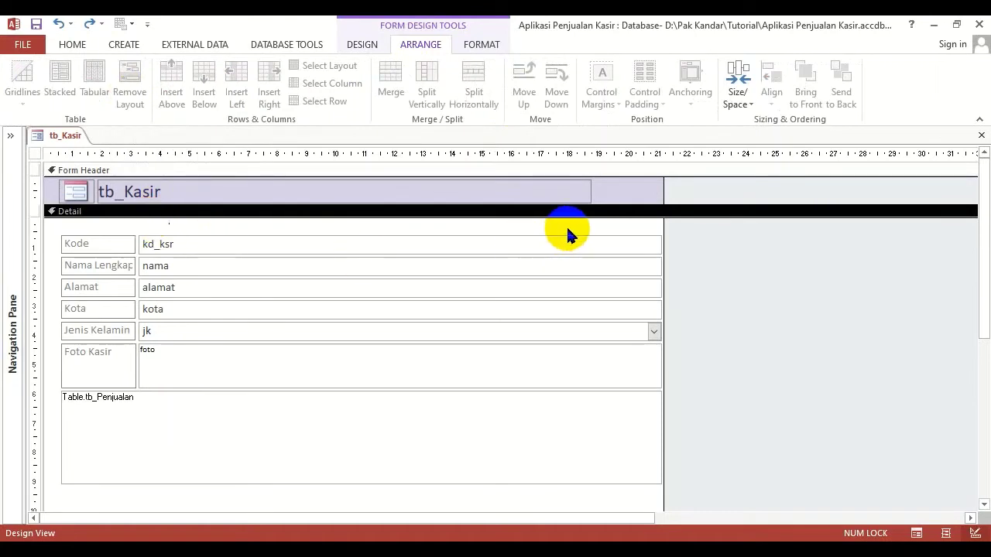
{"action": "left_click_drag", "start_coordinate": [540, 225], "coordinate": [568, 436]}
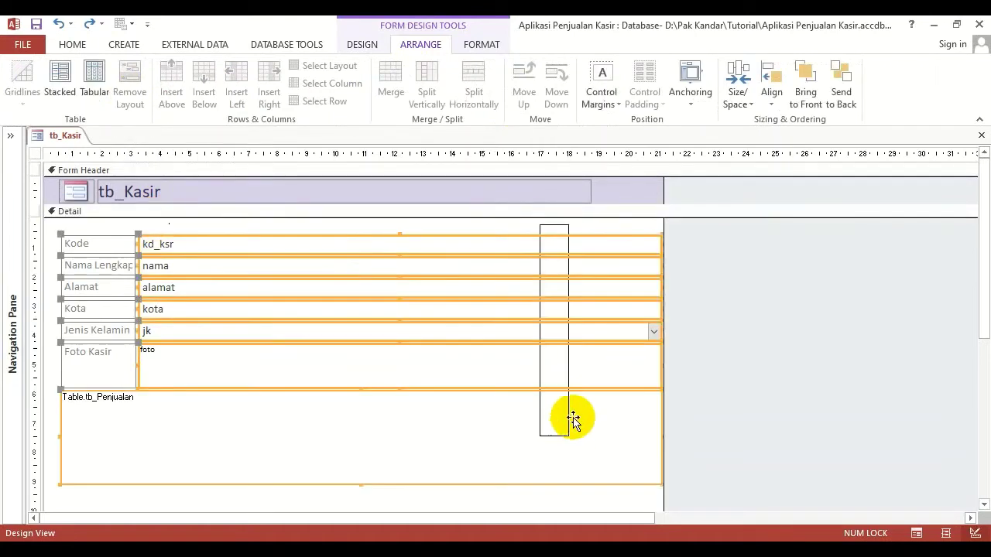
{"action": "left_click", "coordinate": [512, 229]}
{"action": "left_click_drag", "start_coordinate": [514, 223], "coordinate": [612, 443]}
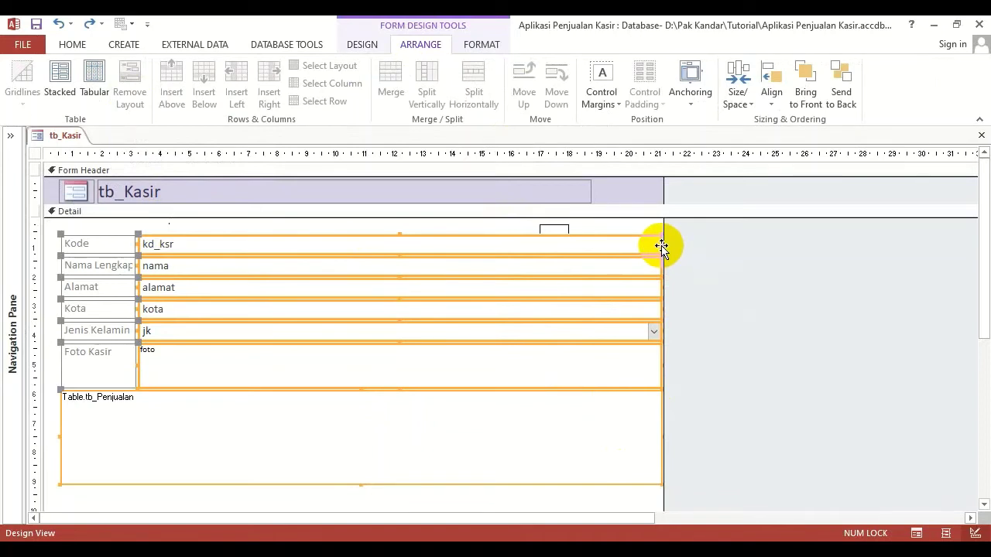
{"action": "left_click_drag", "start_coordinate": [663, 244], "coordinate": [414, 244]}
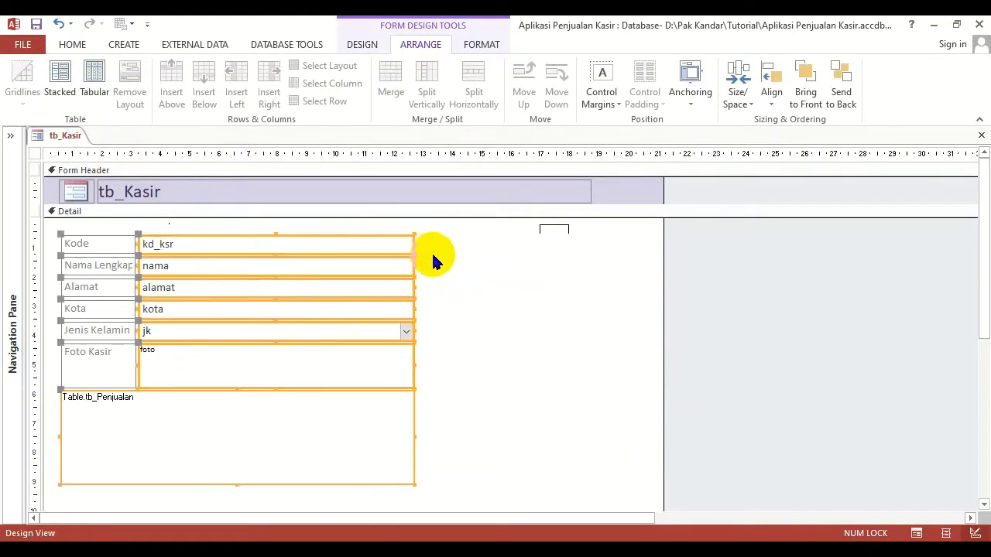
{"action": "left_click", "coordinate": [491, 265]}
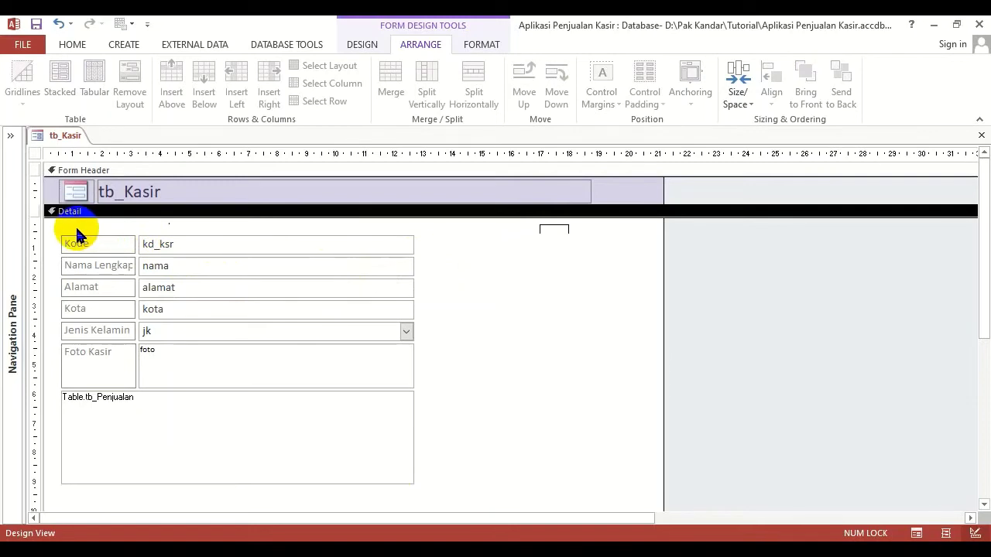
Set the font color of all the labels and field boxes in the Detail section to black
{"action": "left_click", "coordinate": [49, 210]}
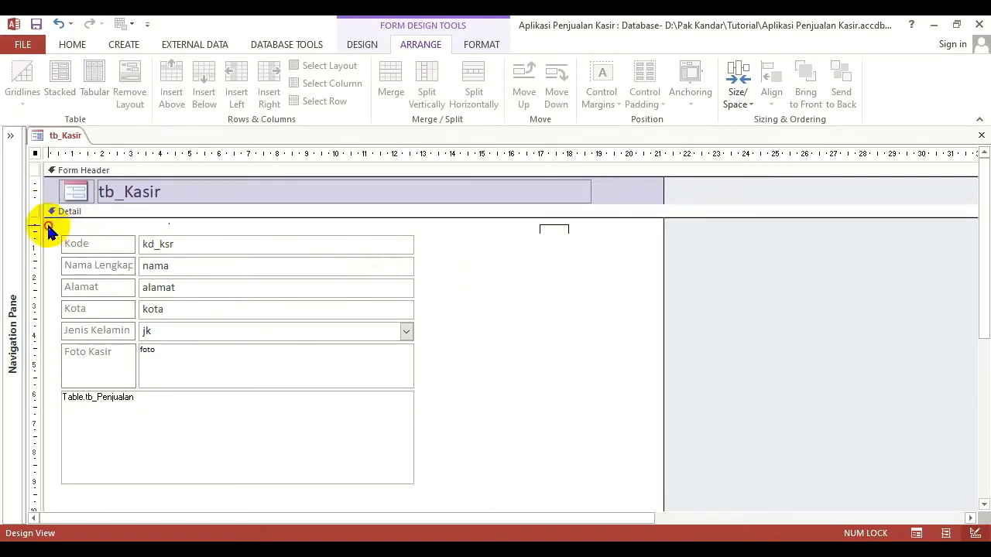
{"action": "left_click_drag", "start_coordinate": [48, 221], "coordinate": [293, 433]}
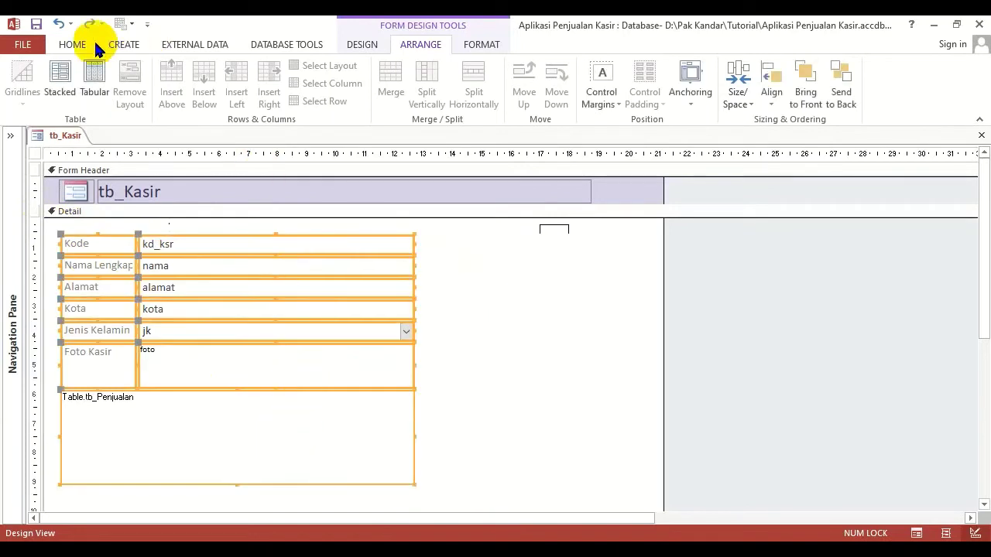
{"action": "left_click", "coordinate": [72, 44]}
{"action": "left_click", "coordinate": [666, 97]}
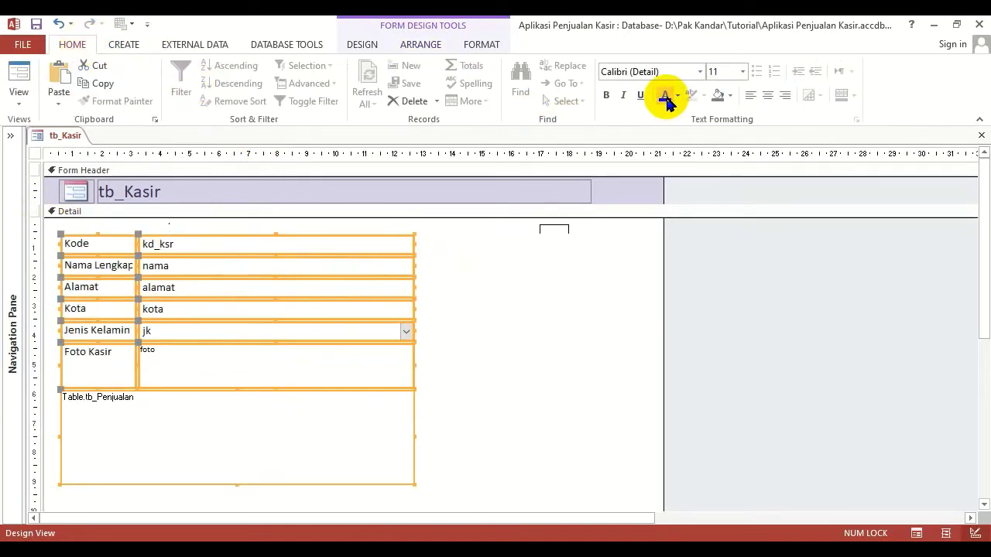
{"action": "left_click", "coordinate": [520, 285]}
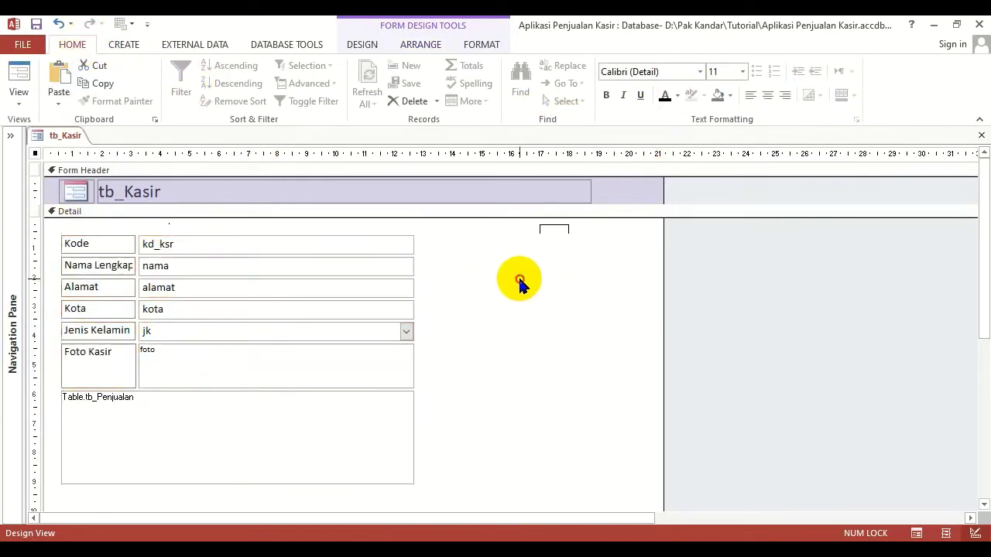
Narrow the foto control to about 2.3 cm and move it with its Foto Kasir label to the right of the Kode and Nama Lengkap rows
{"action": "left_click", "coordinate": [255, 356]}
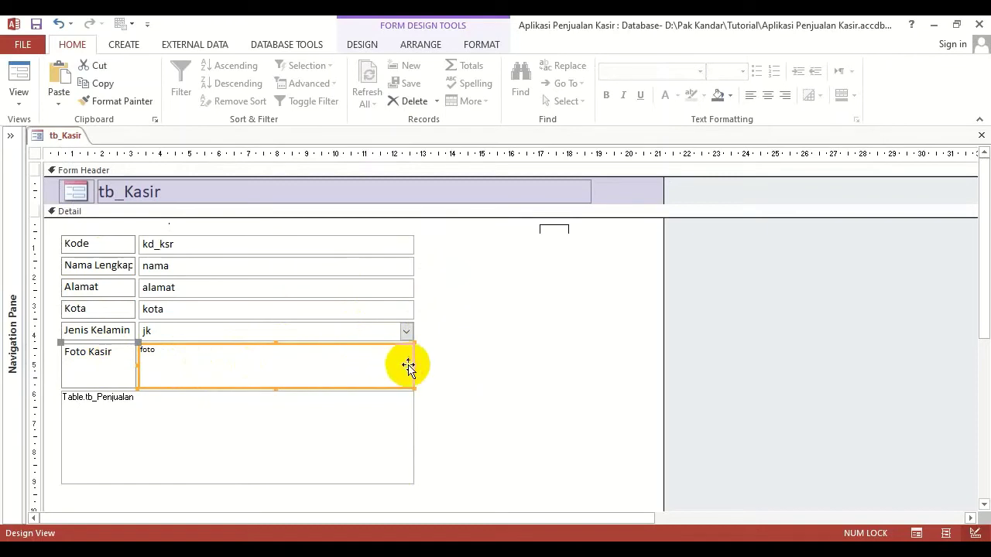
{"action": "left_click", "coordinate": [469, 356]}
{"action": "left_click", "coordinate": [399, 364]}
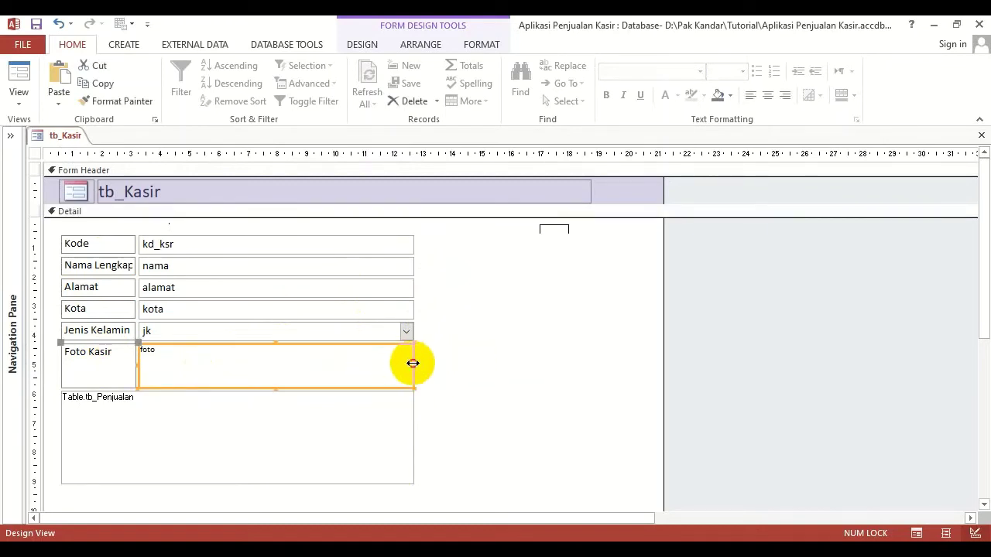
{"action": "left_click_drag", "start_coordinate": [413, 361], "coordinate": [205, 369]}
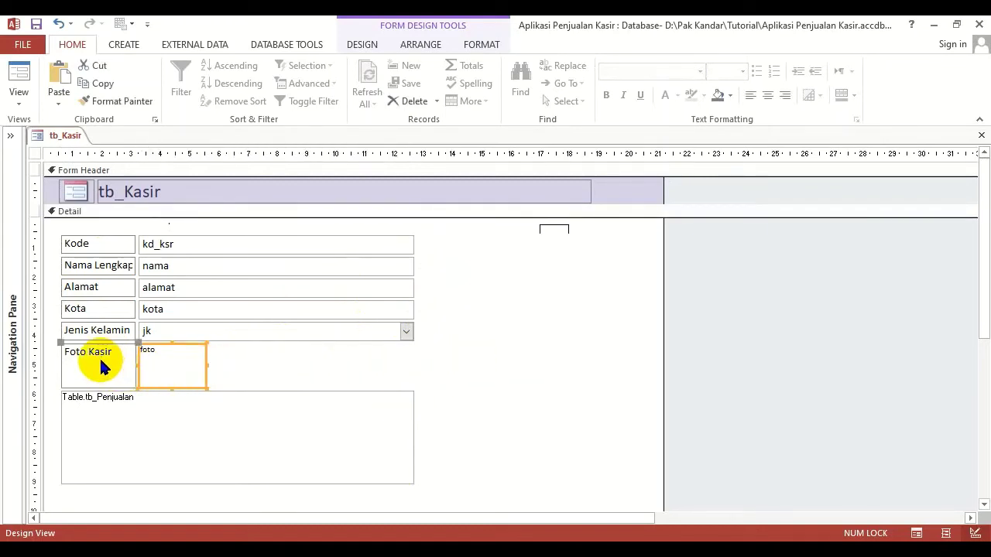
{"action": "left_click_drag", "start_coordinate": [103, 366], "coordinate": [476, 251]}
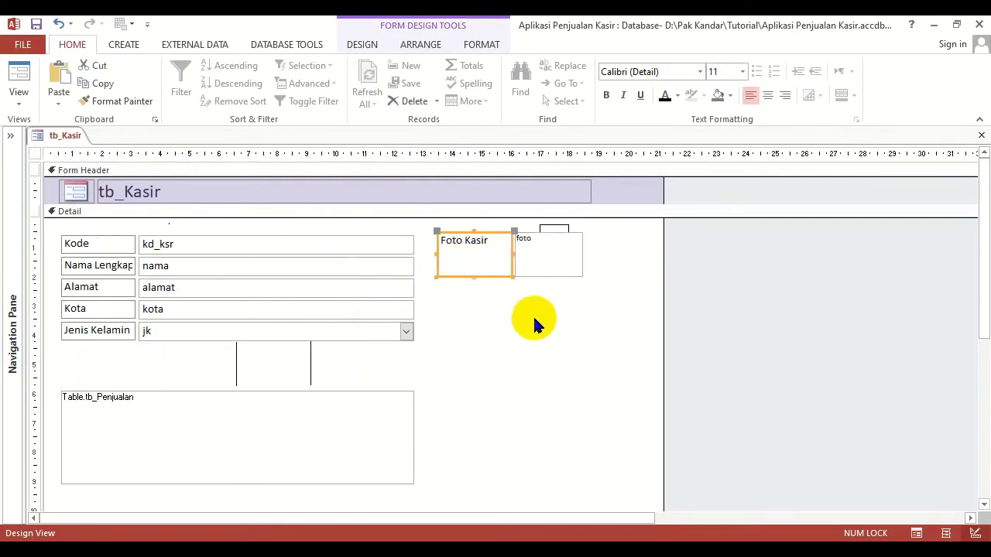
{"action": "left_click", "coordinate": [538, 325]}
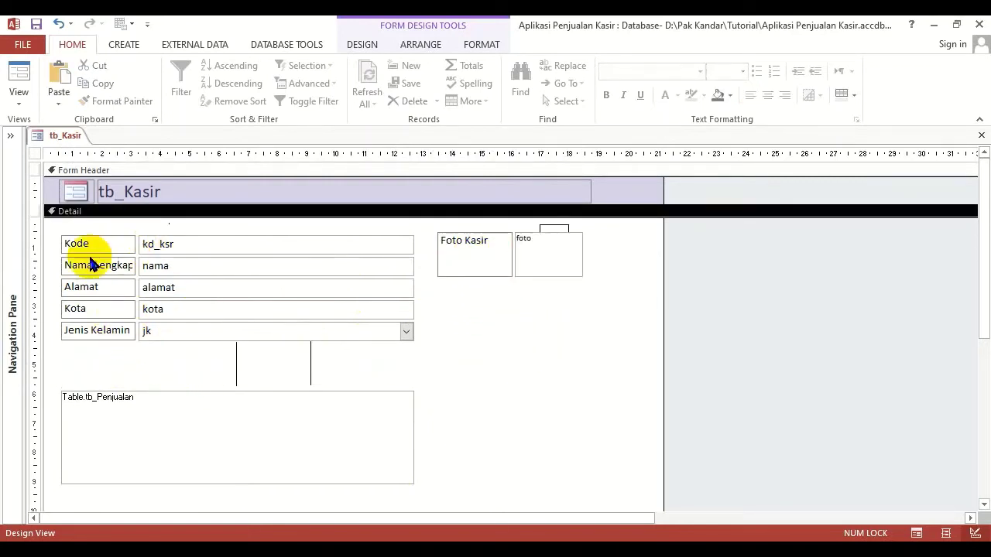
Make the text of the kd_ksr, nama, alamat, kota and jk boxes bold
{"action": "left_click_drag", "start_coordinate": [169, 358], "coordinate": [237, 232]}
{"action": "left_click", "coordinate": [606, 97]}
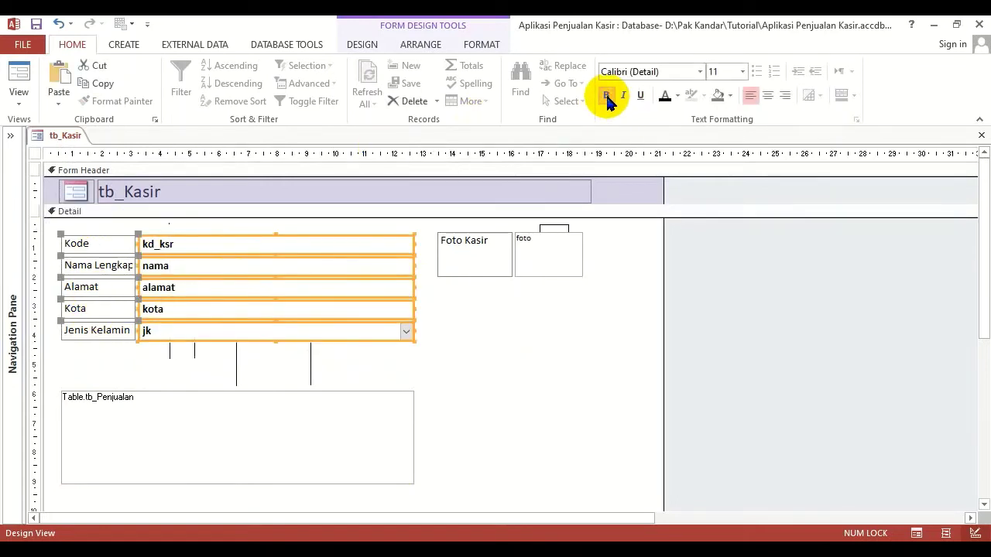
{"action": "left_click", "coordinate": [143, 363]}
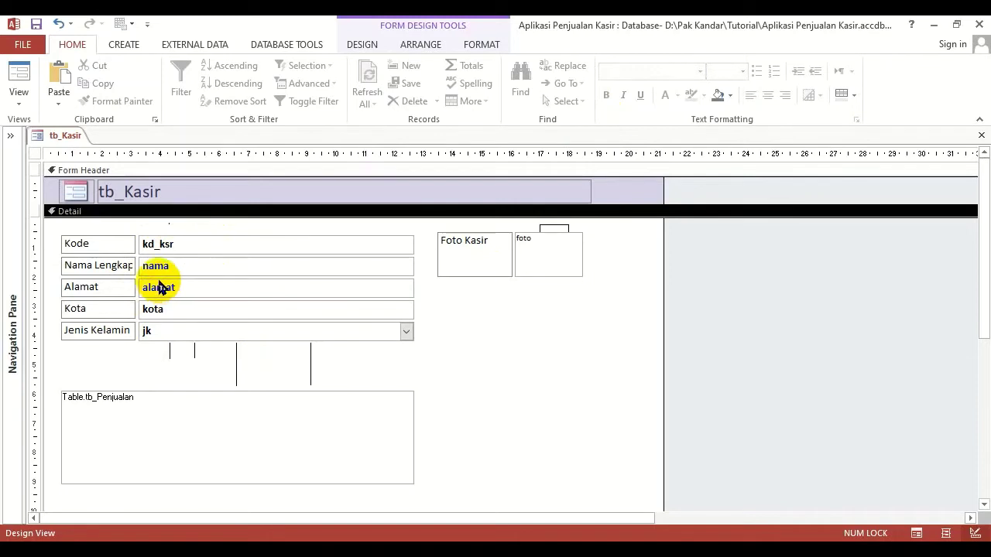
Shift the left edges of the kd_ksr through jk boxes right by about 0.7 cm to leave a gap after their labels
{"action": "left_click_drag", "start_coordinate": [193, 361], "coordinate": [240, 238]}
{"action": "left_click", "coordinate": [217, 368]}
{"action": "left_click_drag", "start_coordinate": [215, 365], "coordinate": [262, 239]}
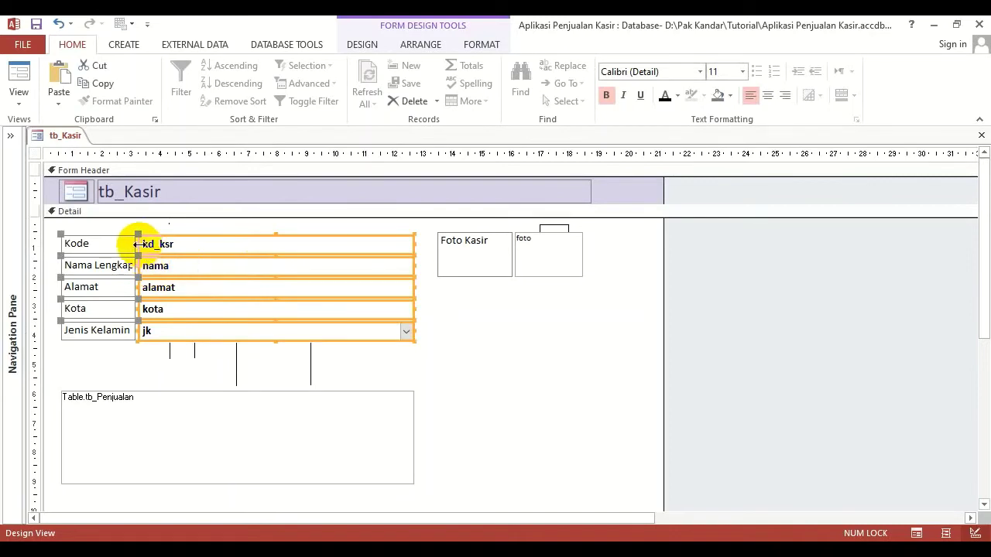
{"action": "left_click_drag", "start_coordinate": [138, 243], "coordinate": [158, 244]}
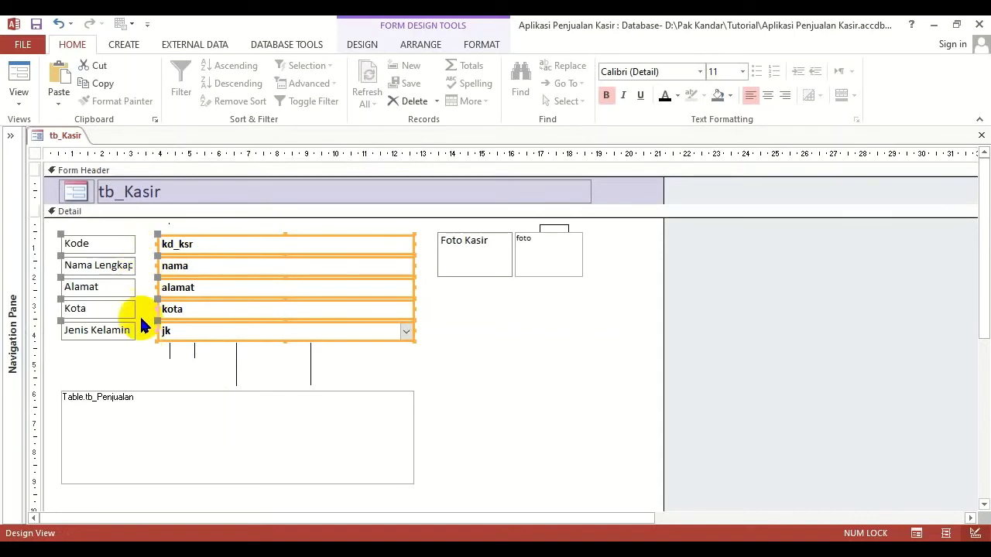
{"action": "left_click", "coordinate": [116, 245]}
{"action": "left_click", "coordinate": [113, 243]}
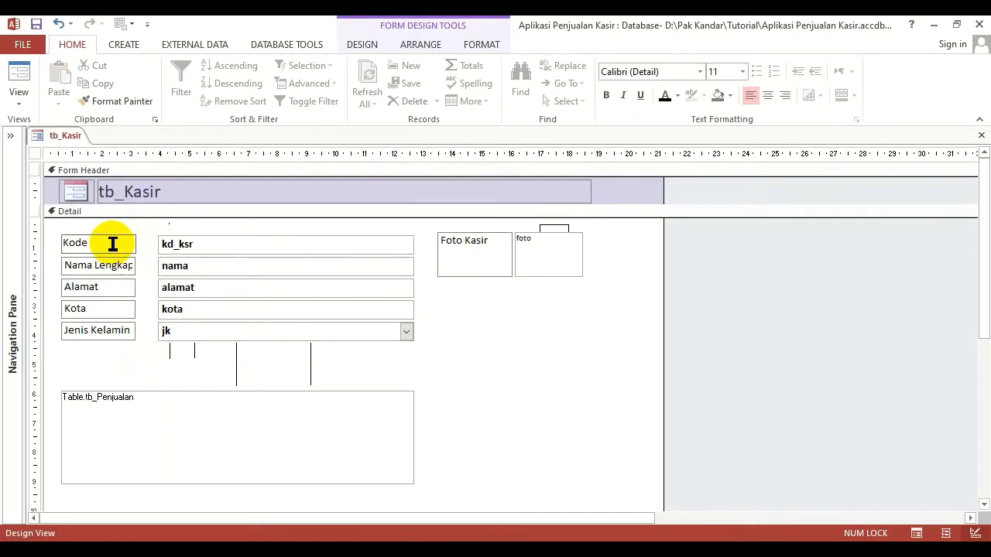
{"action": "left_click", "coordinate": [110, 365]}
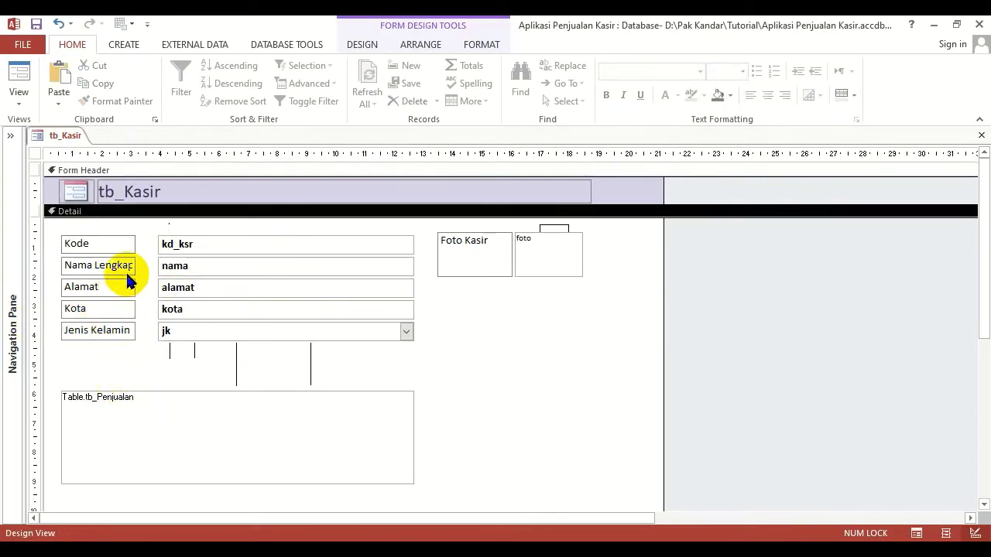
{"action": "left_click", "coordinate": [124, 244]}
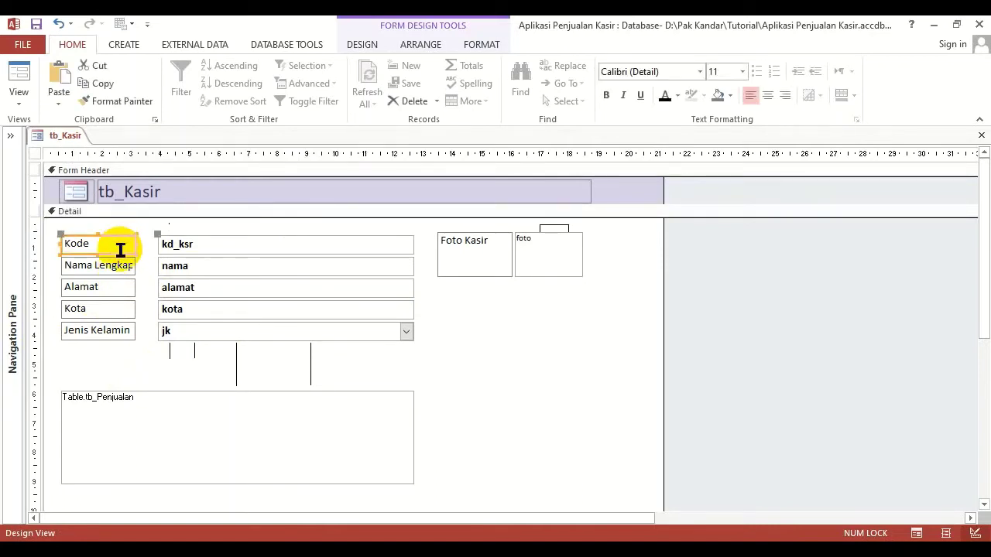
{"action": "left_click", "coordinate": [362, 45]}
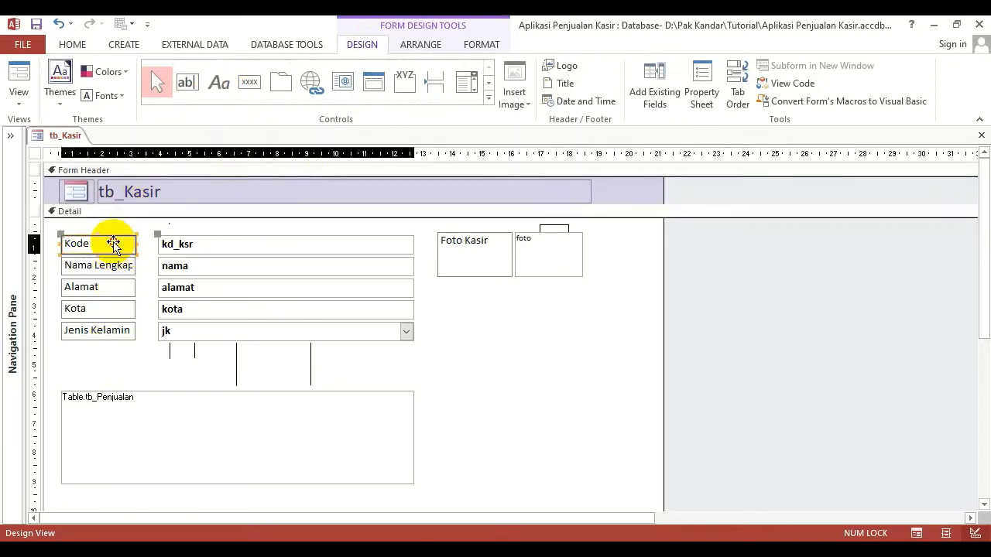
Try duplicating the Jenis Kelamin label below the original, delete the copy, and reselect the original label
{"action": "left_click", "coordinate": [105, 340]}
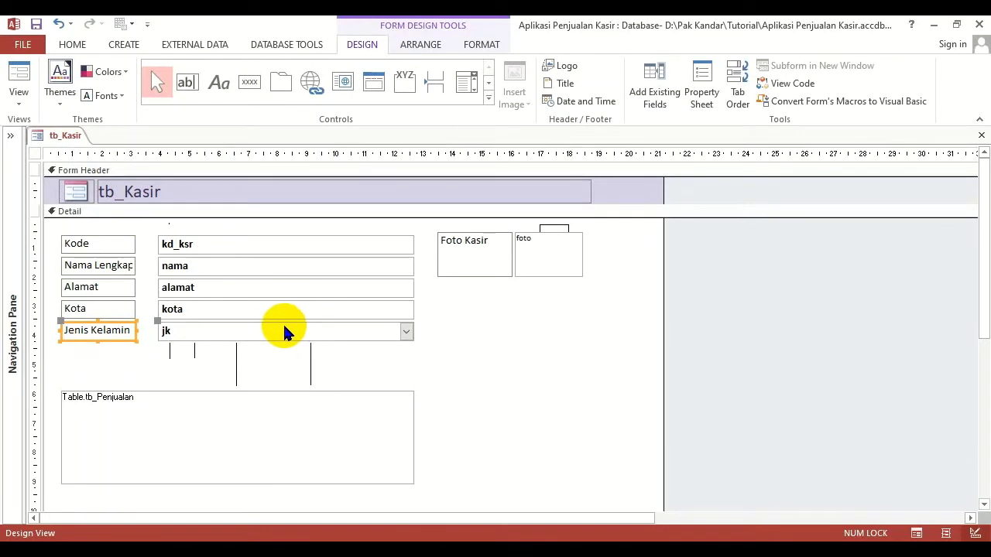
{"action": "key", "text": "ctrl+v"}
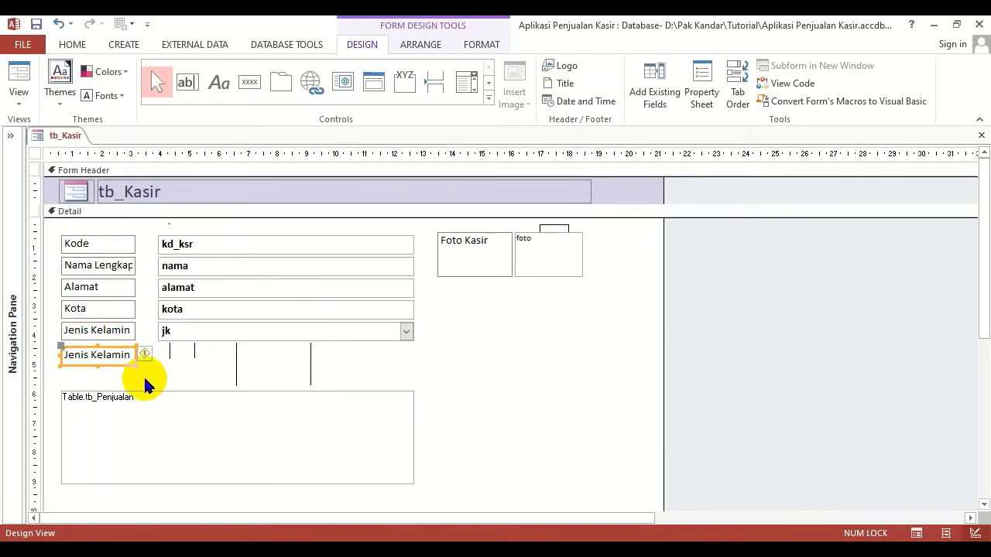
{"action": "key", "text": "Delete"}
{"action": "left_click", "coordinate": [124, 332]}
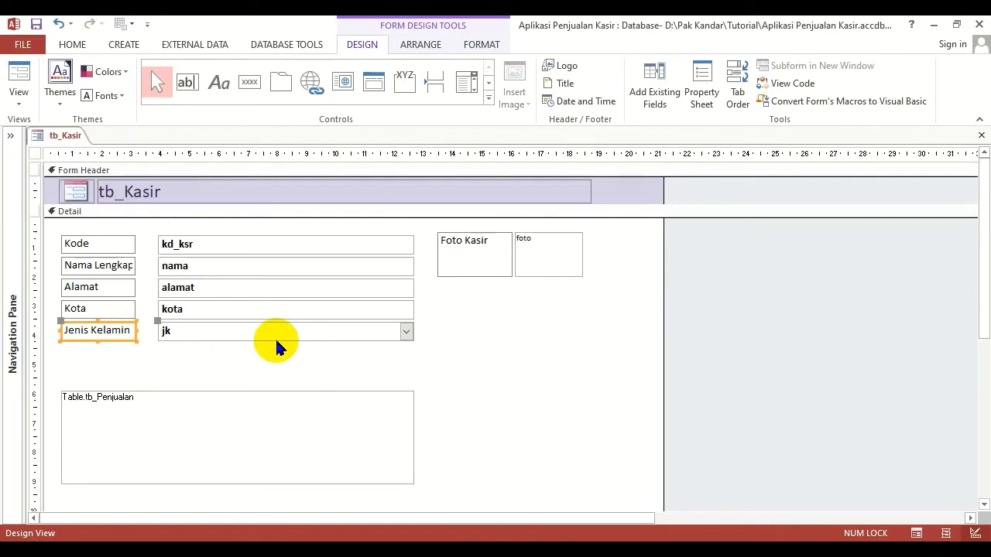
Paste a copy of the Jenis Kelamin label below the original and ignore its unassociated-label error
{"action": "key", "text": "ctrl+v"}
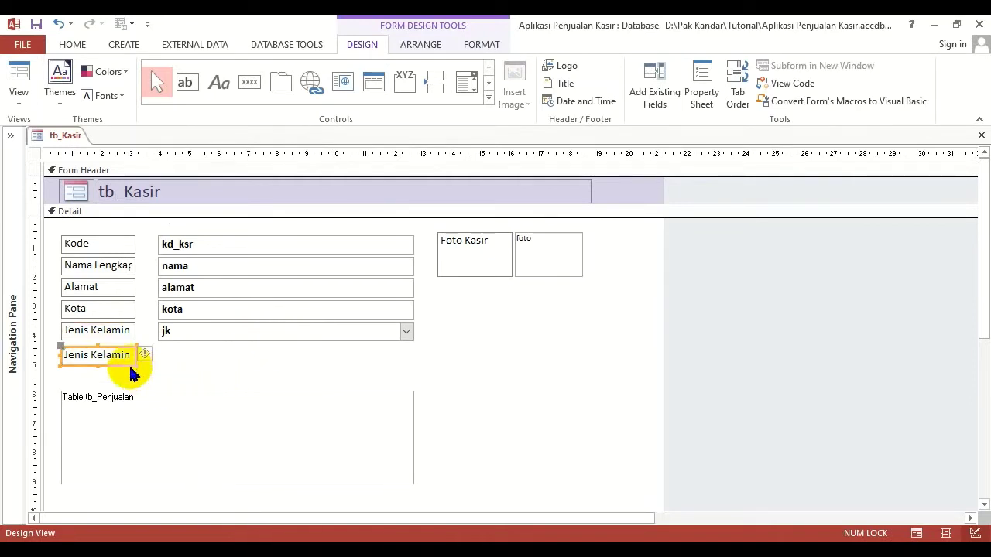
{"action": "left_click", "coordinate": [146, 355]}
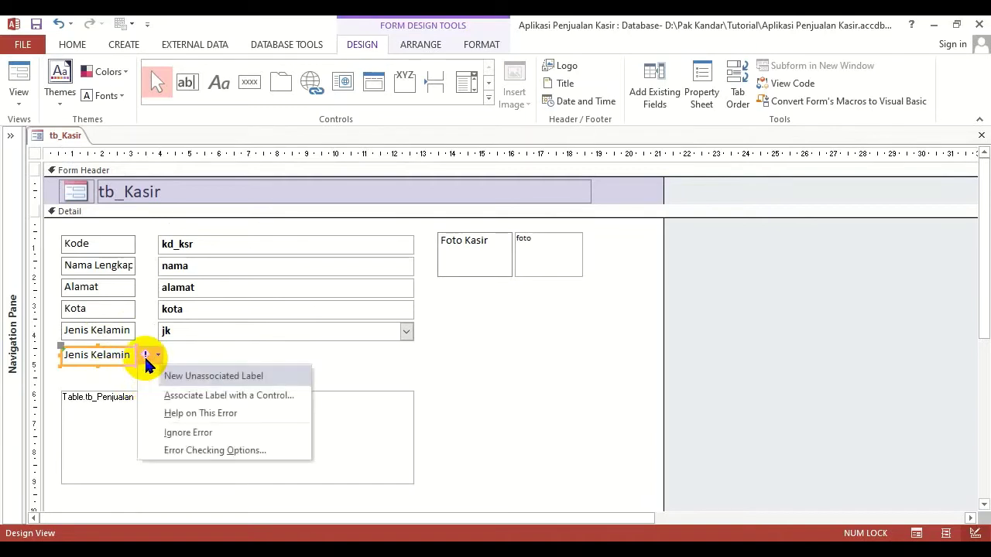
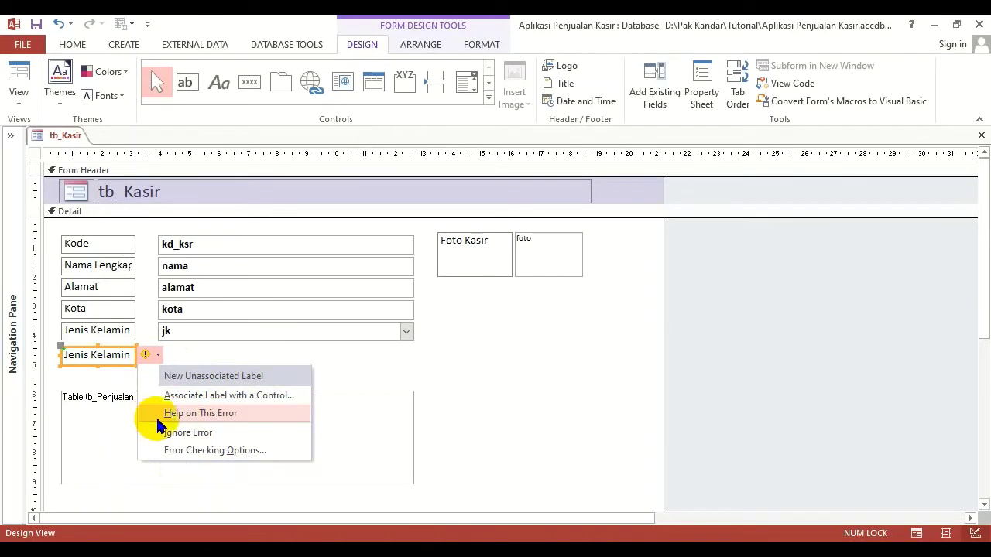
{"action": "left_click", "coordinate": [211, 434]}
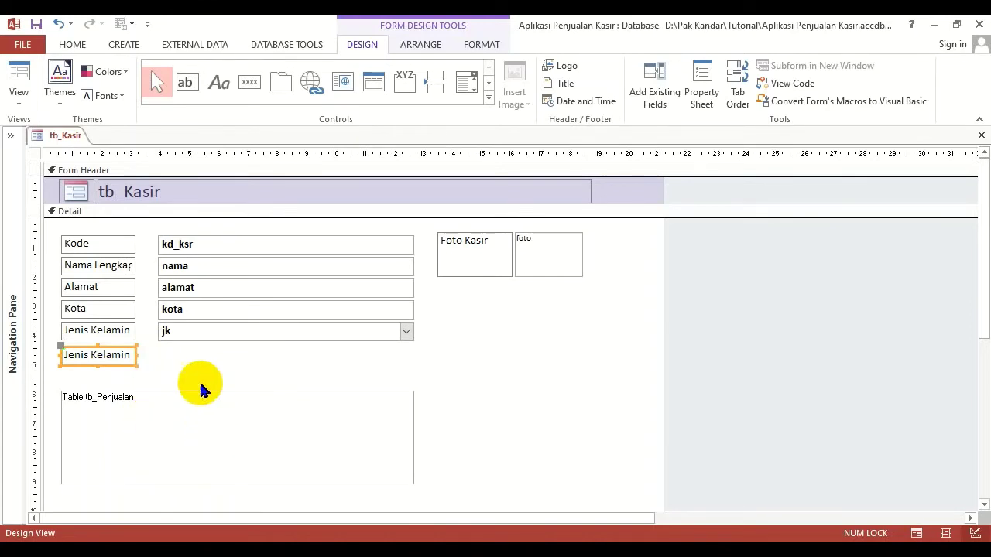
{"action": "left_click", "coordinate": [207, 370]}
{"action": "left_click", "coordinate": [116, 359]}
{"action": "left_click", "coordinate": [168, 369]}
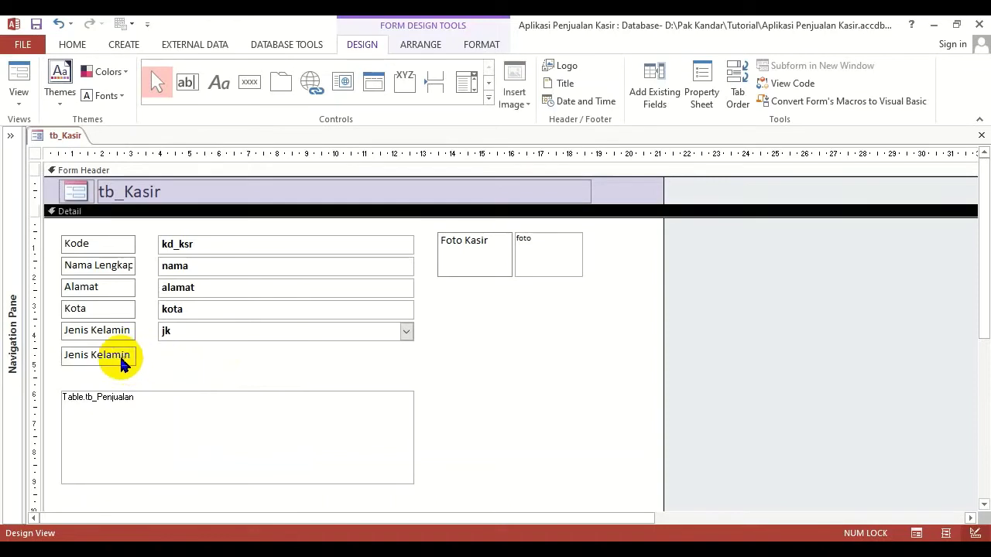
Replace the caption of the copied Jenis Kelamin label with ":"
{"action": "left_click", "coordinate": [123, 353]}
{"action": "left_click_drag", "start_coordinate": [128, 355], "coordinate": [20, 358]}
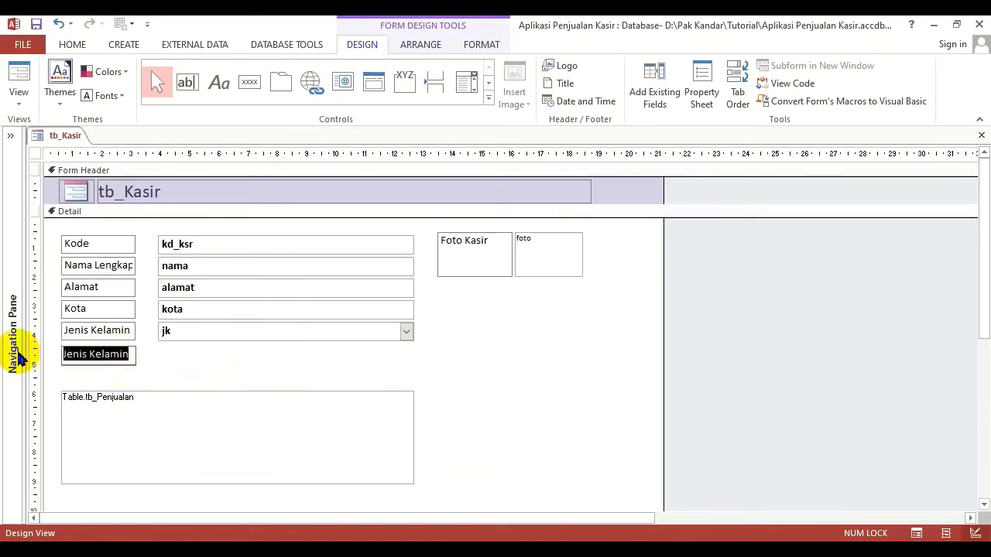
{"action": "type", "text": ":"}
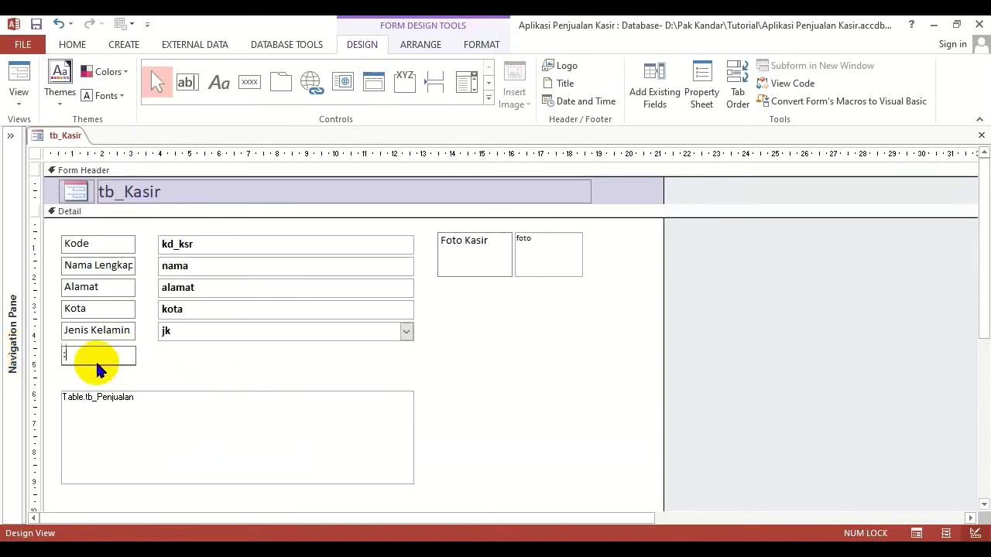
{"action": "left_click", "coordinate": [179, 370]}
Narrow the colon label to a small box just around its character and centre its text
{"action": "left_click", "coordinate": [135, 361]}
{"action": "left_click_drag", "start_coordinate": [135, 356], "coordinate": [76, 358]}
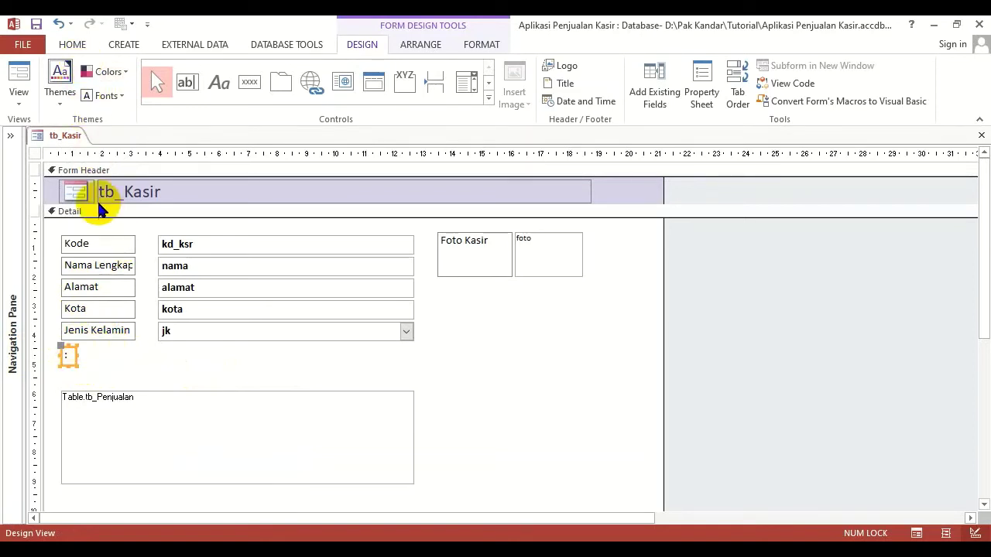
{"action": "left_click", "coordinate": [70, 43]}
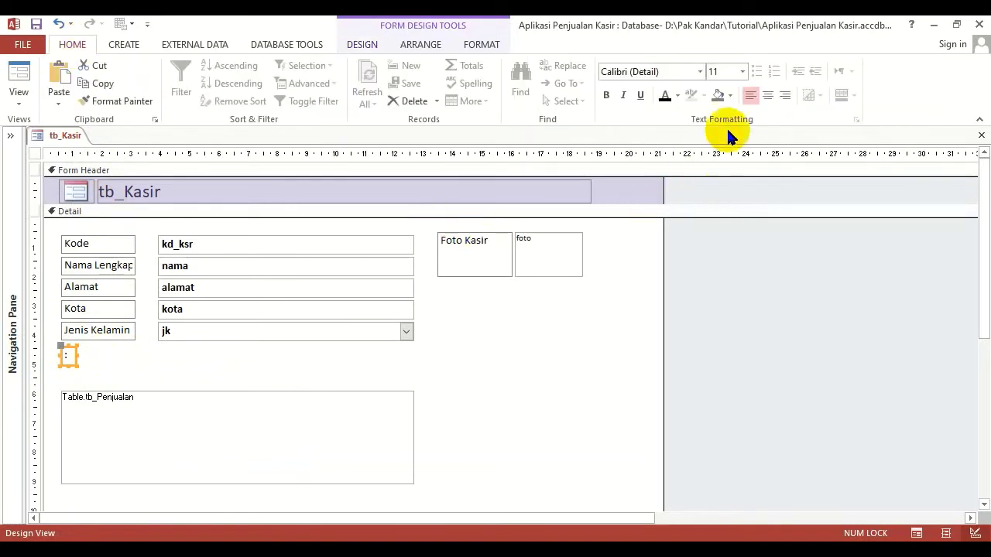
{"action": "left_click", "coordinate": [767, 94]}
{"action": "left_click", "coordinate": [108, 358]}
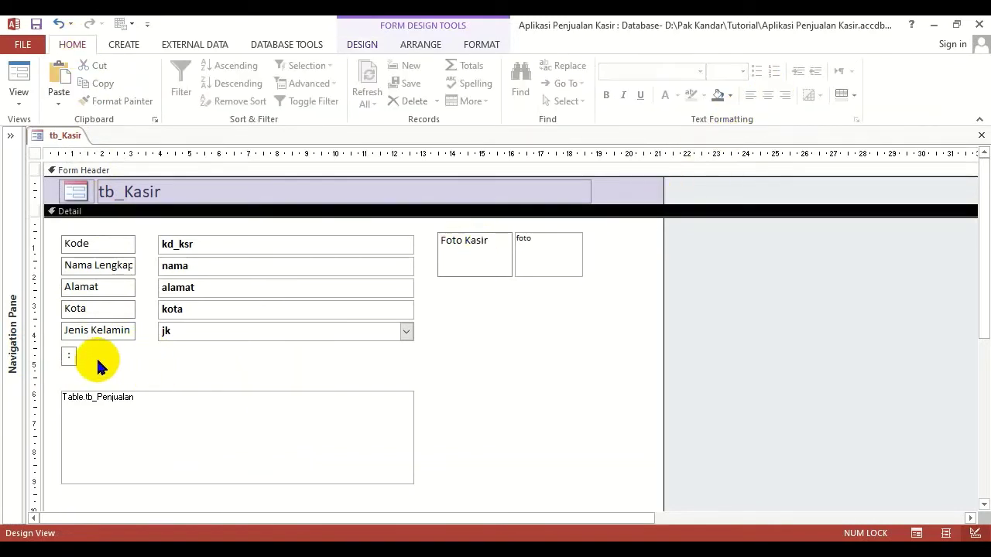
{"action": "left_click", "coordinate": [74, 359]}
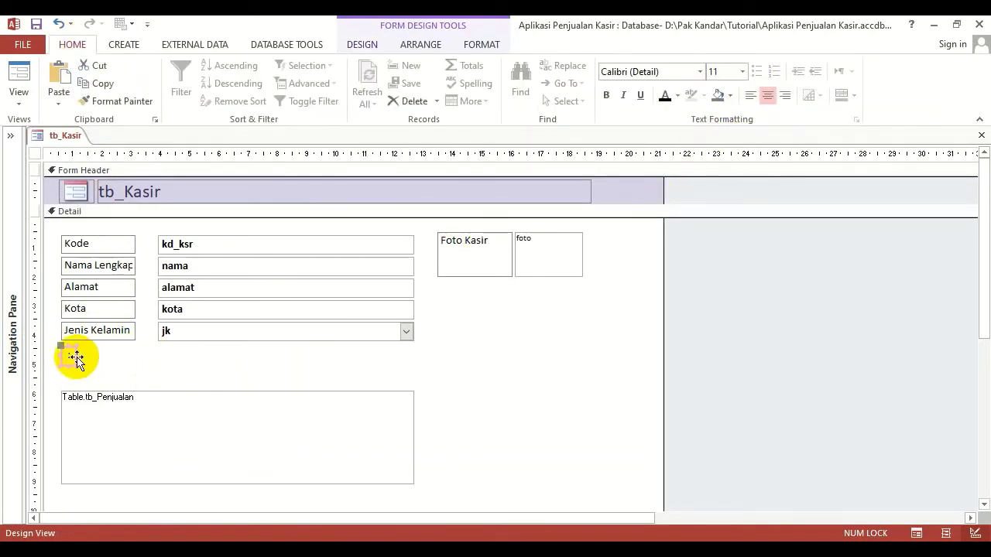
{"action": "left_click", "coordinate": [97, 361]}
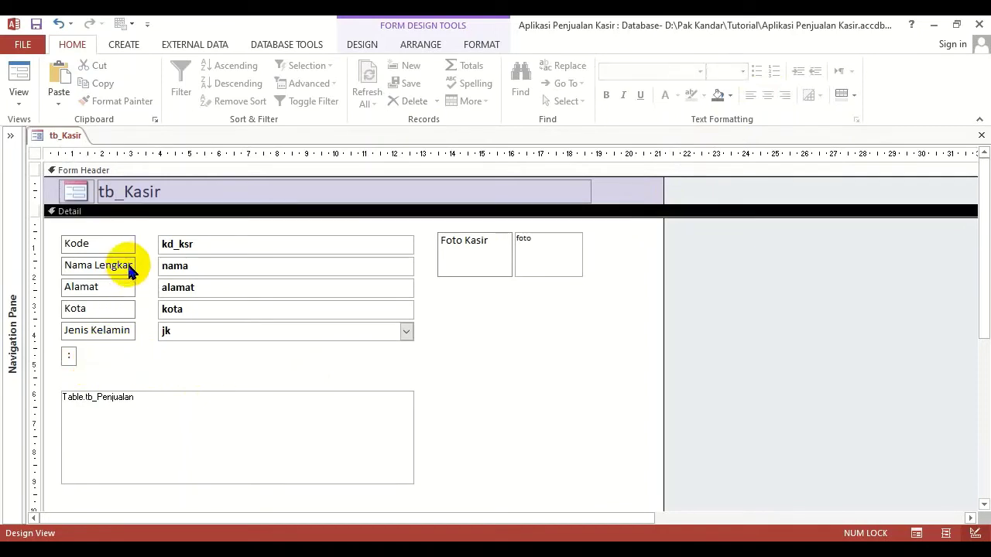
Widen the five labels from Kode to Jenis Kelamin slightly leftwards so that the Nama Lengkap caption fits
{"action": "left_click_drag", "start_coordinate": [113, 345], "coordinate": [128, 232]}
{"action": "left_click_drag", "start_coordinate": [61, 244], "coordinate": [54, 244]}
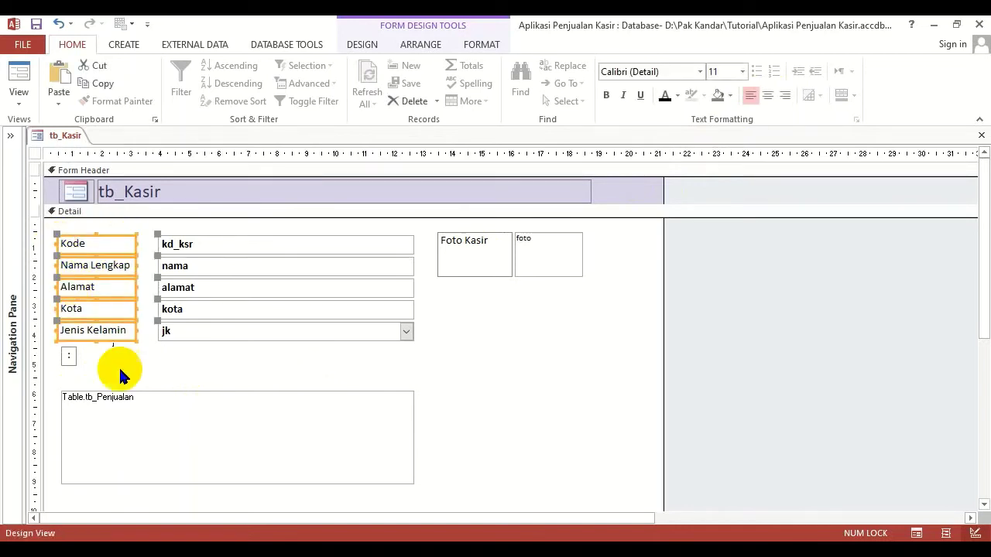
{"action": "left_click", "coordinate": [95, 372]}
Place the colon label between the Kode label and the kd_ksr field, and paste four copies below it
{"action": "left_click", "coordinate": [69, 354]}
{"action": "left_click_drag", "start_coordinate": [68, 356], "coordinate": [146, 250]}
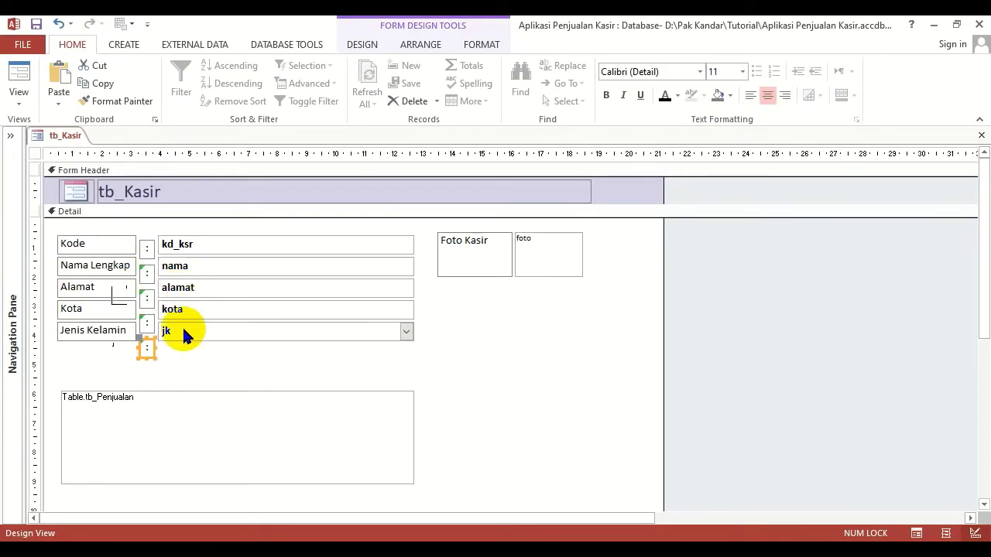
Ignore the unassociated-label error on each of the four copied colon labels
{"action": "left_click", "coordinate": [122, 349]}
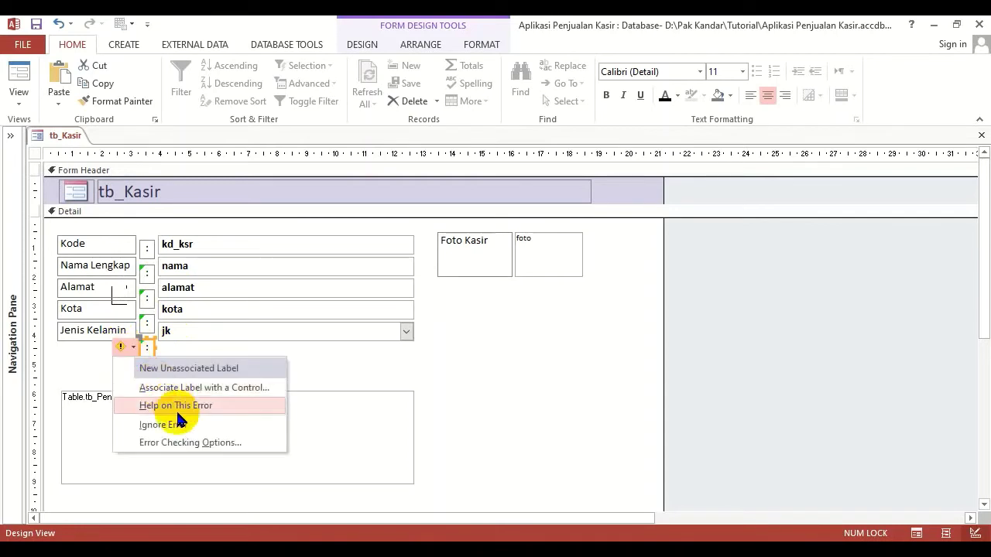
{"action": "left_click", "coordinate": [175, 423]}
{"action": "left_click", "coordinate": [148, 325]}
{"action": "left_click", "coordinate": [131, 325]}
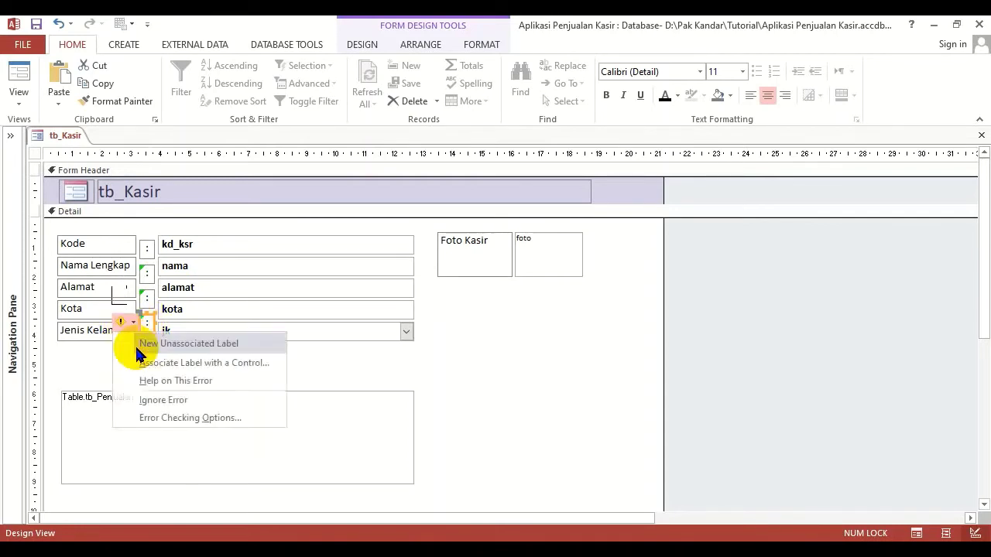
{"action": "left_click", "coordinate": [158, 401]}
{"action": "left_click", "coordinate": [144, 298]}
{"action": "left_click", "coordinate": [128, 298]}
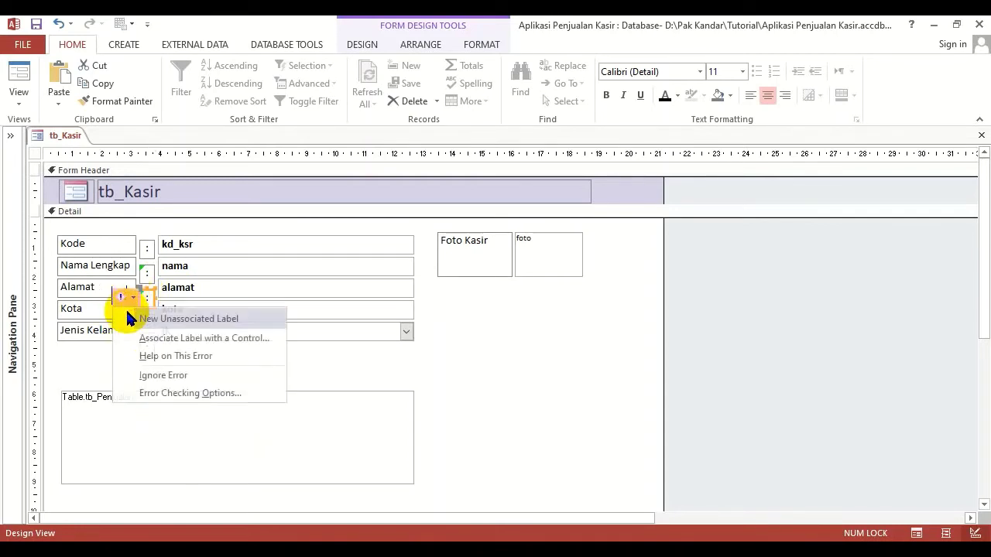
{"action": "left_click", "coordinate": [152, 373]}
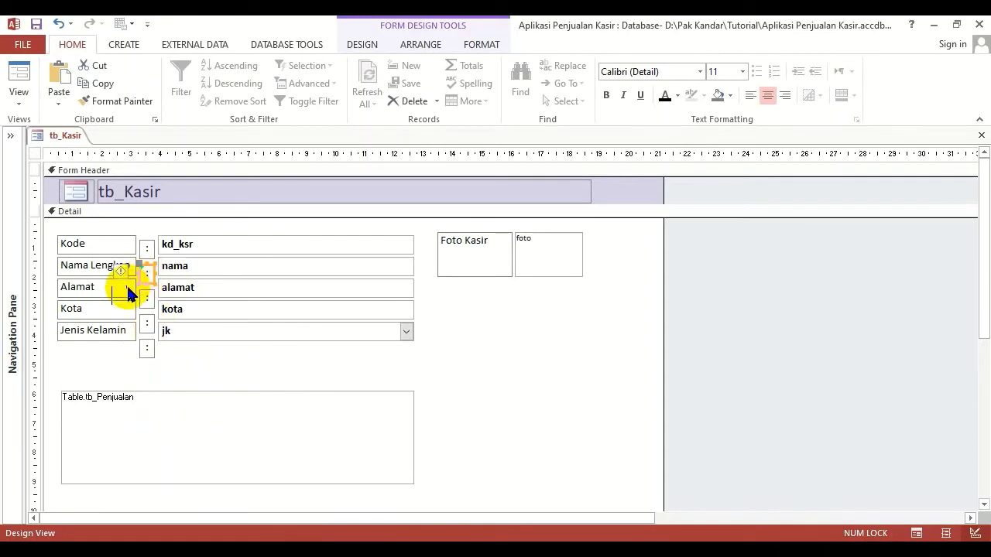
{"action": "left_click", "coordinate": [130, 283]}
{"action": "left_click", "coordinate": [153, 349]}
{"action": "left_click", "coordinate": [207, 358]}
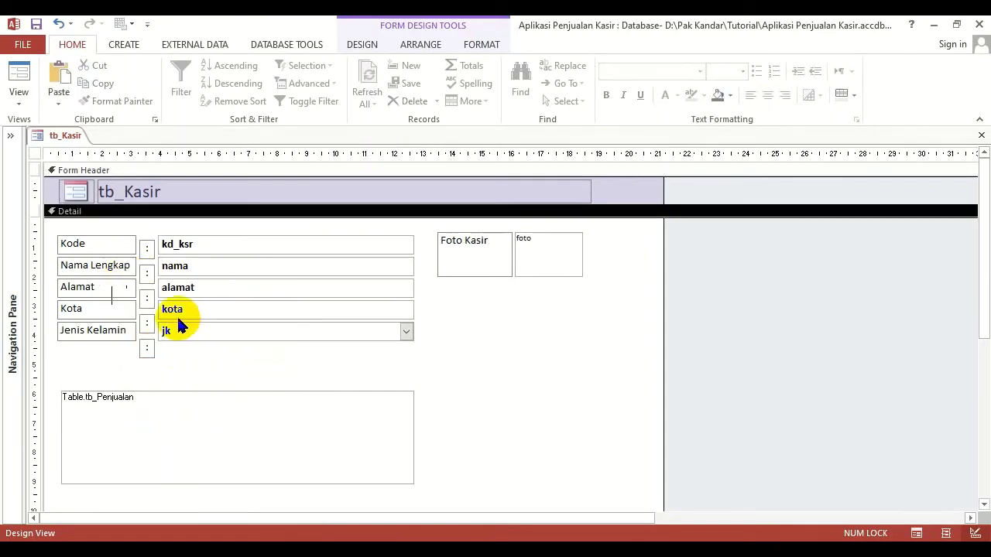
Shift the column of five colon labels slightly left so it sits against the field captions
{"action": "left_click_drag", "start_coordinate": [151, 227], "coordinate": [150, 359]}
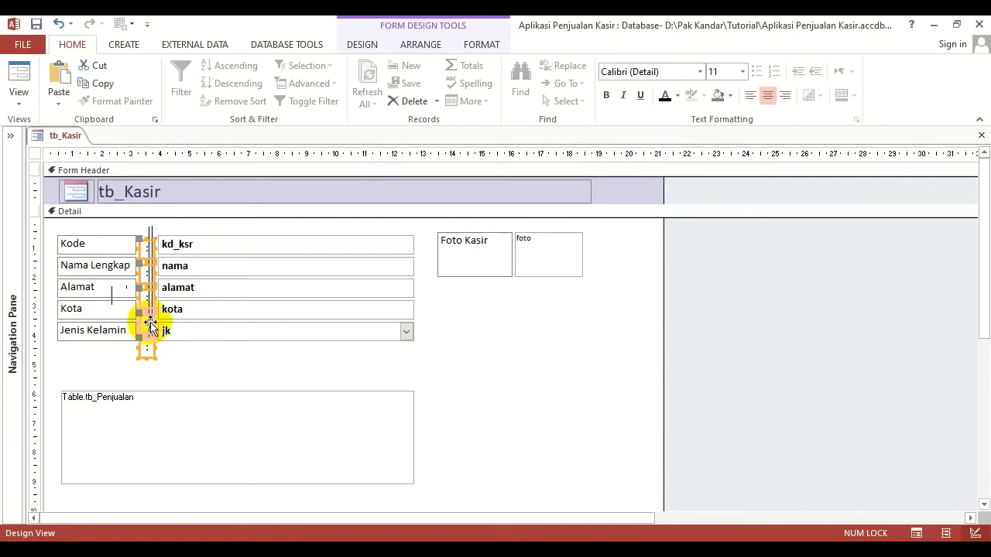
{"action": "left_click", "coordinate": [198, 369]}
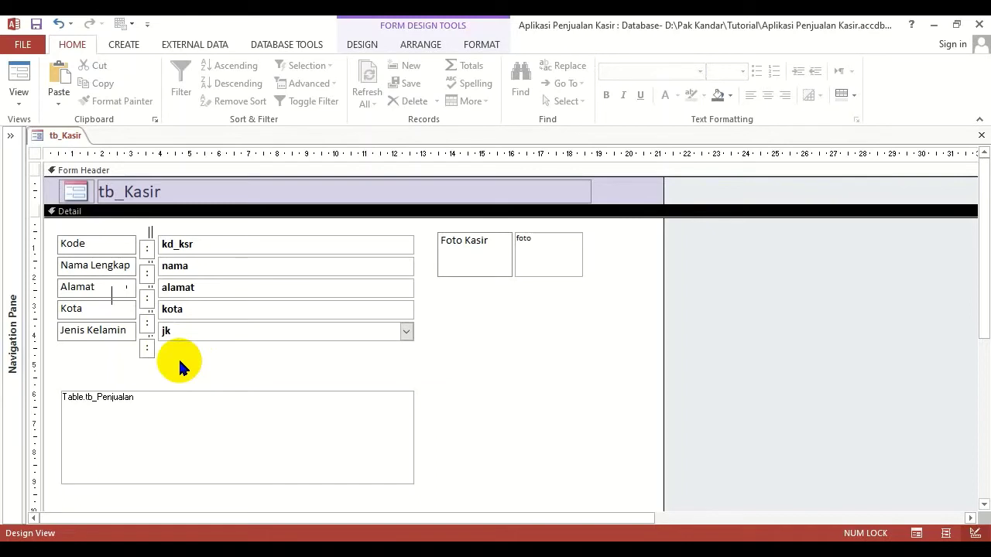
{"action": "left_click", "coordinate": [358, 45]}
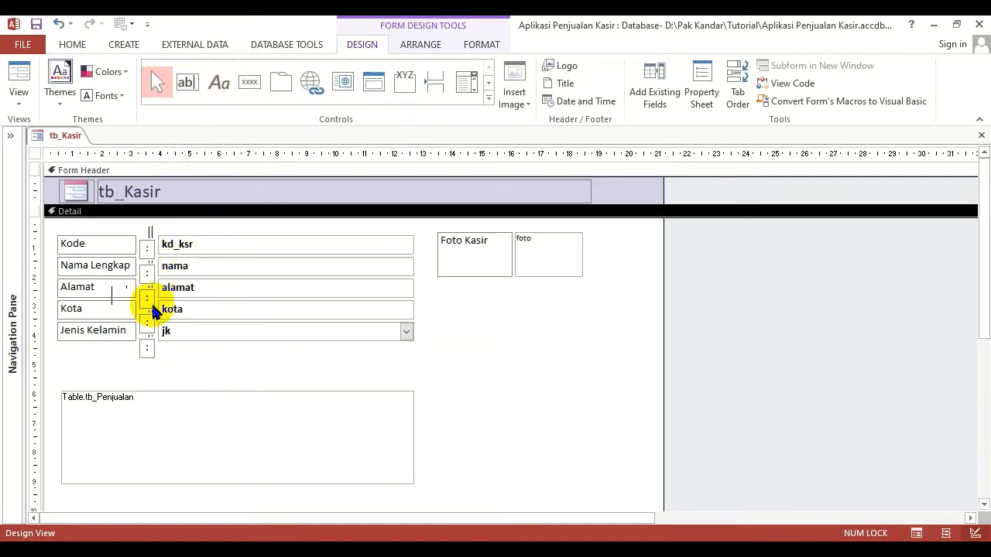
{"action": "left_click_drag", "start_coordinate": [150, 372], "coordinate": [142, 249]}
Extend the left edges of the five field boxes from kd_ksr to jk to meet the colon labels
{"action": "left_click_drag", "start_coordinate": [206, 364], "coordinate": [240, 234]}
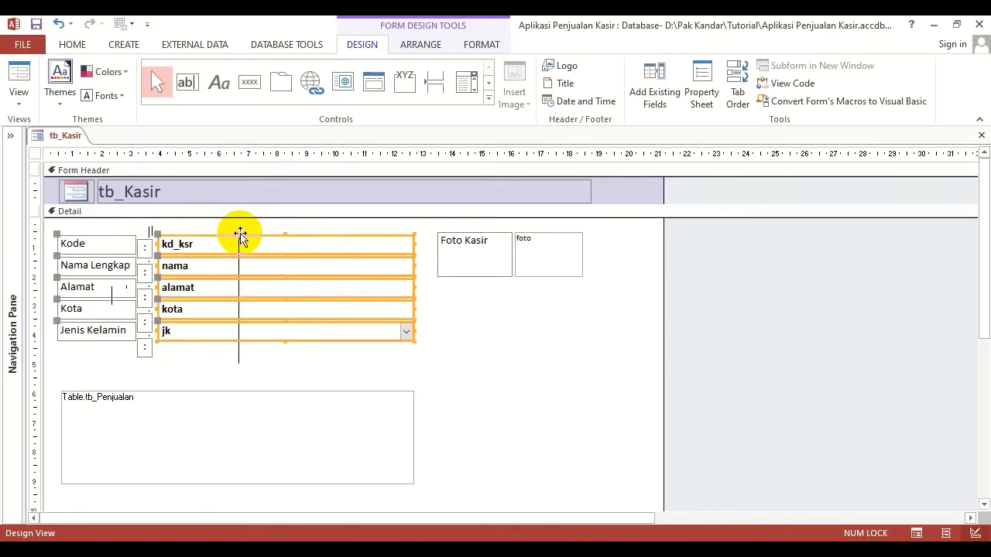
{"action": "left_click", "coordinate": [191, 374]}
{"action": "left_click_drag", "start_coordinate": [138, 366], "coordinate": [137, 238]}
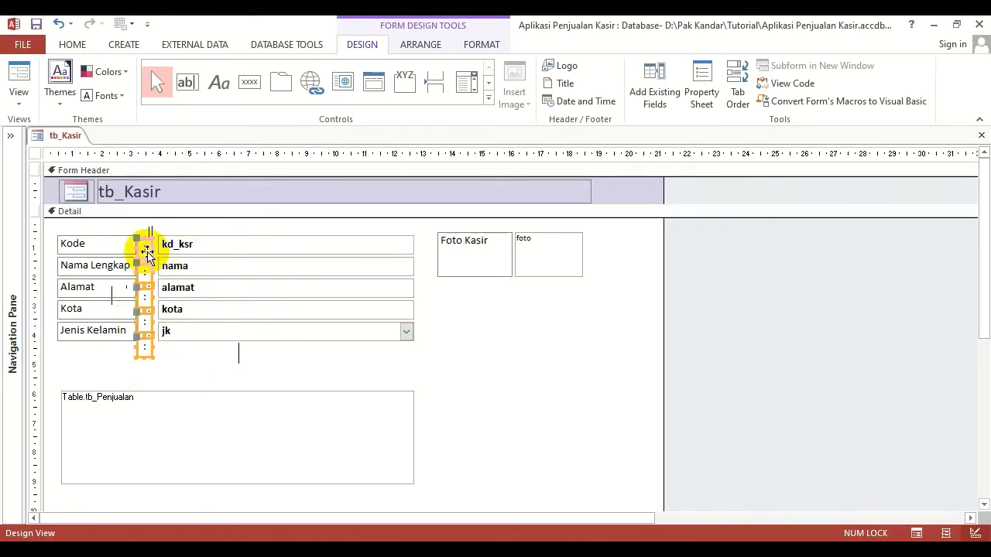
{"action": "left_click_drag", "start_coordinate": [209, 350], "coordinate": [230, 237]}
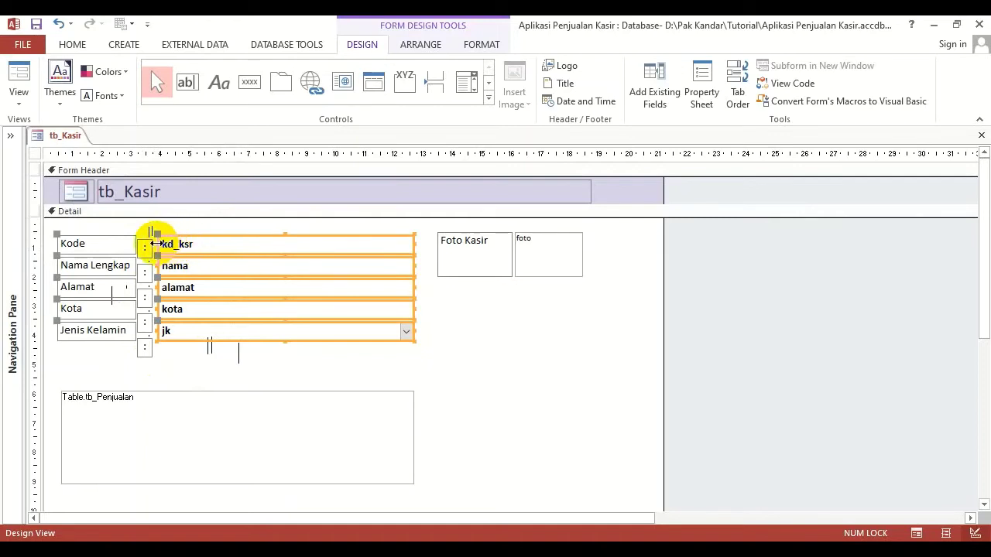
{"action": "mouse_move", "coordinate": [152, 243]}
{"action": "left_mouse_down"}
{"action": "mouse_move", "coordinate": [300, 244]}
{"action": "mouse_move", "coordinate": [153, 244]}
{"action": "left_mouse_up"}
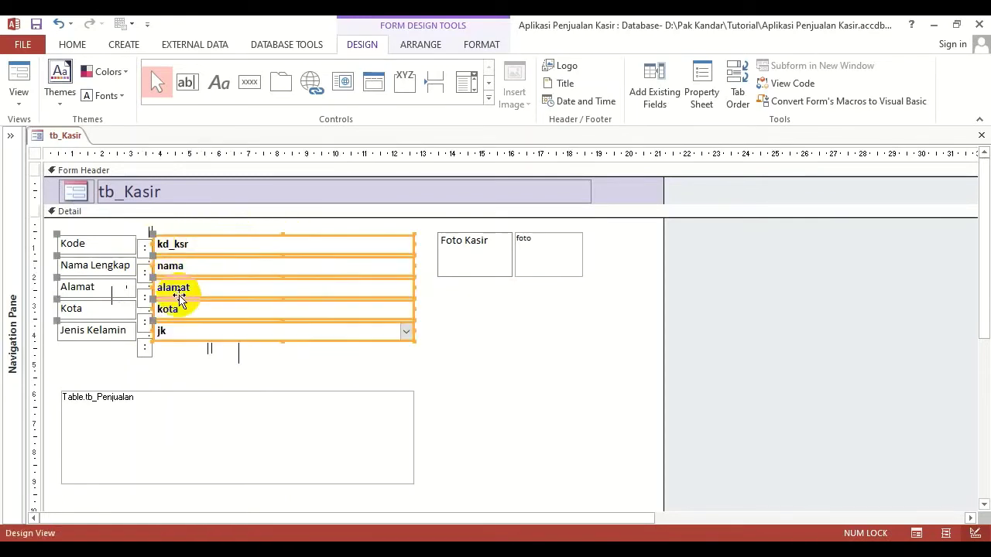
{"action": "left_click", "coordinate": [105, 215]}
Align the Kode label, its colon and the kd_ksr field by their top edges
{"action": "left_click_drag", "start_coordinate": [100, 231], "coordinate": [204, 246]}
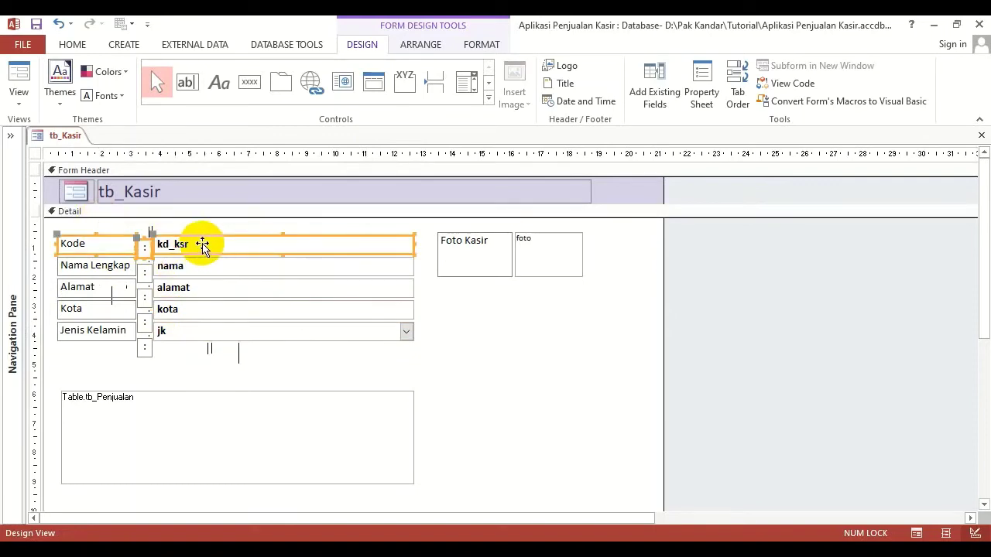
{"action": "left_click", "coordinate": [422, 43]}
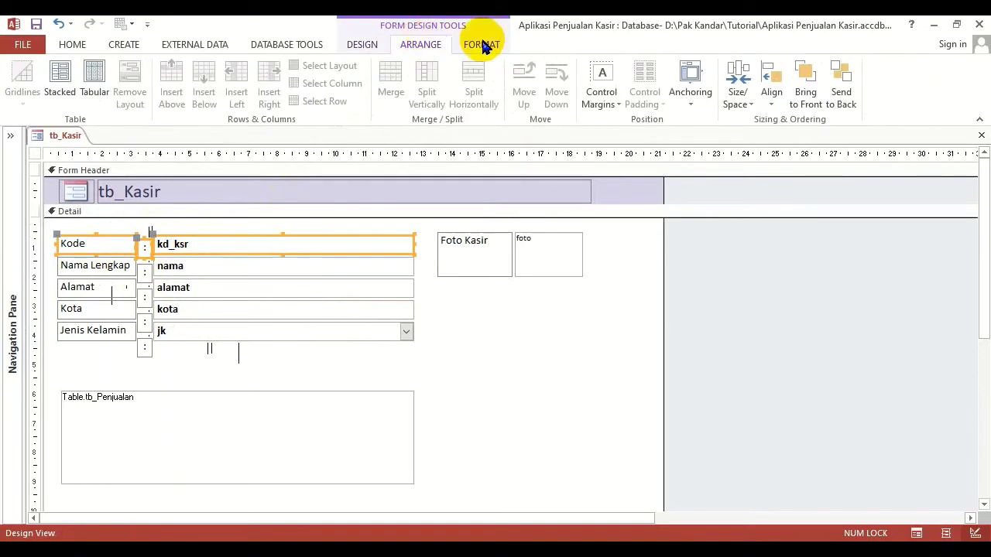
{"action": "left_click", "coordinate": [766, 91]}
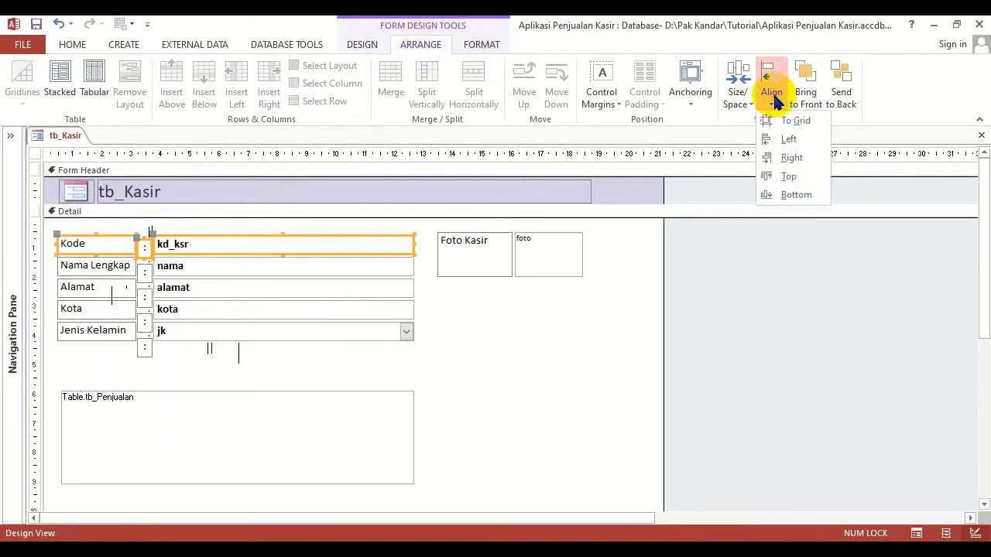
{"action": "left_click", "coordinate": [787, 176]}
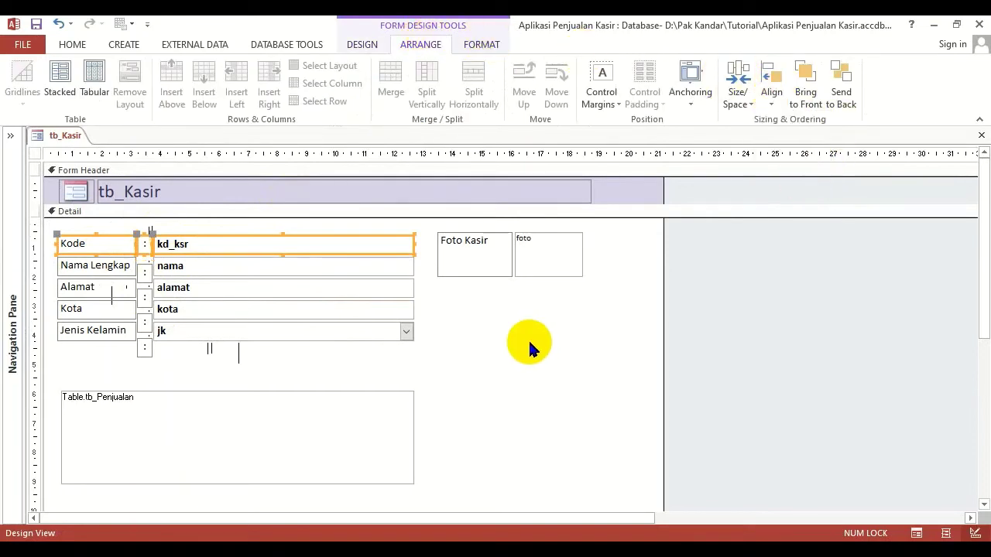
{"action": "left_click", "coordinate": [480, 358]}
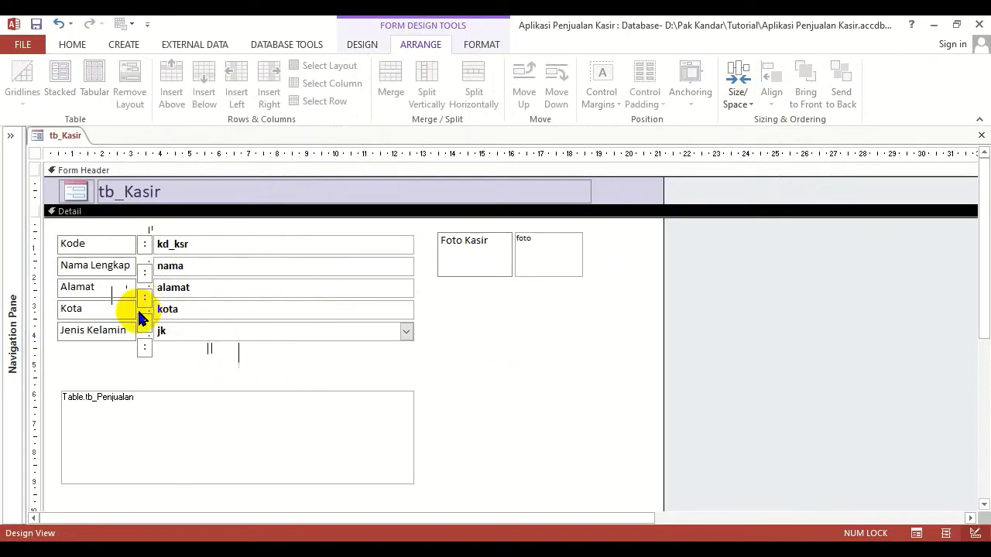
Align the Nama Lengkap label, its colon and the nama field by their top edges
{"action": "left_click_drag", "start_coordinate": [51, 269], "coordinate": [199, 271]}
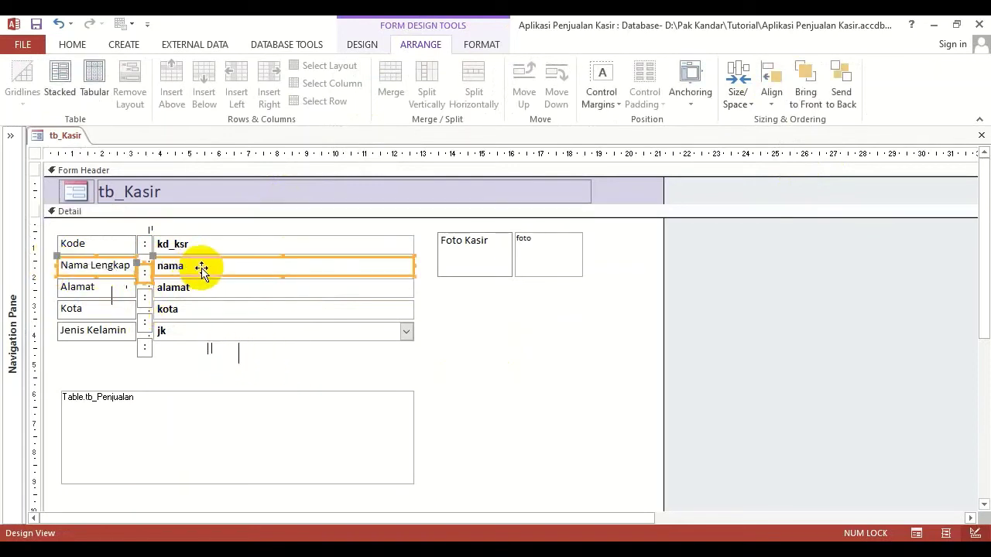
{"action": "left_click", "coordinate": [770, 97]}
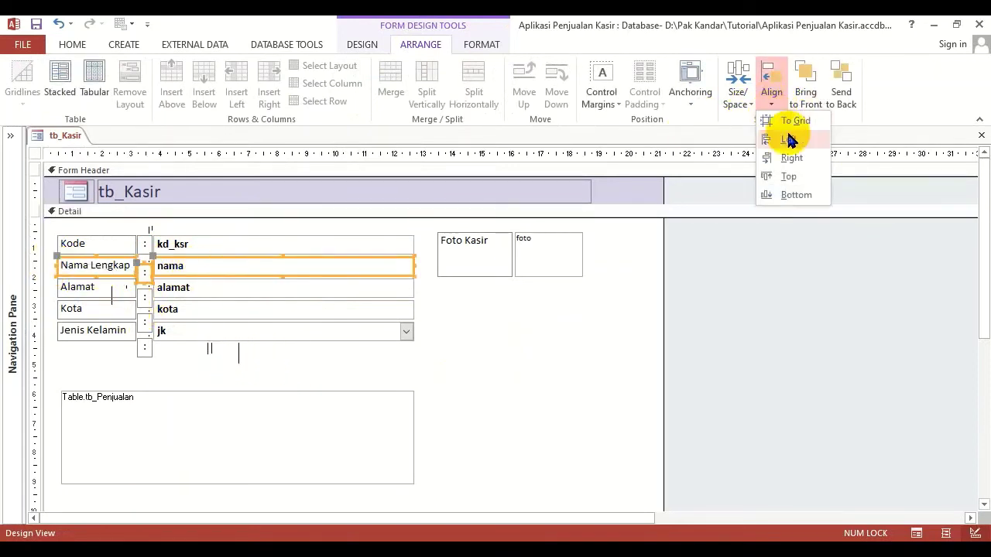
{"action": "left_click", "coordinate": [796, 176]}
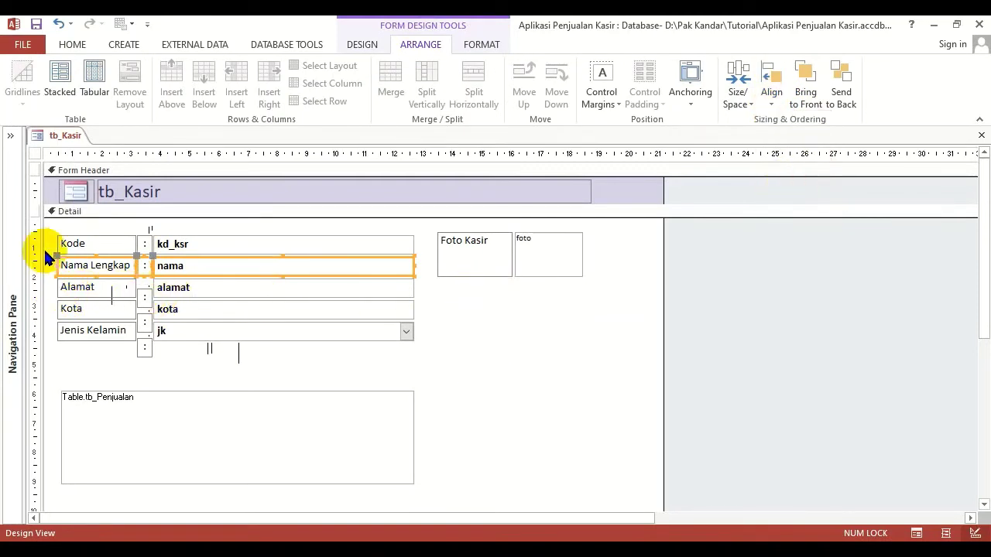
Align the Alamat label, its colon and the alamat field by their top edges
{"action": "left_click_drag", "start_coordinate": [55, 287], "coordinate": [187, 293]}
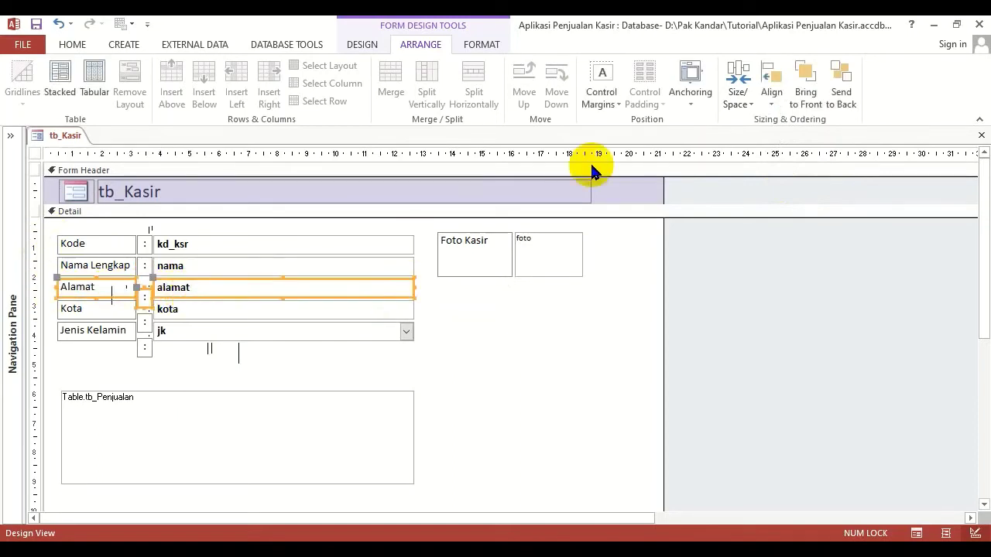
{"action": "left_click", "coordinate": [769, 107]}
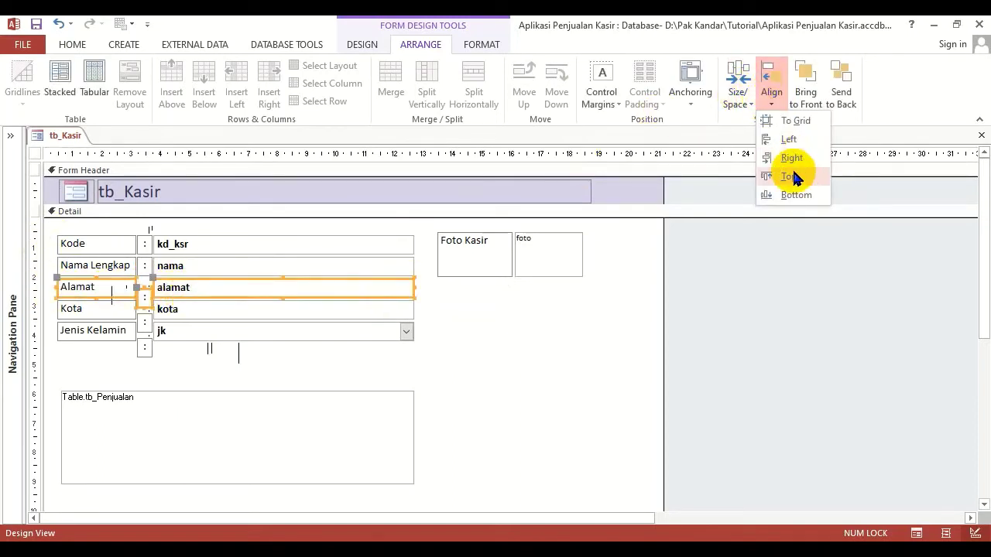
{"action": "left_click", "coordinate": [797, 175]}
Align the Kota label, its colon and the kota field by their top edges
{"action": "left_click_drag", "start_coordinate": [44, 309], "coordinate": [192, 316]}
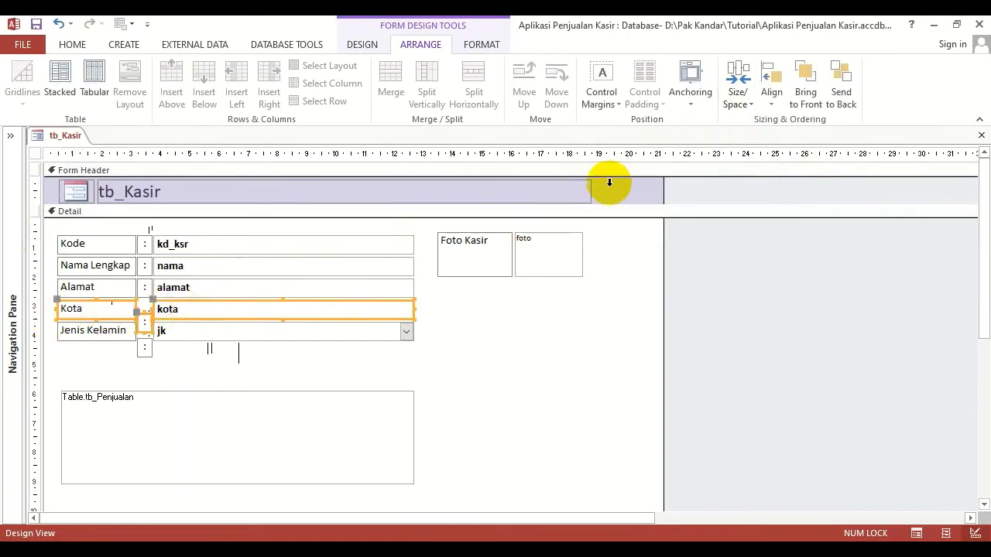
{"action": "left_click", "coordinate": [780, 103]}
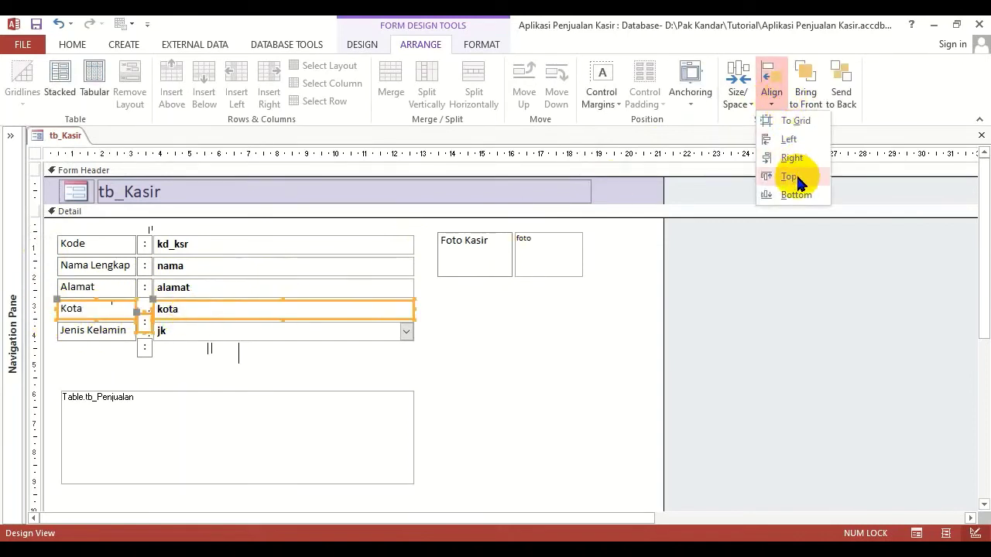
{"action": "left_click", "coordinate": [798, 176]}
Align the Jenis Kelamin label, its colon and the jk field by their top edges
{"action": "left_click_drag", "start_coordinate": [44, 332], "coordinate": [203, 344]}
{"action": "left_click", "coordinate": [771, 99]}
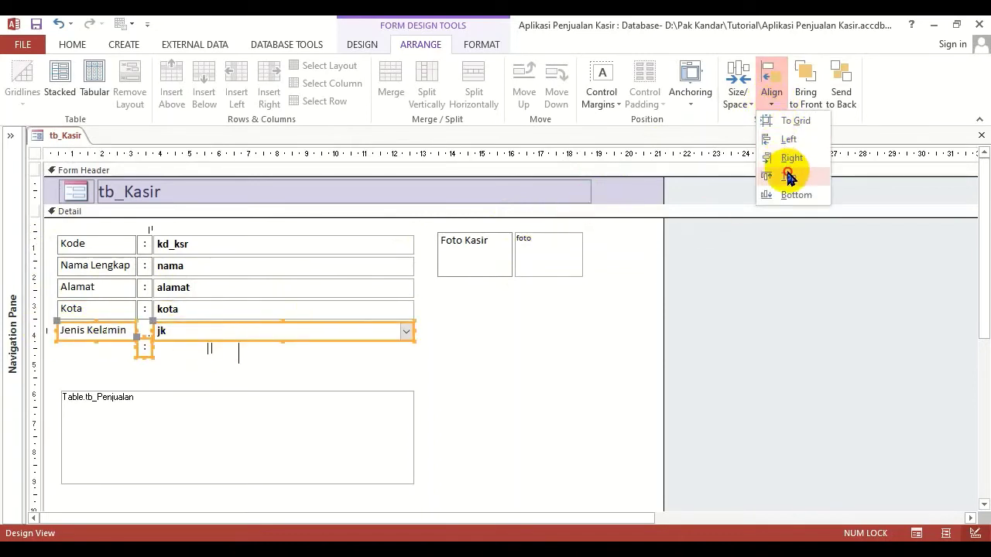
{"action": "left_click", "coordinate": [791, 176]}
{"action": "left_click", "coordinate": [250, 345]}
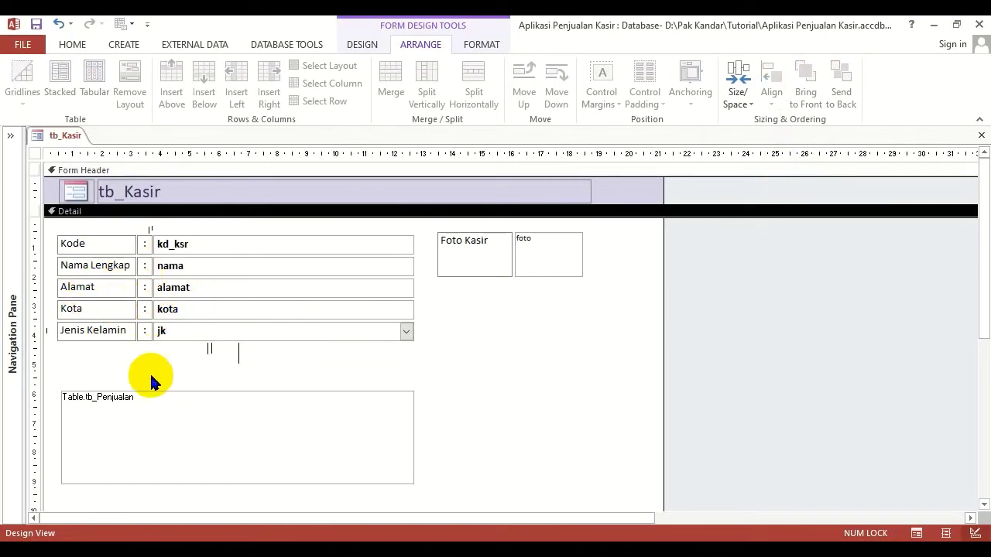
Try to move the Table.tb_Penjualan subform up beneath the fields, and undo the move
{"action": "left_click", "coordinate": [151, 418]}
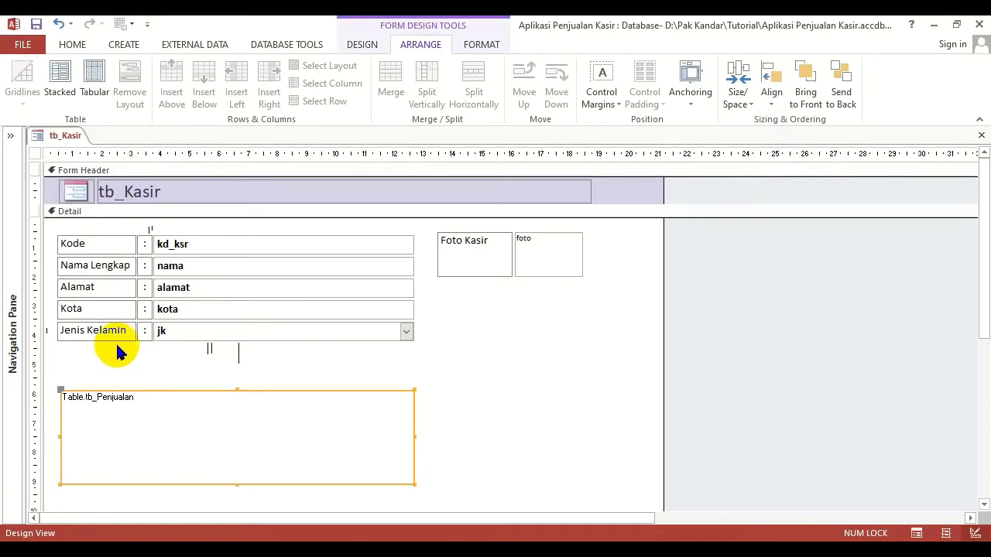
{"action": "left_click", "coordinate": [338, 380]}
{"action": "left_click_drag", "start_coordinate": [186, 411], "coordinate": [232, 387]}
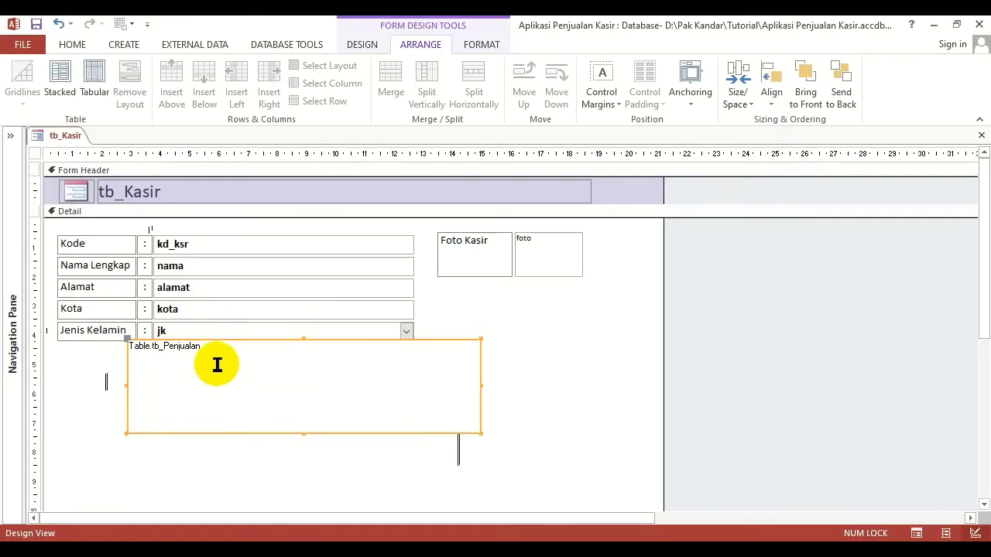
{"action": "key", "text": "ctrl+z"}
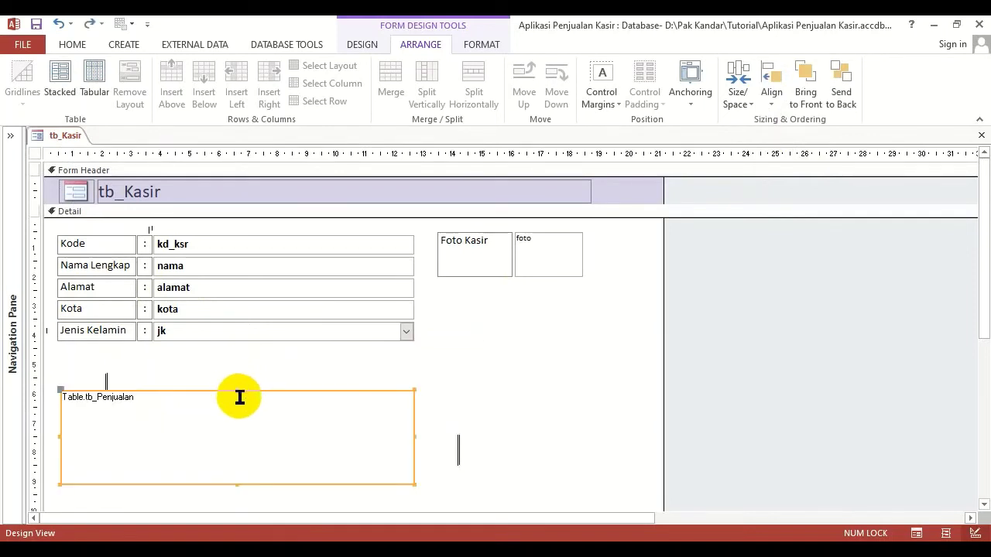
Extend the Table.tb_Penjualan subform up to just below the Jenis Kelamin row and left to the captions' left edge
{"action": "left_click_drag", "start_coordinate": [236, 388], "coordinate": [233, 342]}
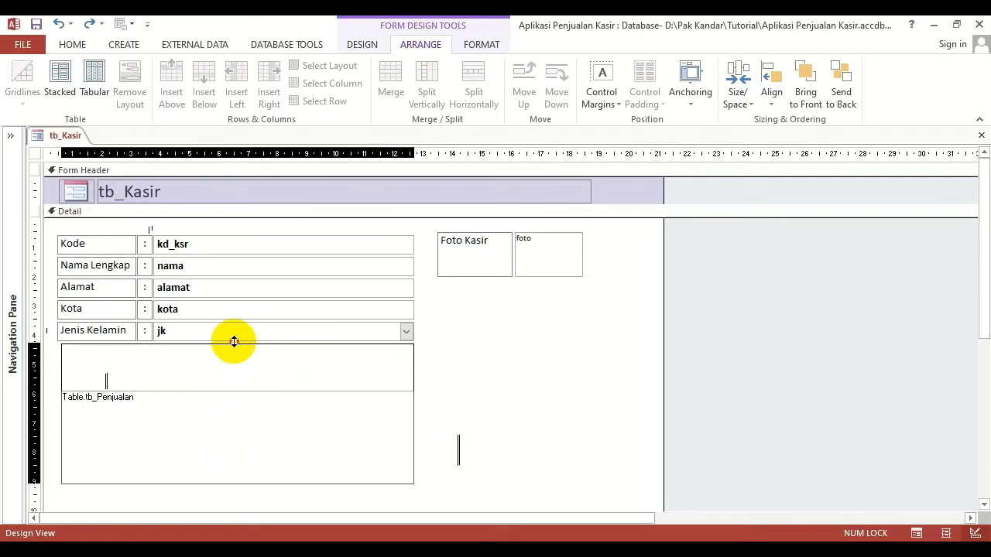
{"action": "left_click_drag", "start_coordinate": [234, 341], "coordinate": [230, 349]}
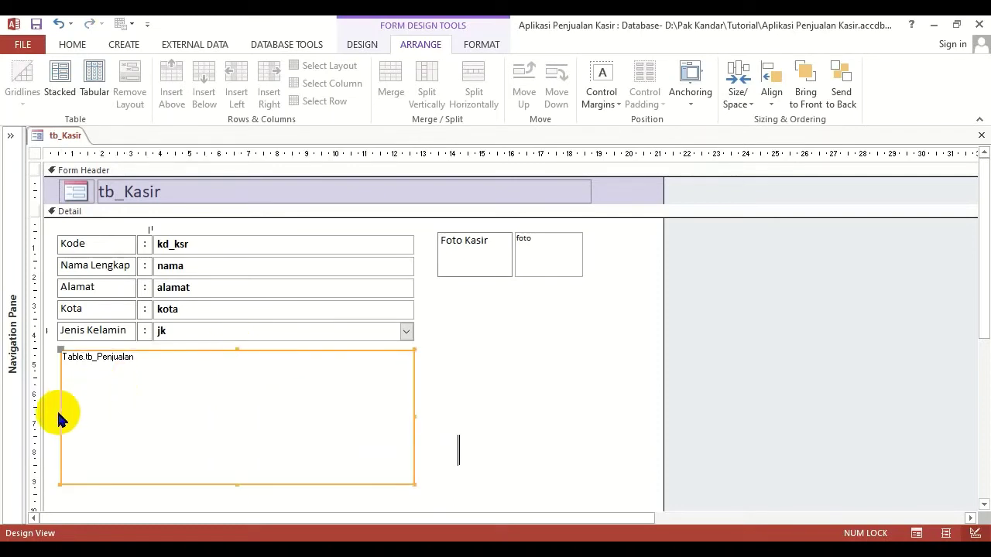
{"action": "left_click_drag", "start_coordinate": [60, 417], "coordinate": [57, 419]}
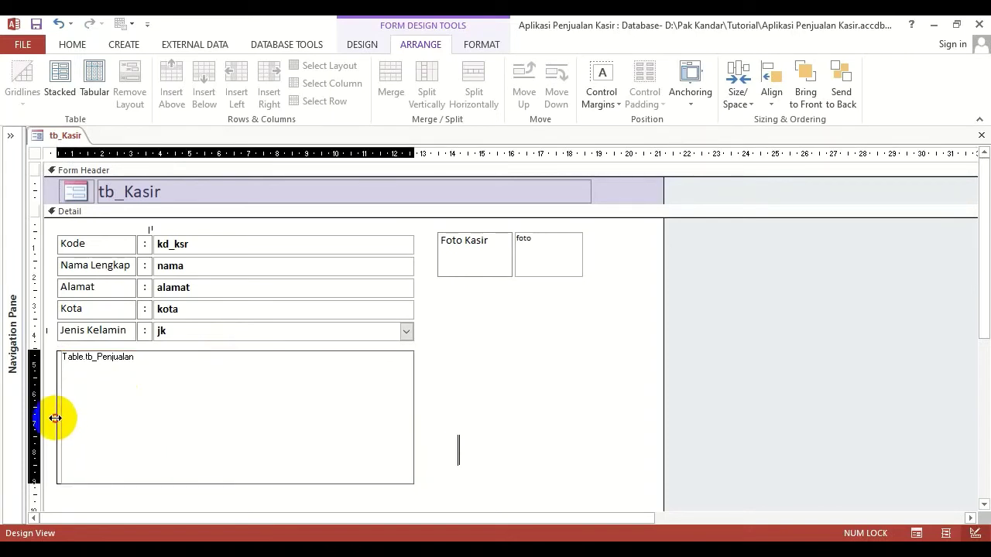
{"action": "left_click_drag", "start_coordinate": [56, 417], "coordinate": [56, 418]}
{"action": "left_click", "coordinate": [516, 338]}
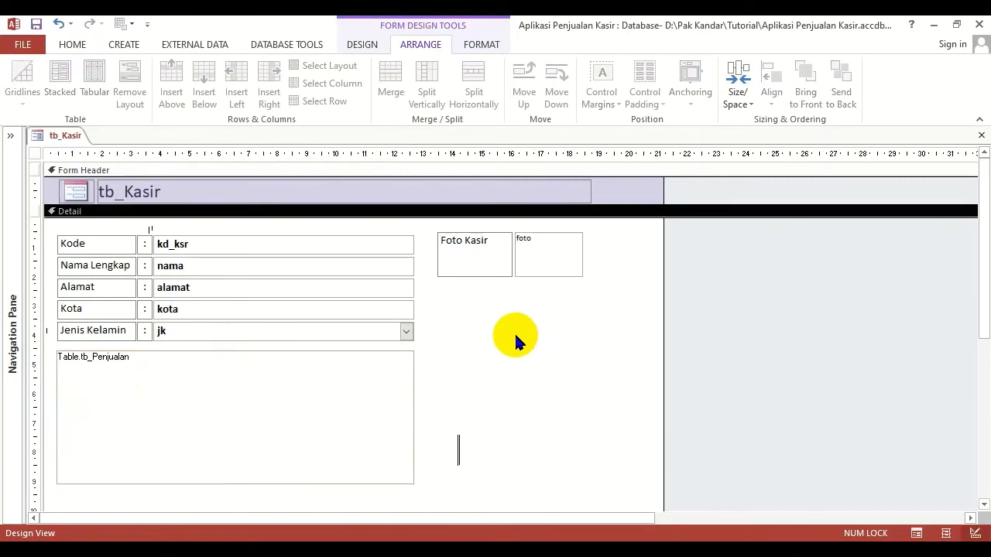
Move the Foto Kasir label and foto frame lower, and shorten the Table.tb_Penjualan subform by raising its bottom edge
{"action": "left_click_drag", "start_coordinate": [482, 266], "coordinate": [488, 323]}
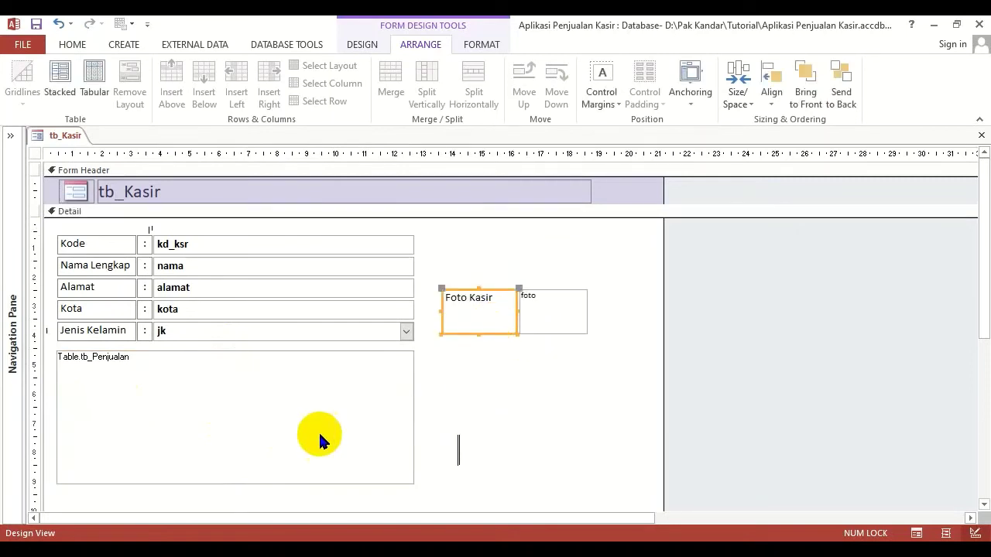
{"action": "left_click", "coordinate": [250, 469]}
{"action": "left_click_drag", "start_coordinate": [236, 484], "coordinate": [243, 436]}
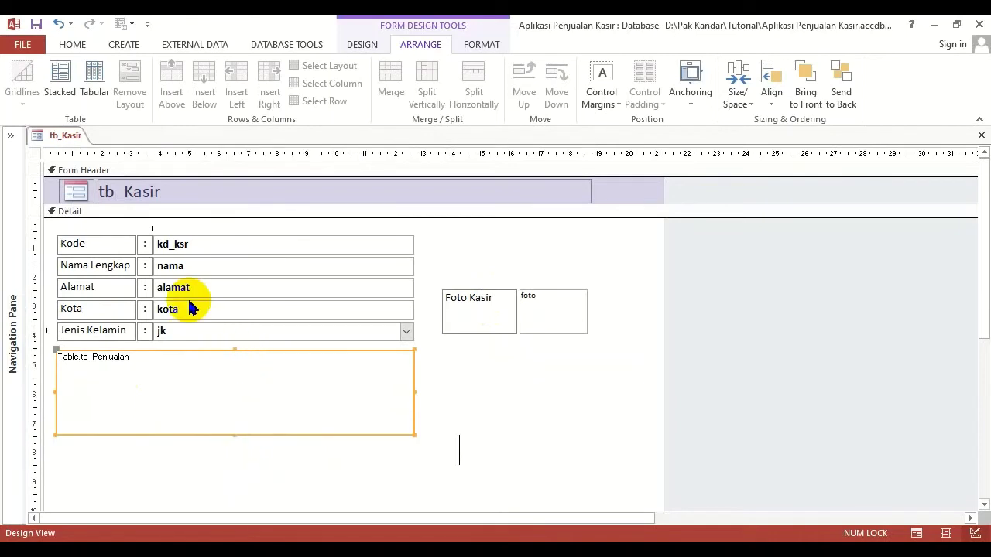
Shift all captions, colons, field boxes and the Table.tb_Penjualan subform together slightly up and left
{"action": "left_click_drag", "start_coordinate": [347, 464], "coordinate": [68, 233]}
{"action": "left_click_drag", "start_coordinate": [101, 263], "coordinate": [100, 236]}
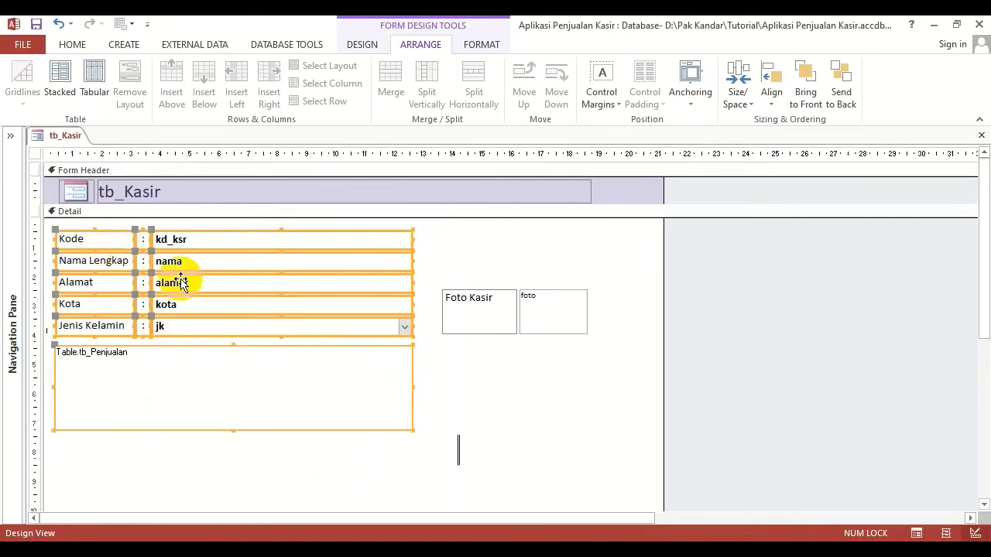
{"action": "left_click", "coordinate": [511, 396]}
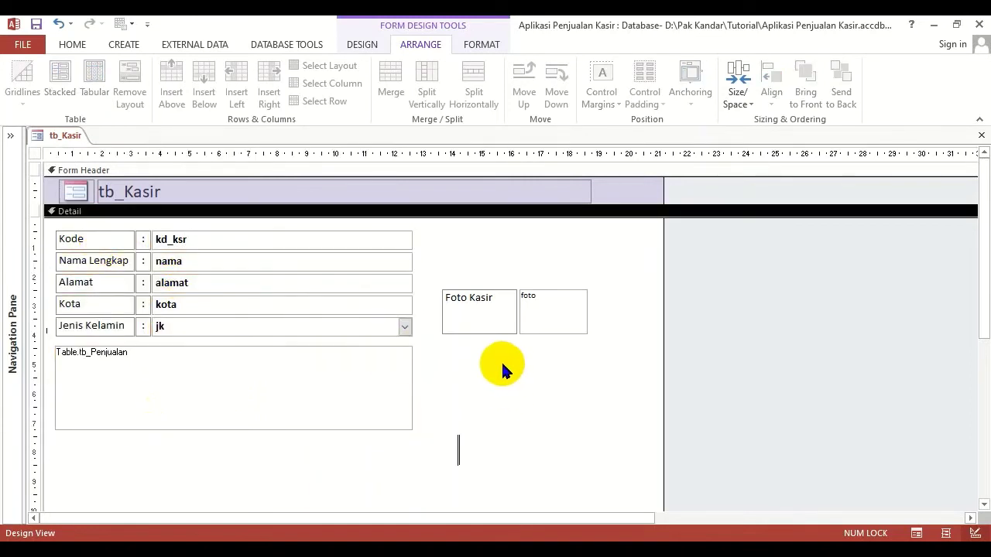
Center the text of the Foto Kasir label
{"action": "left_click", "coordinate": [498, 322]}
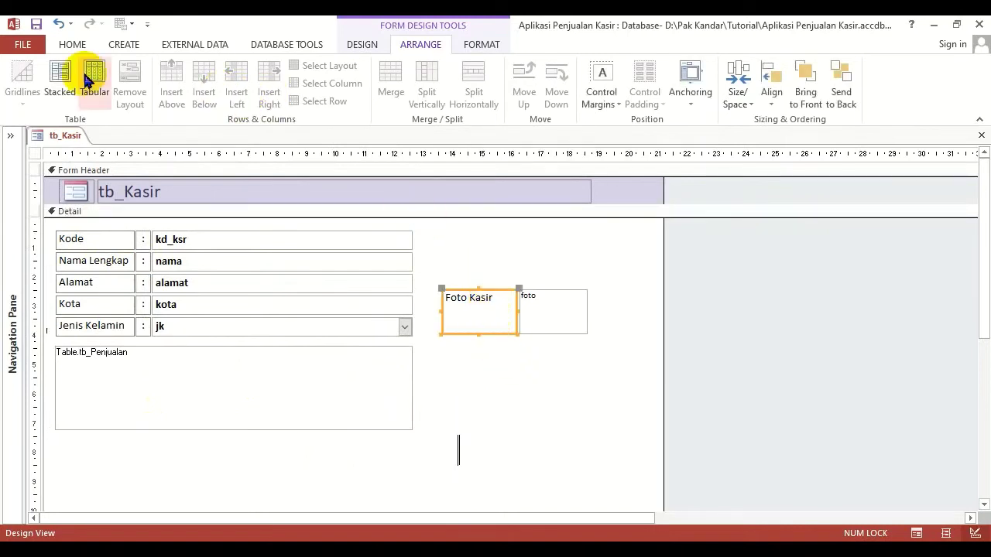
{"action": "left_click", "coordinate": [72, 44]}
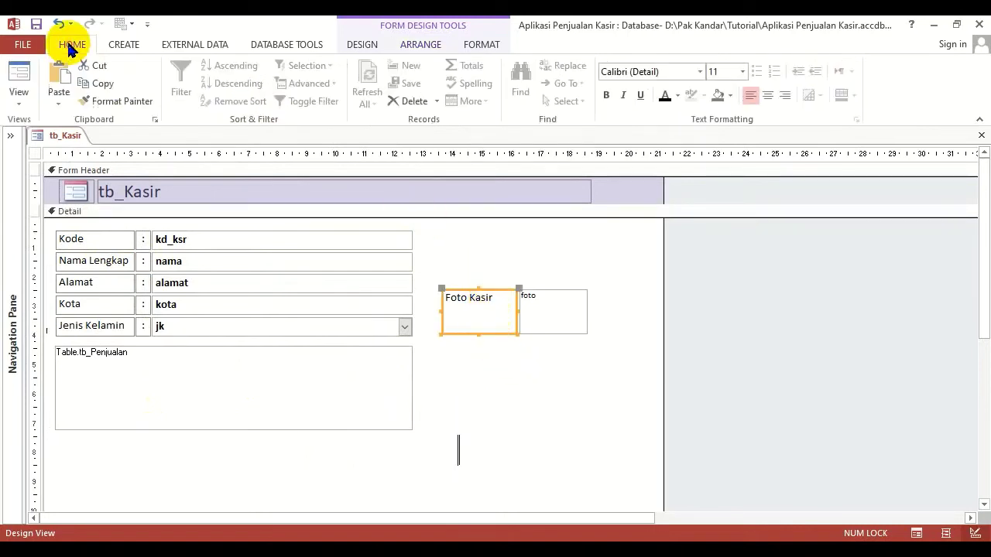
{"action": "left_click", "coordinate": [767, 95]}
Reduce the Foto Kasir label to one row's height and move it with the foto frame up beside the kd_ksr field
{"action": "left_click_drag", "start_coordinate": [480, 334], "coordinate": [454, 239]}
{"action": "left_click", "coordinate": [487, 327]}
{"action": "left_click", "coordinate": [480, 299]}
{"action": "left_click", "coordinate": [542, 299]}
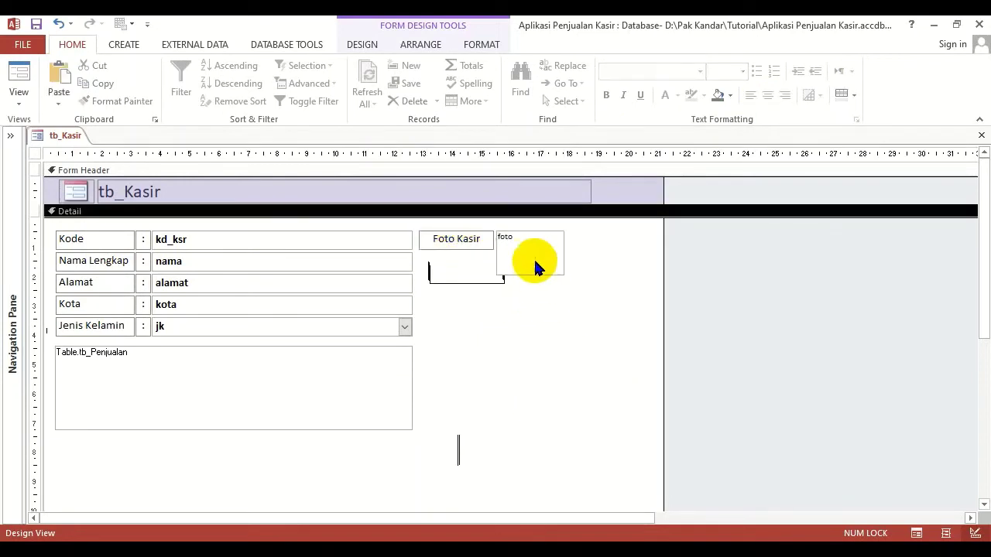
Make the foto frame taller by extending its bottom edge down to about the kota row
{"action": "left_click", "coordinate": [529, 244]}
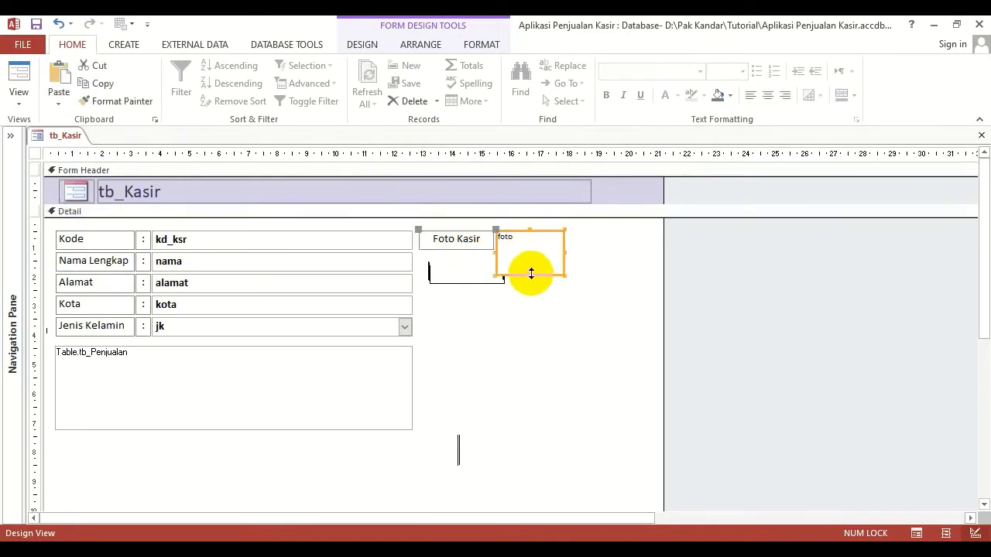
{"action": "left_click_drag", "start_coordinate": [531, 274], "coordinate": [534, 308]}
{"action": "left_click", "coordinate": [588, 282]}
Try to move the foto frame beneath its caption together with the attached label, and undo the move
{"action": "left_click_drag", "start_coordinate": [533, 269], "coordinate": [459, 294]}
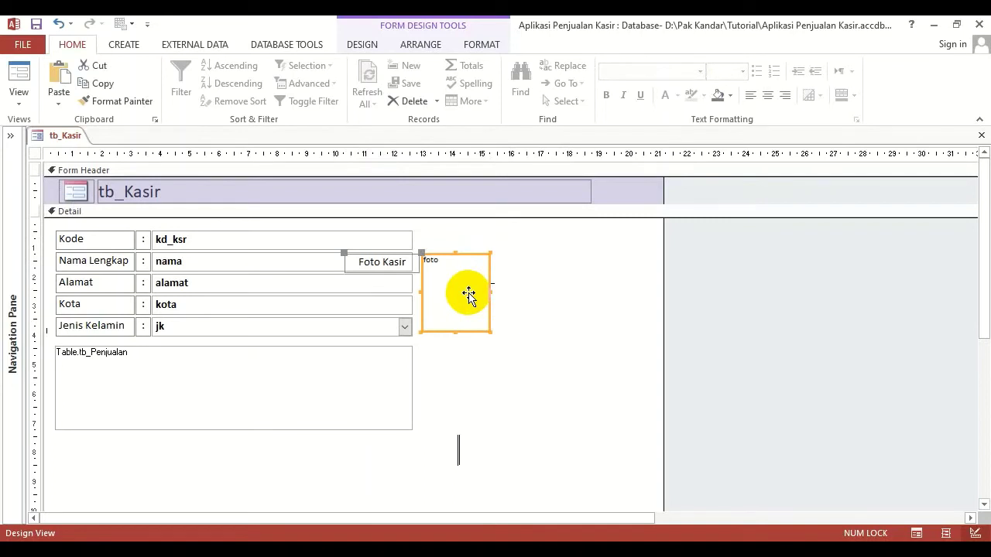
{"action": "left_click", "coordinate": [59, 23]}
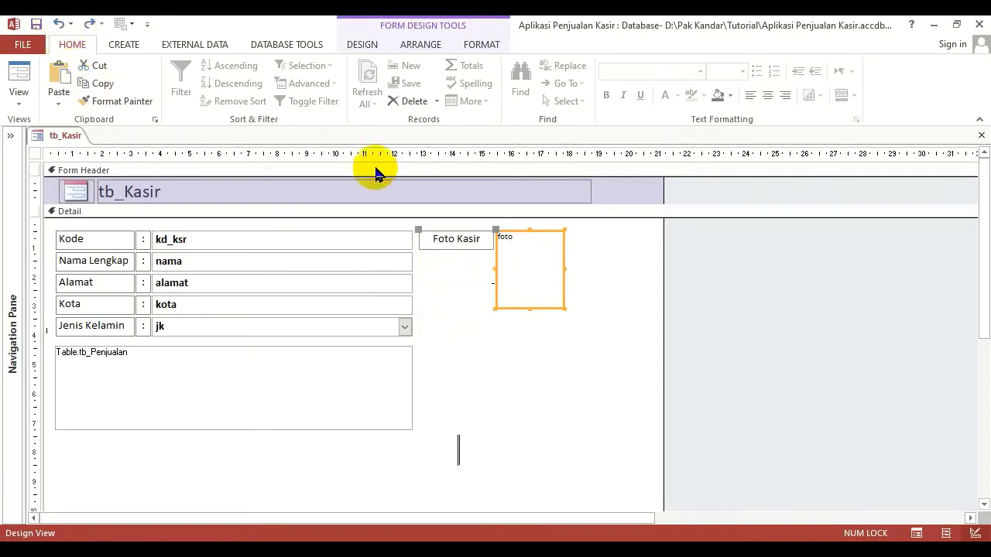
{"action": "left_click", "coordinate": [532, 268]}
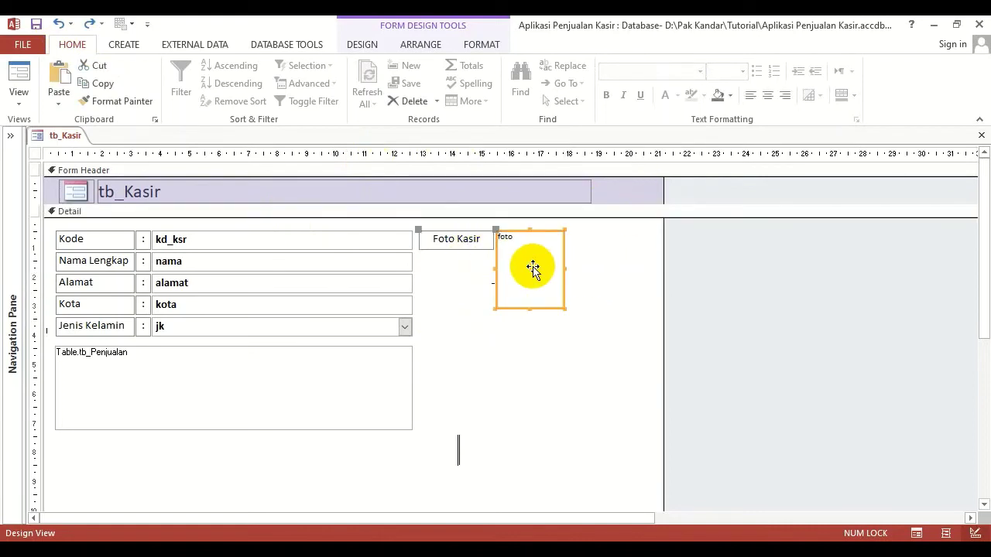
{"action": "left_click", "coordinate": [576, 261]}
Move only the foto frame, without its label, directly beneath the Foto Kasir label
{"action": "left_click", "coordinate": [537, 259]}
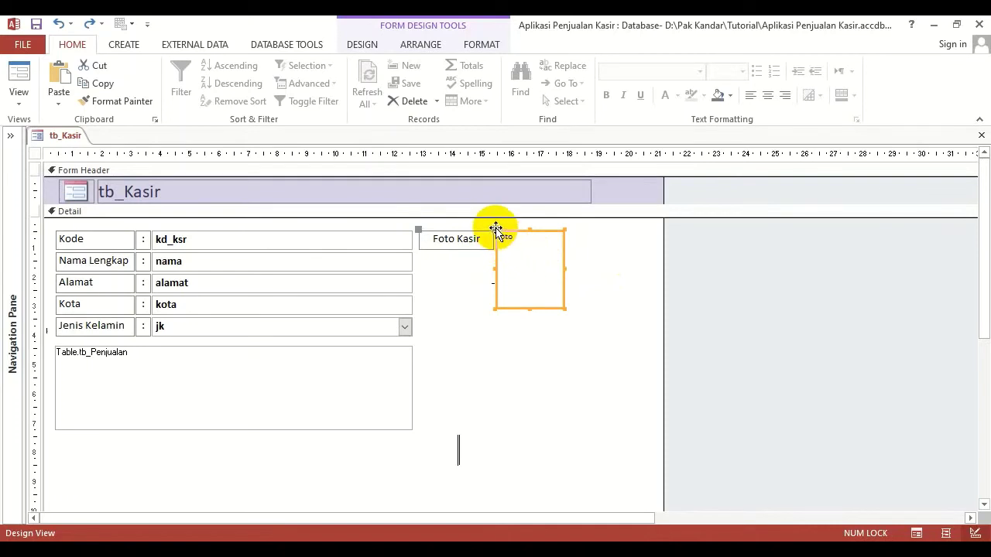
{"action": "left_click_drag", "start_coordinate": [495, 229], "coordinate": [421, 249]}
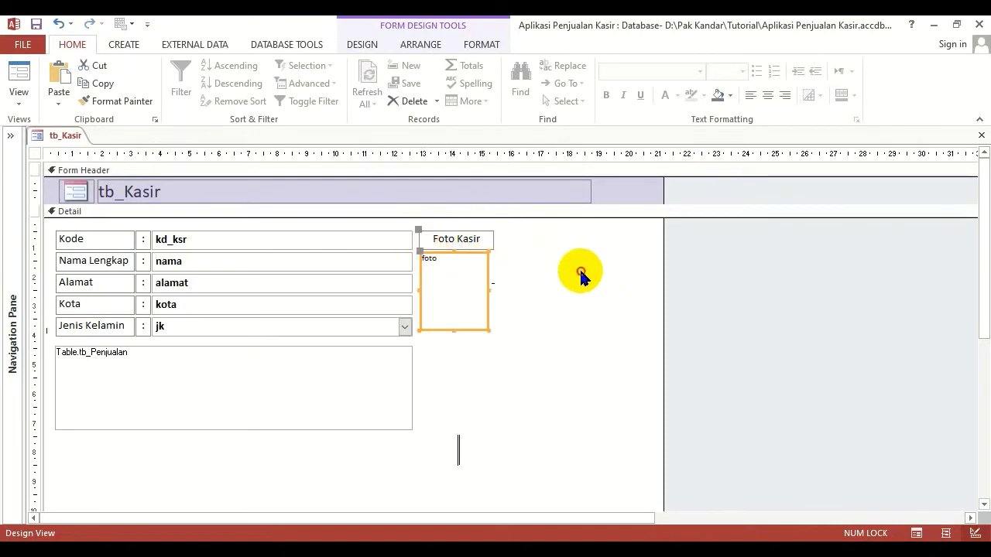
{"action": "left_click", "coordinate": [583, 281]}
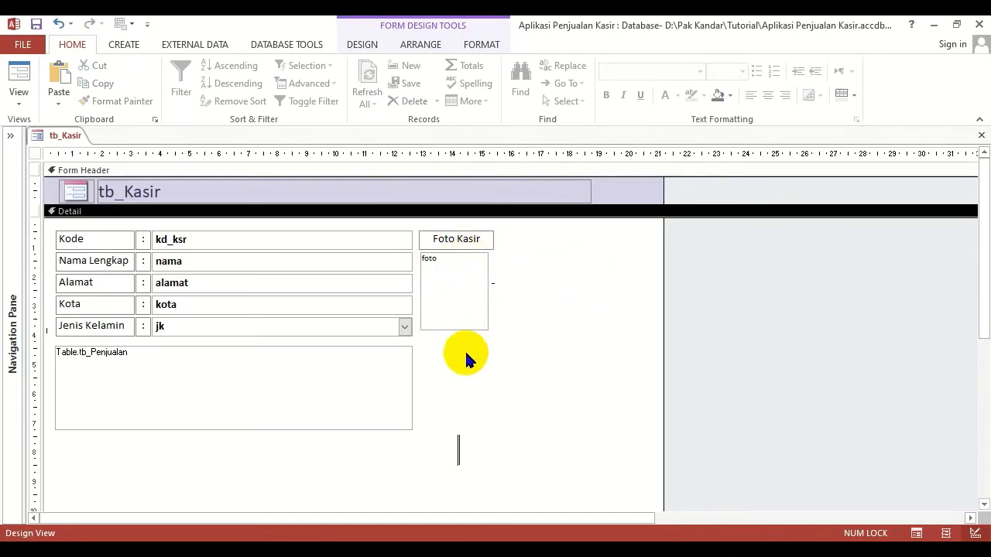
Align the Foto Kasir label and the foto frame by their left edges
{"action": "left_click_drag", "start_coordinate": [466, 359], "coordinate": [504, 240]}
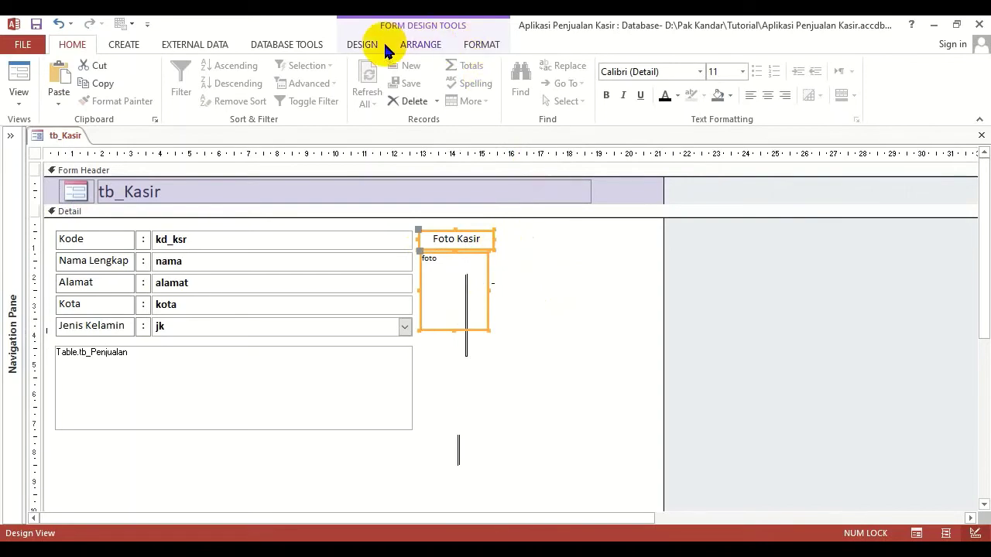
{"action": "left_click", "coordinate": [409, 46]}
{"action": "left_click", "coordinate": [770, 78]}
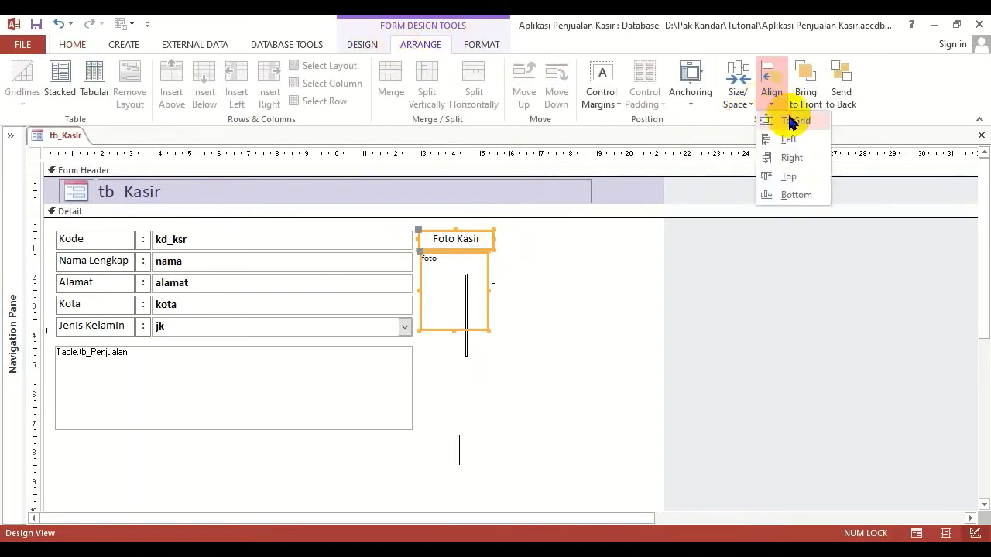
{"action": "left_click", "coordinate": [778, 138]}
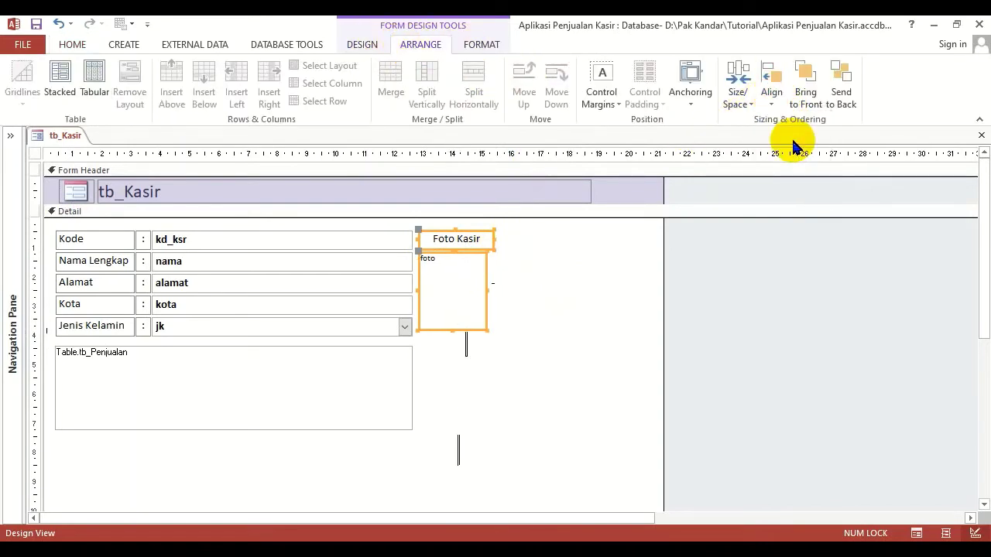
Size the Foto Kasir label and the foto frame to the widest of the two
{"action": "left_click", "coordinate": [771, 107]}
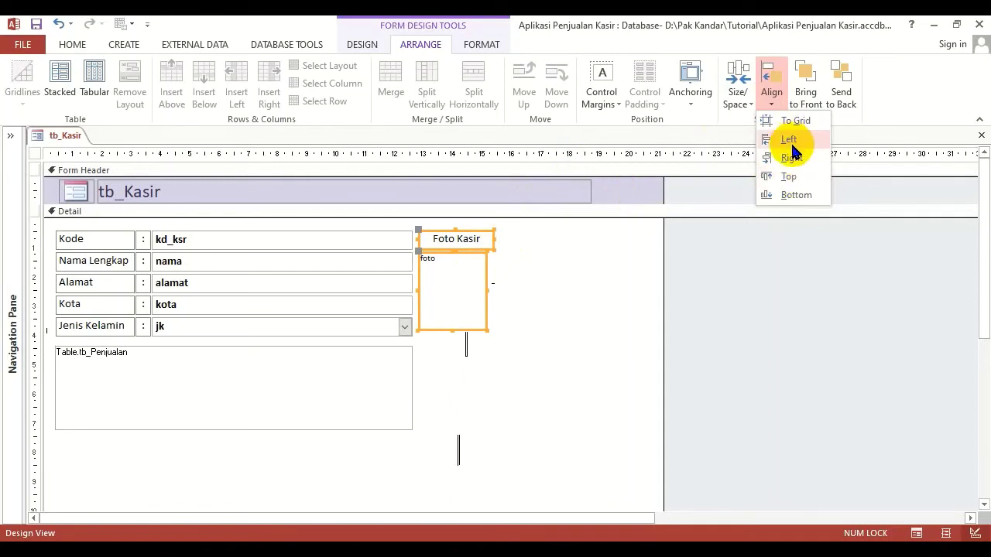
{"action": "left_click", "coordinate": [741, 104]}
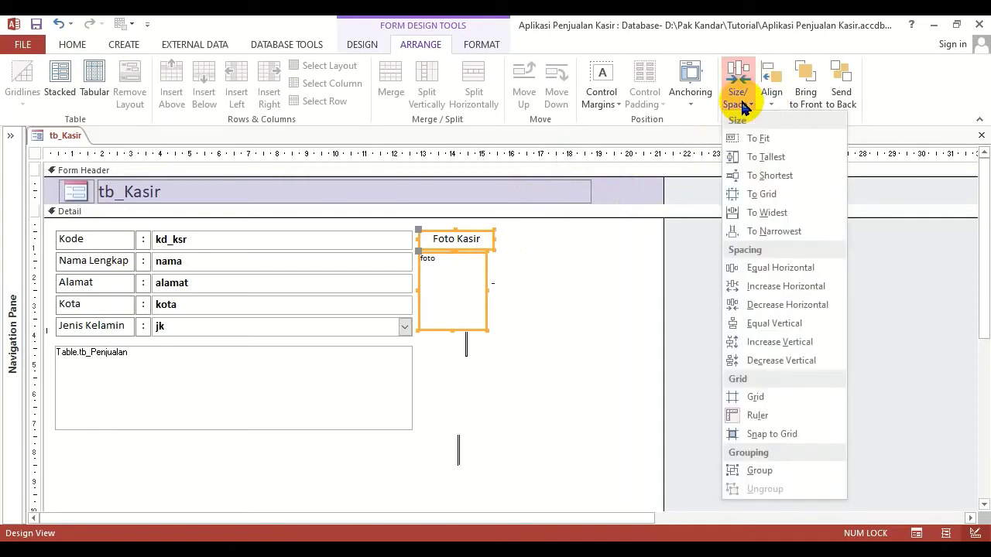
{"action": "left_click", "coordinate": [789, 214]}
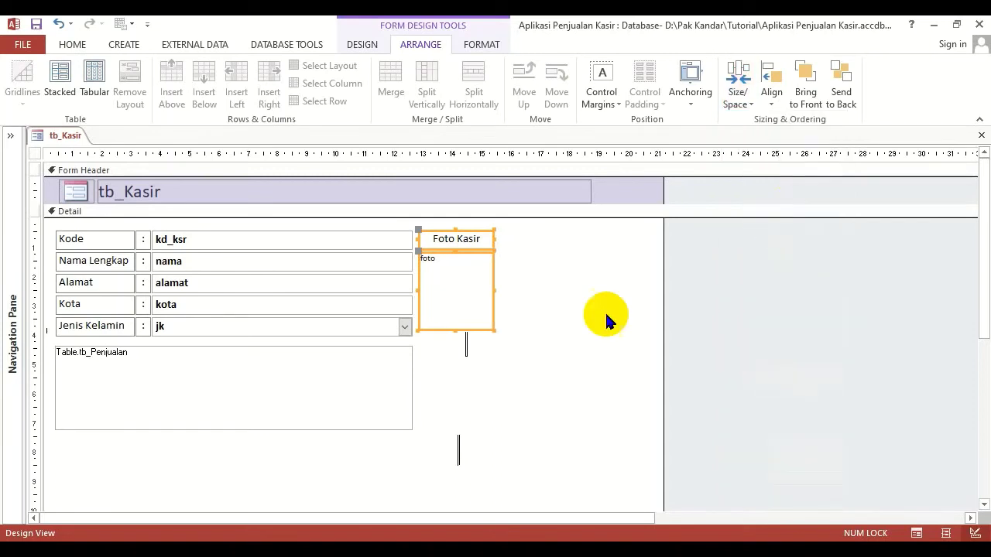
{"action": "left_click", "coordinate": [546, 336]}
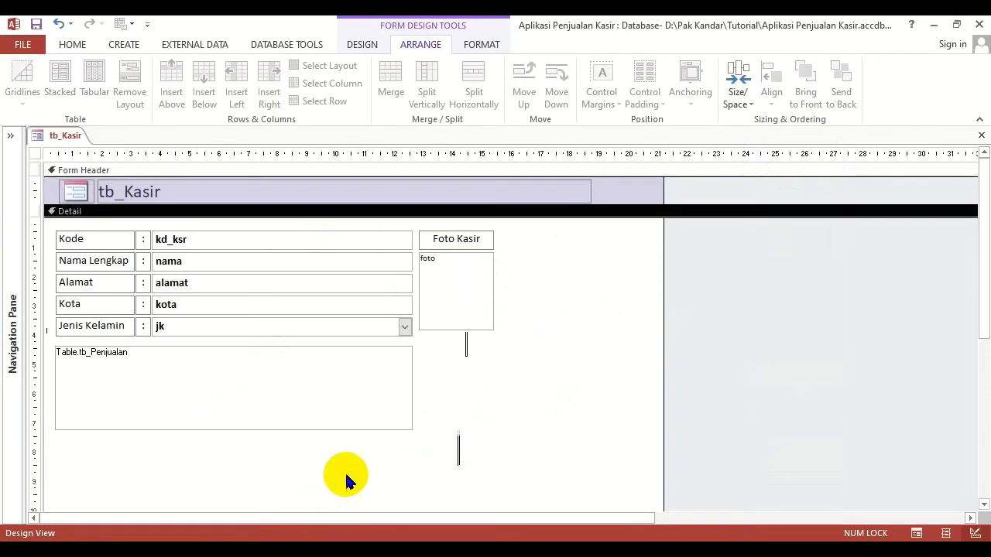
Reduce the Detail section's height by raising its lower boundary to just below the Table.tb_Penjualan subform
{"action": "scroll", "coordinate": [345, 471], "scroll_direction": "down", "scroll_amount": 4}
{"action": "left_click_drag", "start_coordinate": [286, 467], "coordinate": [287, 354]}
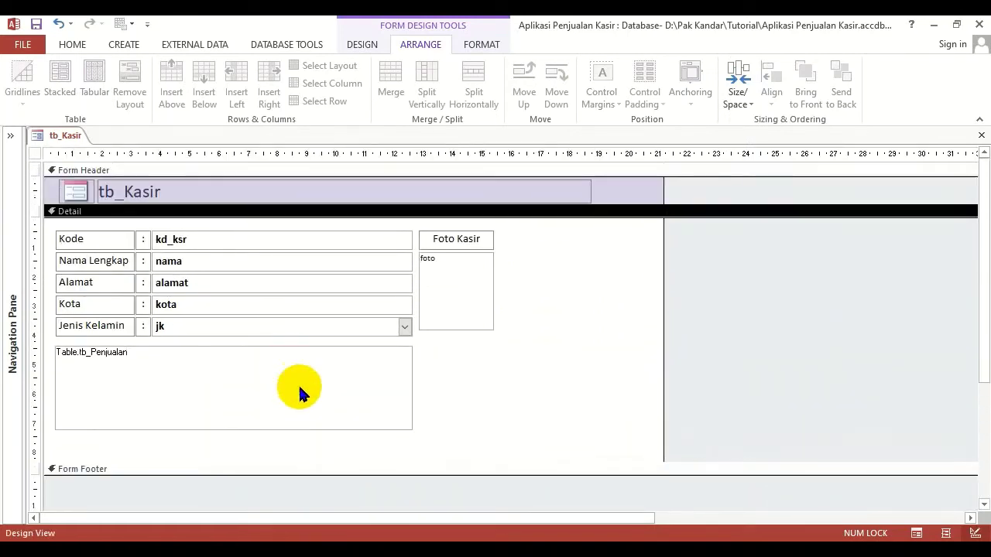
Trim the Detail section's height further by raising its lower boundary closer to the Table.tb_Penjualan subform
{"action": "left_click", "coordinate": [285, 454]}
{"action": "left_click_drag", "start_coordinate": [286, 455], "coordinate": [284, 443]}
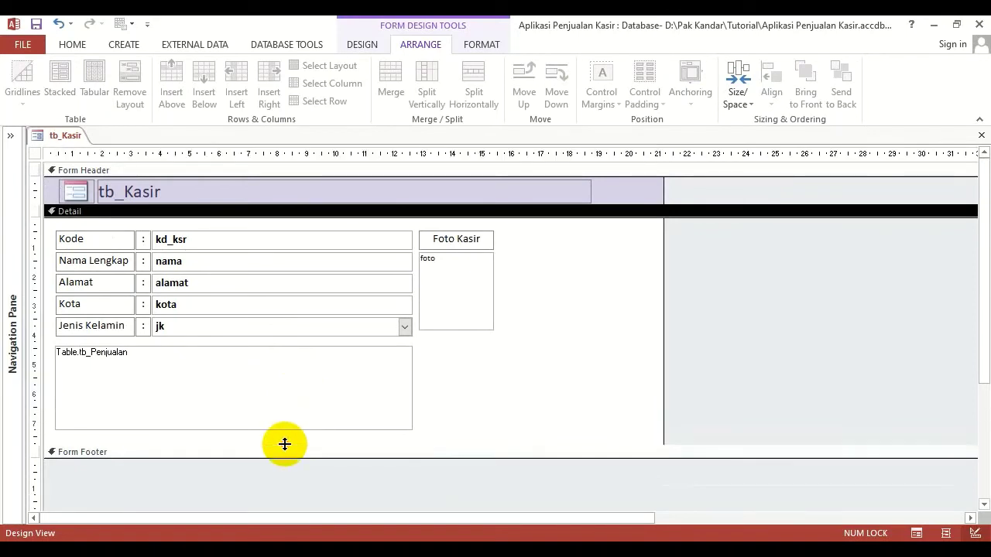
Try to narrow the form so its right edge sits just past the foto frame
{"action": "left_click_drag", "start_coordinate": [664, 330], "coordinate": [512, 349]}
{"action": "left_click_drag", "start_coordinate": [581, 338], "coordinate": [522, 352]}
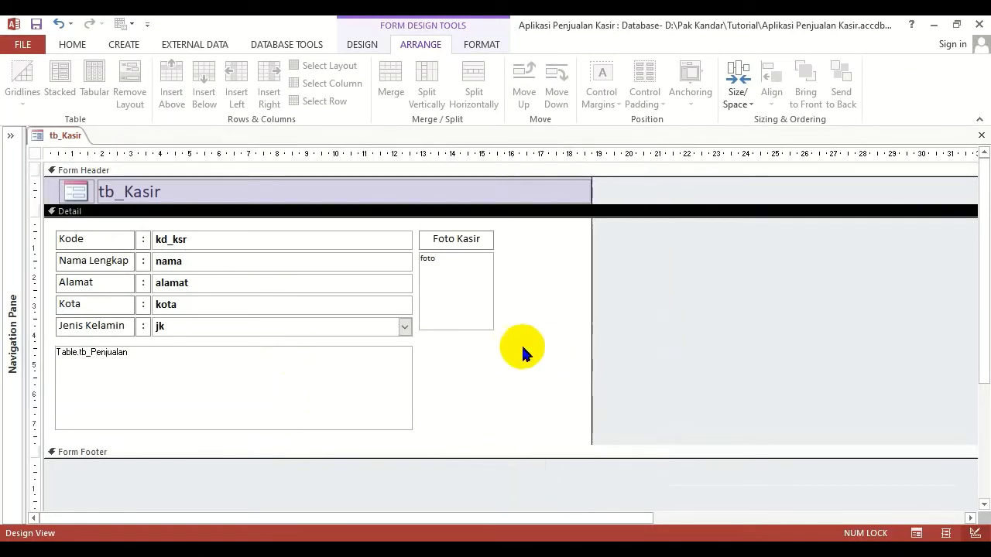
{"action": "left_click_drag", "start_coordinate": [586, 335], "coordinate": [522, 343]}
{"action": "left_click_drag", "start_coordinate": [591, 343], "coordinate": [529, 352]}
{"action": "left_click", "coordinate": [529, 192]}
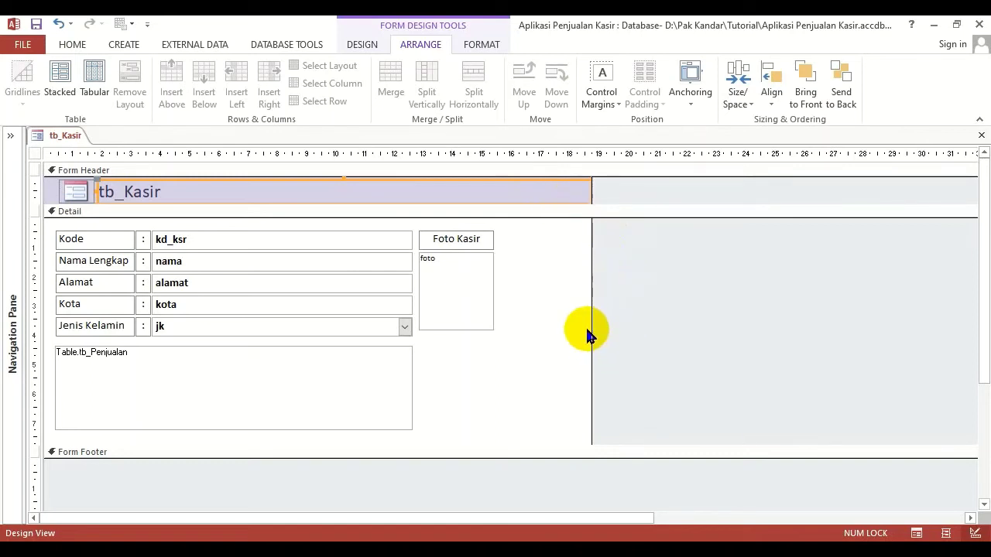
{"action": "left_click_drag", "start_coordinate": [589, 328], "coordinate": [665, 317]}
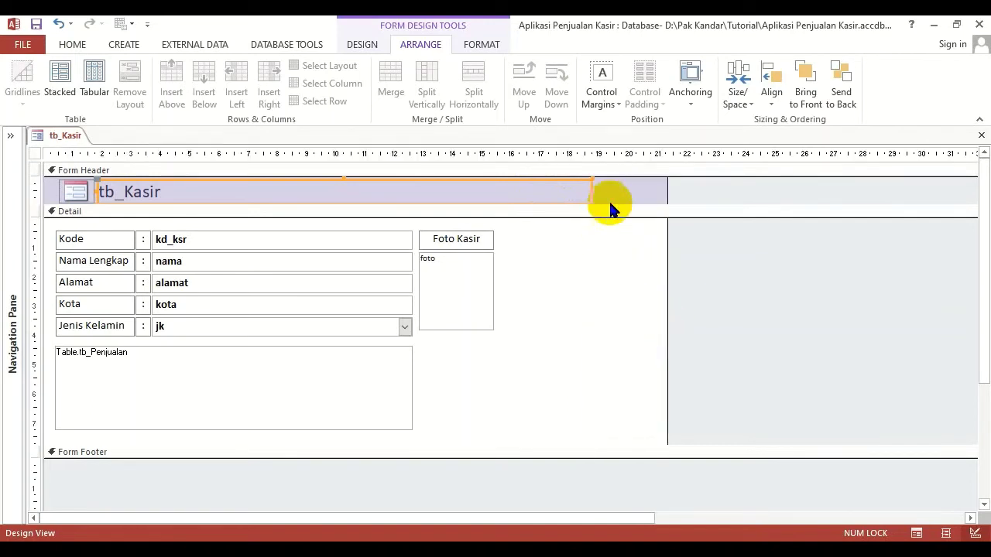
Shorten the tb_Kasir title label to end level with the foto frame and narrow the form to about the 16 mark on the ruler
{"action": "left_click", "coordinate": [573, 192]}
{"action": "left_click", "coordinate": [572, 192]}
{"action": "left_click_drag", "start_coordinate": [592, 190], "coordinate": [492, 195]}
{"action": "left_click", "coordinate": [596, 262]}
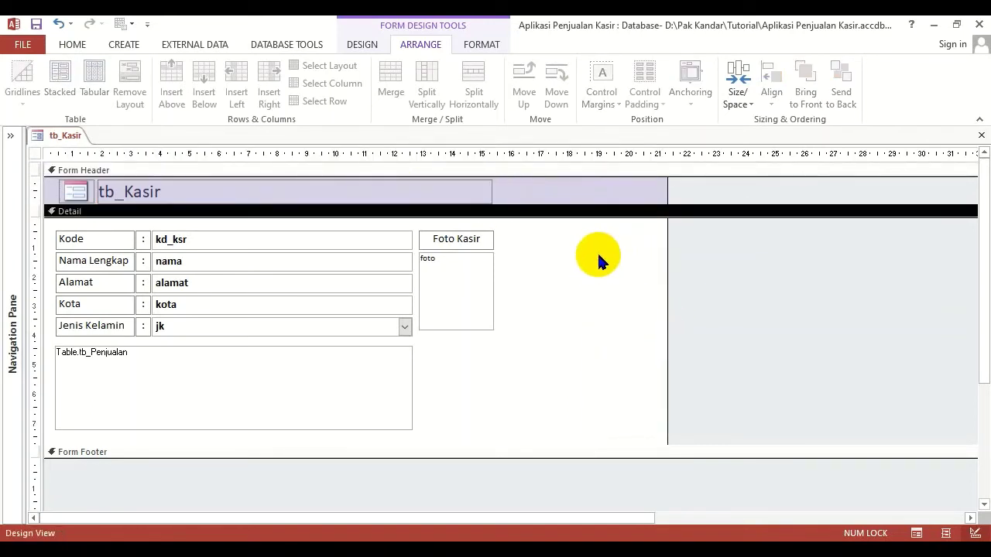
{"action": "left_click_drag", "start_coordinate": [667, 290], "coordinate": [507, 301]}
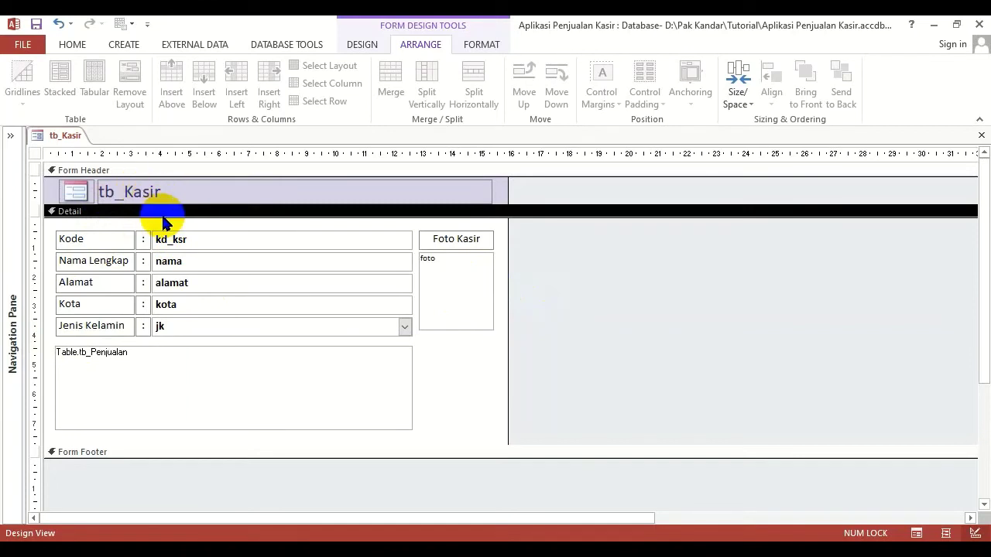
Enlarge the Form Header section to about twice its height and change its title to "PENGOLAHAN DATA KASIR"
{"action": "left_click_drag", "start_coordinate": [171, 200], "coordinate": [175, 230]}
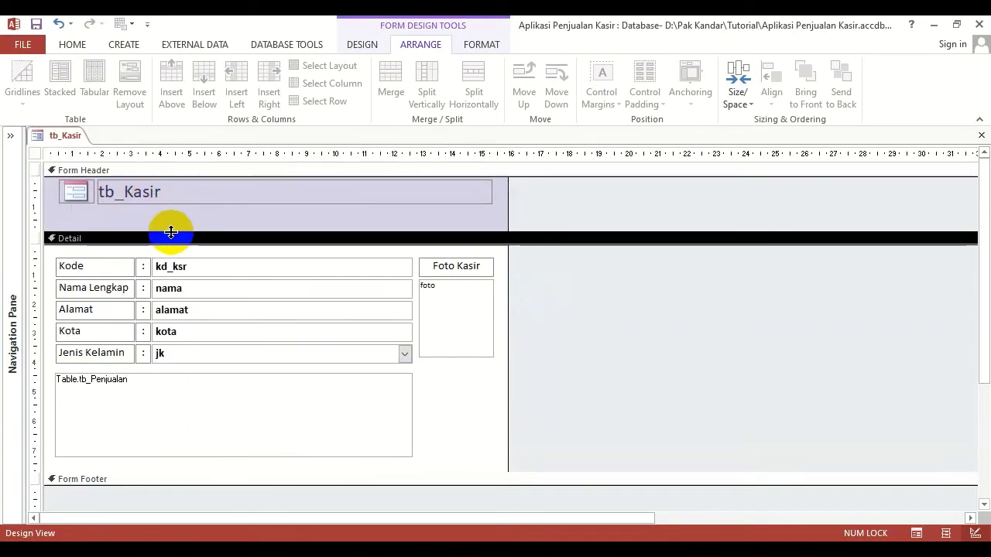
{"action": "left_click", "coordinate": [166, 192]}
{"action": "left_click_drag", "start_coordinate": [171, 192], "coordinate": [85, 192]}
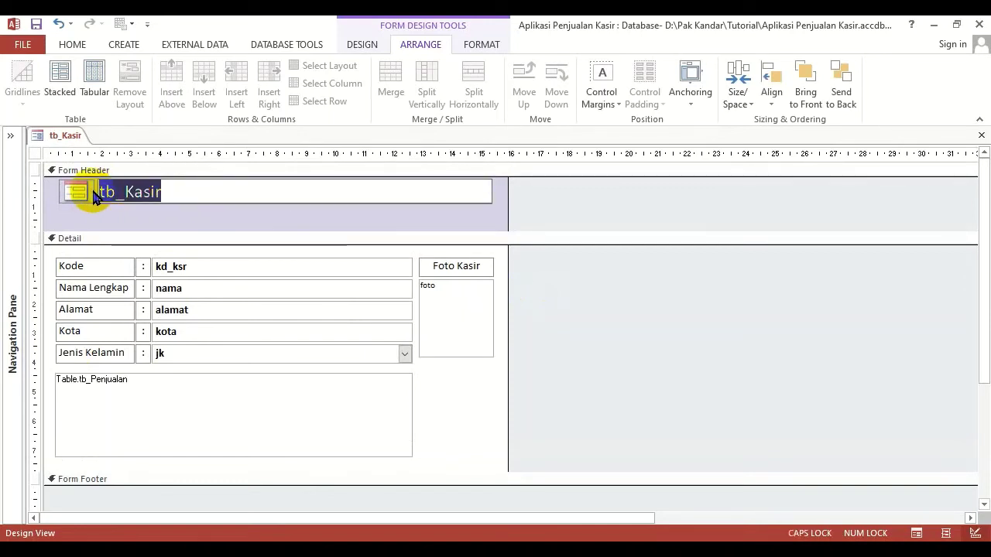
{"action": "type", "text": "PENGOLAHAN DATA KASIR"}
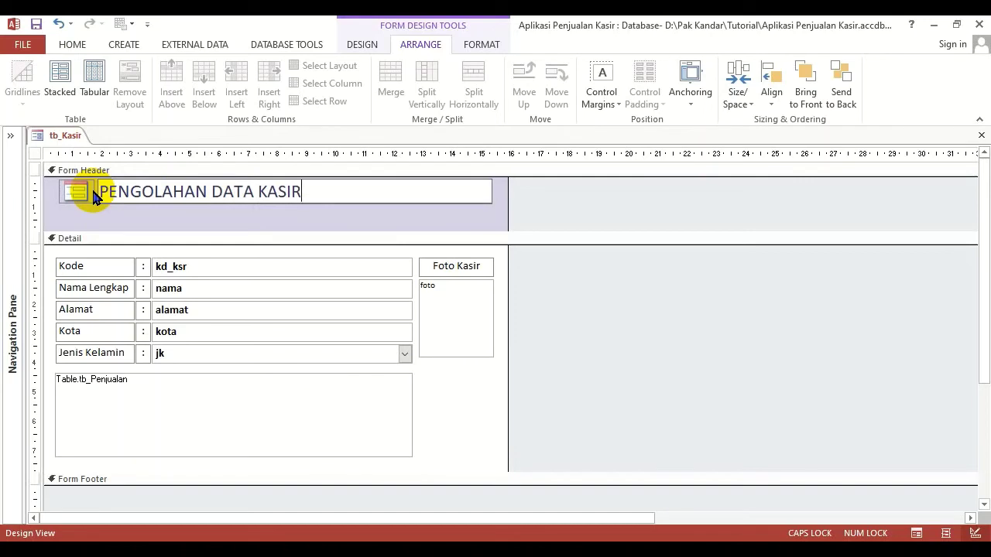
{"action": "left_click", "coordinate": [122, 219]}
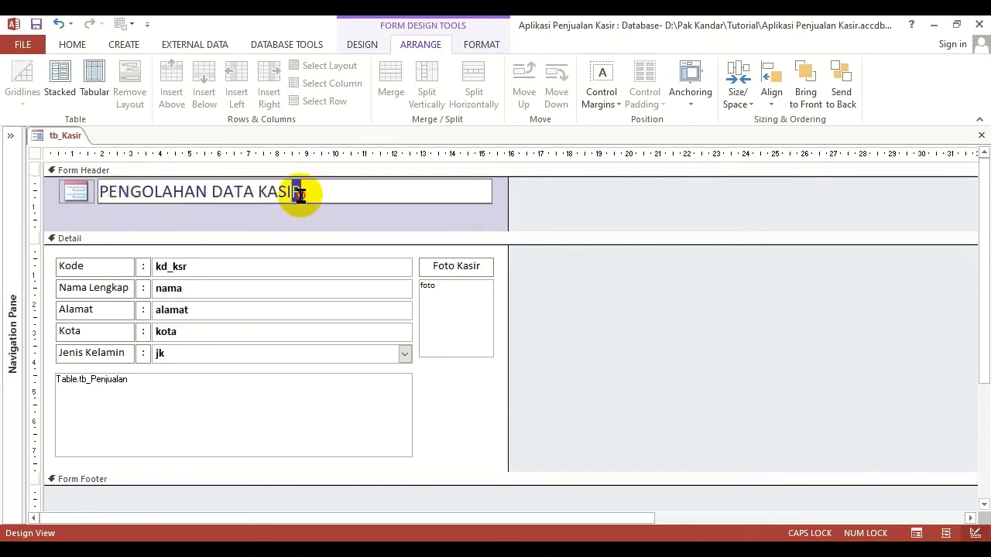
Replace the Form Header title text with "Form KASIR"
{"action": "left_click_drag", "start_coordinate": [299, 191], "coordinate": [70, 193]}
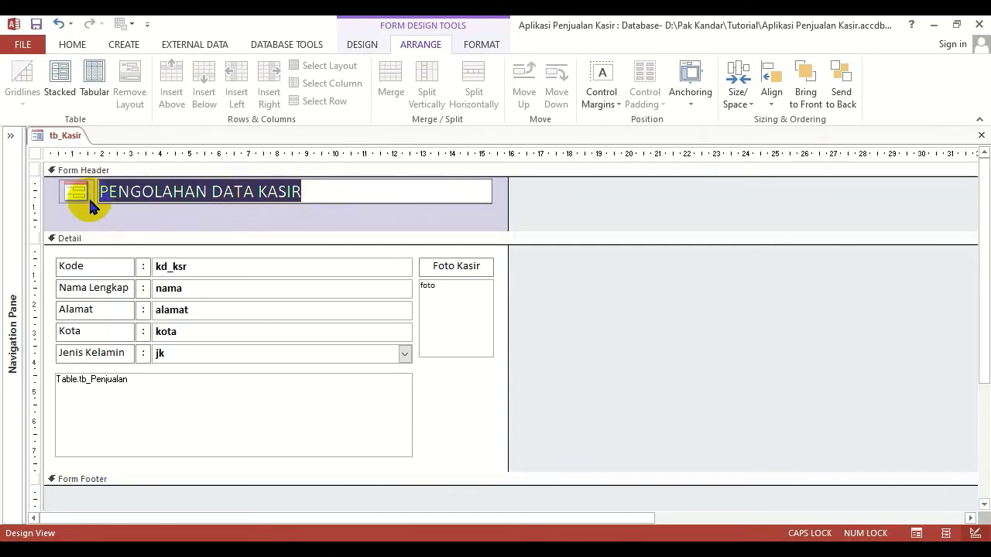
{"action": "key", "text": "Caps_Lock"}
{"action": "type", "text": "Fo"}
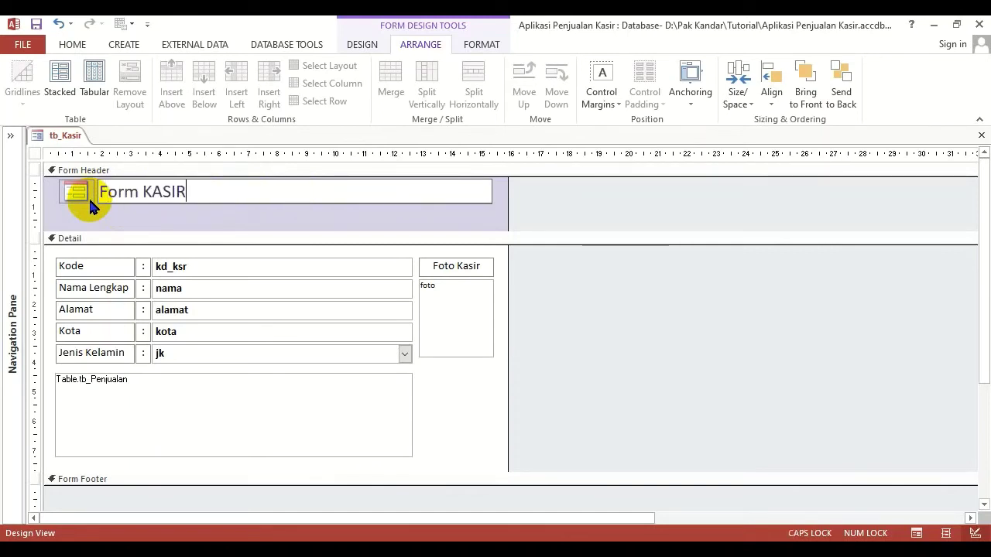
{"action": "type", "text": "rm KASIR"}
{"action": "left_click", "coordinate": [160, 214]}
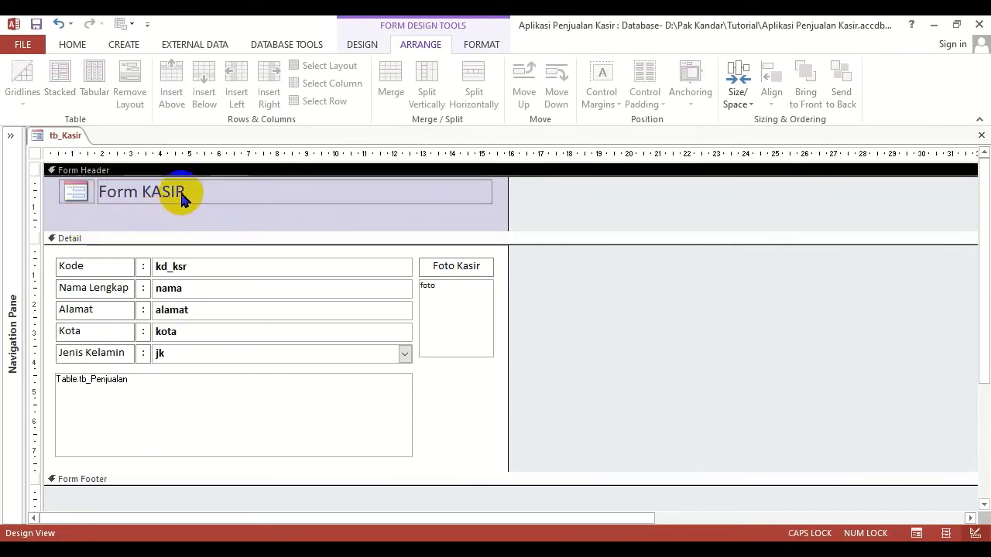
Duplicate the Form KASIR title label directly beneath it and change the copy's text to "Pengolahan Data Kasir"
{"action": "left_click", "coordinate": [182, 195]}
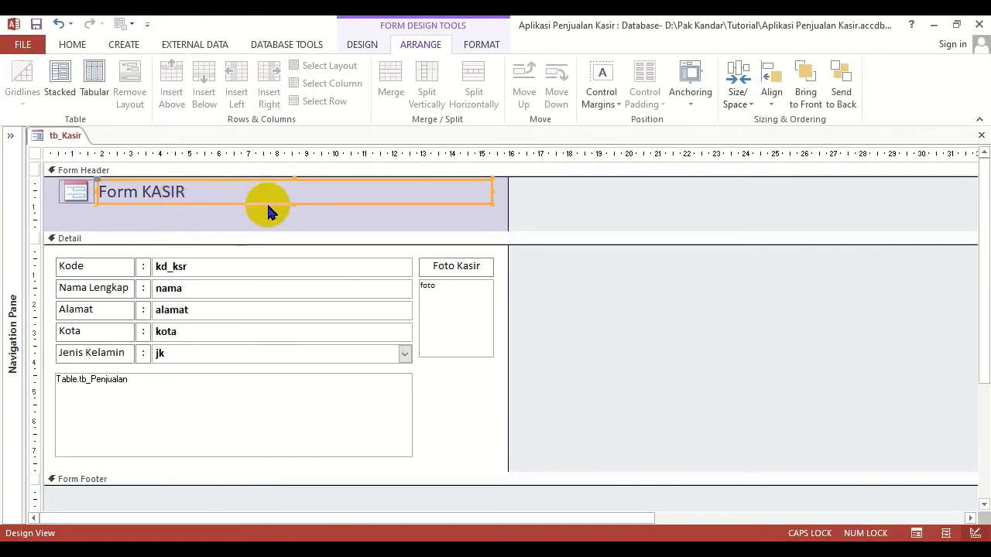
{"action": "key", "text": "ctrl+c"}
{"action": "key", "text": "ctrl+v"}
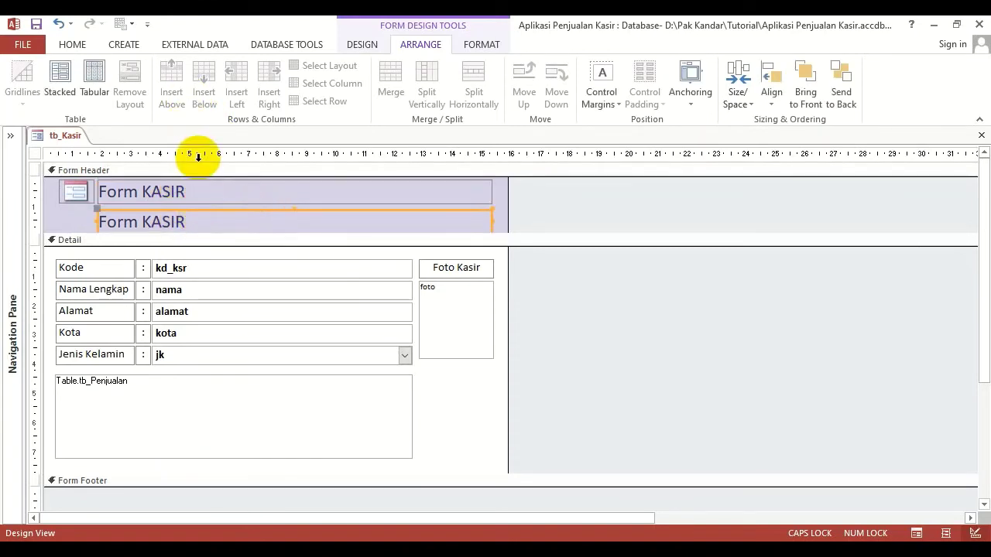
{"action": "left_click", "coordinate": [71, 44]}
{"action": "left_click", "coordinate": [361, 44]}
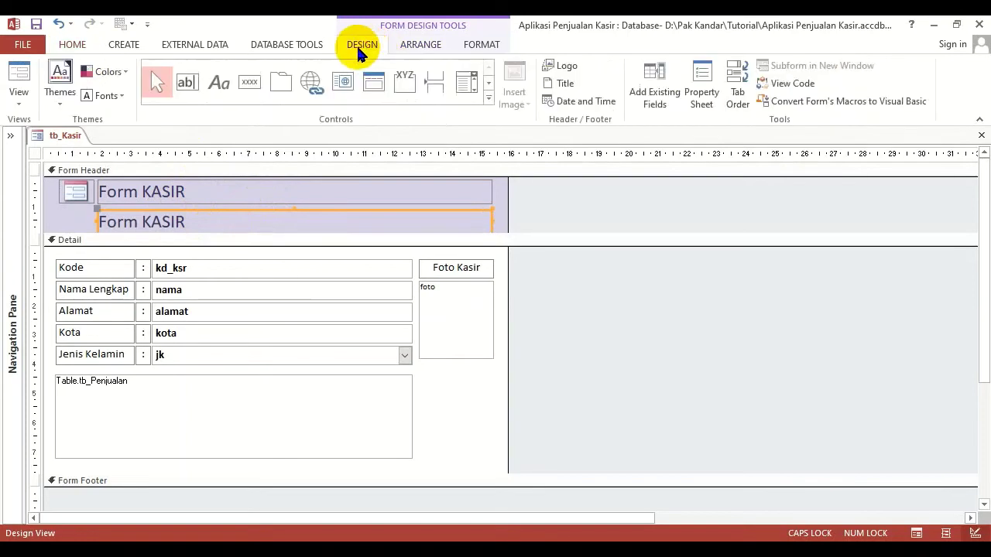
{"action": "left_click", "coordinate": [194, 219]}
{"action": "left_click_drag", "start_coordinate": [204, 221], "coordinate": [49, 221]}
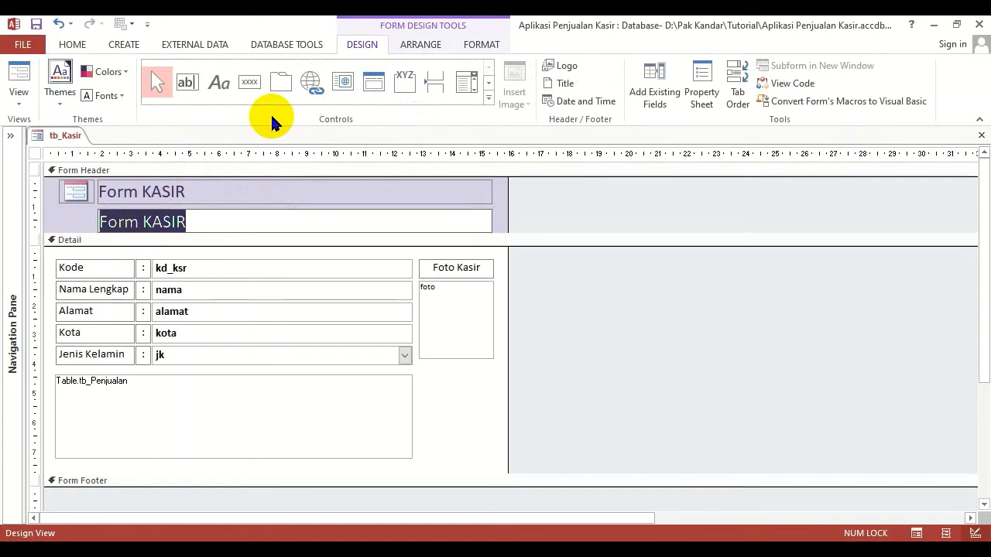
{"action": "type", "text": "Pengolahan Data Kasir"}
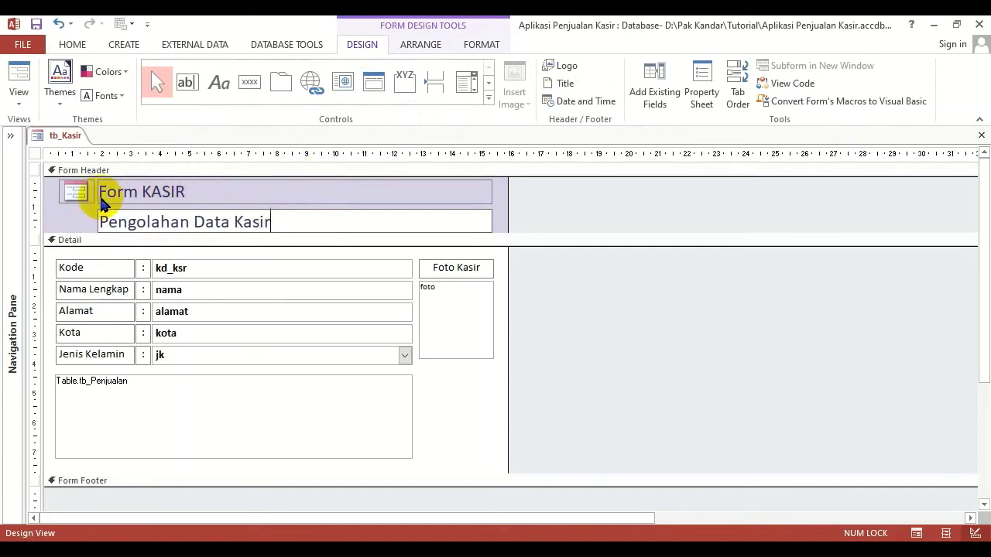
{"action": "left_click", "coordinate": [74, 208]}
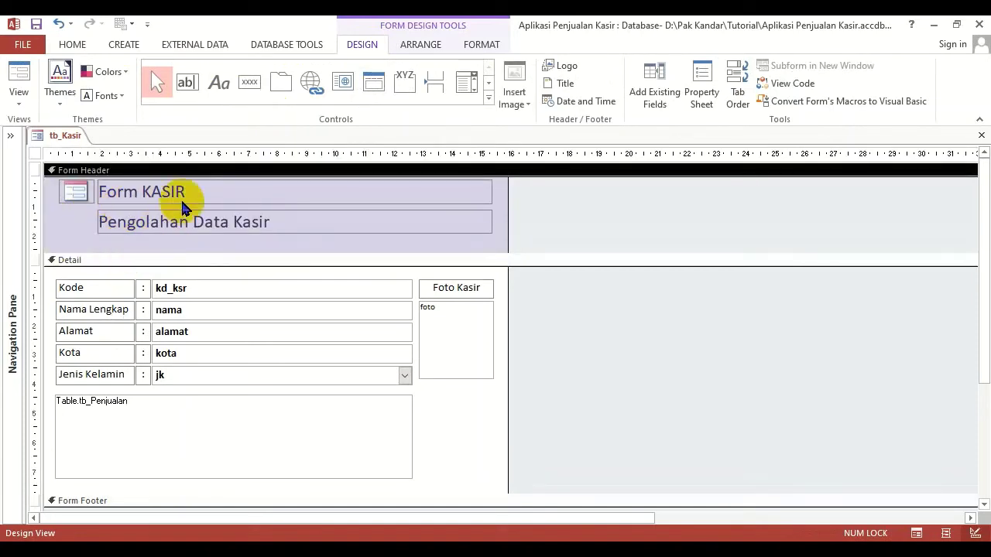
Fill the Form Header section's background with medium grey
{"action": "left_click", "coordinate": [186, 195]}
{"action": "left_click", "coordinate": [72, 45]}
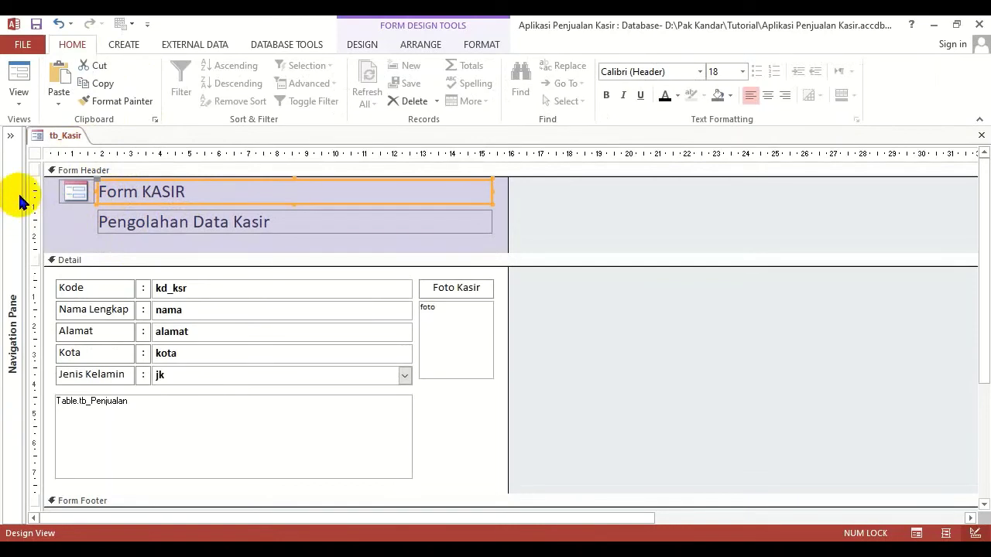
{"action": "left_click", "coordinate": [94, 171]}
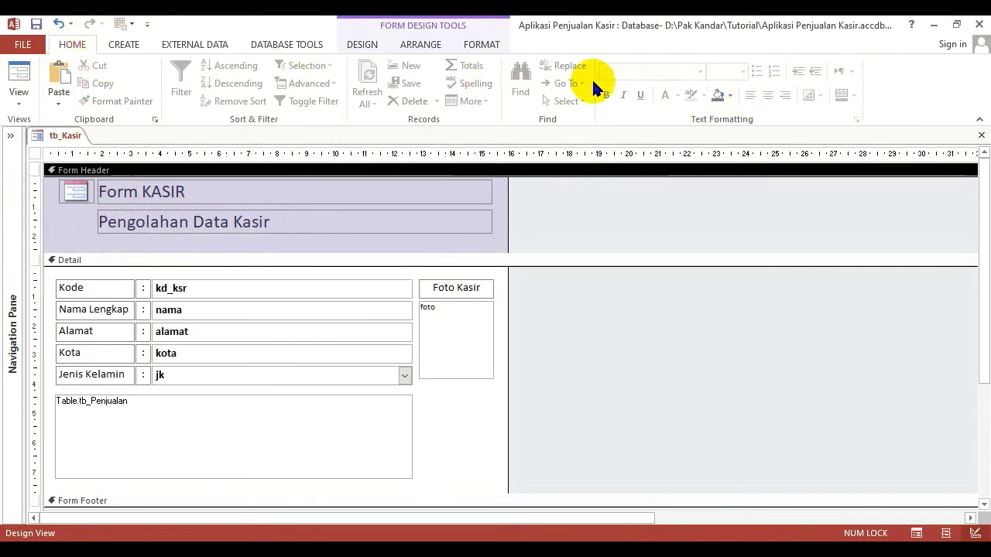
{"action": "left_click", "coordinate": [717, 97]}
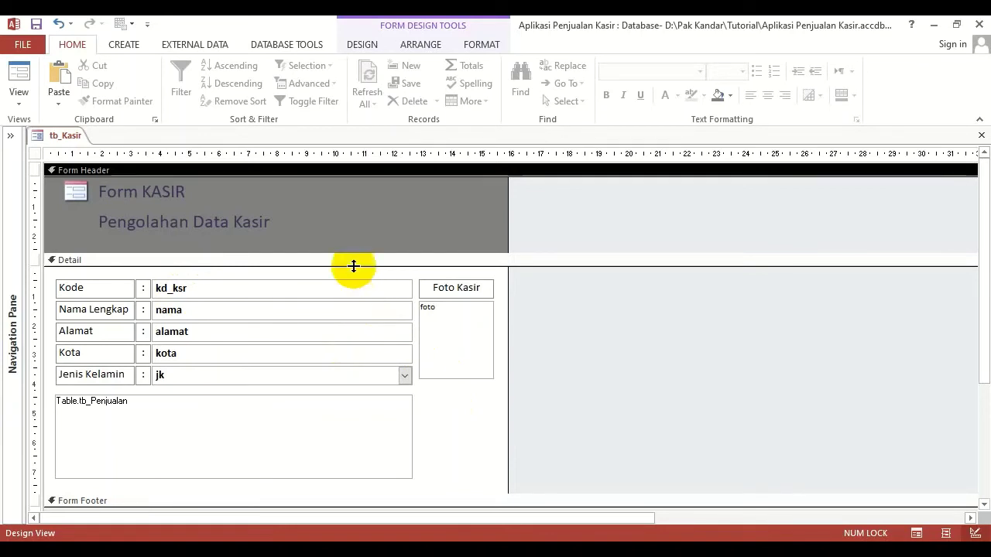
Change the Form Header section's background to a dark grey theme color
{"action": "left_click", "coordinate": [387, 216]}
{"action": "left_click", "coordinate": [485, 191]}
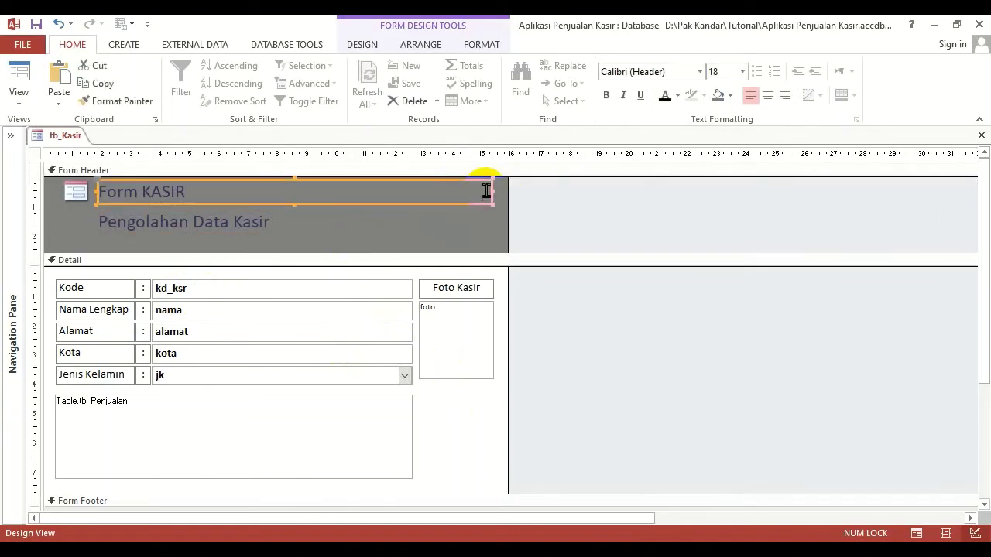
{"action": "left_click", "coordinate": [490, 170]}
{"action": "left_click", "coordinate": [729, 96]}
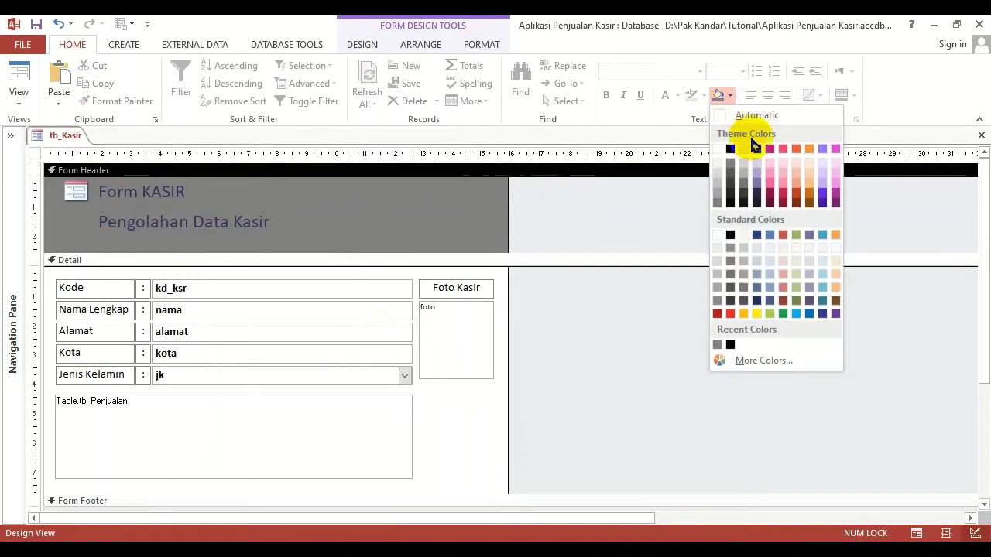
{"action": "left_click", "coordinate": [730, 184]}
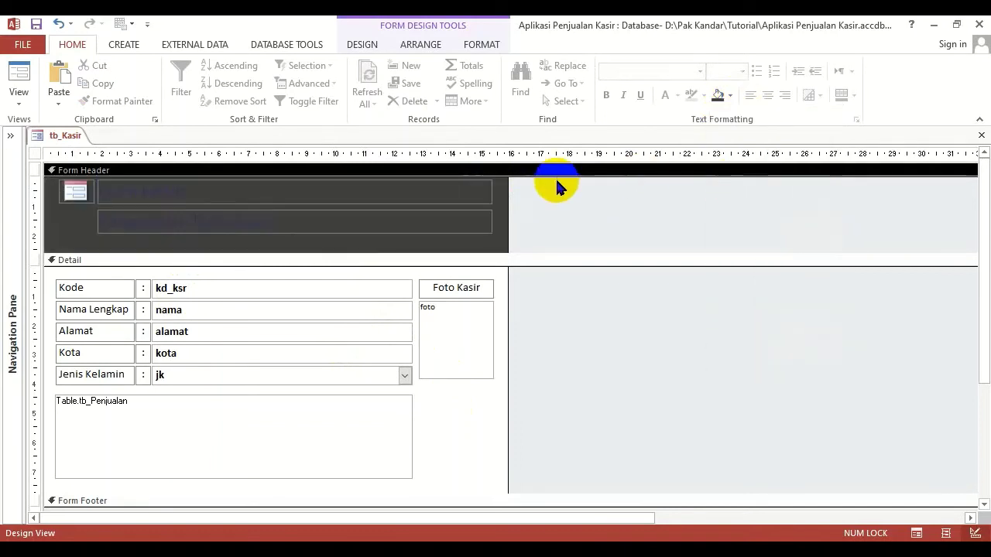
Format the Form KASIR and Pengolahan Data Kasir labels together as bold with yellow text
{"action": "left_click", "coordinate": [299, 193]}
{"action": "left_click", "coordinate": [299, 220], "text": "shift"}
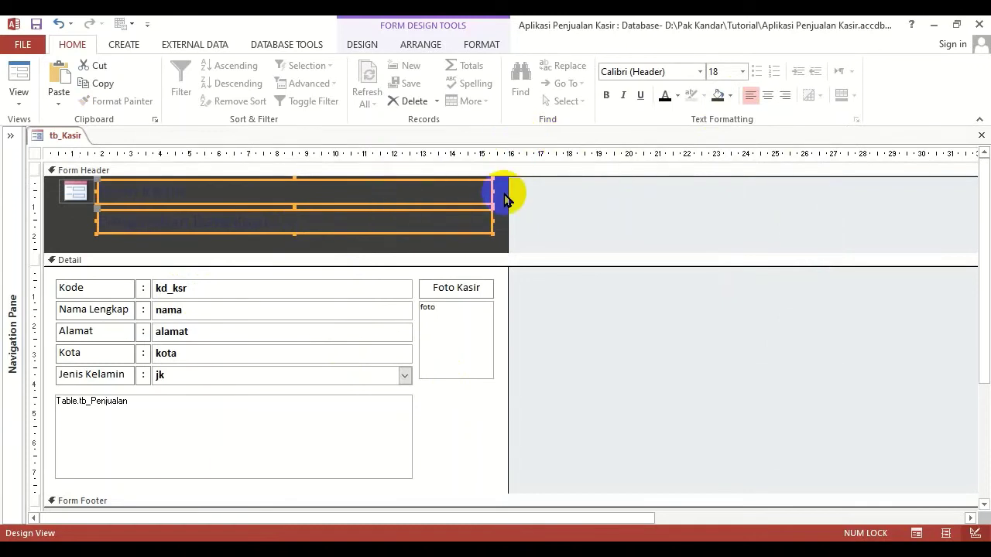
{"action": "left_click_drag", "start_coordinate": [503, 193], "coordinate": [483, 223]}
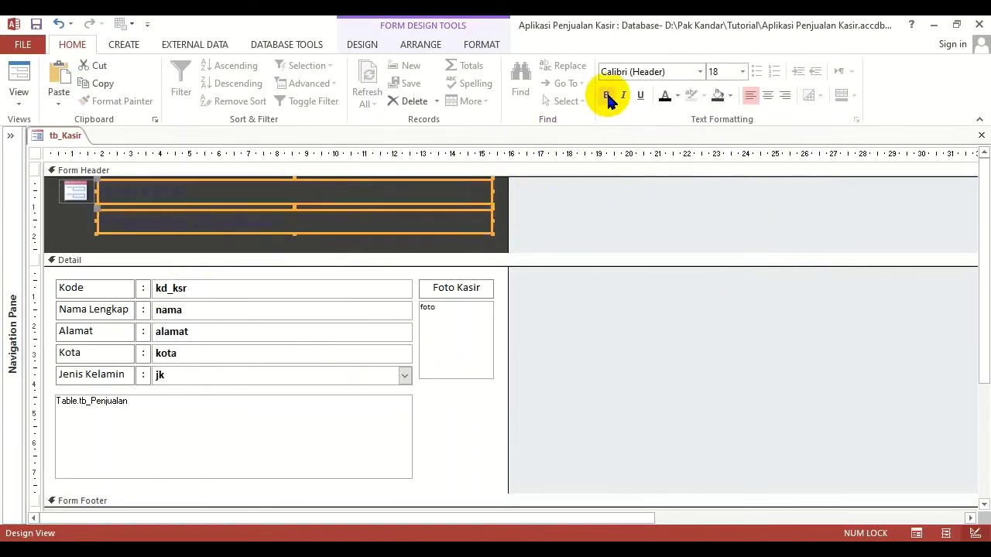
{"action": "left_click", "coordinate": [607, 96]}
{"action": "left_click", "coordinate": [676, 95]}
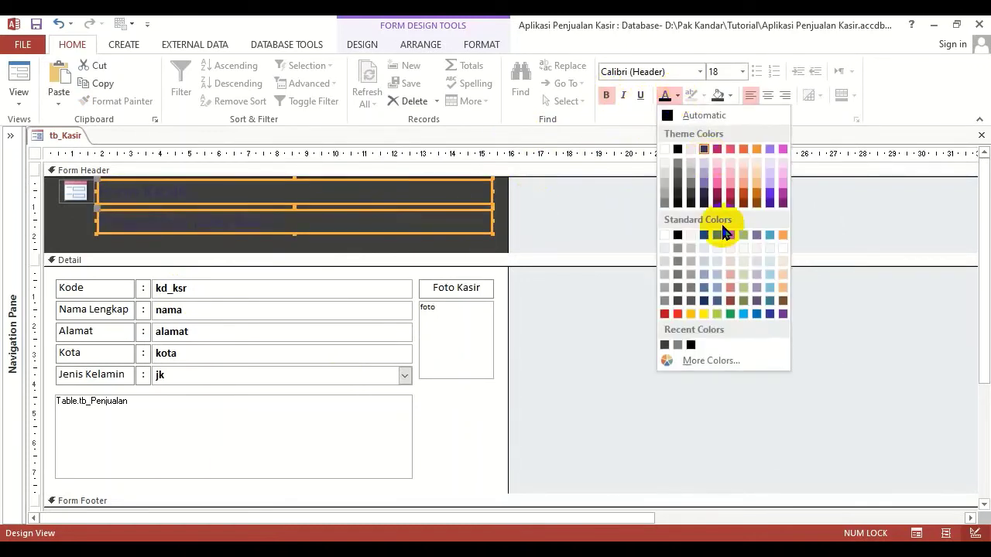
{"action": "left_click", "coordinate": [703, 314]}
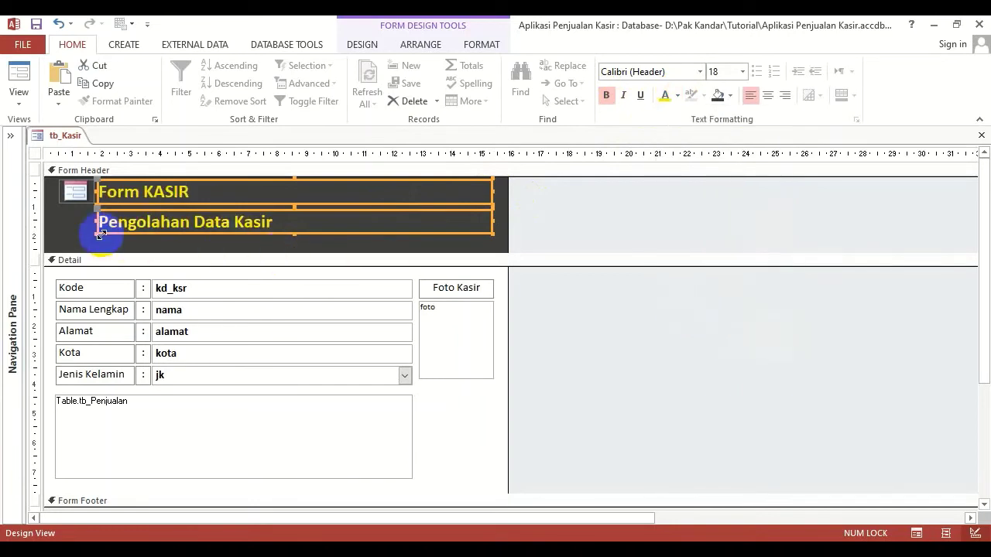
Set the Form Header section's background to the darkest, near-black theme shade
{"action": "left_click", "coordinate": [65, 219]}
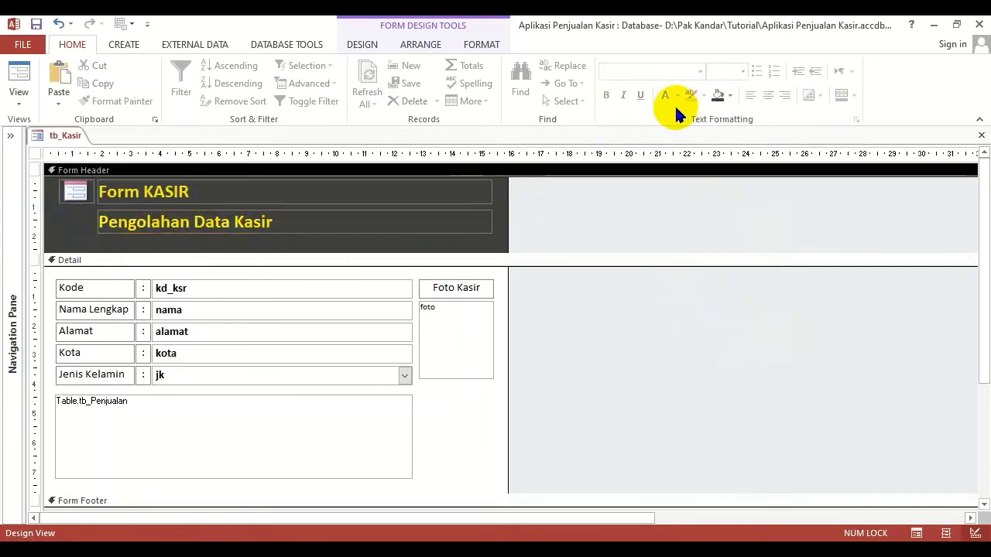
{"action": "left_click", "coordinate": [729, 95]}
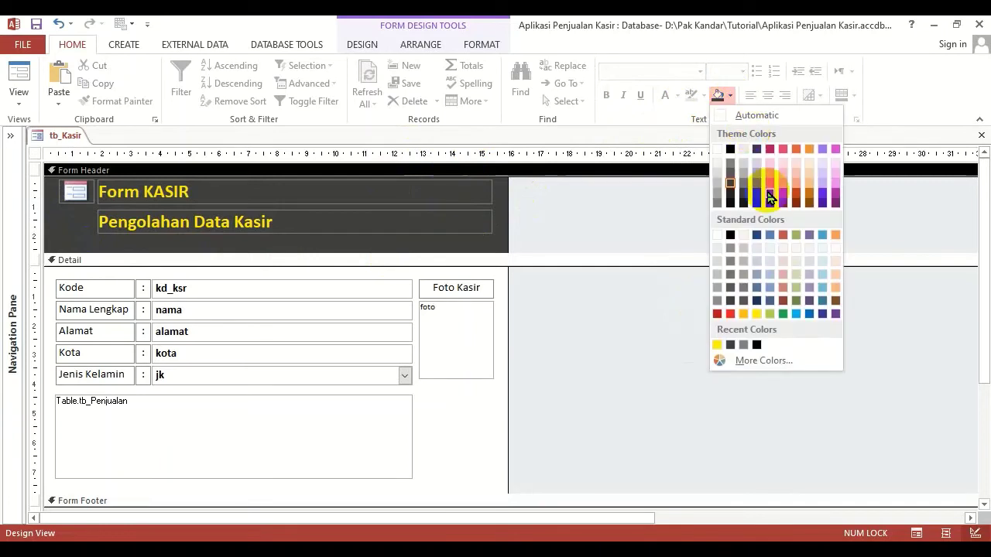
{"action": "left_click", "coordinate": [730, 202]}
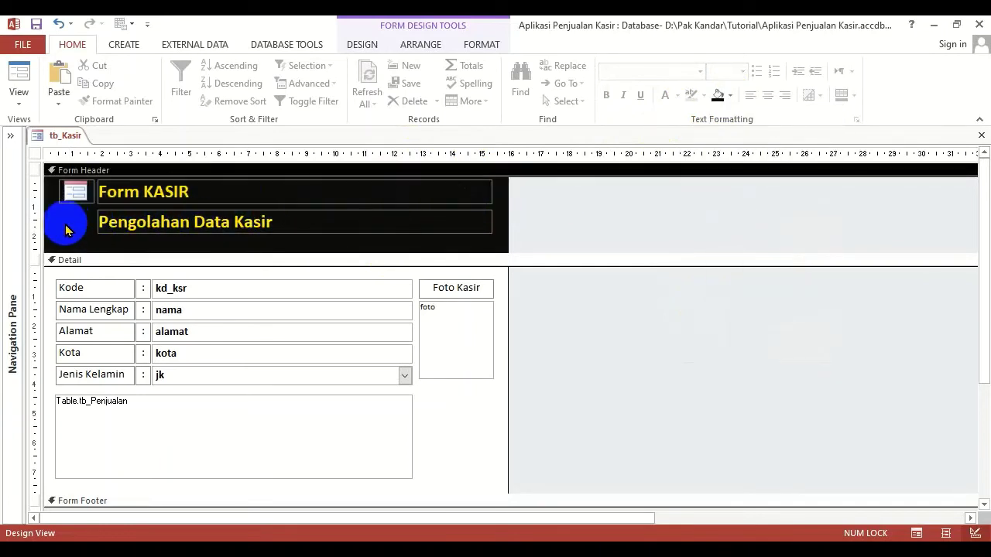
Set the Pengolahan Data Kasir subtitle label's font size to 11
{"action": "left_click", "coordinate": [209, 220]}
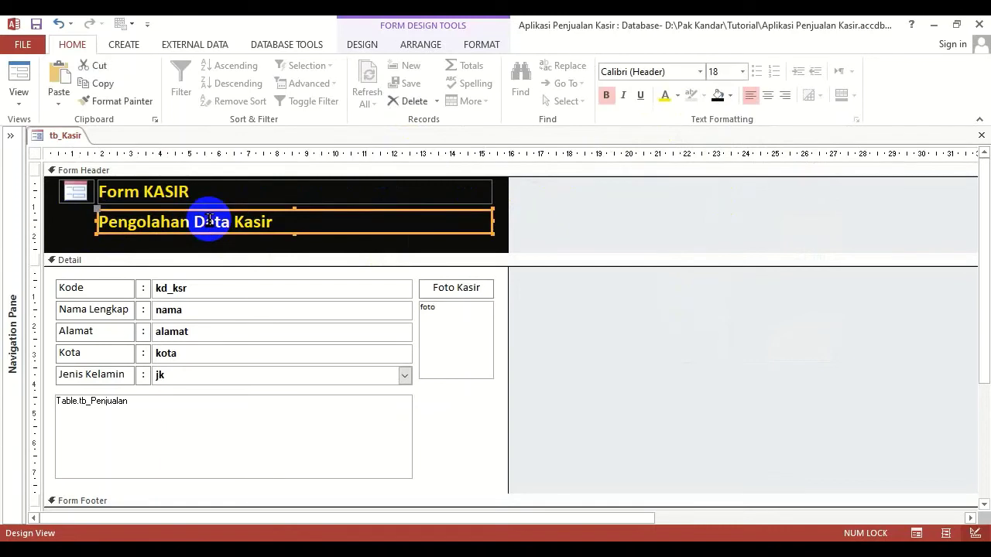
{"action": "left_click", "coordinate": [742, 71]}
{"action": "left_click", "coordinate": [716, 119]}
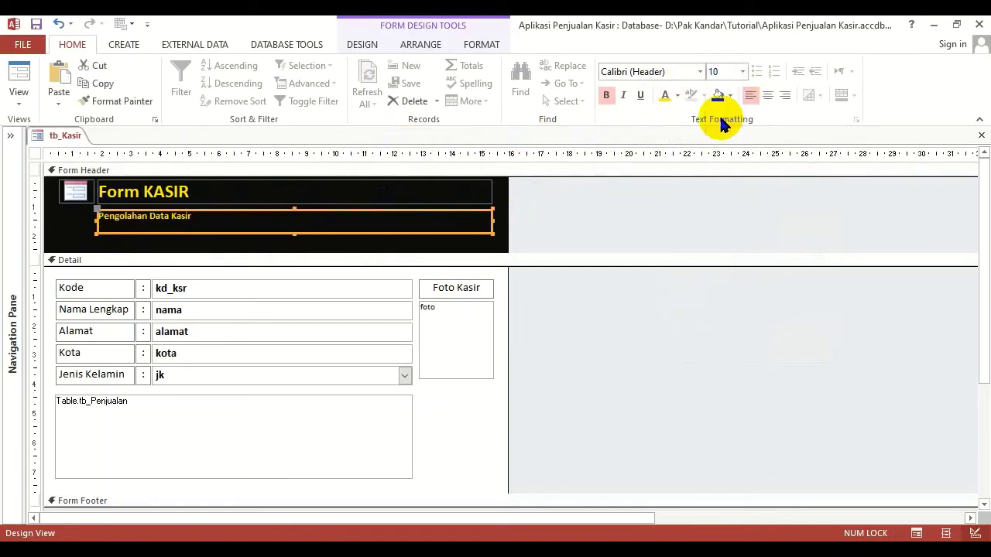
{"action": "left_click", "coordinate": [741, 71]}
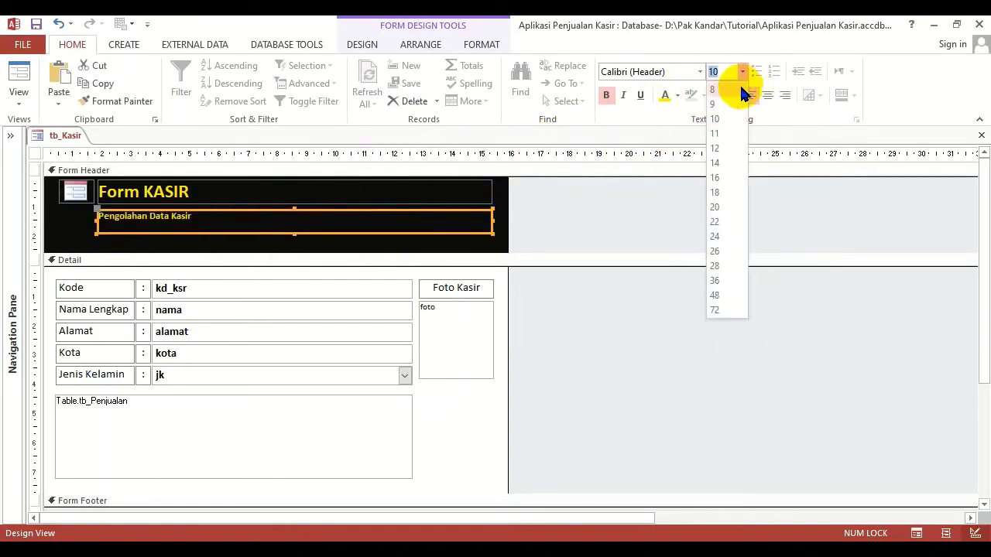
{"action": "left_click", "coordinate": [711, 141]}
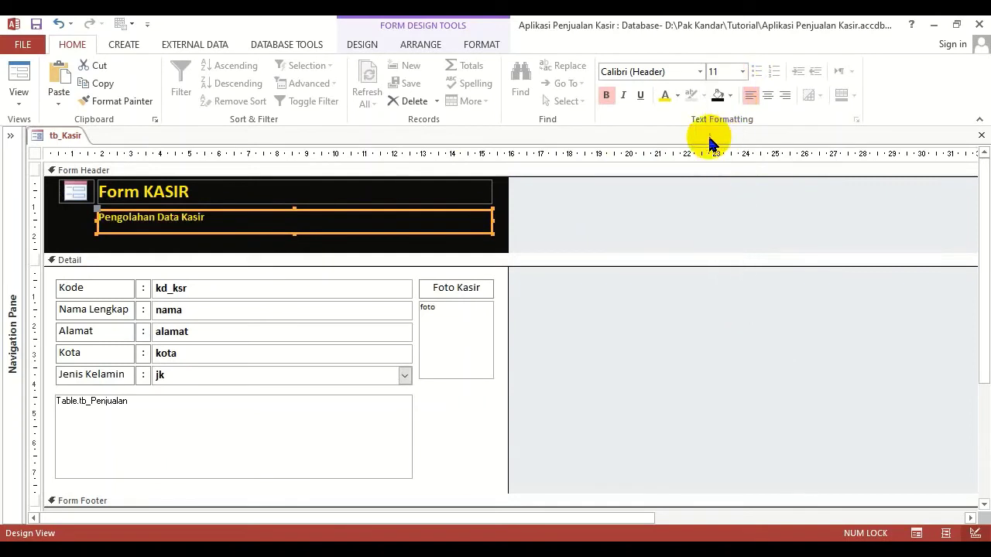
Reduce the Pengolahan Data Kasir label's height so the box fits its smaller text
{"action": "left_click", "coordinate": [62, 227]}
{"action": "left_click", "coordinate": [243, 225]}
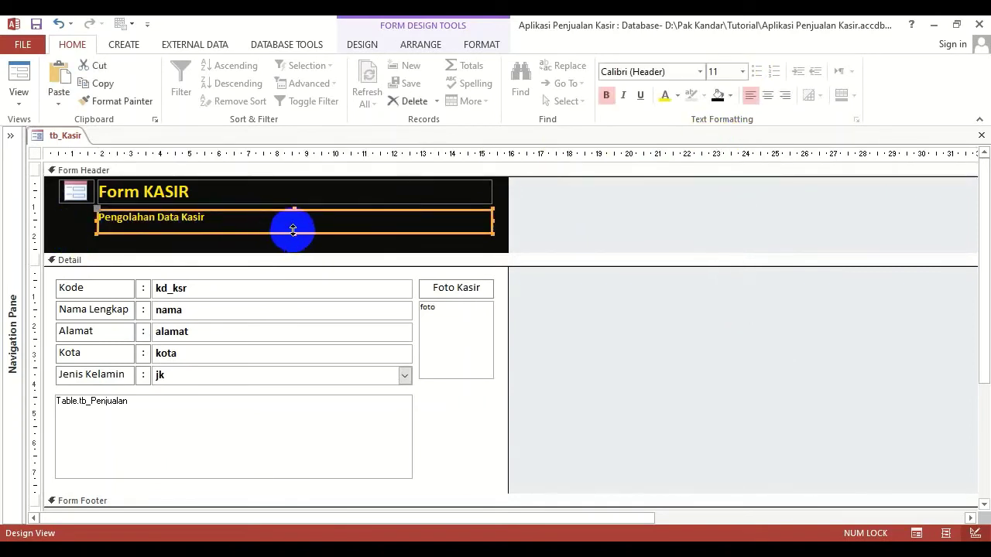
{"action": "left_click_drag", "start_coordinate": [293, 230], "coordinate": [291, 225]}
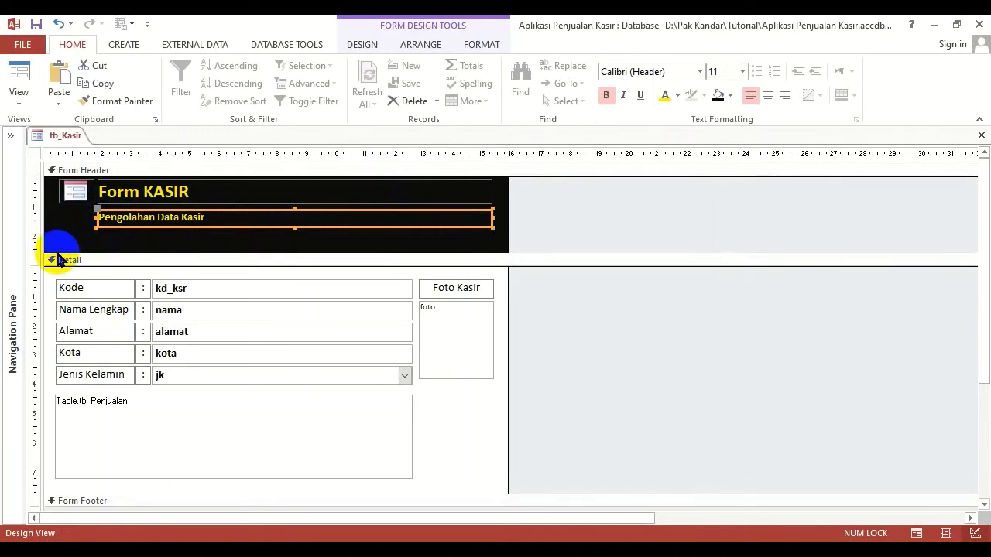
Set the header logo image's Size Mode property to Stretch
{"action": "left_click", "coordinate": [74, 190]}
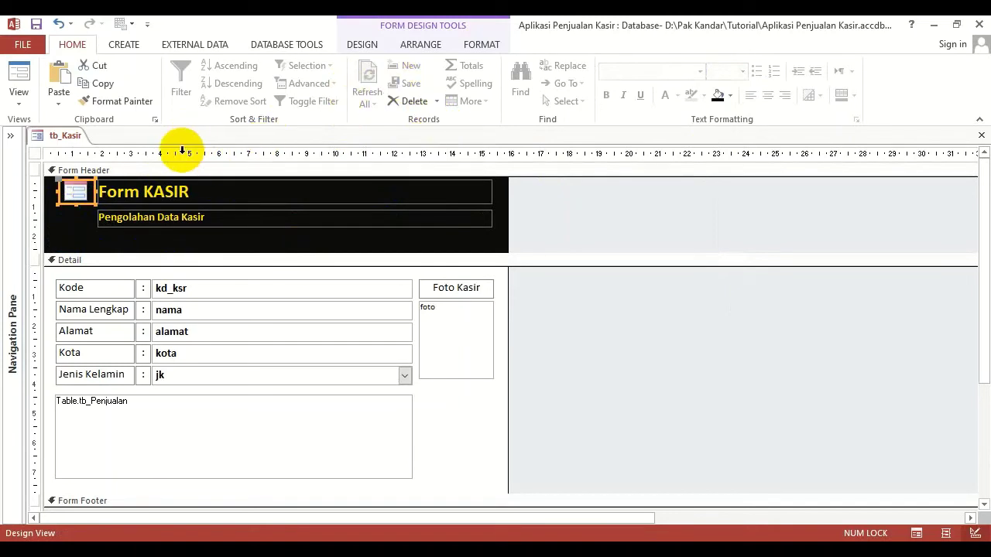
{"action": "left_click", "coordinate": [360, 44]}
{"action": "left_click", "coordinate": [702, 85]}
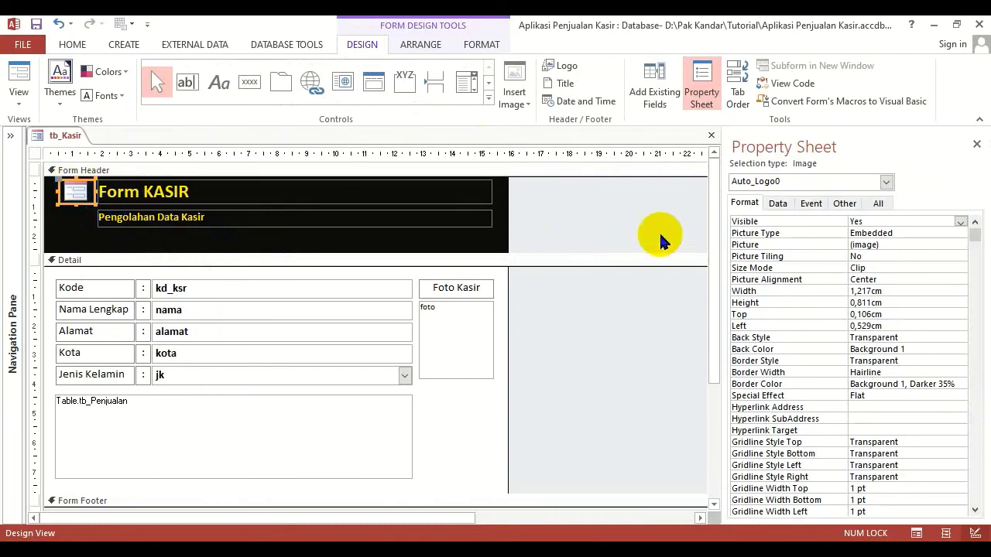
{"action": "left_click", "coordinate": [773, 271]}
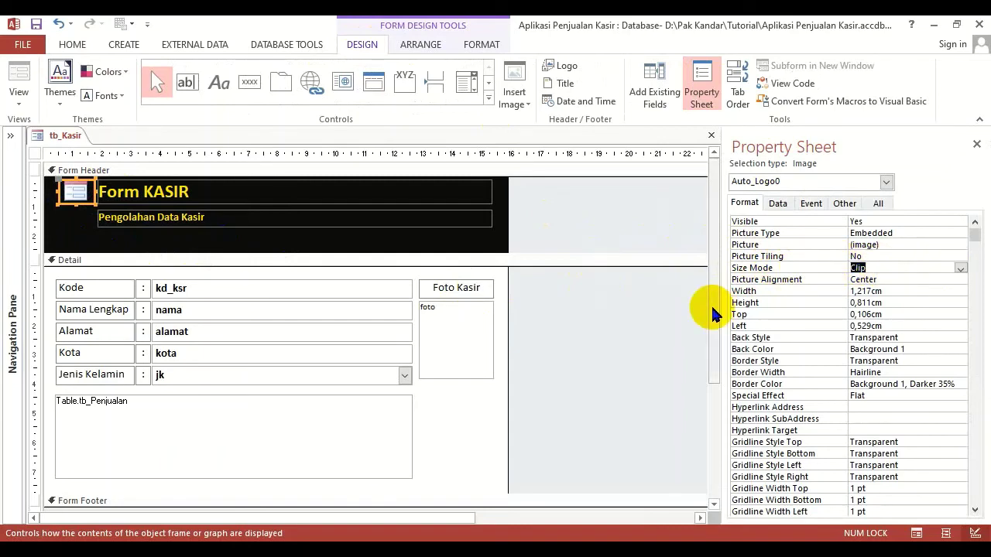
{"action": "left_click", "coordinate": [70, 201]}
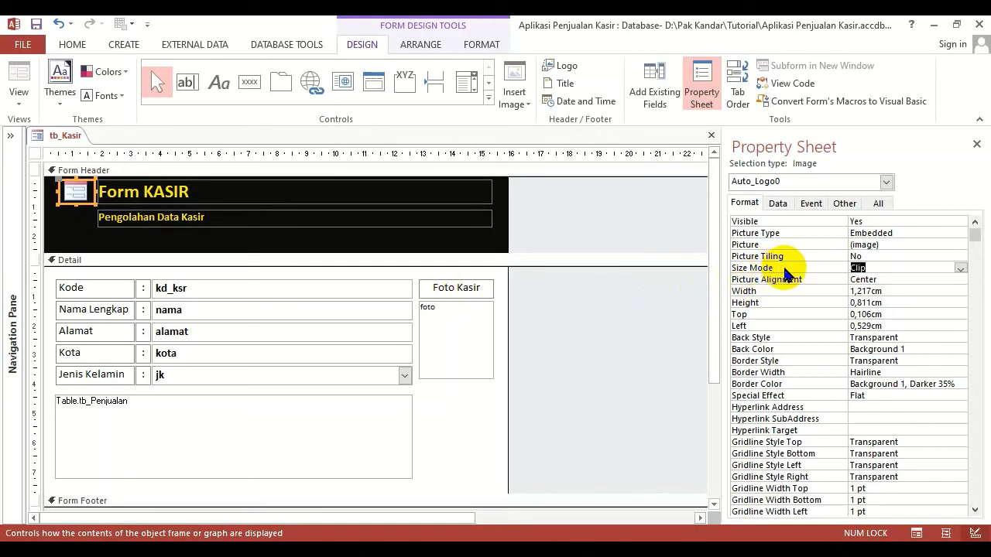
{"action": "left_click", "coordinate": [959, 268]}
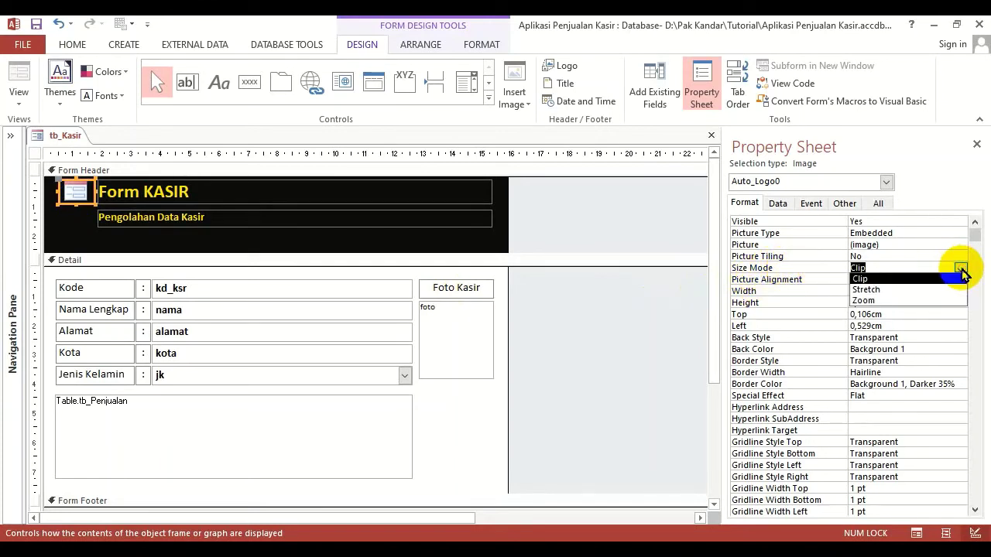
{"action": "left_click", "coordinate": [867, 290]}
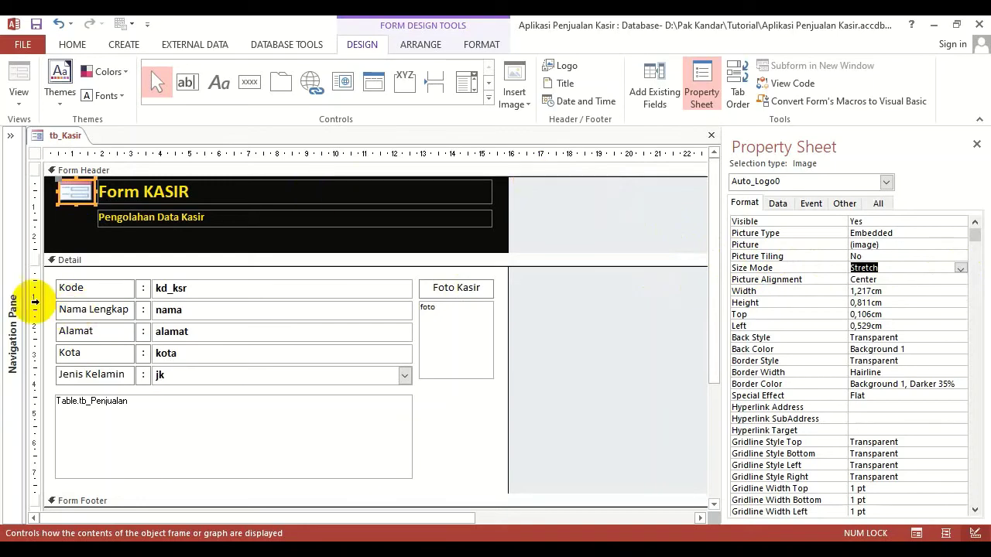
Increase the header logo image's height to about 1.34 cm
{"action": "left_click_drag", "start_coordinate": [96, 251], "coordinate": [96, 250]}
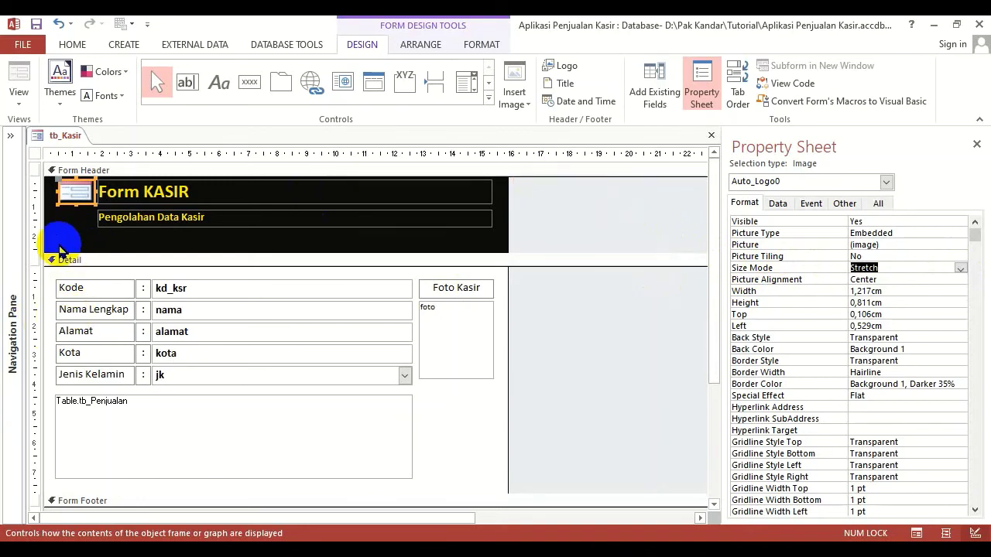
{"action": "left_click", "coordinate": [68, 225]}
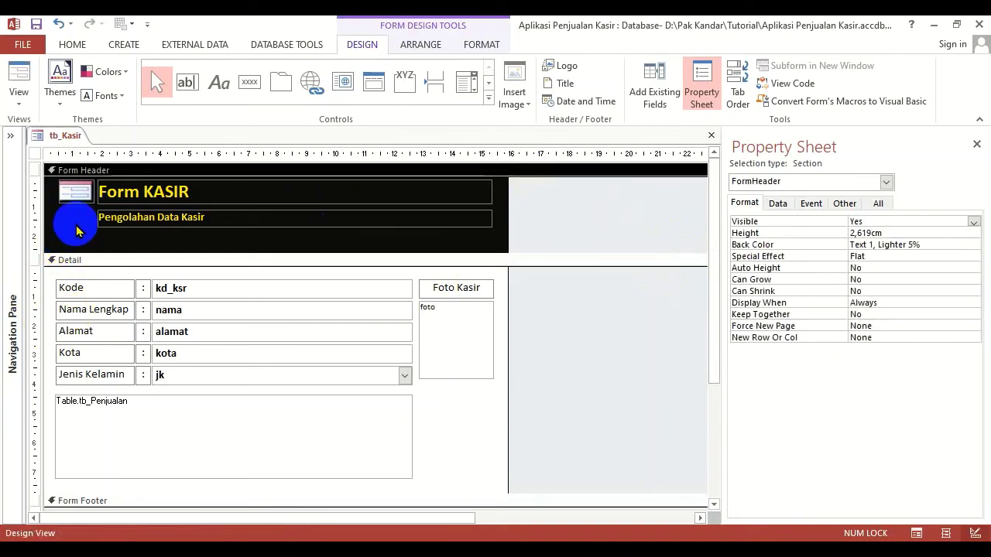
{"action": "left_click", "coordinate": [75, 192]}
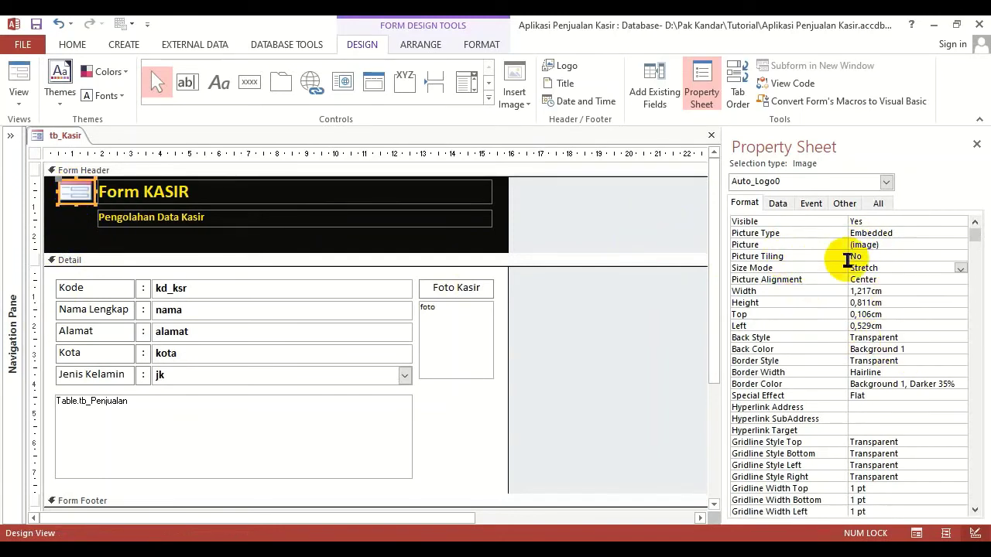
Replace the header logo's picture with logo swalayan.jpeg from the Downloads folder
{"action": "left_click", "coordinate": [905, 247]}
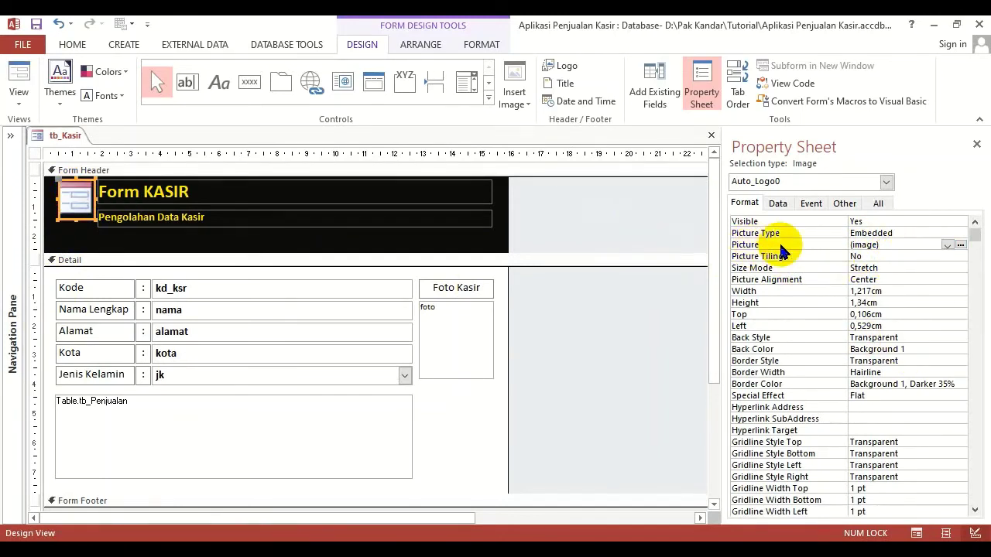
{"action": "left_click", "coordinate": [959, 246]}
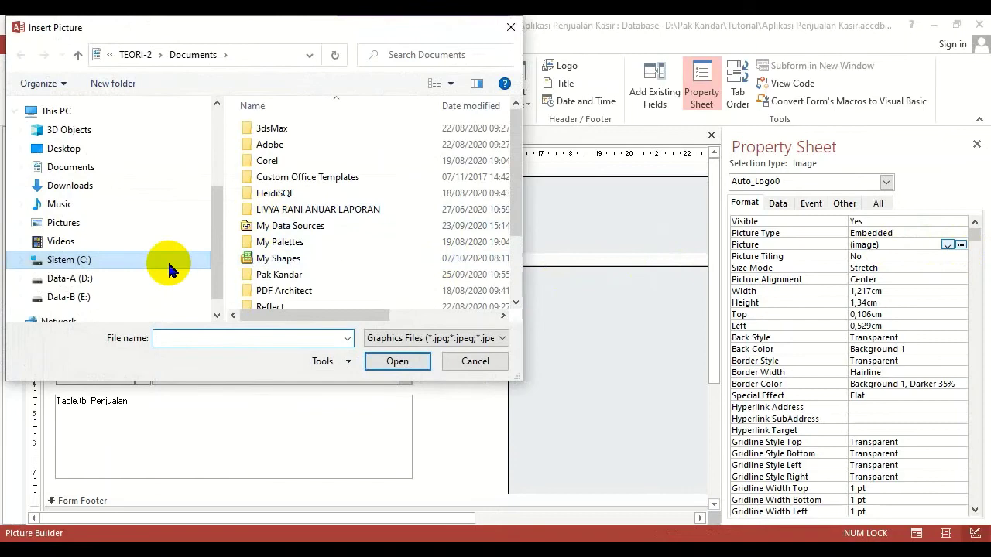
{"action": "left_click", "coordinate": [74, 186]}
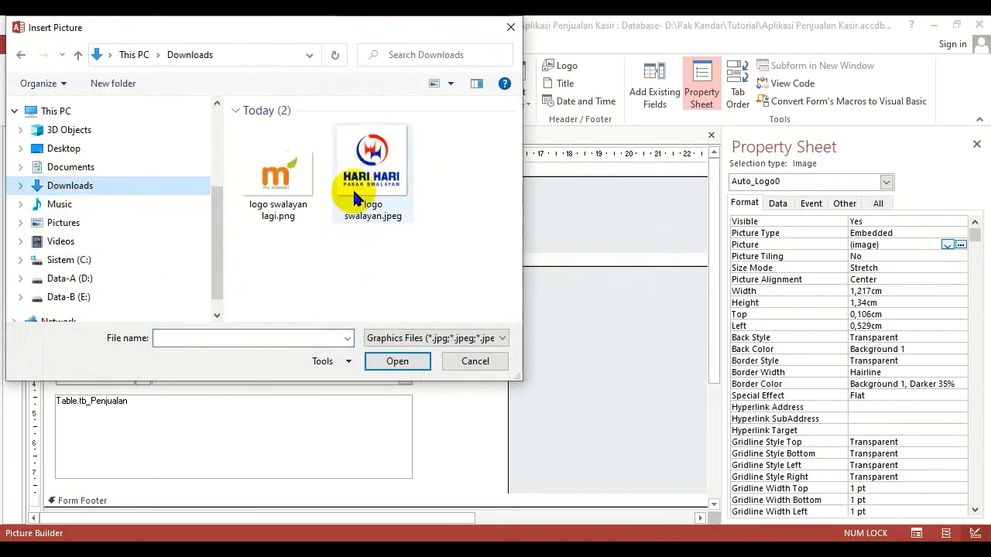
{"action": "left_click_drag", "start_coordinate": [246, 30], "coordinate": [553, 80]}
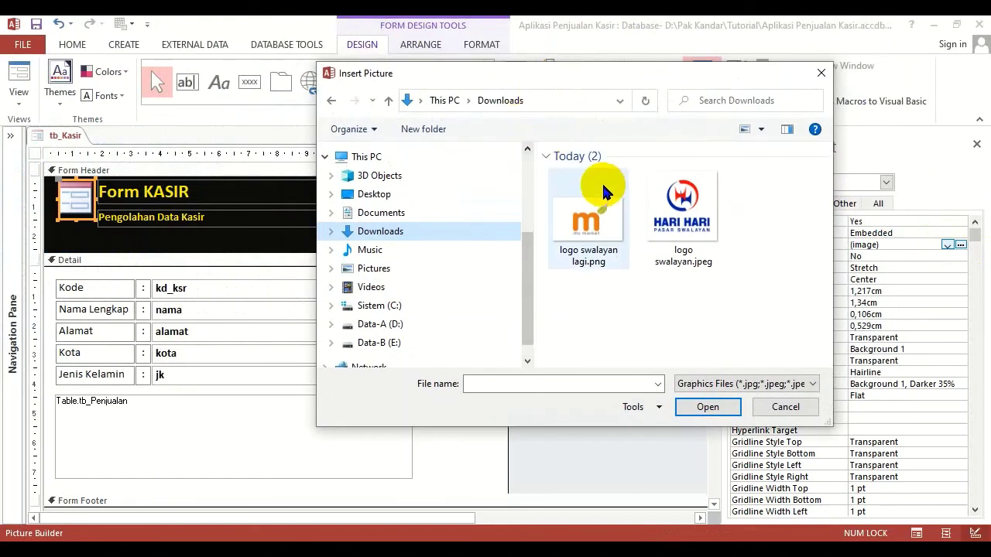
{"action": "left_click", "coordinate": [694, 235]}
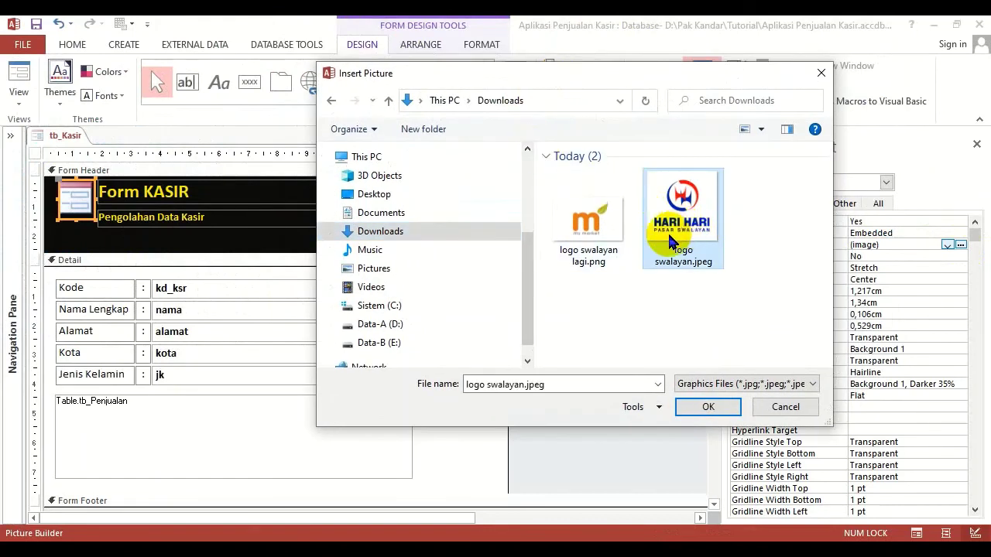
{"action": "left_click", "coordinate": [706, 407]}
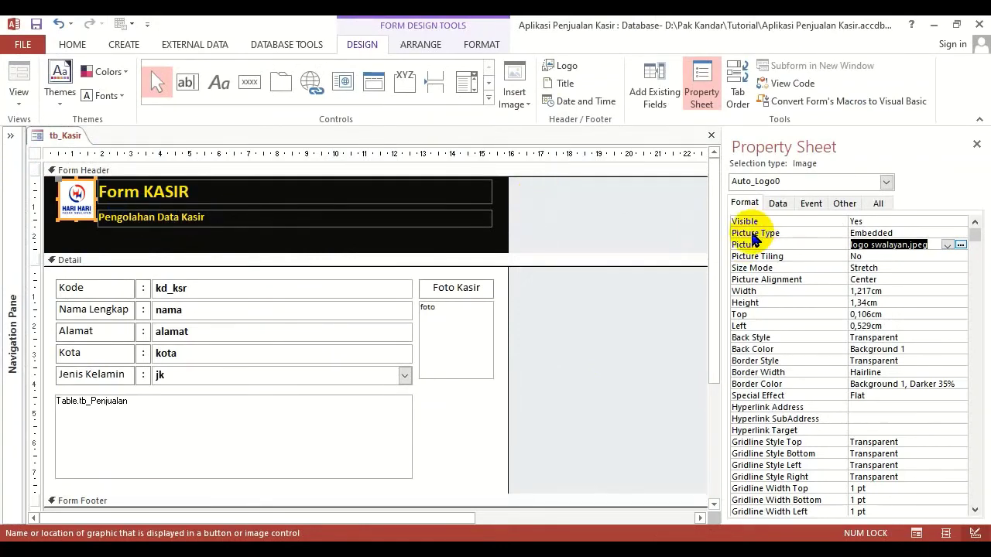
Change the header logo's picture to logo swalayan lagi.png from Downloads and close the logo's properties
{"action": "left_click", "coordinate": [959, 246]}
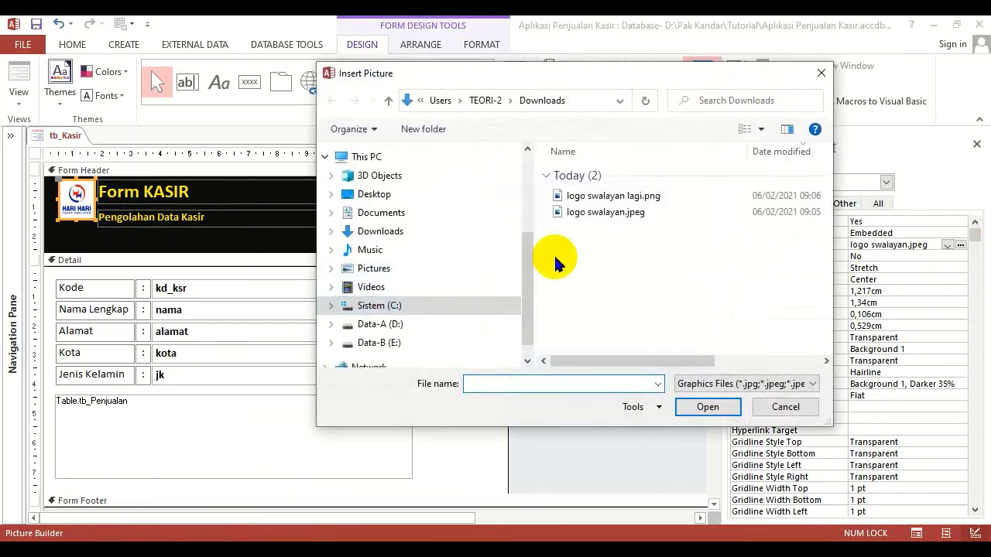
{"action": "left_click", "coordinate": [653, 198]}
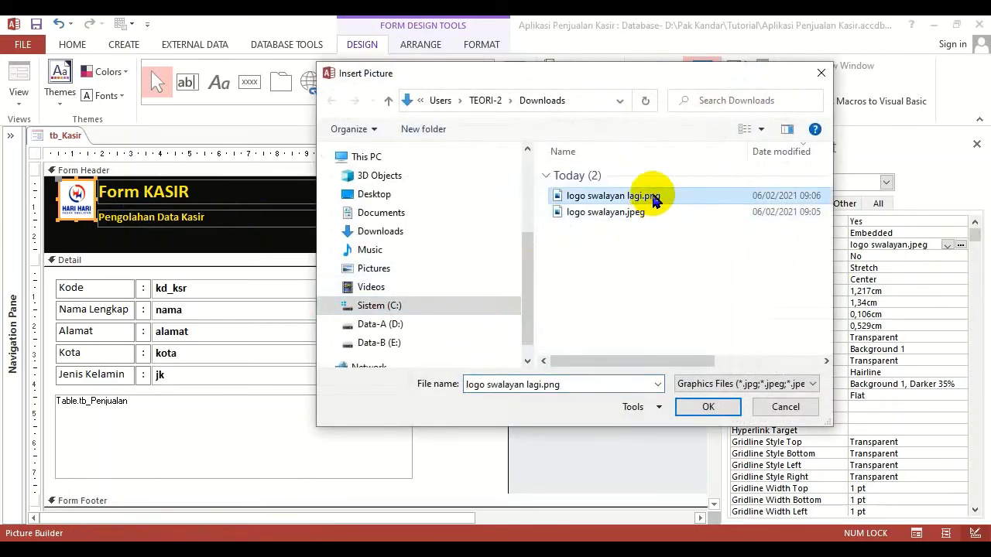
{"action": "left_click", "coordinate": [722, 410]}
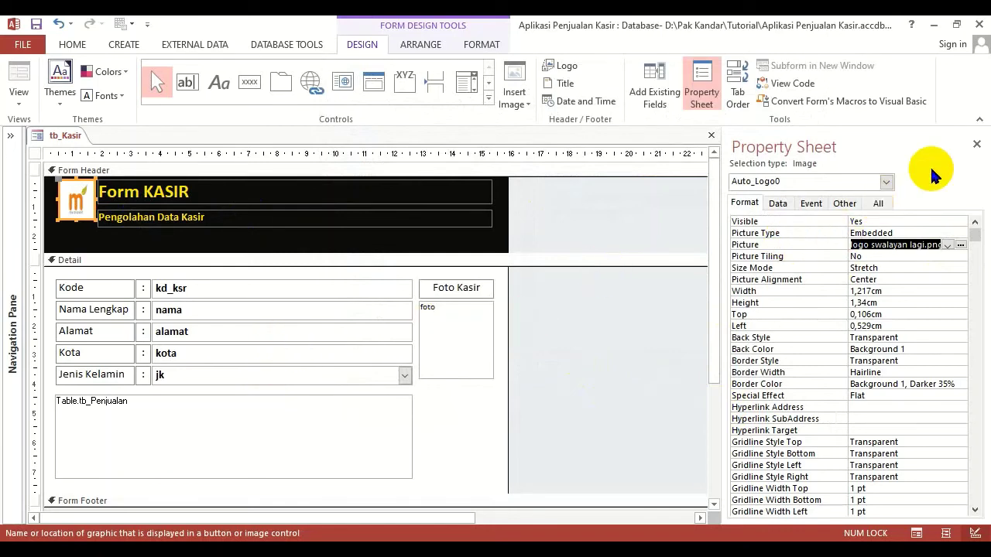
{"action": "left_click", "coordinate": [977, 149]}
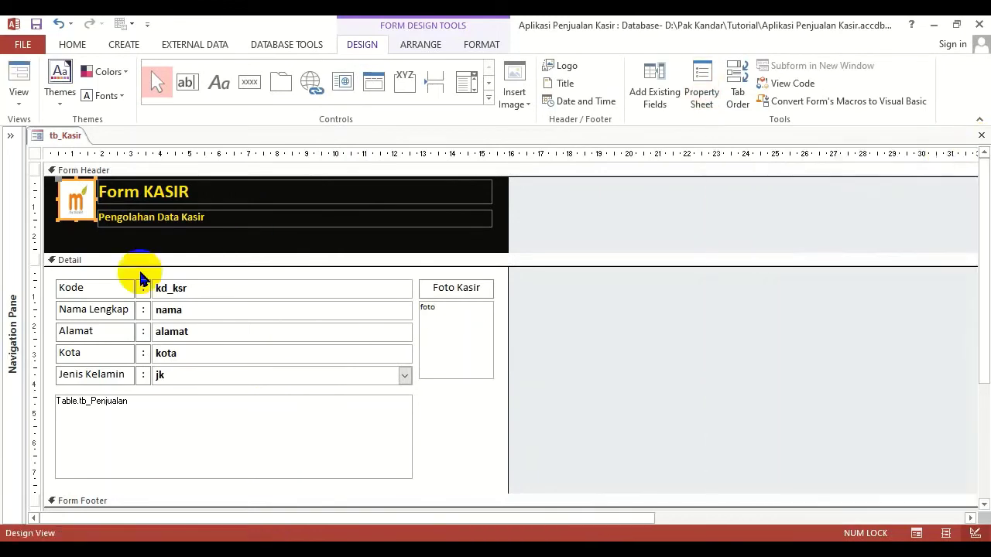
Move the logo toward the header's left edge and slightly down, and enlarge it in width and height
{"action": "left_click", "coordinate": [73, 217]}
{"action": "left_click", "coordinate": [75, 205]}
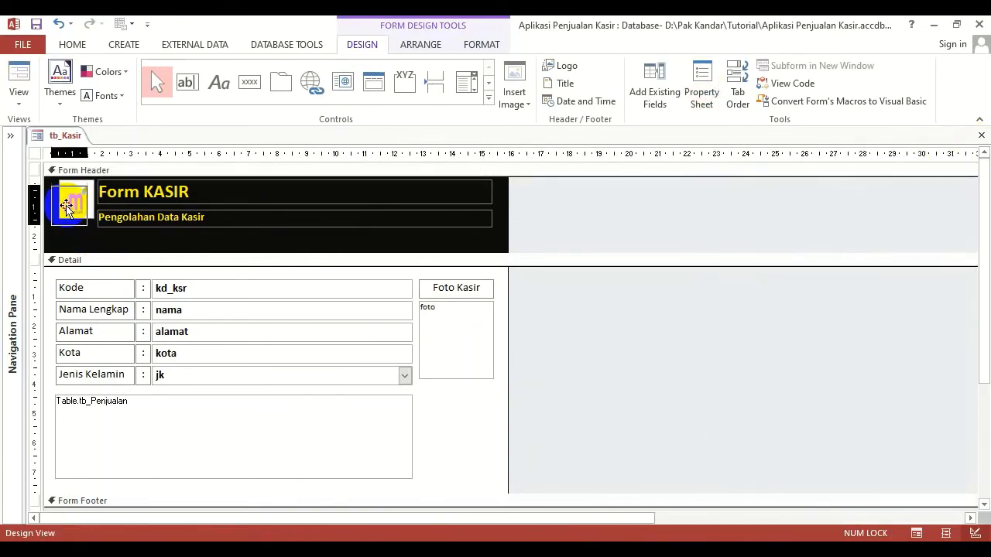
{"action": "left_click_drag", "start_coordinate": [67, 202], "coordinate": [68, 203]}
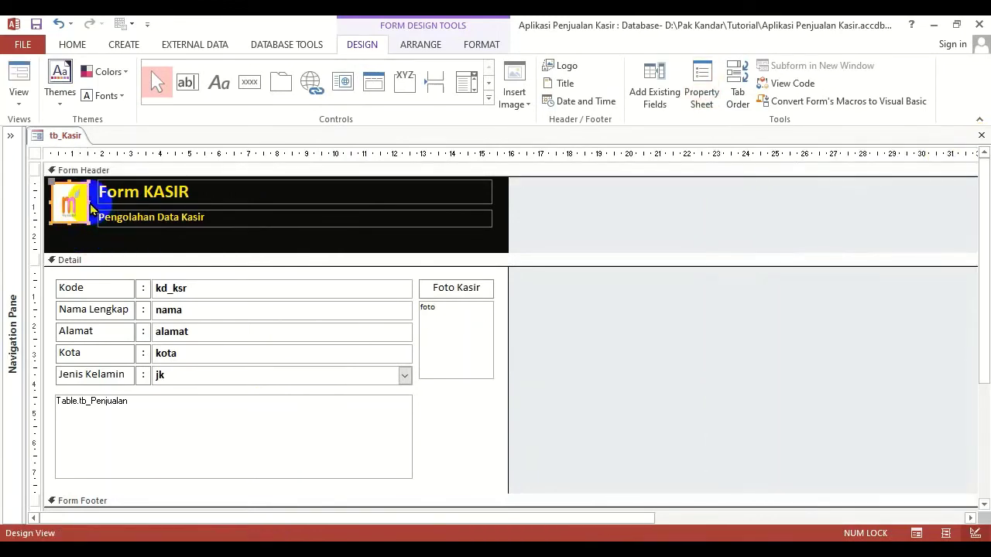
{"action": "left_click_drag", "start_coordinate": [96, 201], "coordinate": [116, 207]}
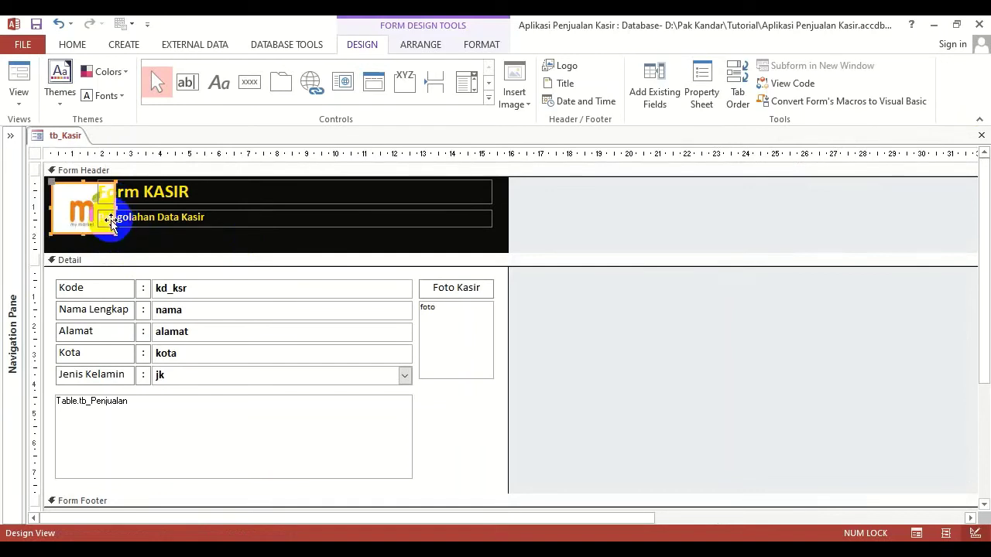
Fine-tune the logo's top and bottom edges and shorten the Form Header section to end just below the logo
{"action": "left_click", "coordinate": [157, 237]}
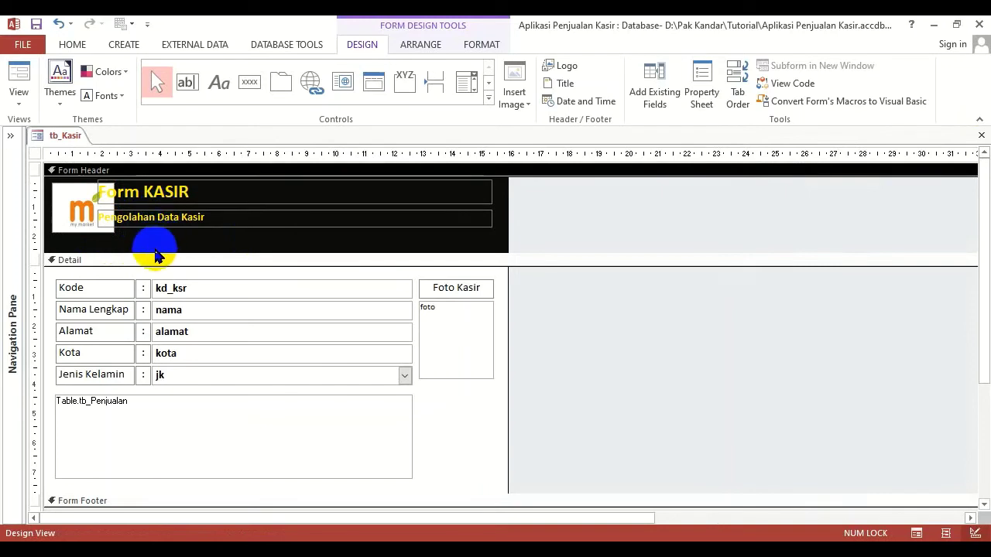
{"action": "left_click_drag", "start_coordinate": [153, 252], "coordinate": [151, 249]}
{"action": "left_click", "coordinate": [86, 230]}
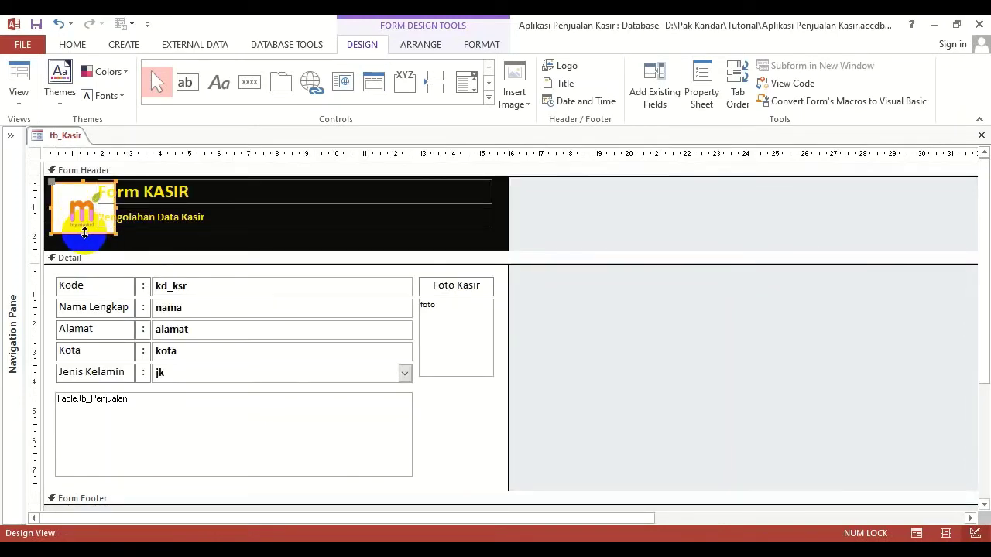
{"action": "left_click_drag", "start_coordinate": [85, 238], "coordinate": [84, 241]}
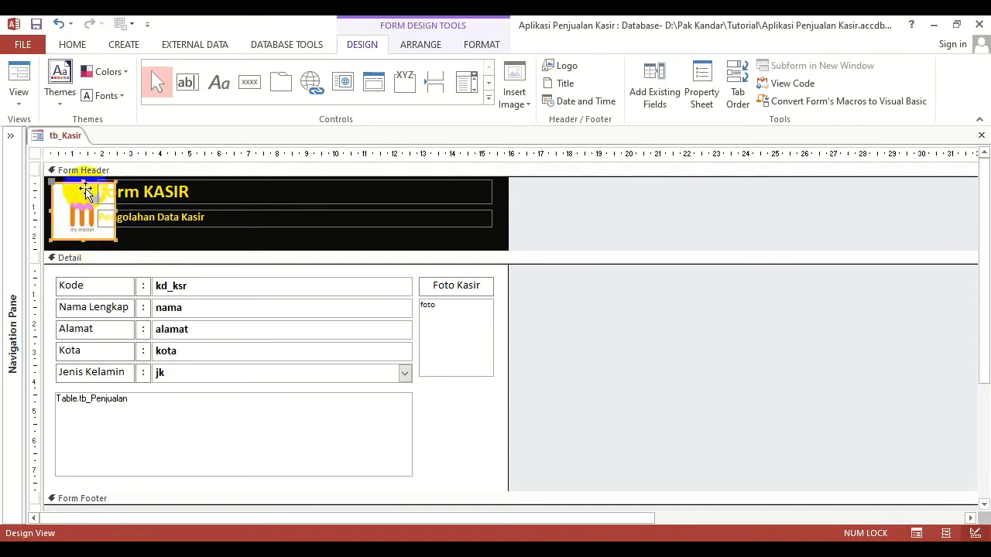
{"action": "left_click_drag", "start_coordinate": [82, 180], "coordinate": [83, 183]}
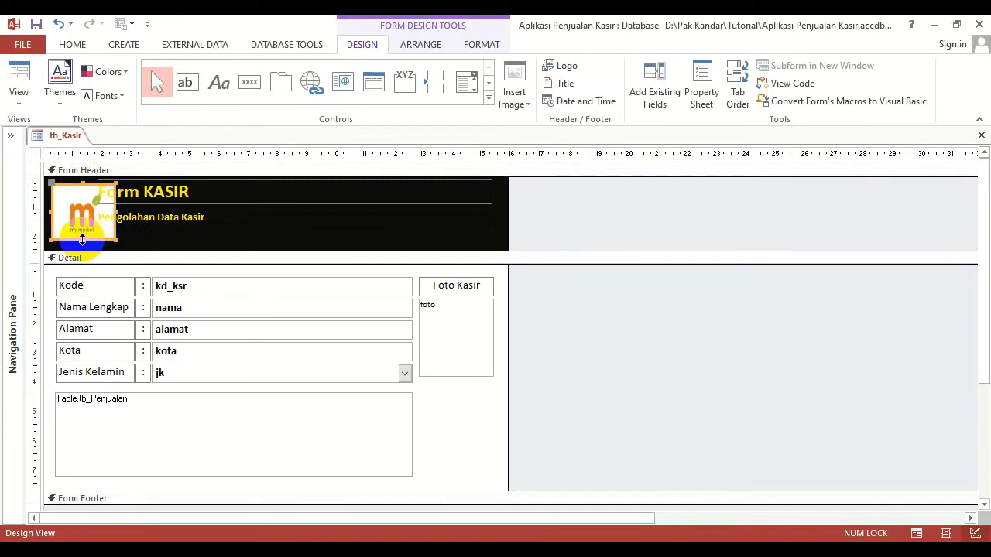
{"action": "left_click_drag", "start_coordinate": [82, 239], "coordinate": [82, 233]}
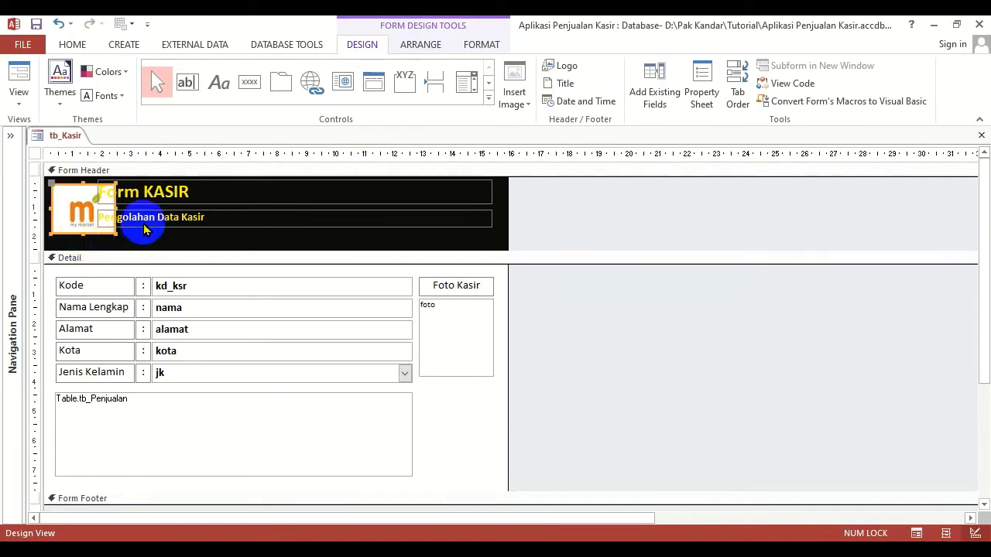
{"action": "left_click_drag", "start_coordinate": [136, 248], "coordinate": [135, 239]}
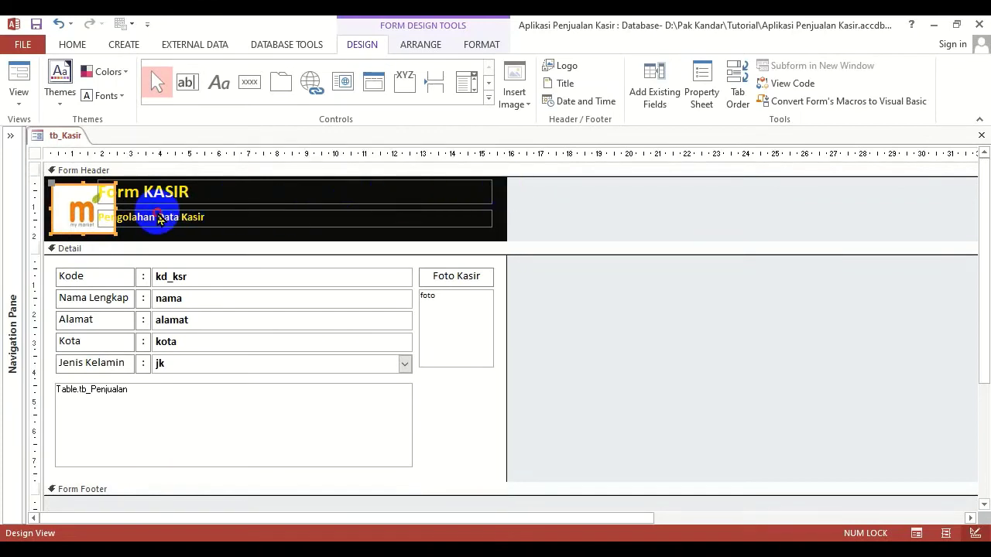
Narrow the Form KASIR title and Pengolahan Data Kasir subtitle labels together by pulling in their right edges
{"action": "left_click", "coordinate": [156, 217]}
{"action": "left_click", "coordinate": [475, 193], "text": "shift"}
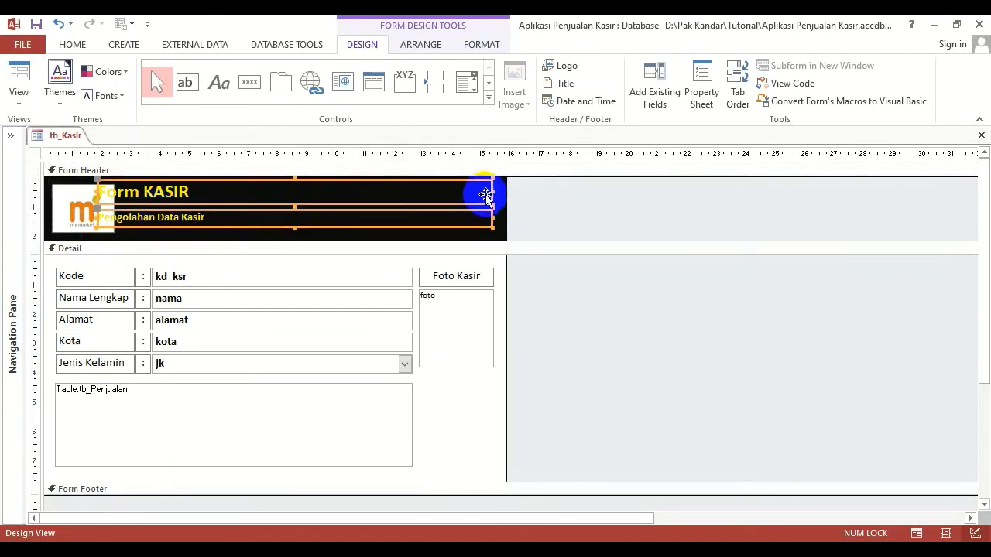
{"action": "left_click_drag", "start_coordinate": [491, 193], "coordinate": [431, 191]}
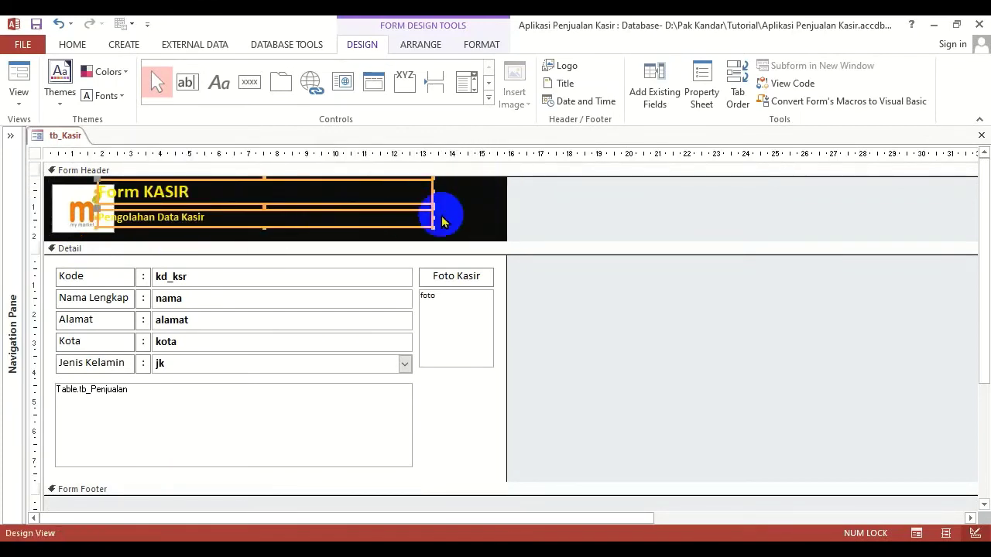
{"action": "left_click", "coordinate": [454, 212]}
Move the subtitle and the title labels clear of the logo's right side, shifting both slightly down
{"action": "left_click_drag", "start_coordinate": [181, 217], "coordinate": [199, 221]}
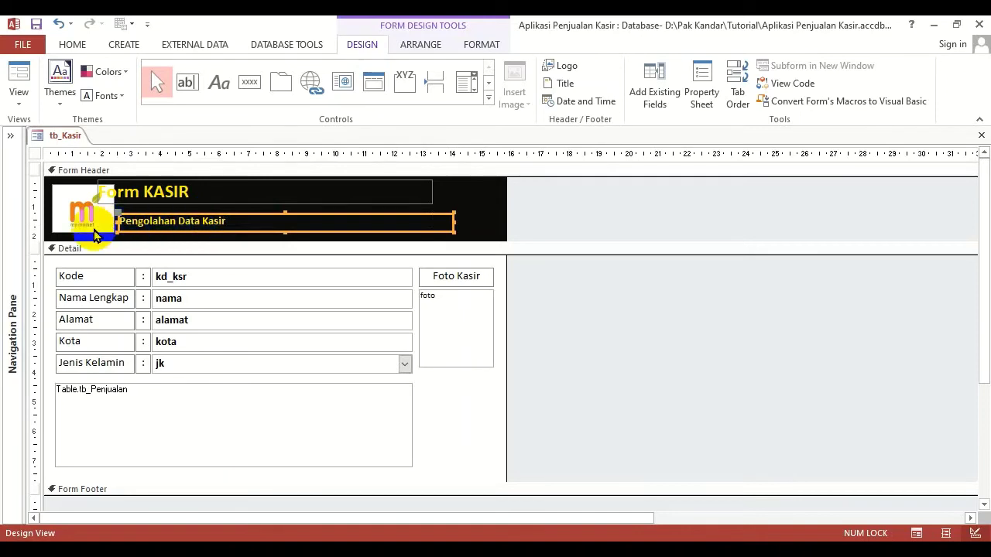
{"action": "left_click", "coordinate": [344, 206]}
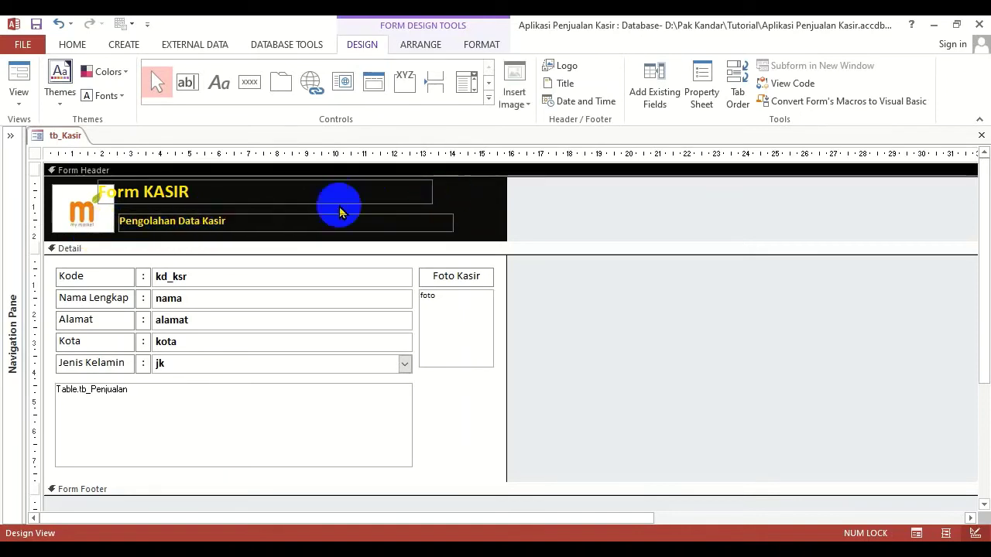
{"action": "left_click_drag", "start_coordinate": [143, 194], "coordinate": [169, 200]}
Align the Form KASIR title and the Pengolahan Data Kasir subtitle to their left edges
{"action": "left_click", "coordinate": [152, 221], "text": "shift"}
{"action": "left_click", "coordinate": [418, 44]}
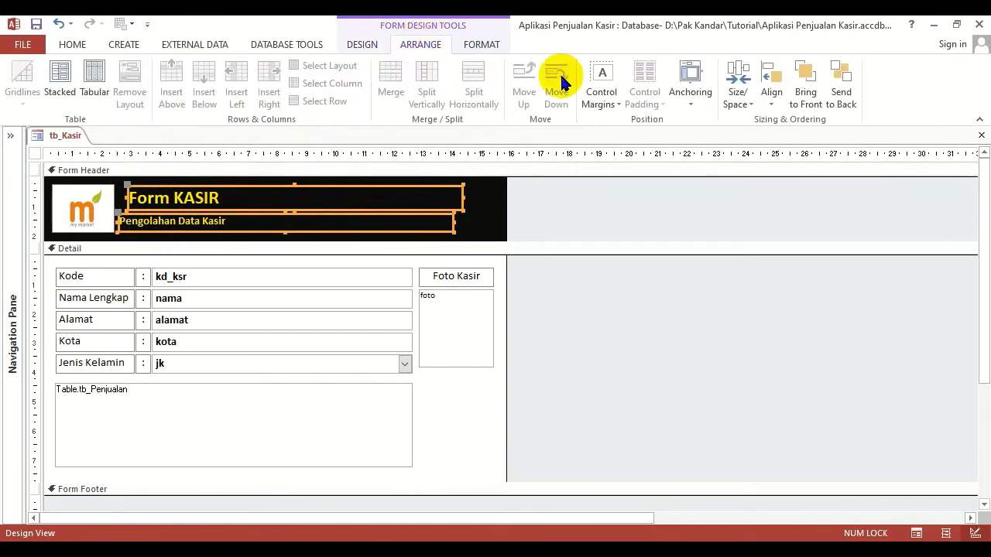
{"action": "left_click", "coordinate": [769, 85]}
{"action": "left_click", "coordinate": [787, 137]}
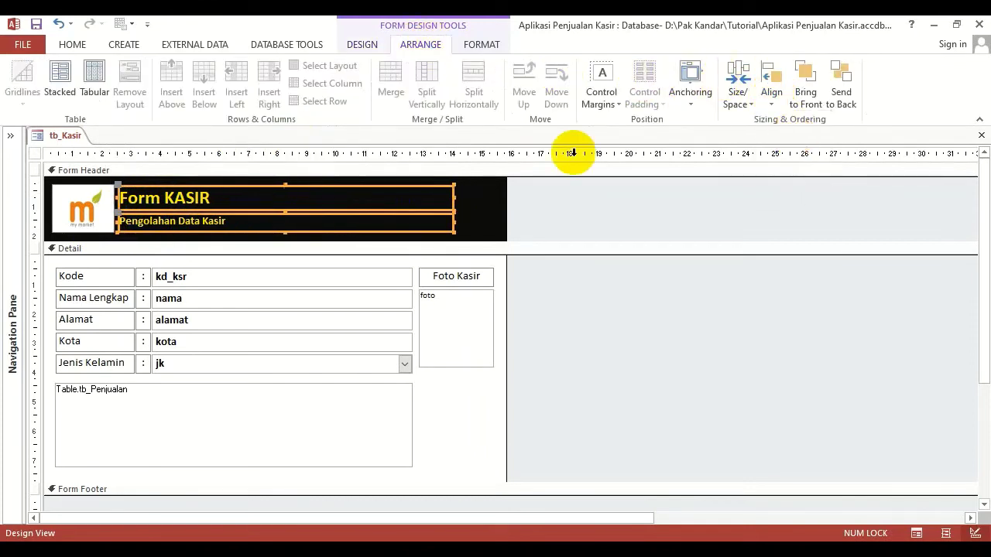
{"action": "left_click", "coordinate": [471, 169]}
Set the font size of the Form KASIR title to 22
{"action": "left_click", "coordinate": [232, 201]}
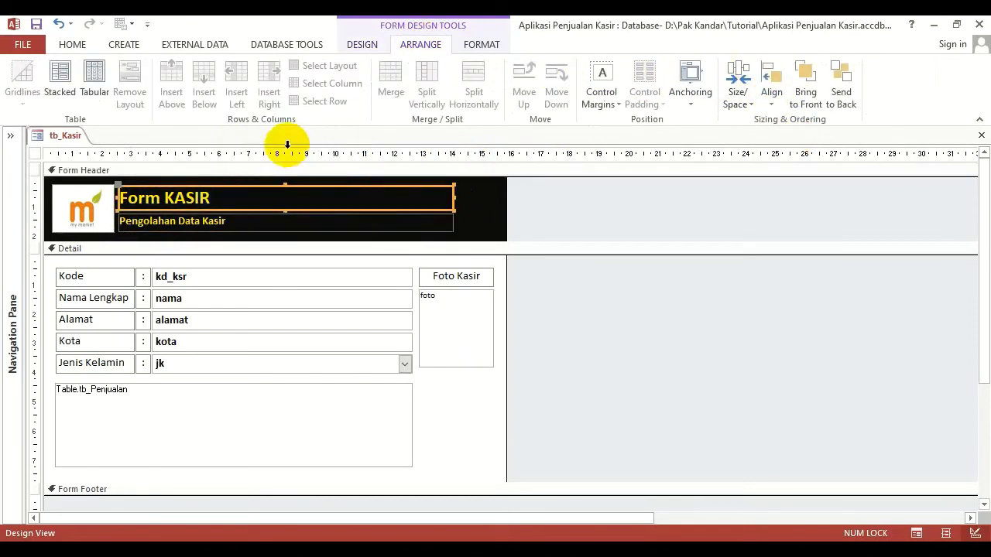
{"action": "left_click", "coordinate": [72, 45]}
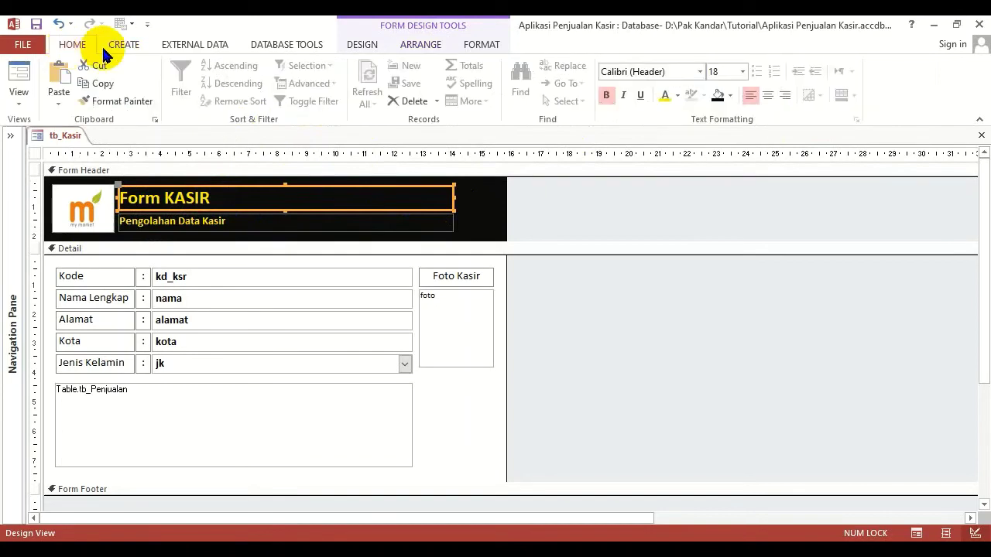
{"action": "left_click", "coordinate": [743, 72]}
{"action": "left_click", "coordinate": [716, 223]}
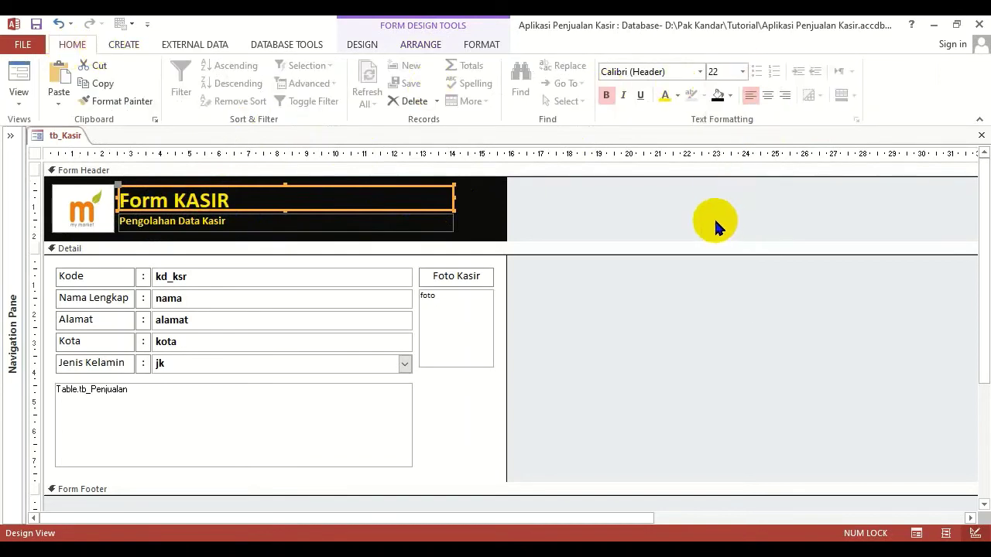
{"action": "left_click", "coordinate": [476, 200]}
Nudge the Form KASIR title down slightly toward the subtitle
{"action": "left_click", "coordinate": [375, 198]}
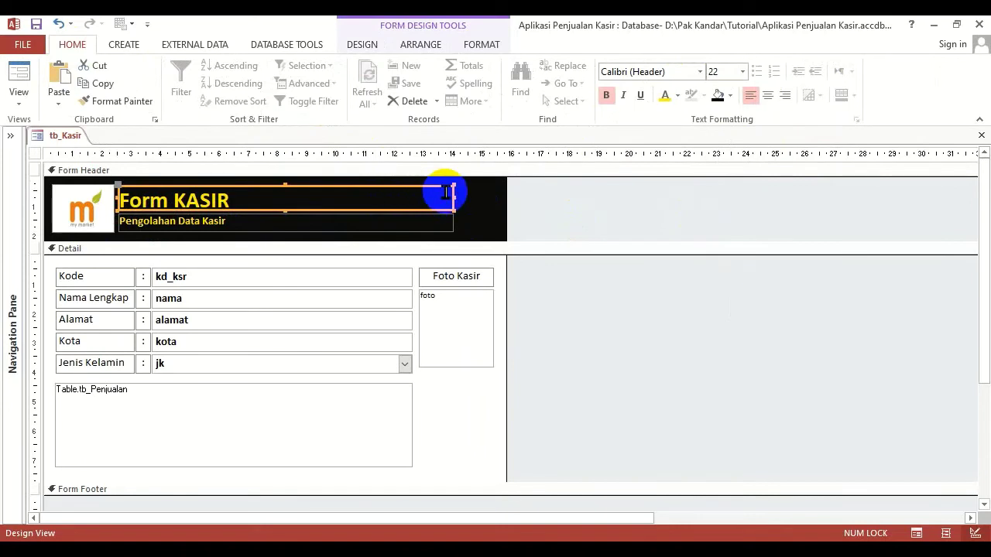
{"action": "key", "text": "Down"}
{"action": "key", "text": "Down"}
{"action": "key", "text": "Down"}
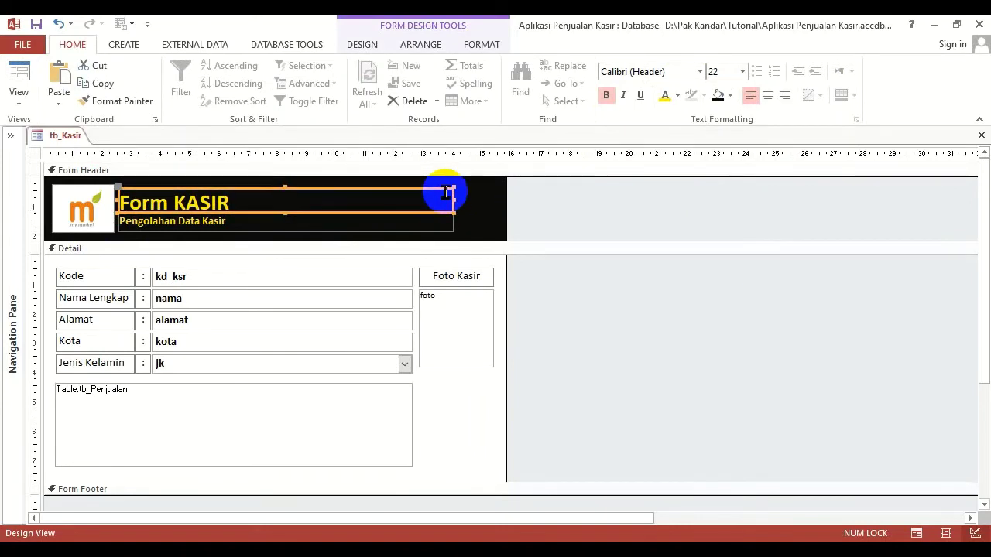
{"action": "left_click", "coordinate": [472, 193]}
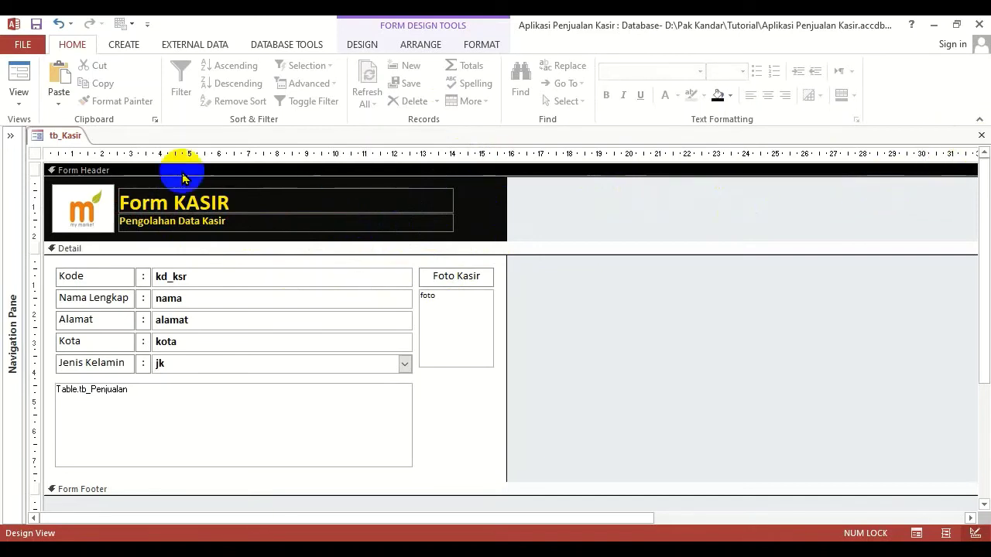
Expand the Navigation Pane, close the form and save its design changes under the name frm_Kasir
{"action": "left_click", "coordinate": [9, 136]}
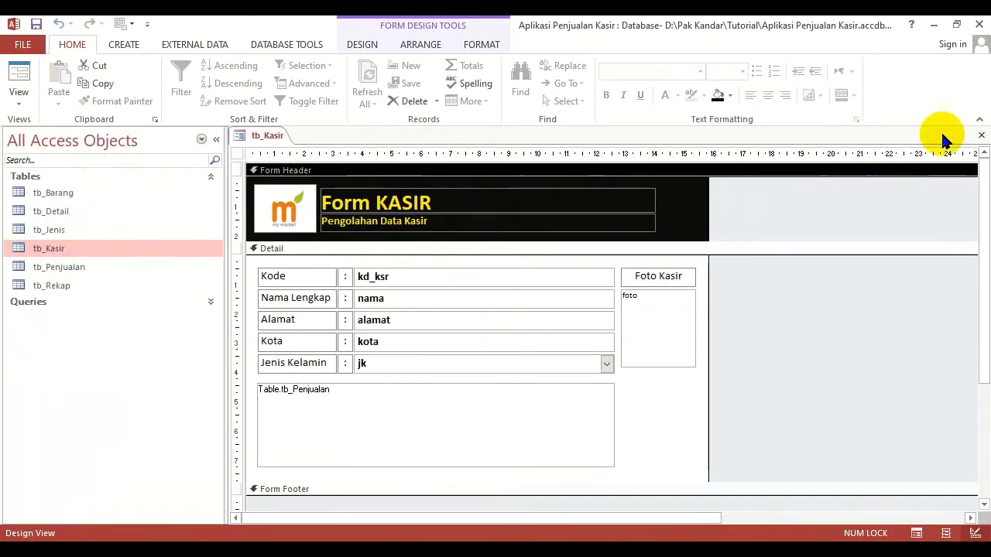
{"action": "left_click", "coordinate": [981, 136]}
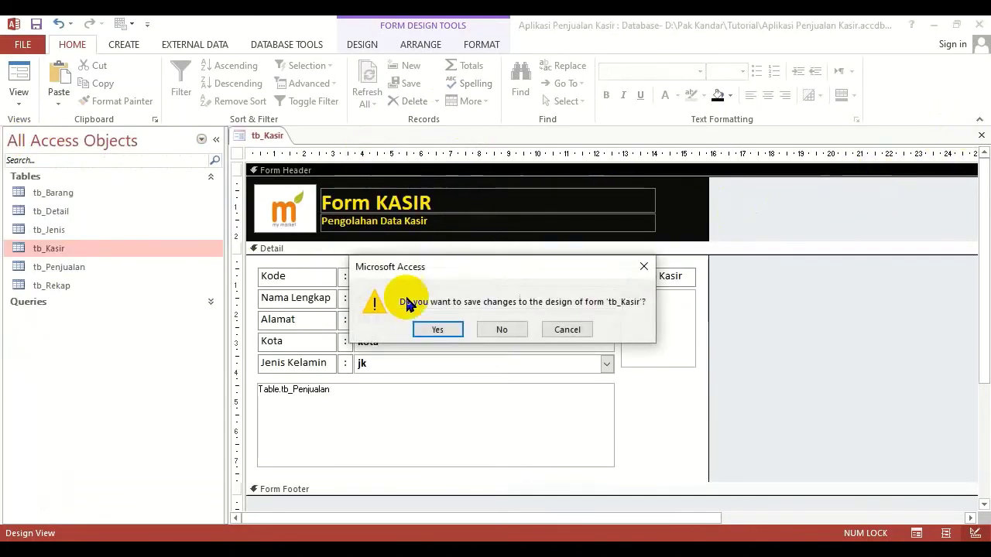
{"action": "left_click", "coordinate": [448, 333]}
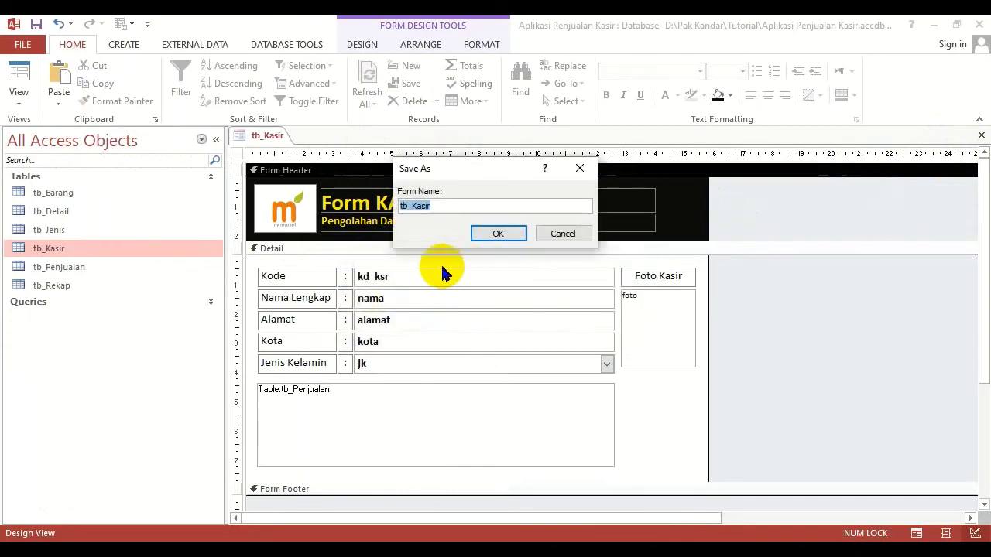
{"action": "type", "text": "frm"}
{"action": "left_click", "coordinate": [484, 232]}
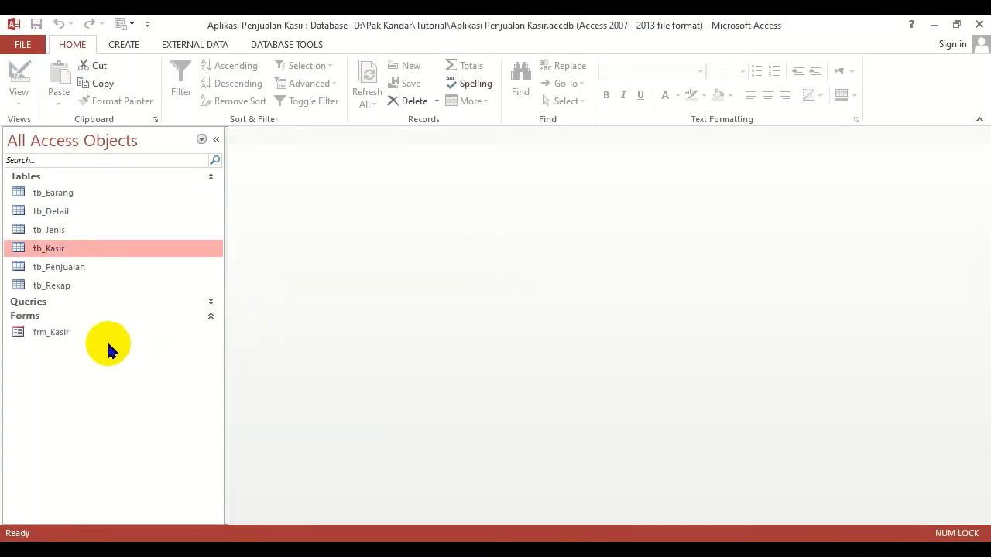
Open the saved frm_Kasir form to check it in Form View and close it again
{"action": "double_click", "coordinate": [57, 335]}
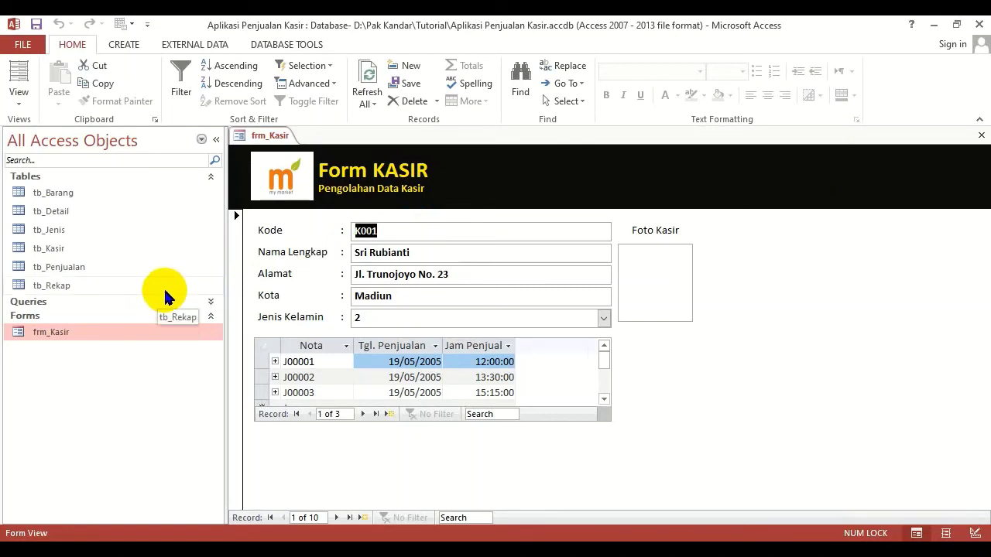
{"action": "left_click", "coordinate": [17, 97]}
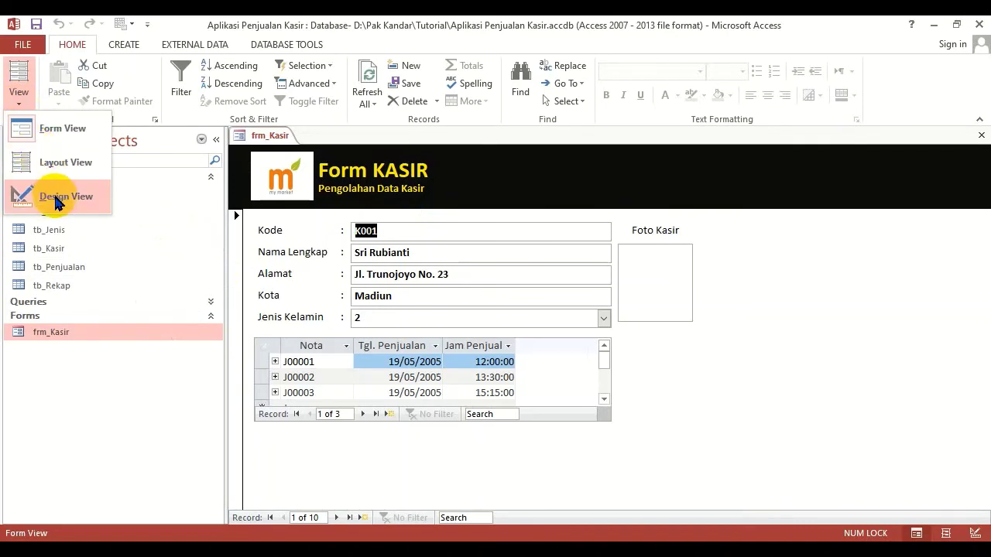
{"action": "left_click", "coordinate": [980, 136]}
{"action": "left_click", "coordinate": [980, 136]}
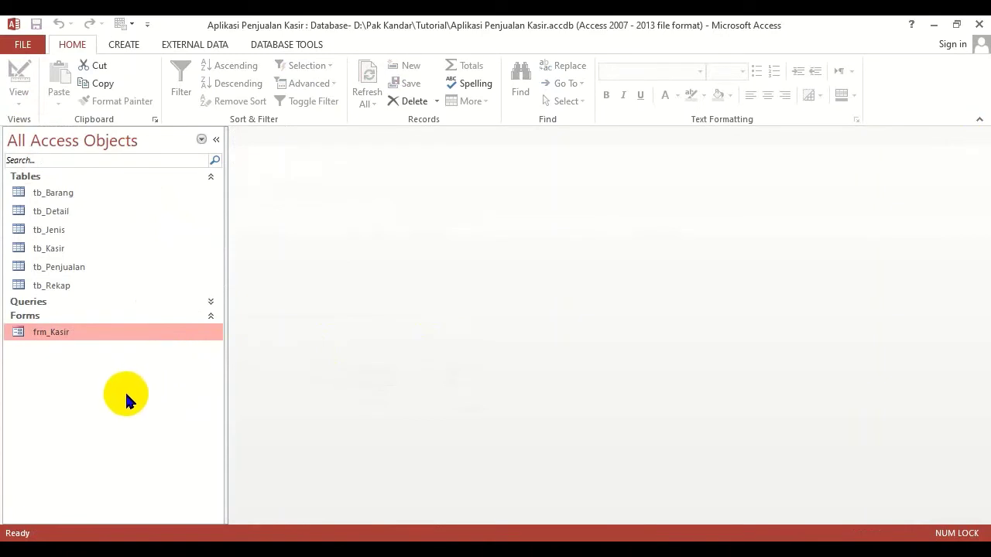
{"action": "right_click", "coordinate": [76, 336]}
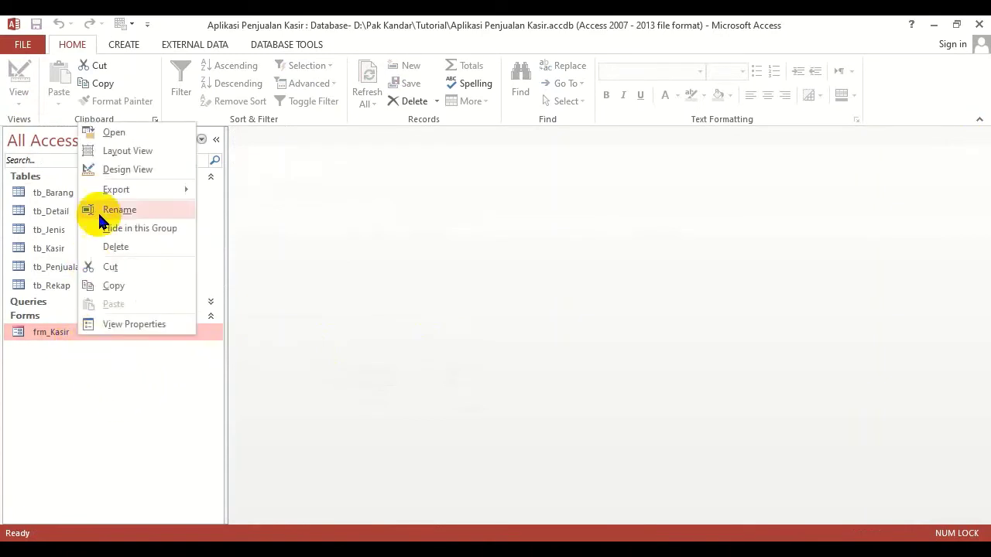
{"action": "left_click", "coordinate": [116, 391]}
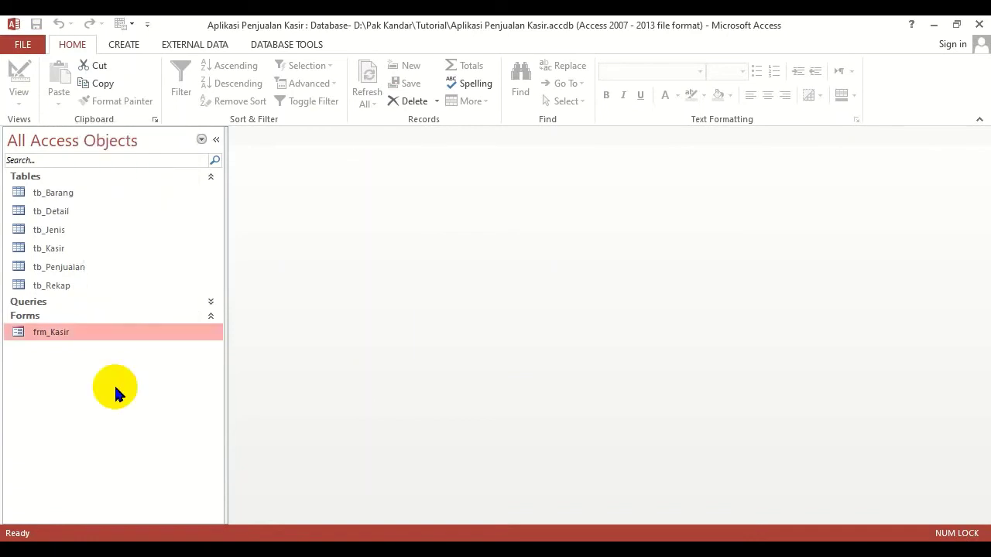
Reopen the frm_Kasir form and switch it to Design View
{"action": "double_click", "coordinate": [75, 336]}
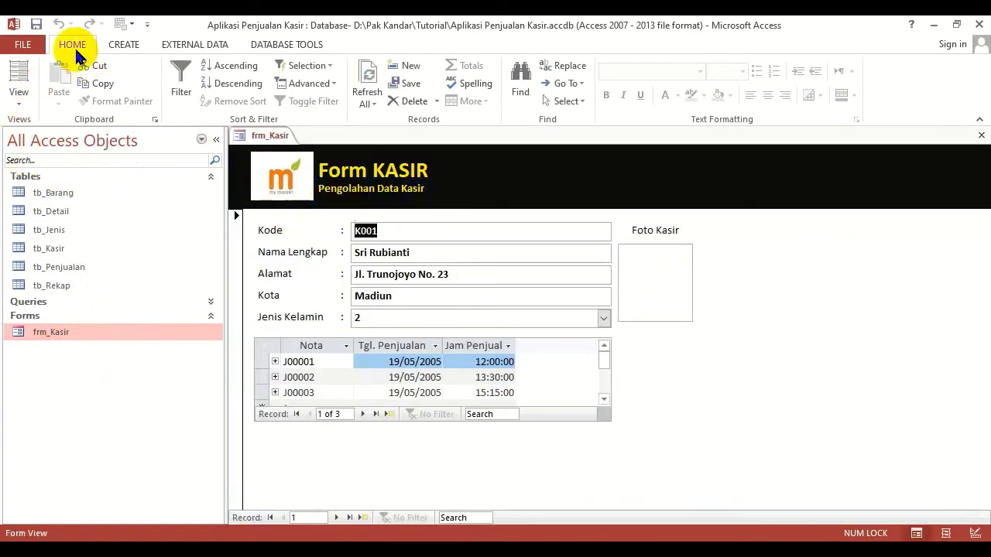
{"action": "left_click", "coordinate": [19, 102]}
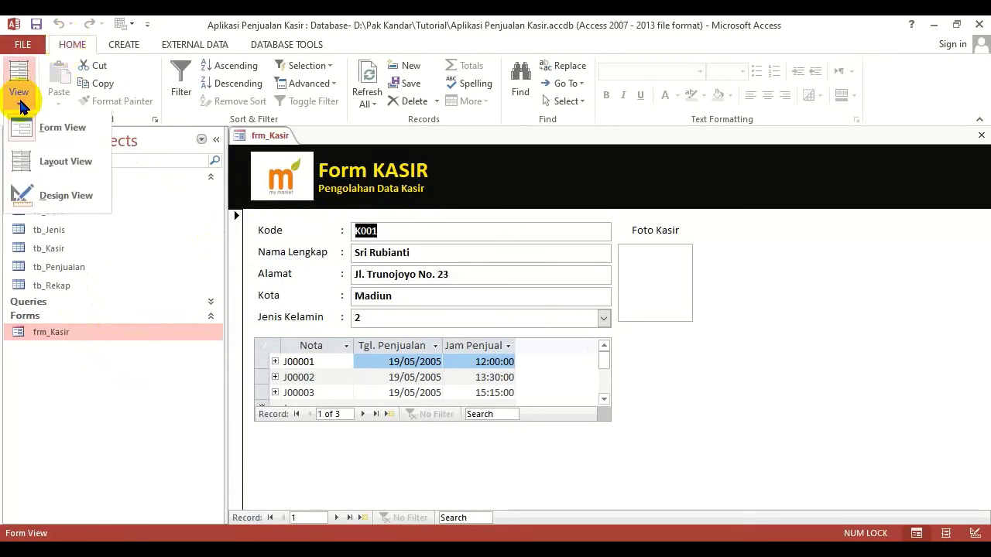
{"action": "left_click", "coordinate": [56, 199]}
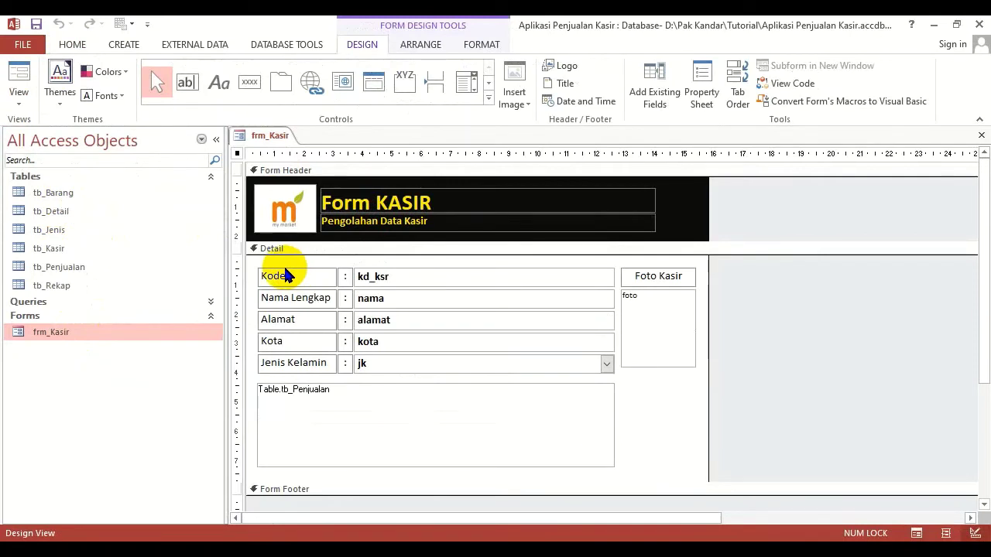
Preview the frm_Kasir form in Form View and return to Design View
{"action": "left_click", "coordinate": [21, 76]}
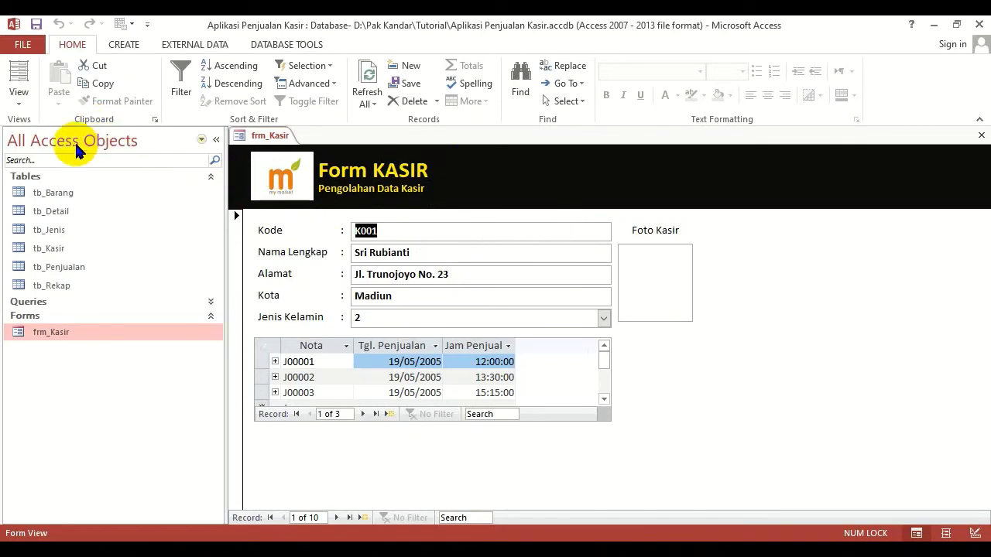
{"action": "left_click", "coordinate": [19, 99]}
{"action": "left_click", "coordinate": [55, 198]}
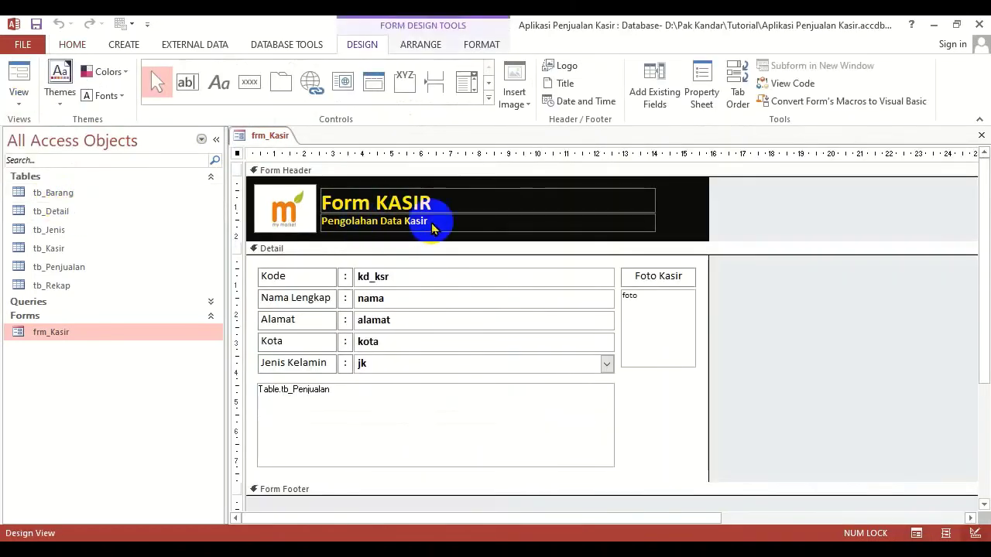
Show the Property Sheet, compare the kd_ksr text box's properties with the form's, and select the whole form
{"action": "left_click", "coordinate": [700, 87]}
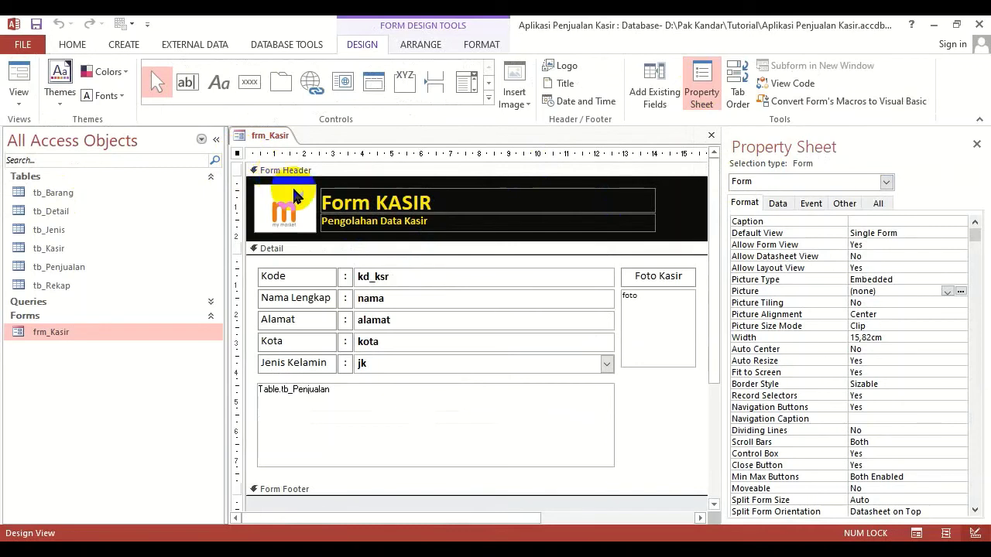
{"action": "left_click", "coordinate": [418, 283]}
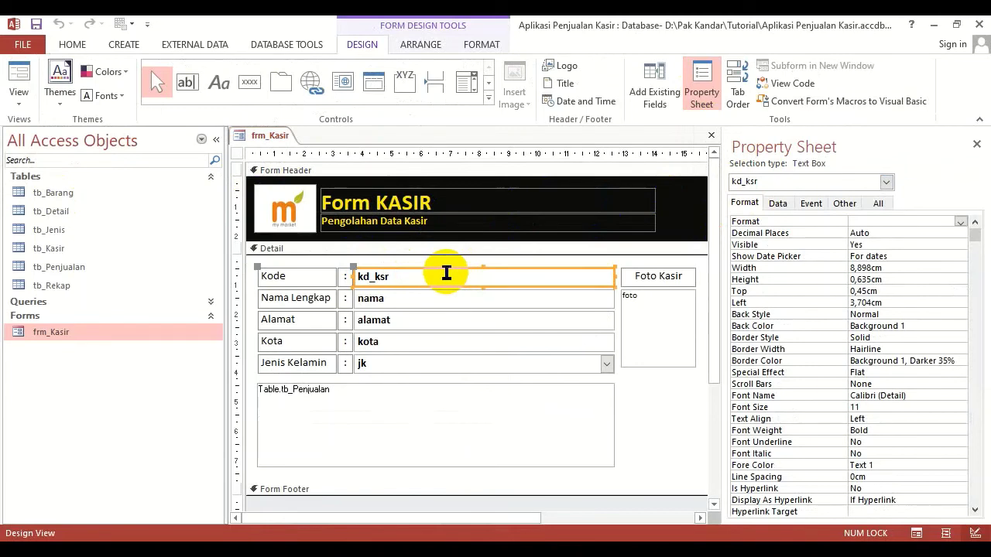
{"action": "left_click", "coordinate": [238, 157]}
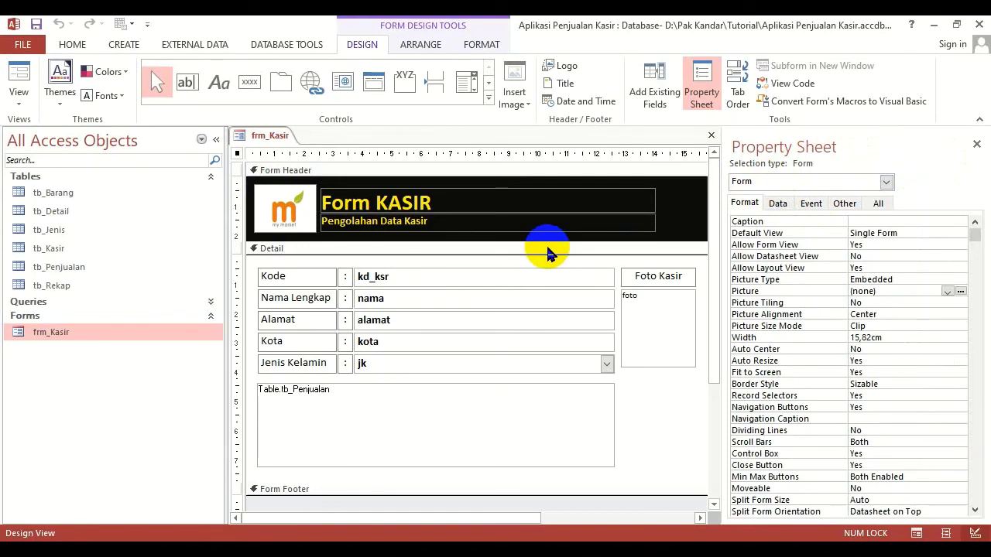
{"action": "left_click", "coordinate": [487, 263]}
{"action": "left_click", "coordinate": [481, 271]}
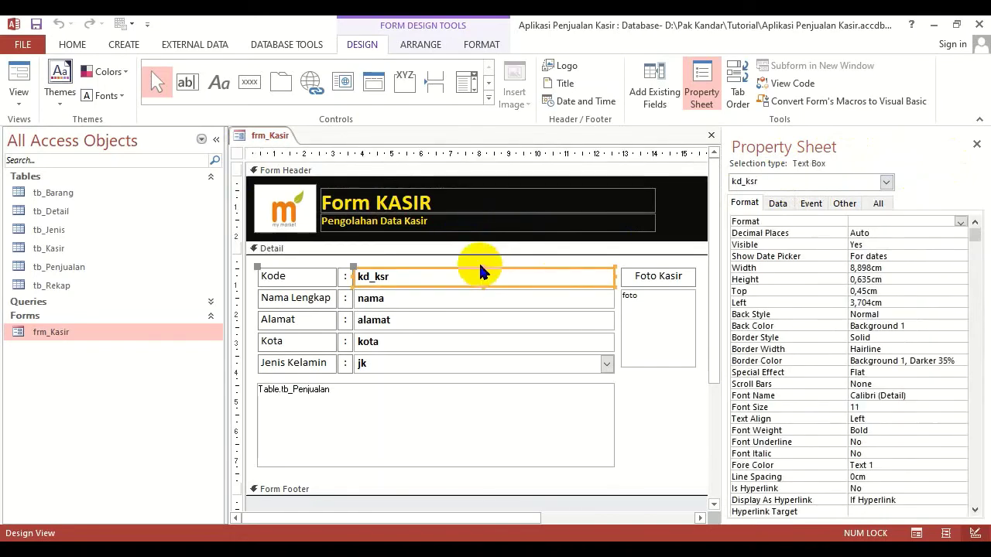
{"action": "left_click", "coordinate": [238, 154]}
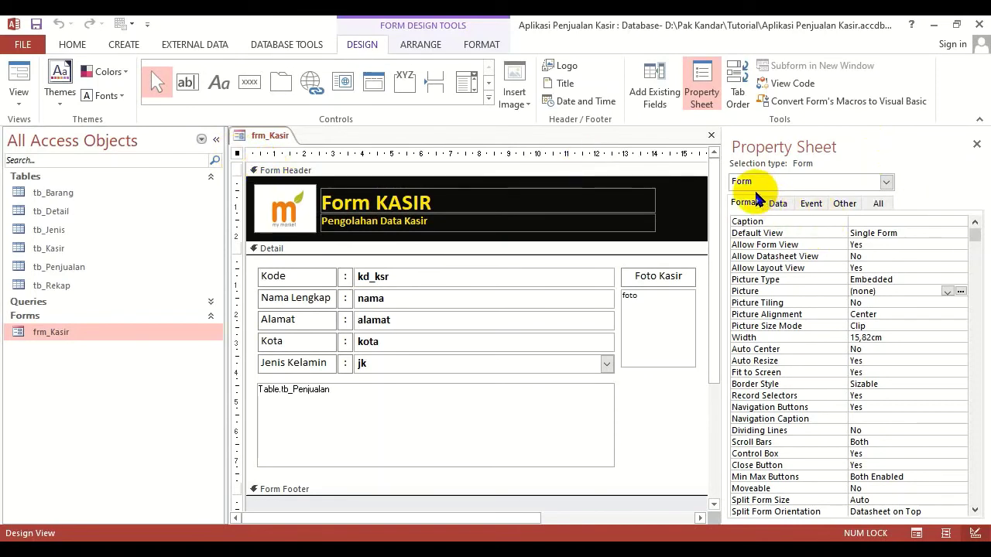
Set the form's Pop Up and Modal properties to Yes
{"action": "left_click", "coordinate": [845, 204]}
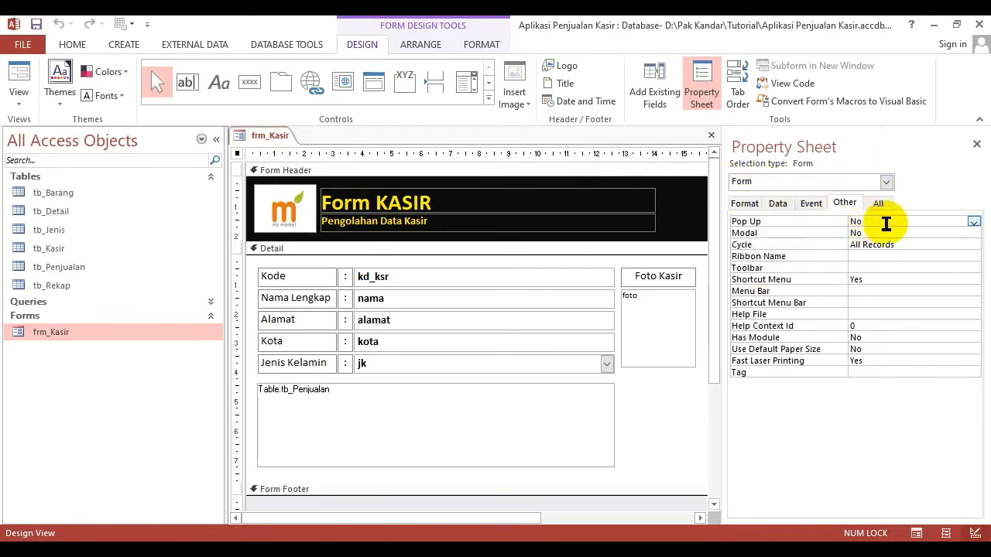
{"action": "double_click", "coordinate": [947, 221]}
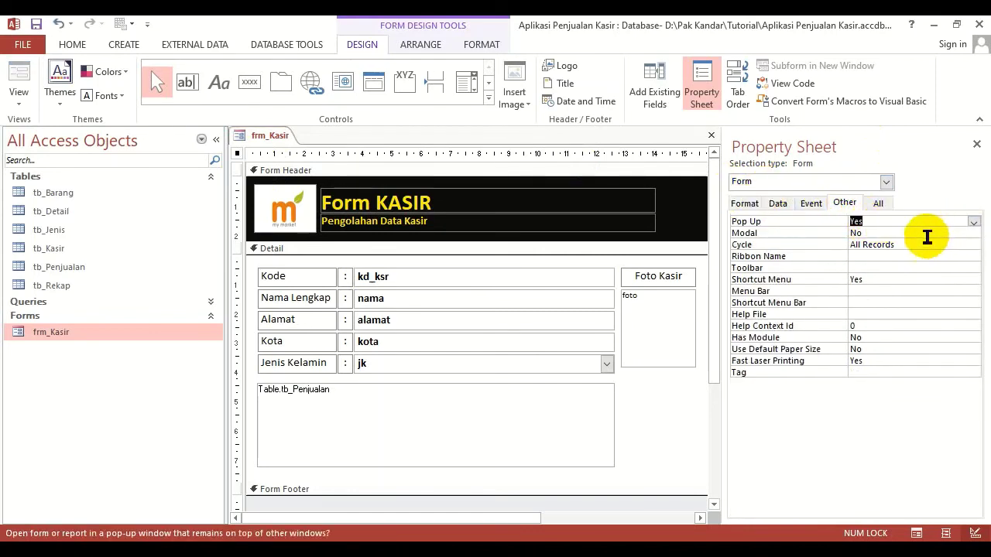
{"action": "double_click", "coordinate": [895, 233]}
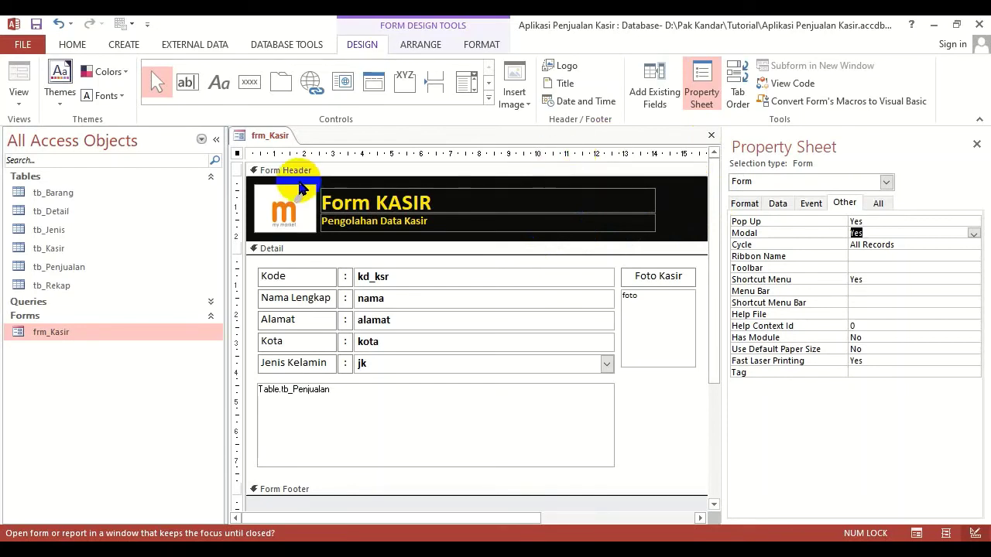
Close the frm_Kasir form and save its design changes
{"action": "left_click", "coordinate": [17, 108]}
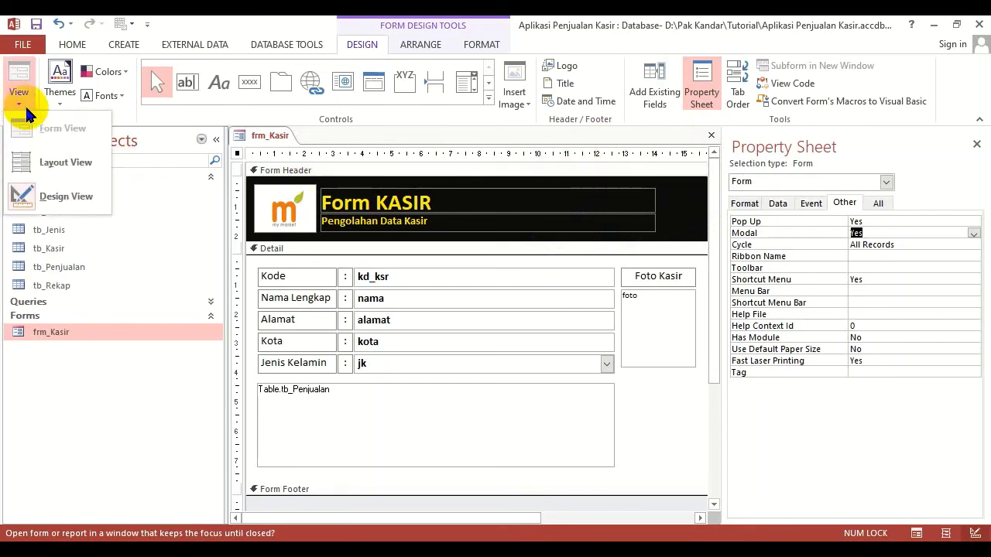
{"action": "left_click", "coordinate": [657, 202]}
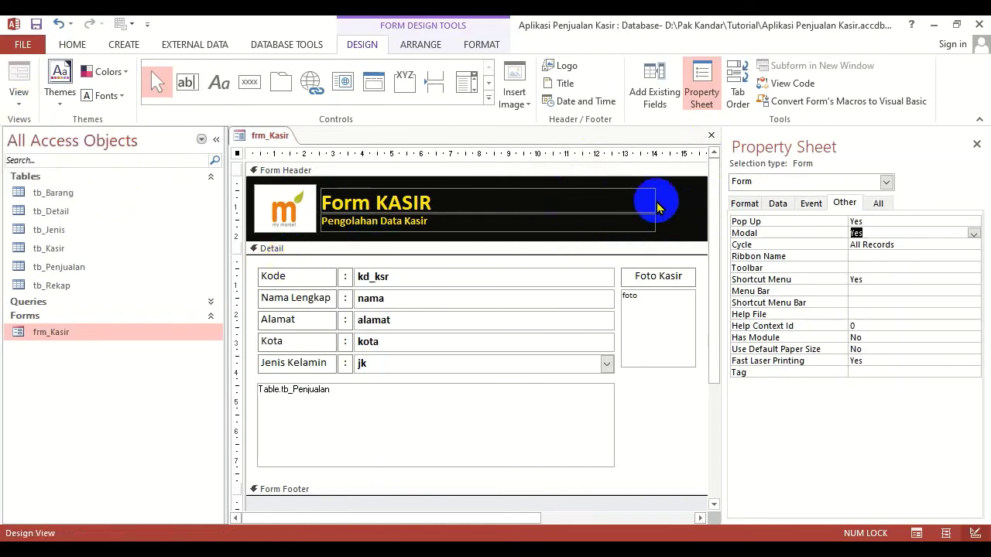
{"action": "left_click", "coordinate": [318, 249]}
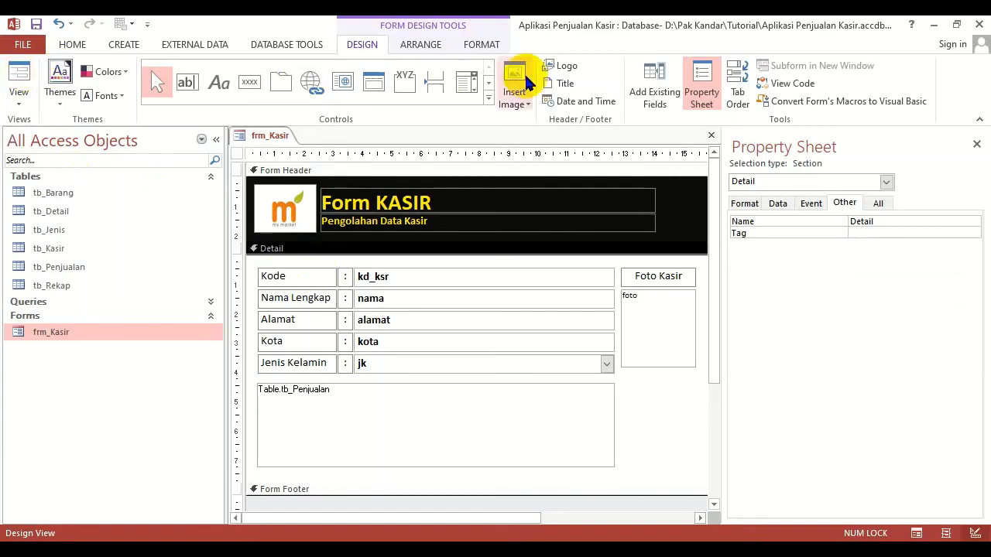
{"action": "left_click", "coordinate": [711, 137]}
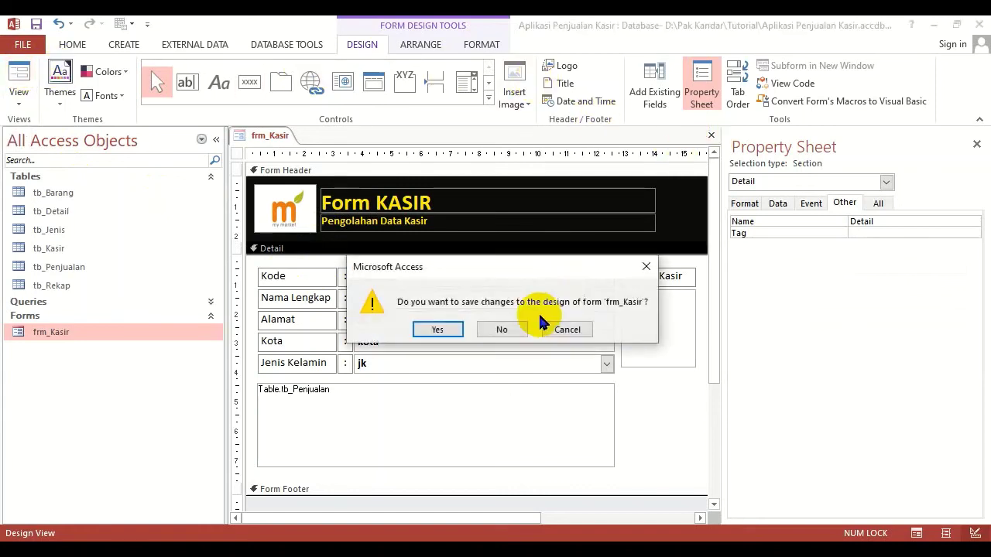
{"action": "left_click", "coordinate": [436, 329]}
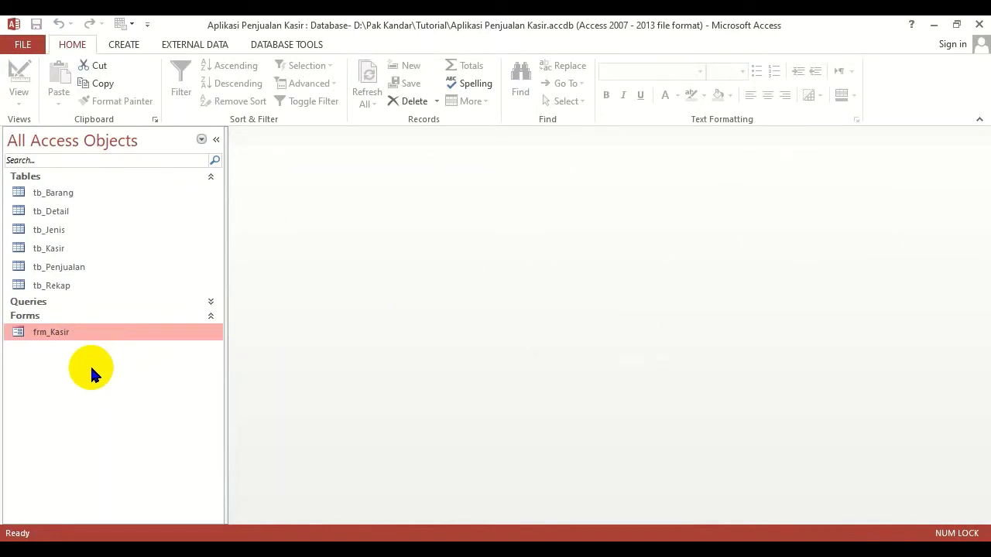
Open frm_Kasir, move its pop-up window up slightly, and test whether the Access window behind it can be used
{"action": "double_click", "coordinate": [51, 332]}
{"action": "left_click_drag", "start_coordinate": [544, 162], "coordinate": [537, 134]}
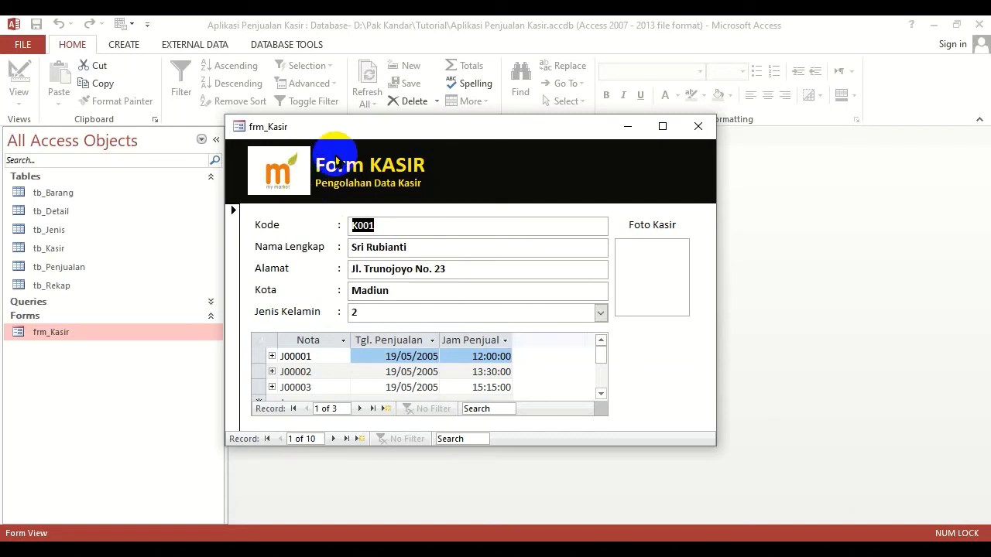
{"action": "left_click", "coordinate": [79, 160]}
{"action": "left_click", "coordinate": [393, 51]}
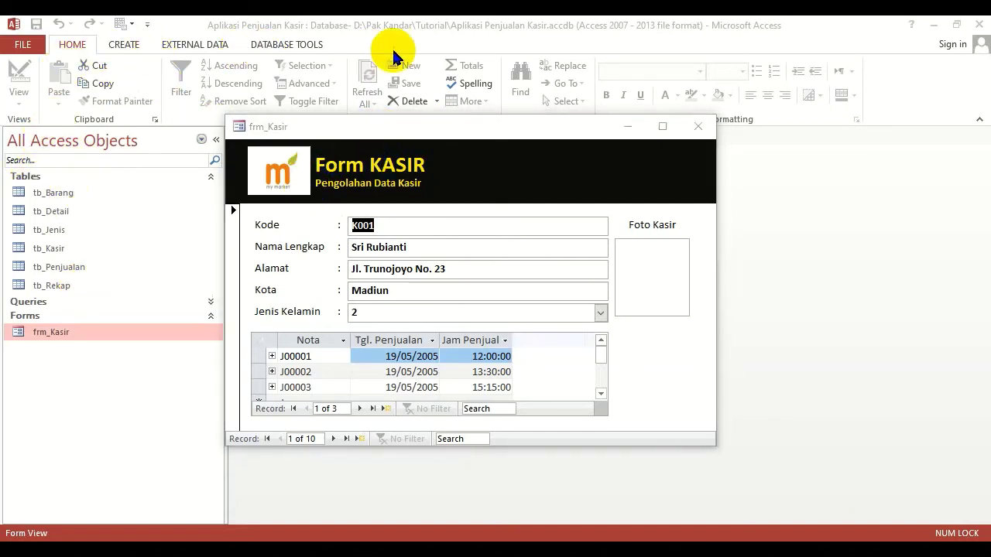
{"action": "left_click", "coordinate": [585, 43]}
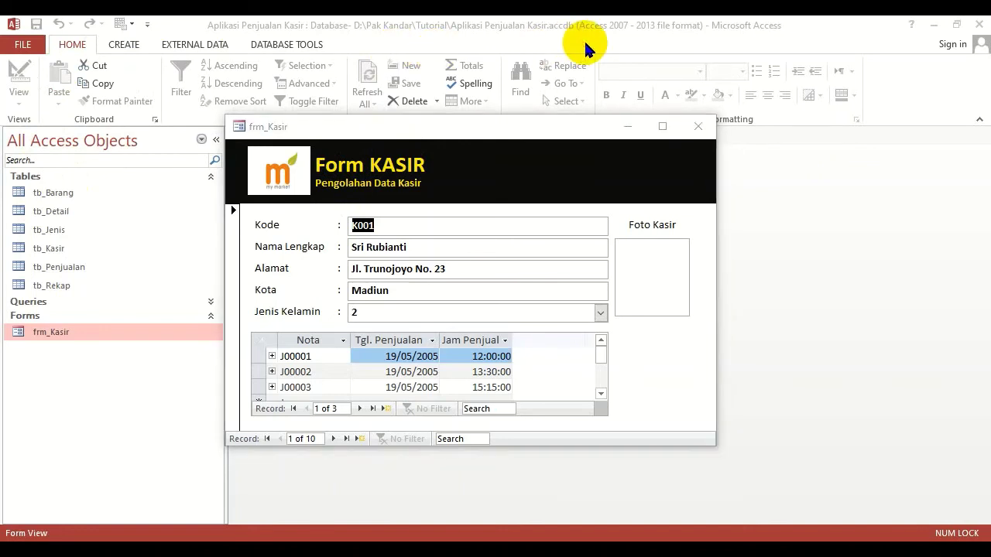
{"action": "left_click", "coordinate": [762, 53]}
{"action": "left_click", "coordinate": [561, 214]}
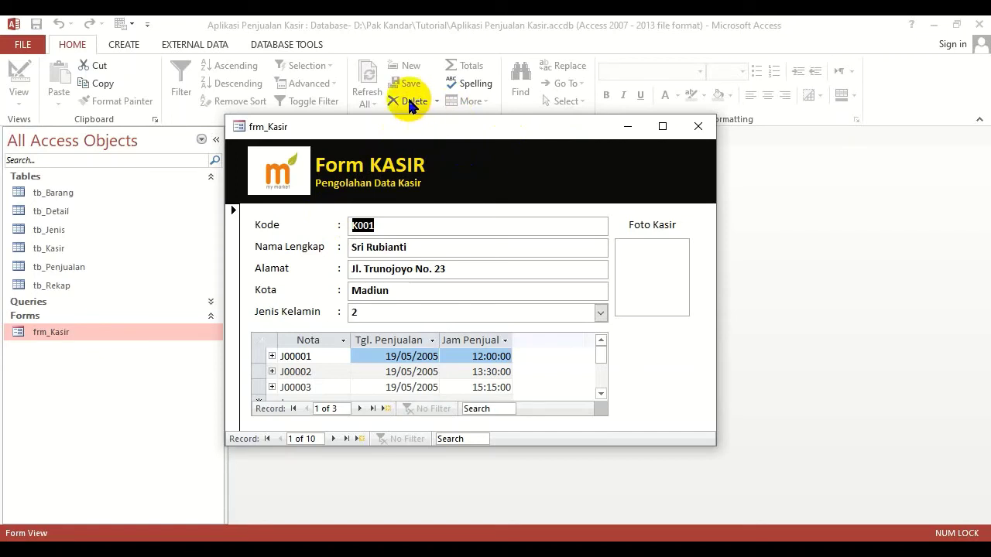
{"action": "left_click", "coordinate": [23, 79]}
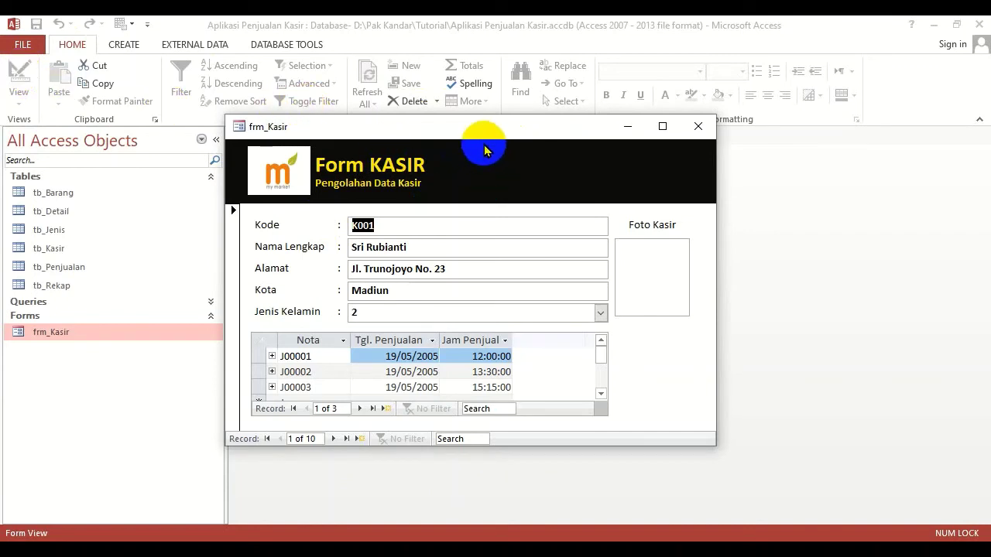
Examine the shortcut menus of the open form's header and Kode field, and close the form
{"action": "right_click", "coordinate": [586, 174]}
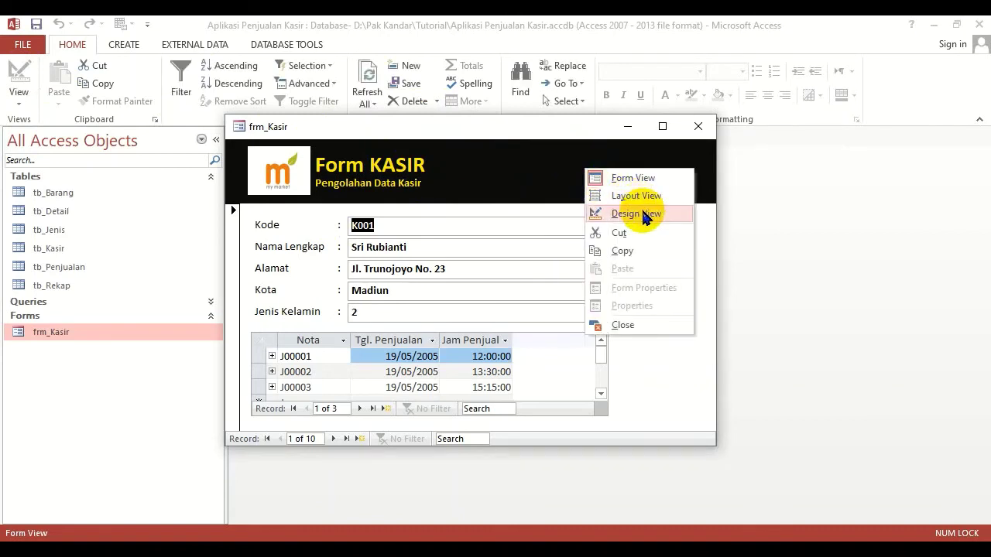
{"action": "left_click", "coordinate": [541, 180]}
{"action": "right_click", "coordinate": [541, 179]}
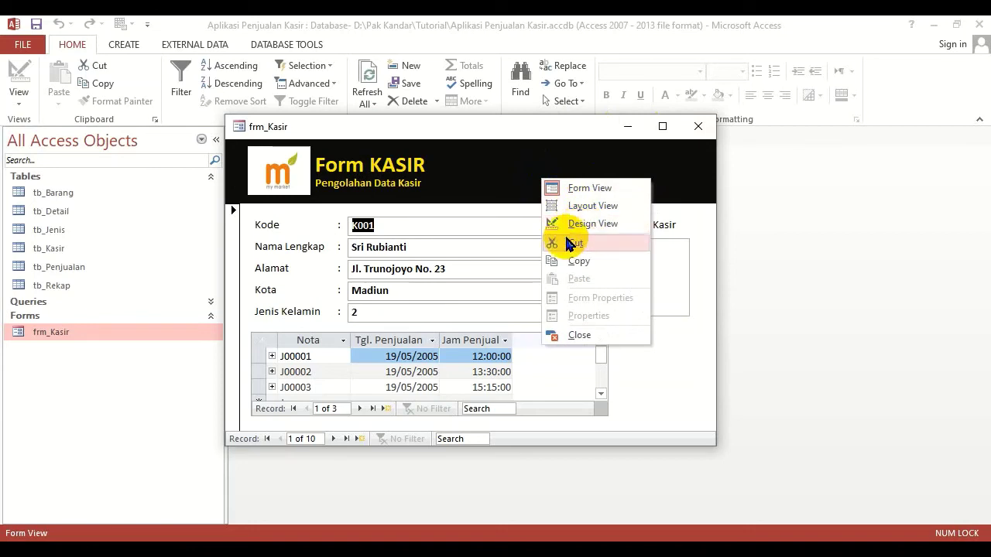
{"action": "left_click", "coordinate": [509, 227]}
{"action": "right_click", "coordinate": [508, 226]}
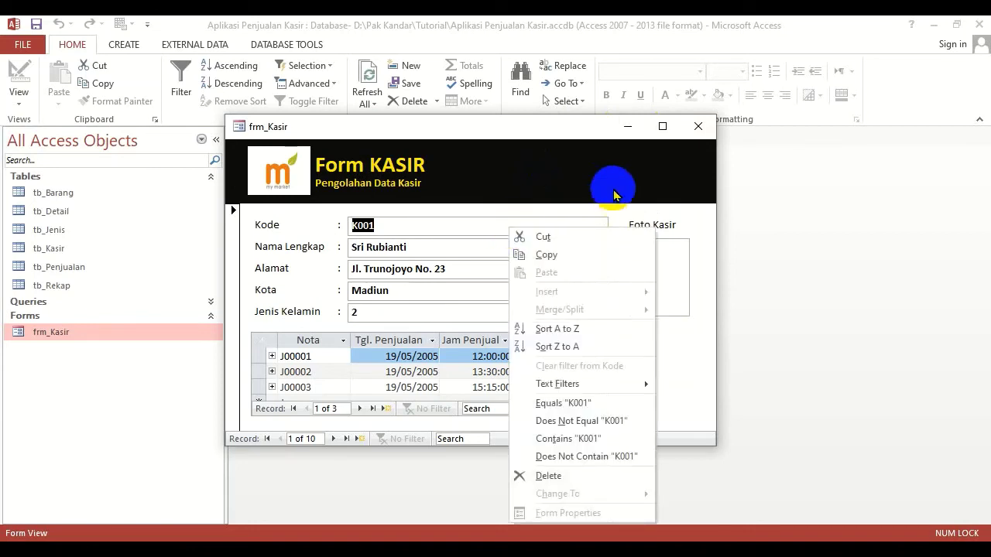
{"action": "right_click", "coordinate": [641, 184]}
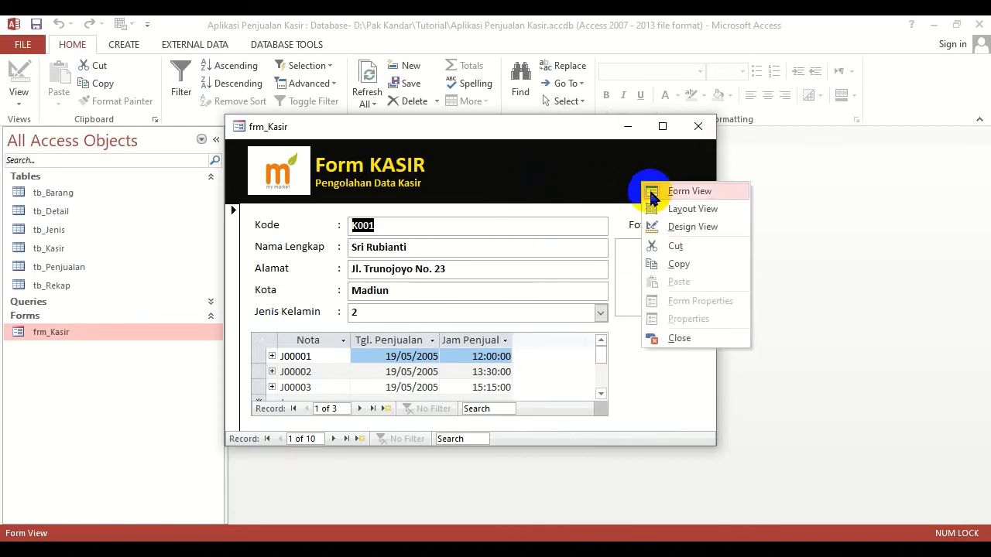
{"action": "right_click", "coordinate": [637, 171]}
{"action": "left_click", "coordinate": [699, 126]}
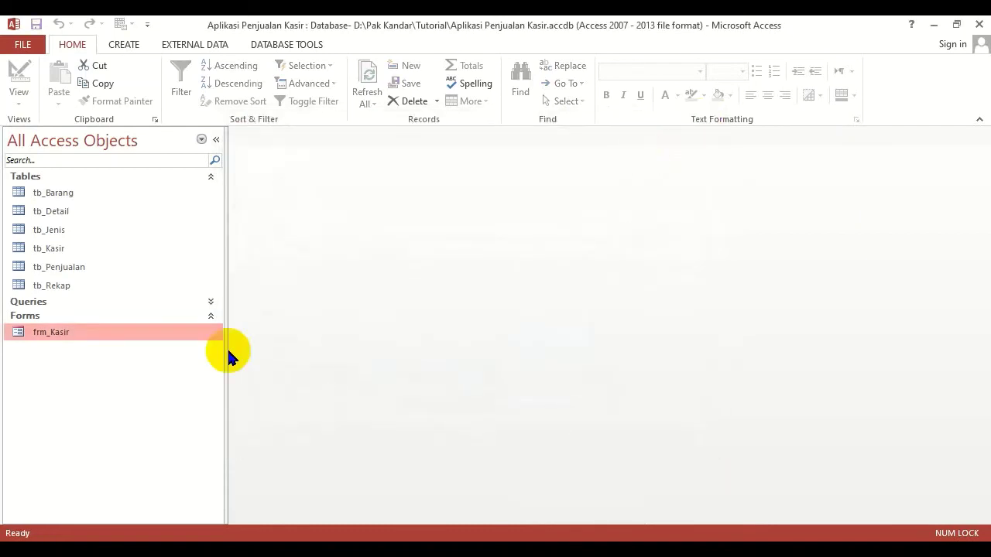
Open frm_Kasir in Design View and set the form's Record Selectors property to No
{"action": "right_click", "coordinate": [101, 332]}
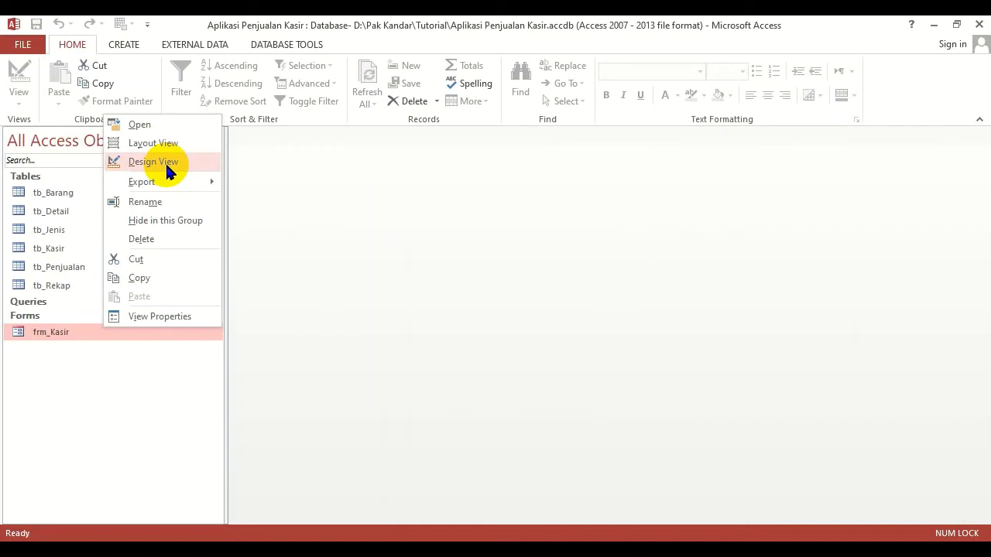
{"action": "left_click", "coordinate": [167, 170]}
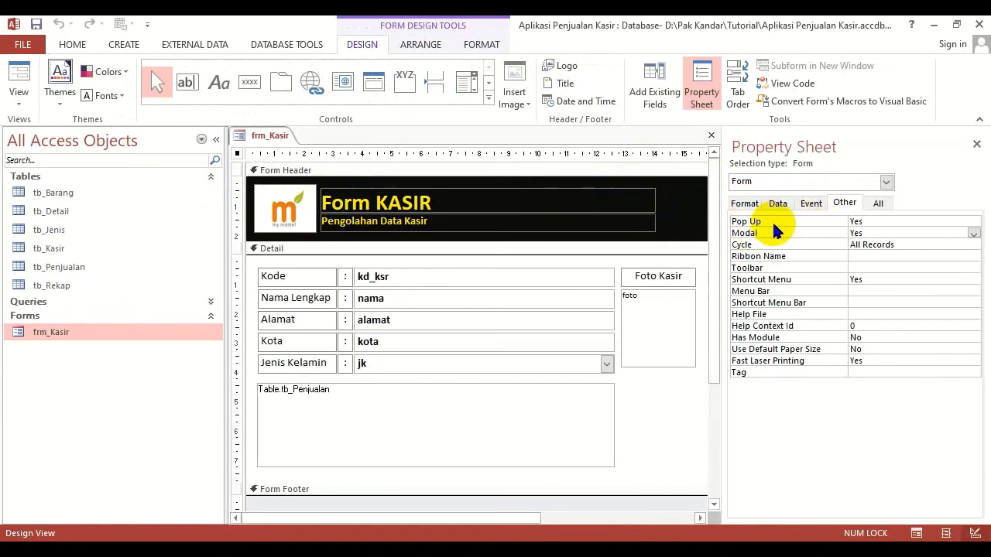
{"action": "left_click", "coordinate": [743, 204]}
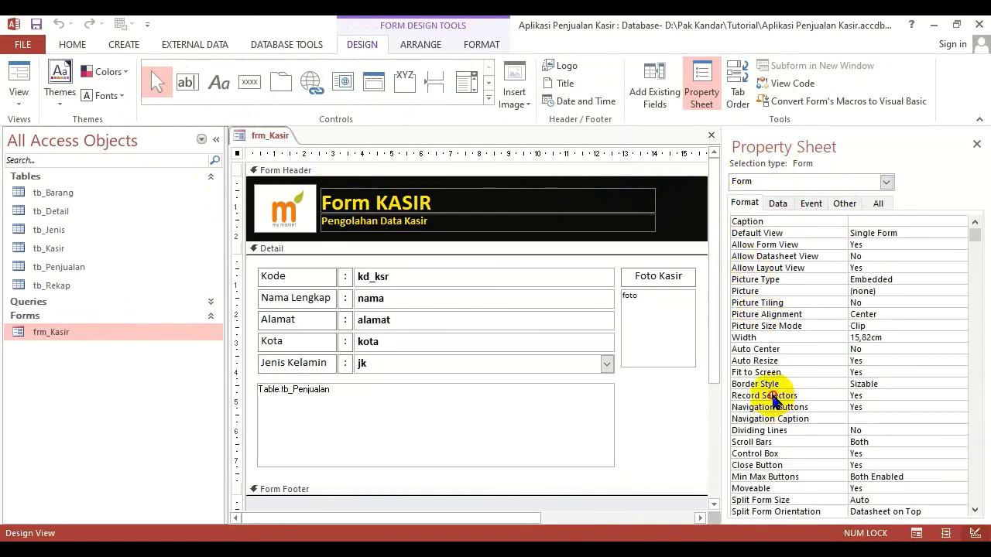
{"action": "left_click", "coordinate": [777, 401]}
{"action": "left_click", "coordinate": [960, 396]}
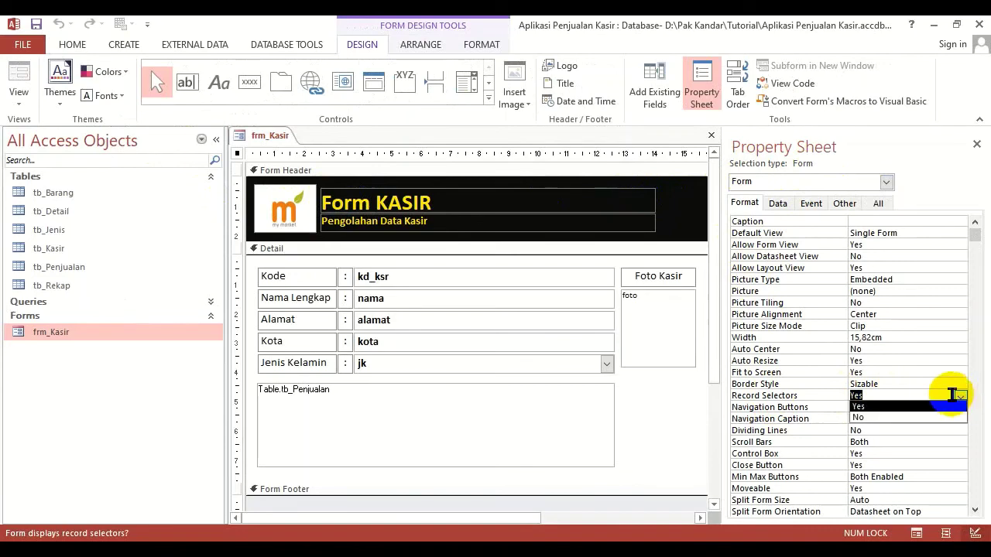
{"action": "left_click", "coordinate": [863, 417]}
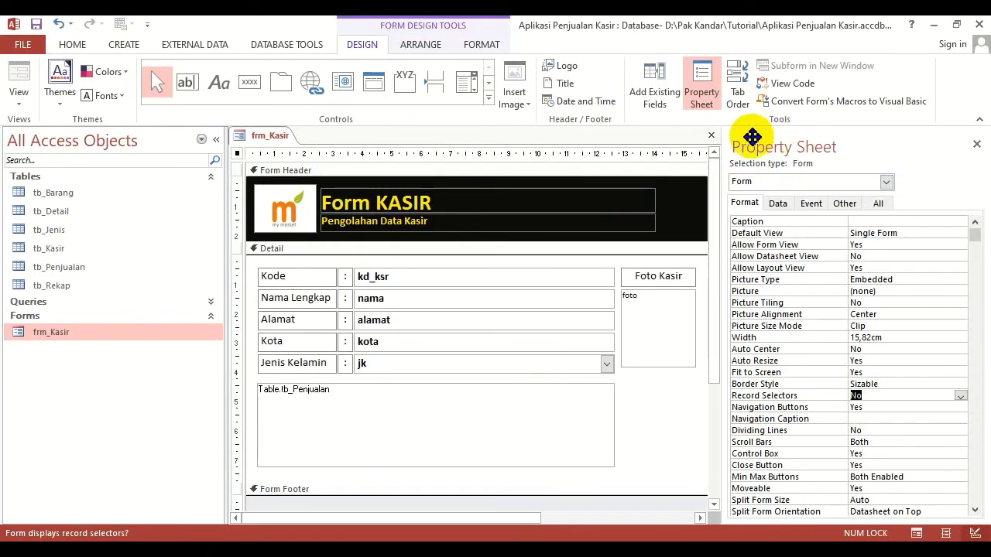
Save and close the form design, and reopen frm_Kasir to look through the sales rows in its subform
{"action": "left_click", "coordinate": [711, 135]}
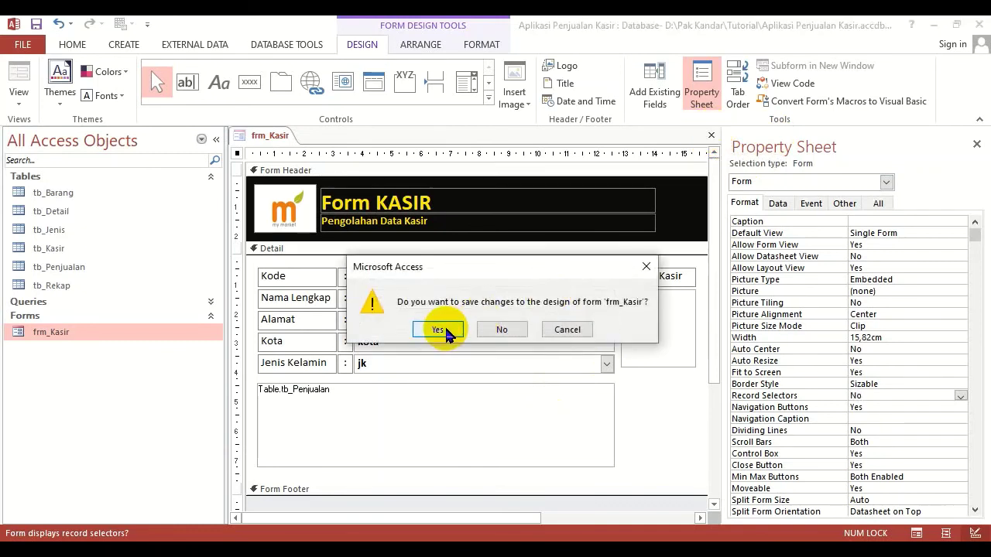
{"action": "left_click", "coordinate": [446, 333]}
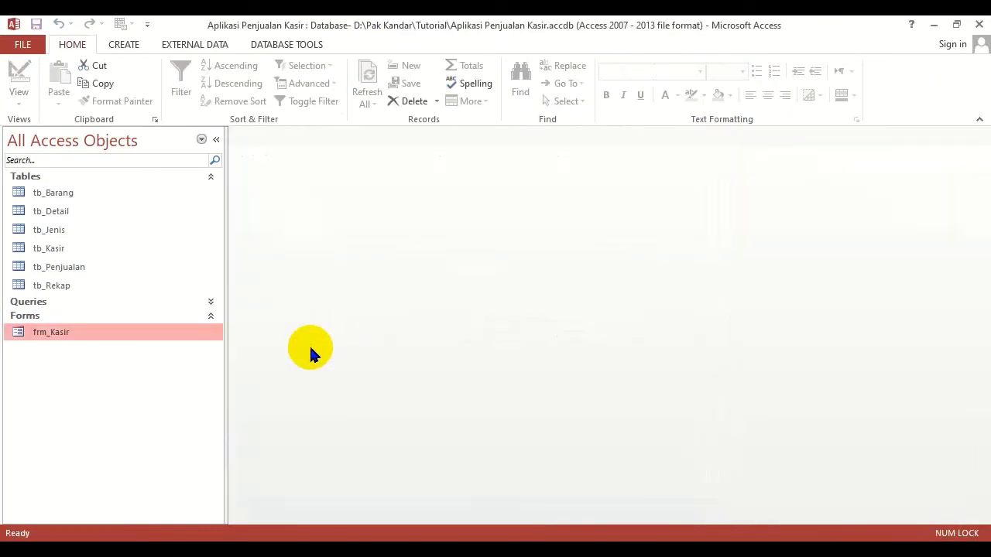
{"action": "double_click", "coordinate": [51, 332]}
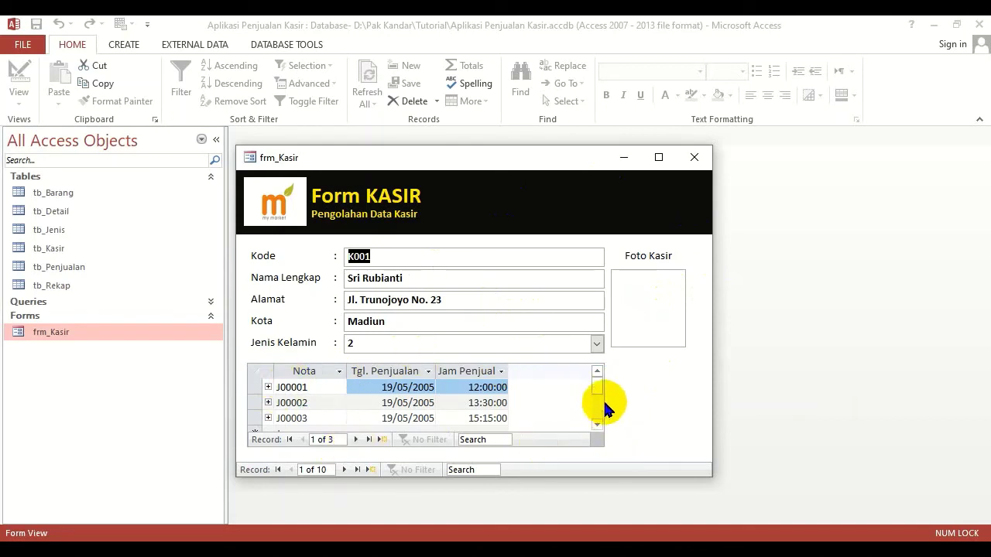
{"action": "left_click", "coordinate": [597, 425]}
{"action": "left_click", "coordinate": [596, 425]}
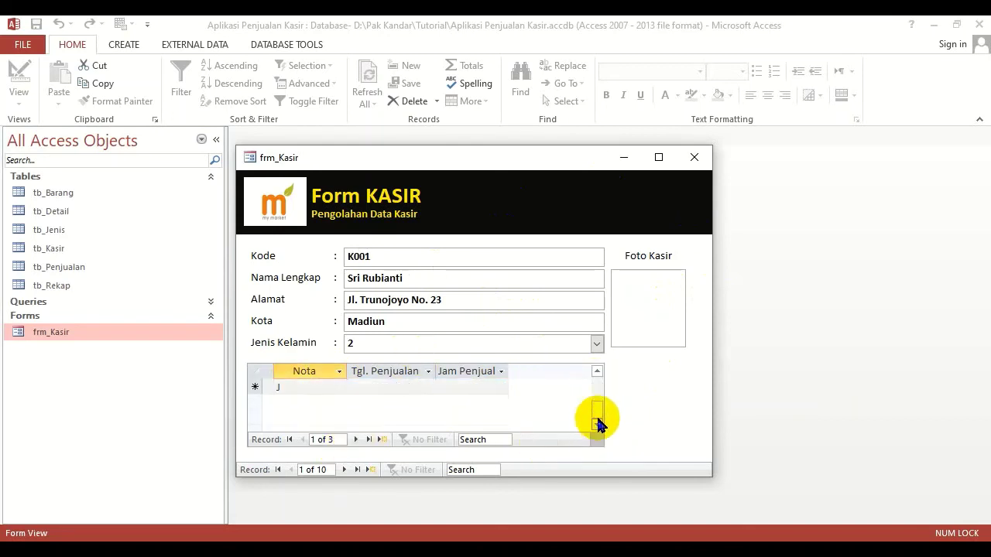
{"action": "left_click_drag", "start_coordinate": [596, 408], "coordinate": [597, 369]}
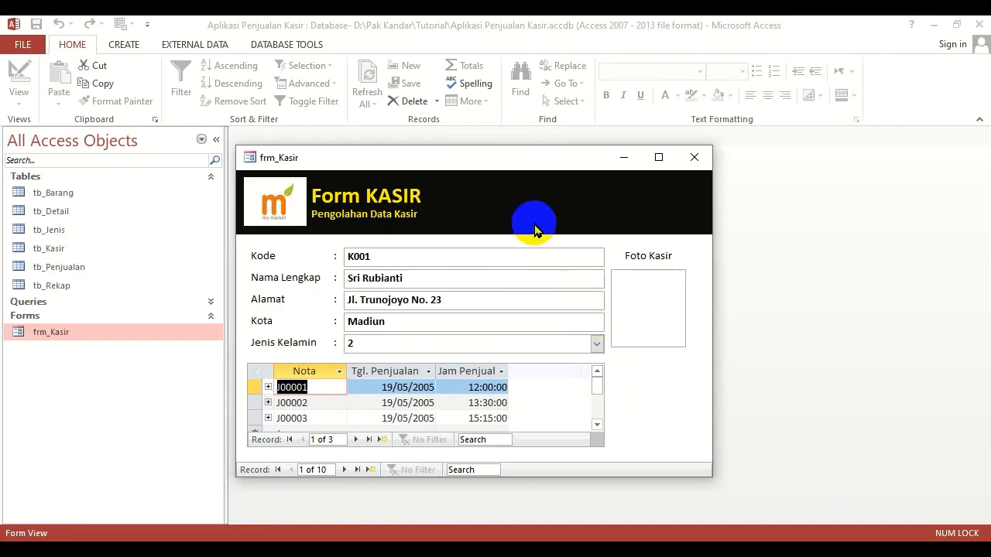
Switch frm_Kasir to Design View and set the form's Scroll Bars property to Neither
{"action": "right_click", "coordinate": [470, 208]}
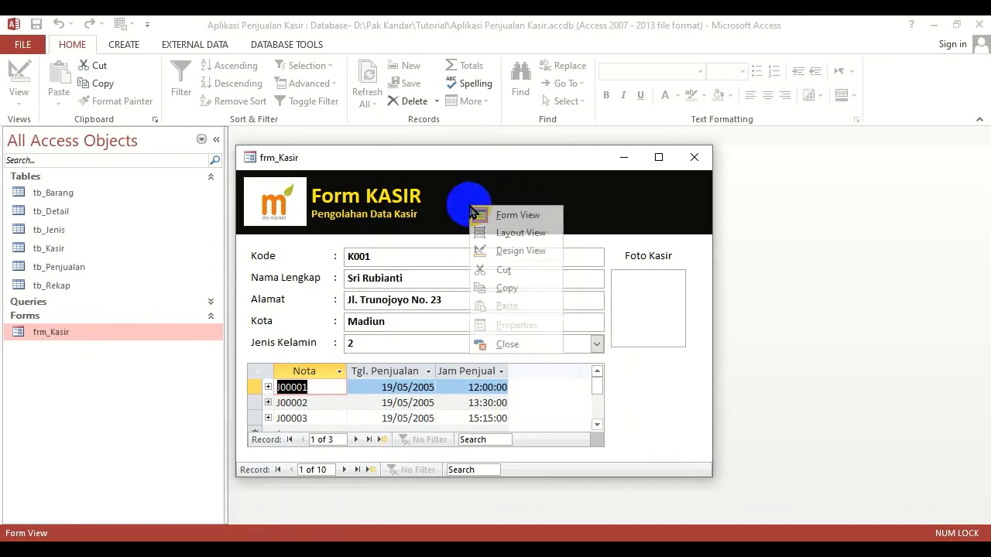
{"action": "left_click", "coordinate": [540, 258]}
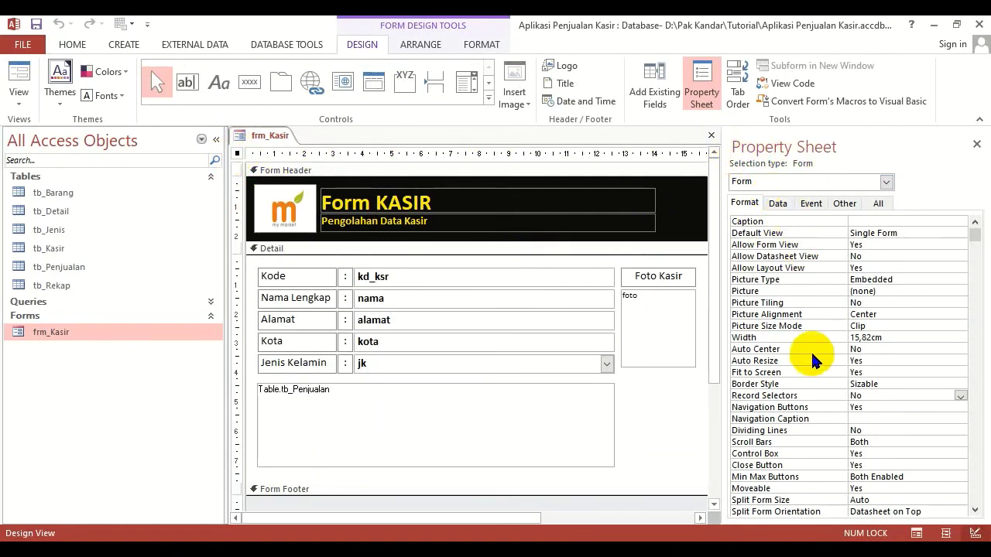
{"action": "left_click", "coordinate": [766, 398]}
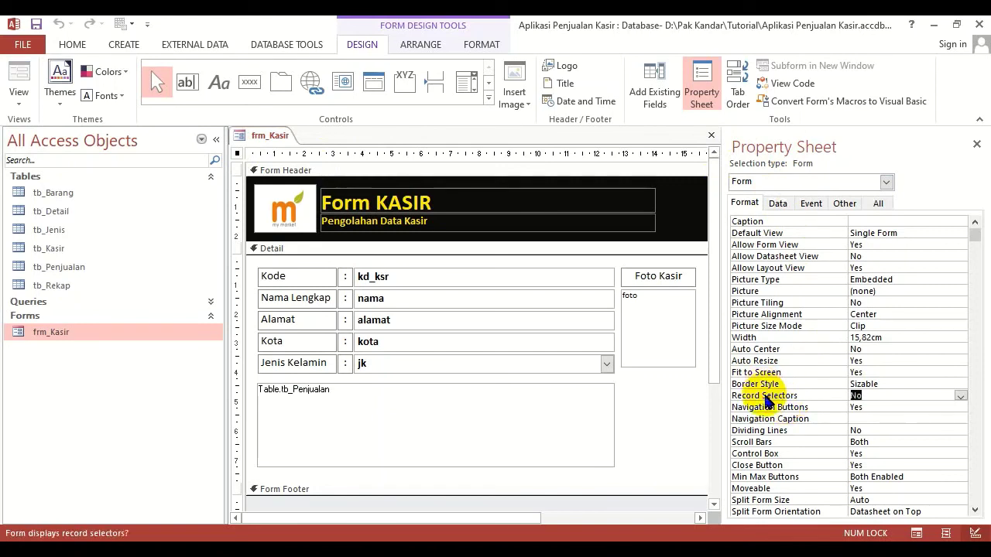
{"action": "left_click", "coordinate": [765, 443]}
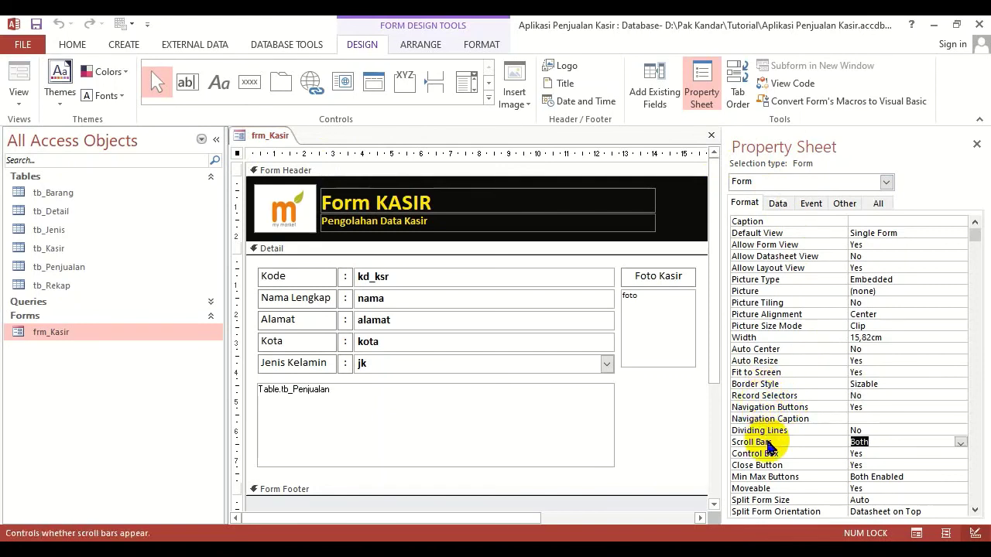
{"action": "left_click", "coordinate": [959, 442]}
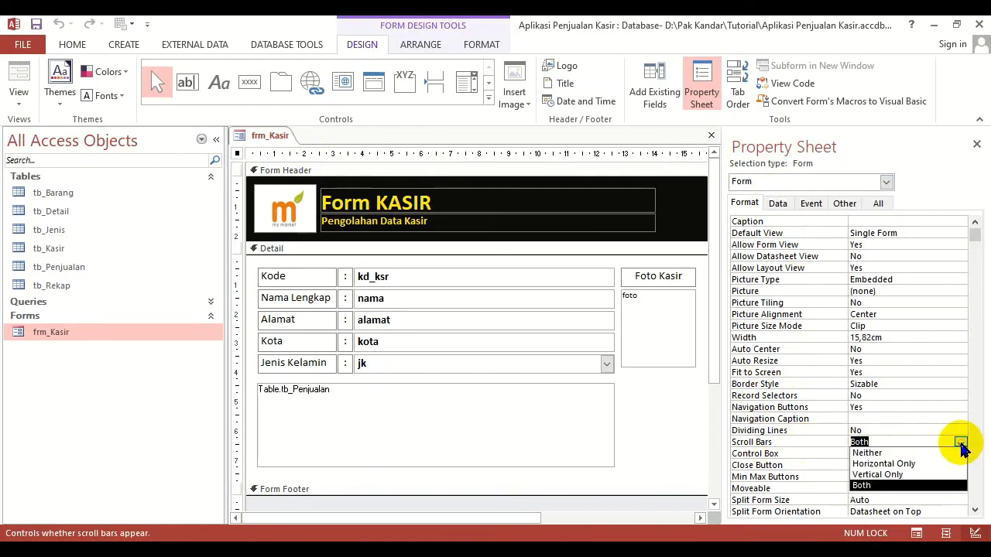
{"action": "left_click", "coordinate": [886, 454]}
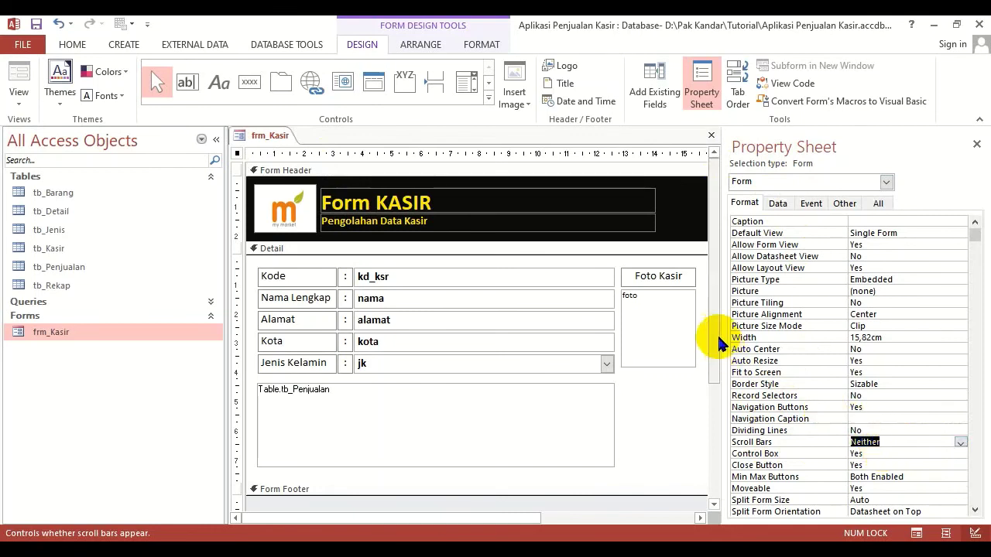
Save and close frm_Kasir, preview it as a pop-up, and return to Design View
{"action": "left_click", "coordinate": [711, 136]}
{"action": "left_click", "coordinate": [441, 331]}
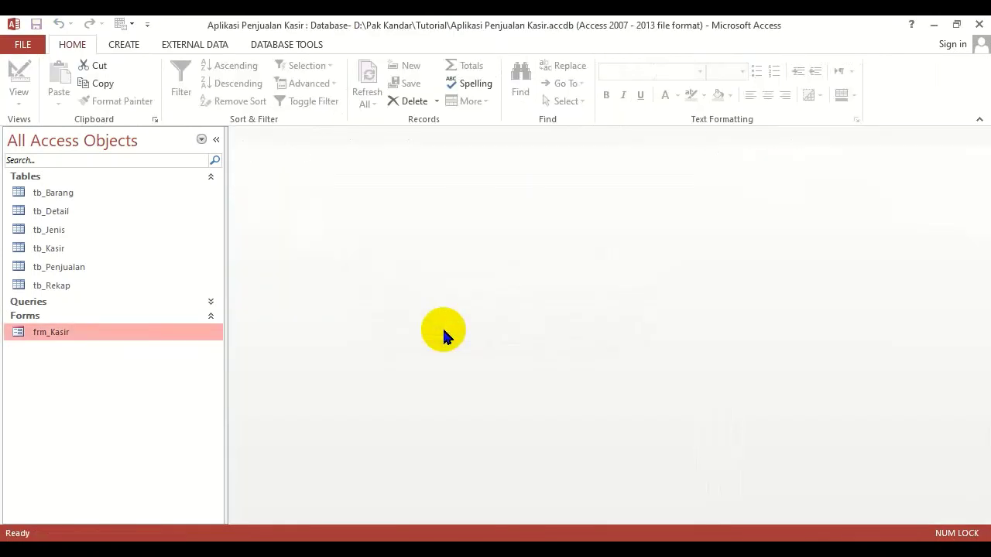
{"action": "double_click", "coordinate": [85, 331]}
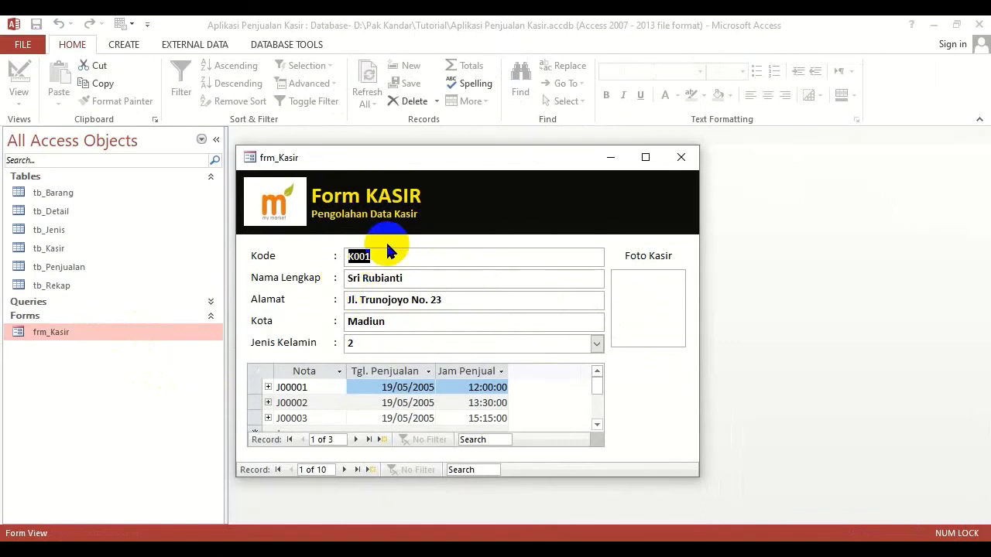
{"action": "right_click", "coordinate": [534, 188]}
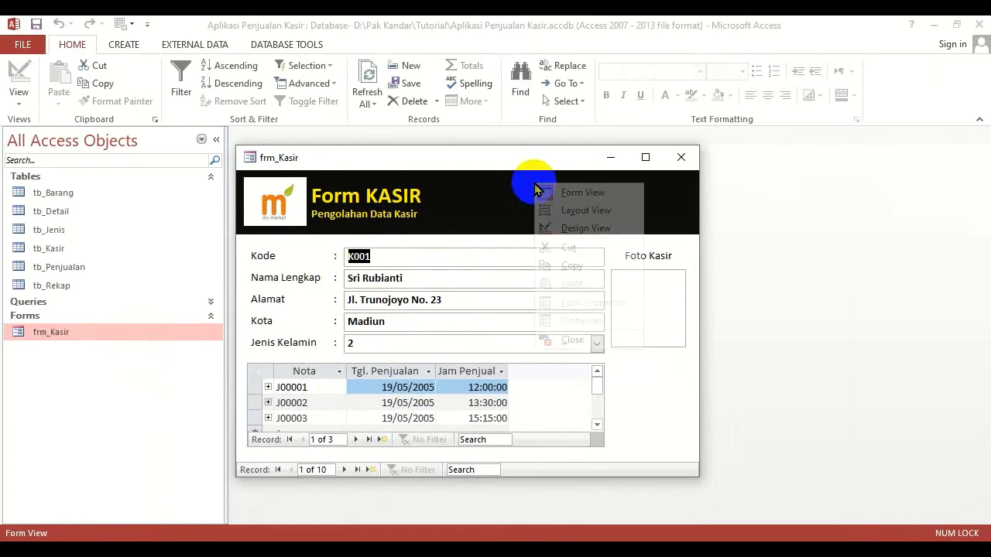
{"action": "left_click", "coordinate": [570, 229]}
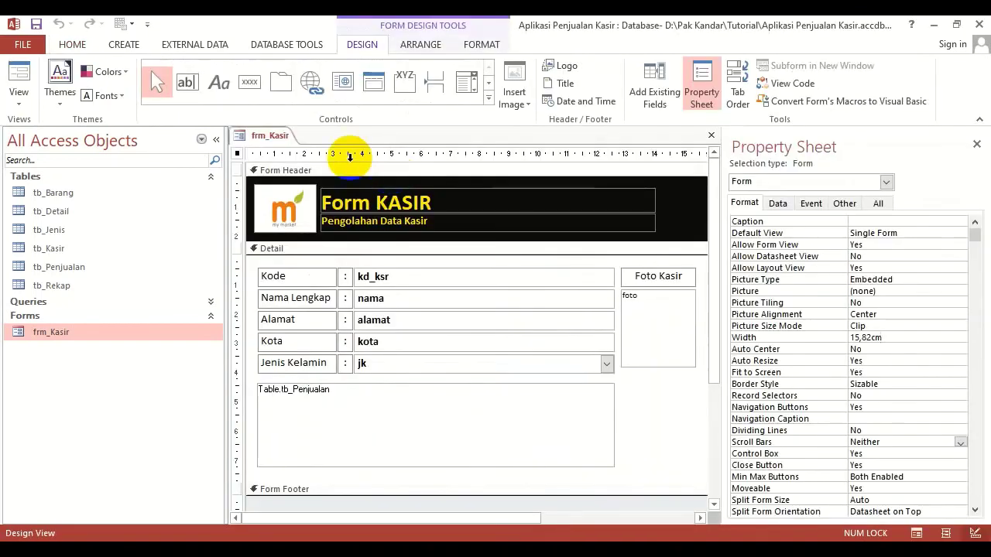
Set the form's Auto Center property to Yes, and save and close the form design
{"action": "left_click", "coordinate": [789, 351]}
{"action": "double_click", "coordinate": [882, 349]}
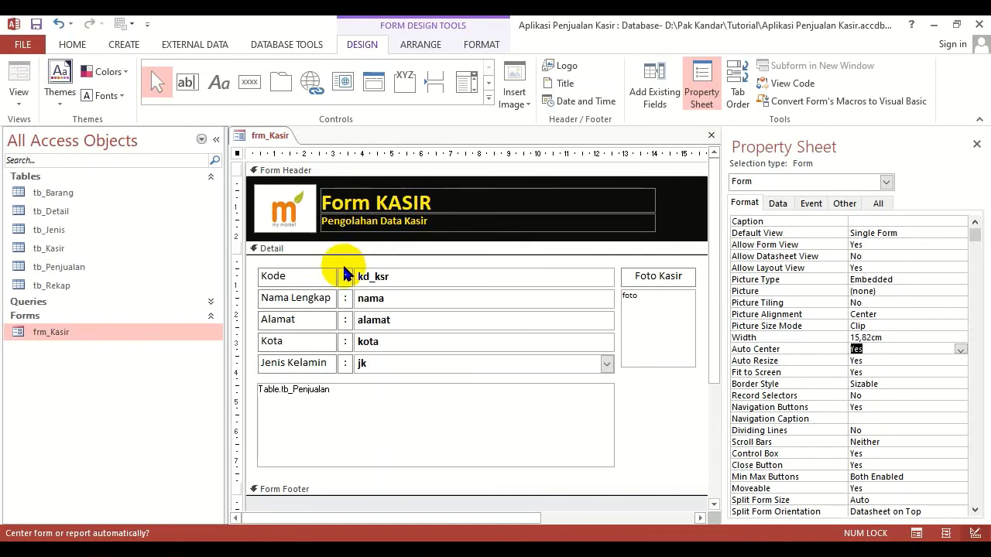
{"action": "left_click", "coordinate": [710, 136]}
{"action": "left_click", "coordinate": [435, 328]}
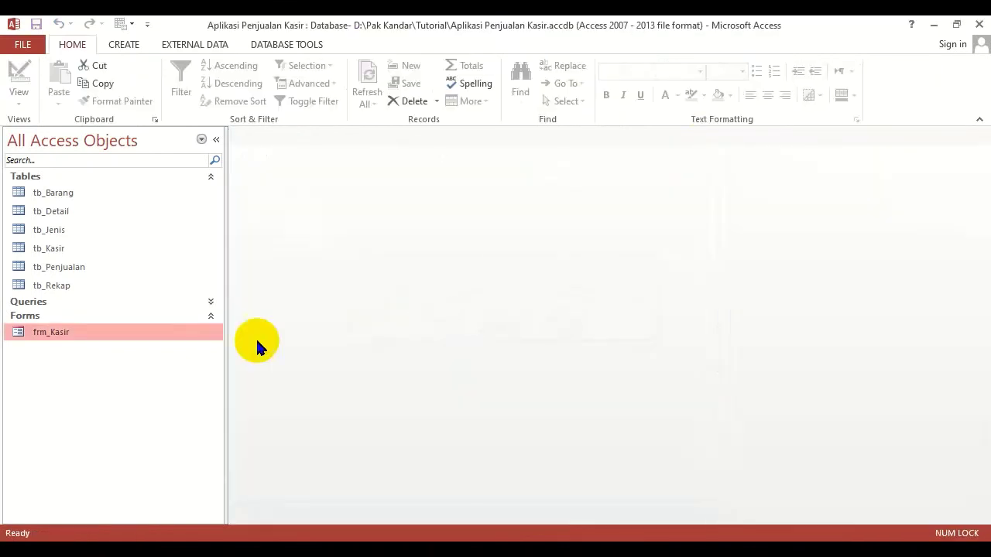
Open and close frm_Kasir several times to check where its pop-up window appears on screen
{"action": "double_click", "coordinate": [120, 334]}
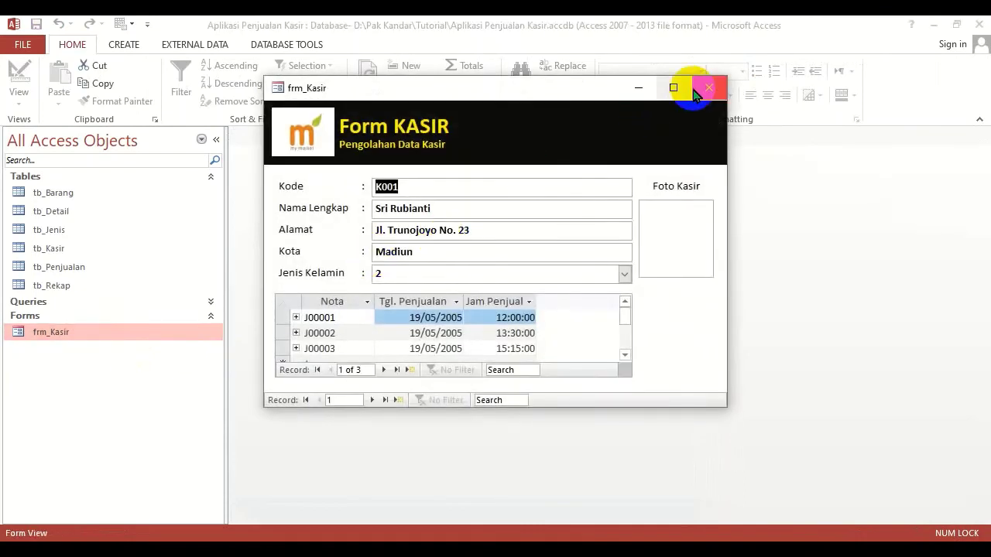
{"action": "left_click", "coordinate": [694, 90]}
{"action": "double_click", "coordinate": [184, 331]}
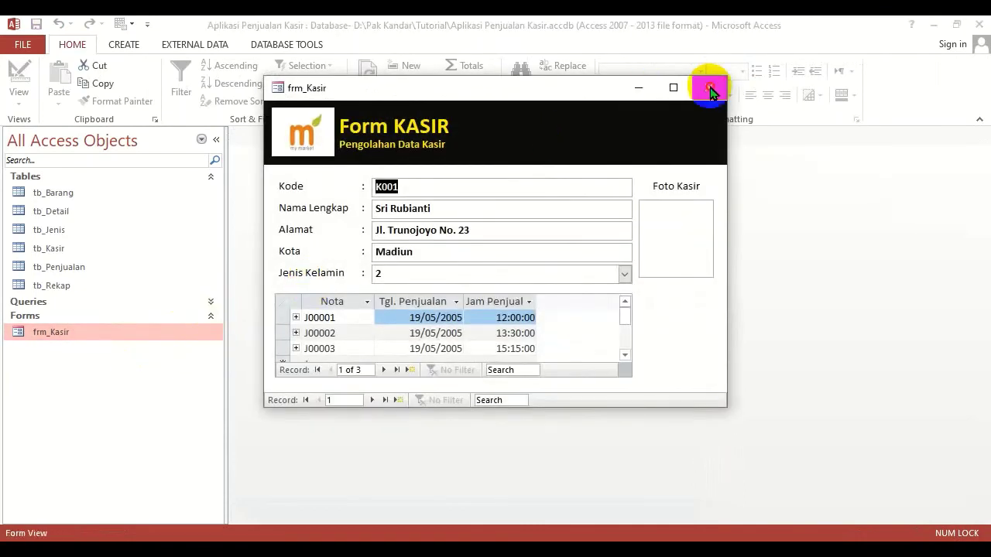
{"action": "left_click", "coordinate": [710, 89]}
{"action": "double_click", "coordinate": [174, 331]}
{"action": "left_click", "coordinate": [707, 89]}
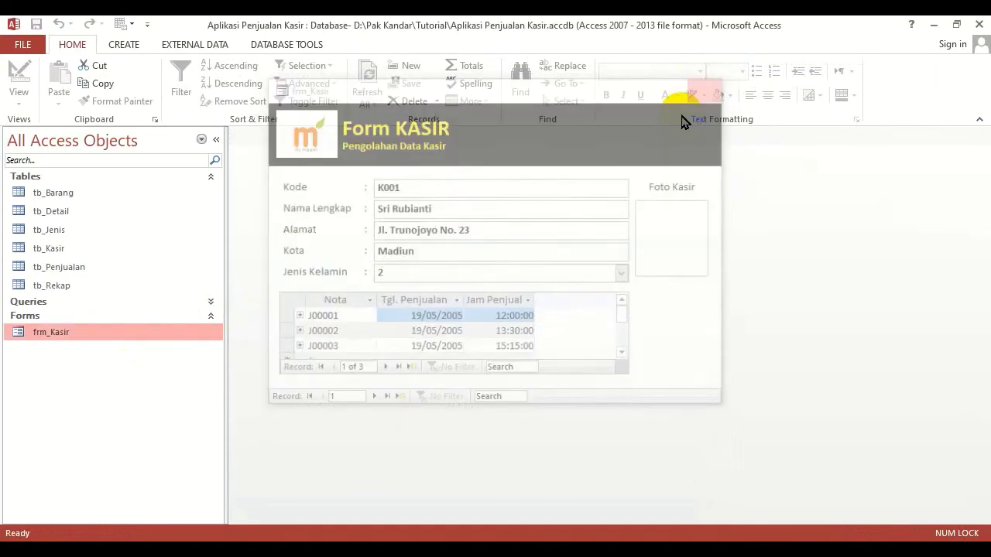
Reopen frm_Kasir and test whether its pop-up window can be resized wider, taller and narrower
{"action": "double_click", "coordinate": [193, 331]}
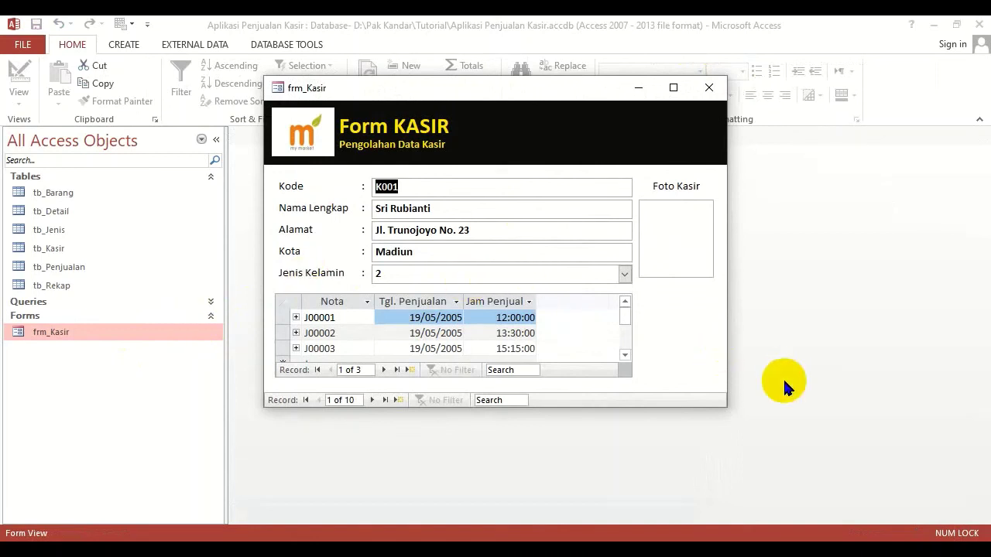
{"action": "left_click_drag", "start_coordinate": [725, 413], "coordinate": [851, 407]}
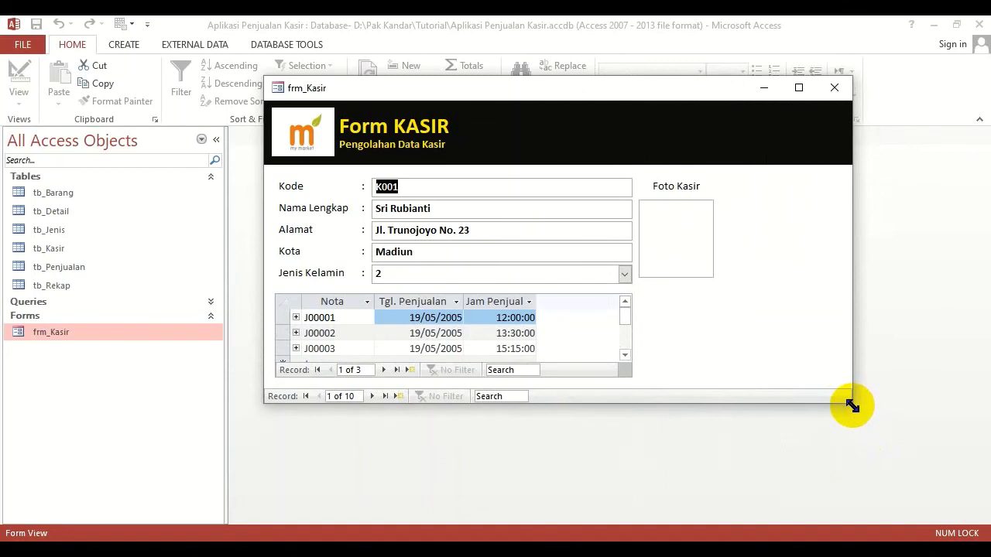
{"action": "left_click_drag", "start_coordinate": [851, 406], "coordinate": [729, 439]}
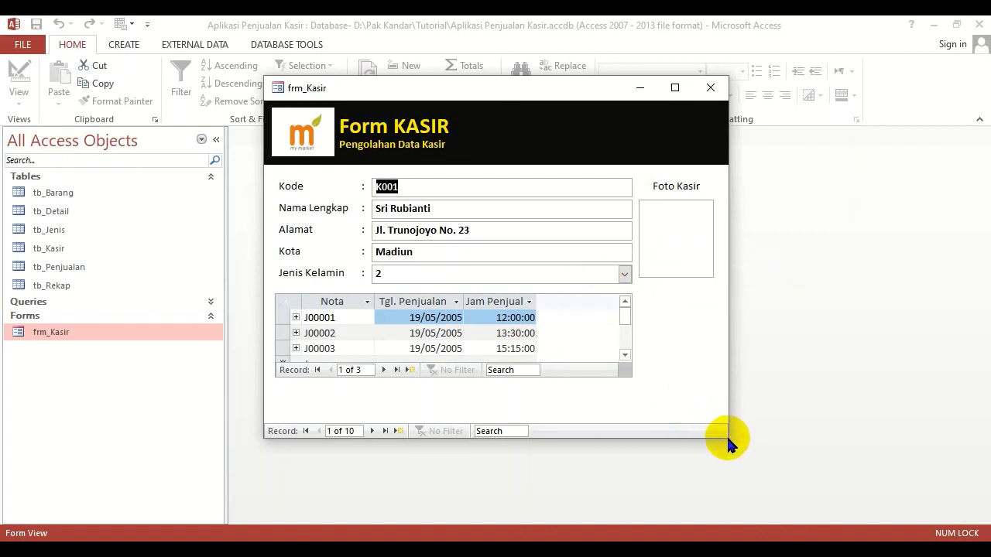
{"action": "left_click_drag", "start_coordinate": [728, 440], "coordinate": [714, 424]}
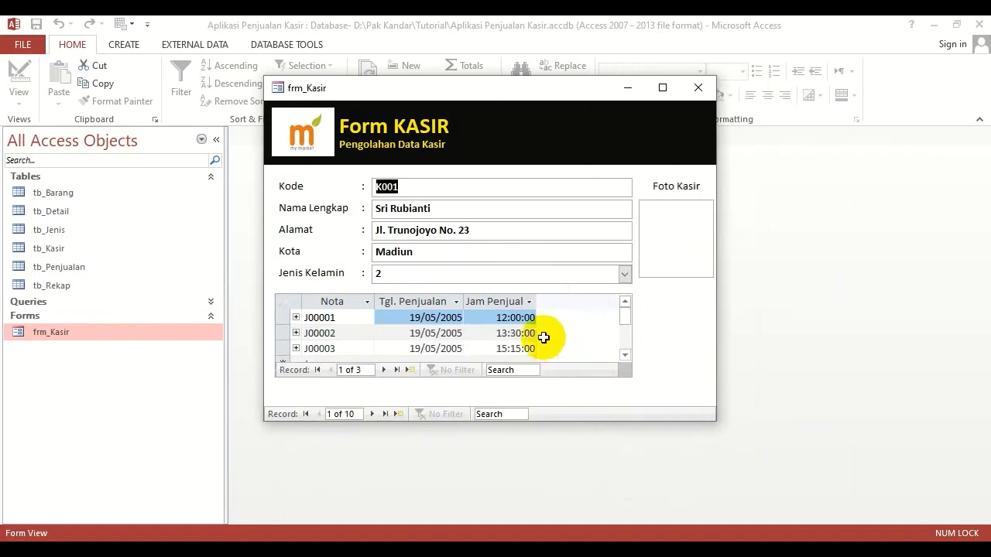
Switch frm_Kasir to Design View and set the form's Border Style property to Dialog
{"action": "right_click", "coordinate": [517, 118]}
{"action": "left_click", "coordinate": [549, 163]}
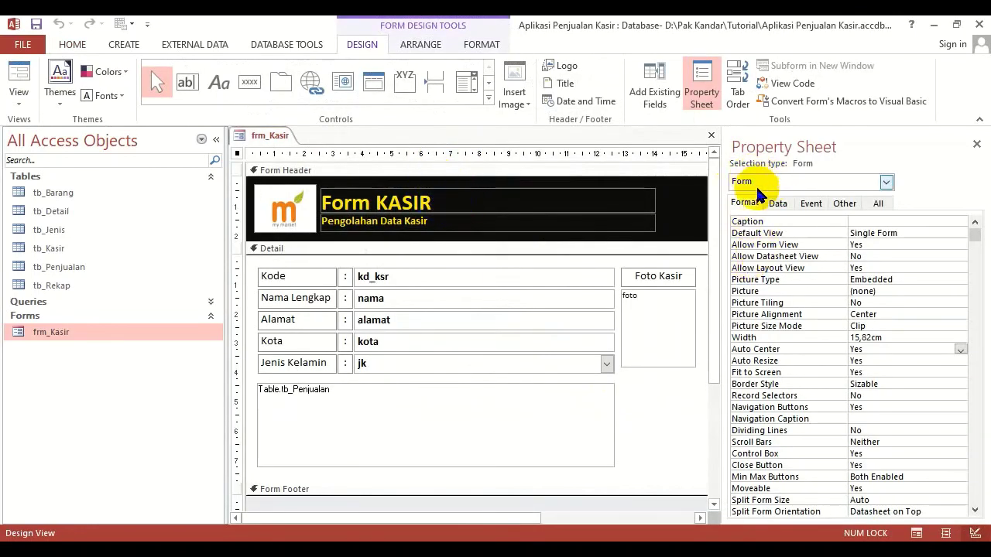
{"action": "left_click", "coordinate": [787, 384]}
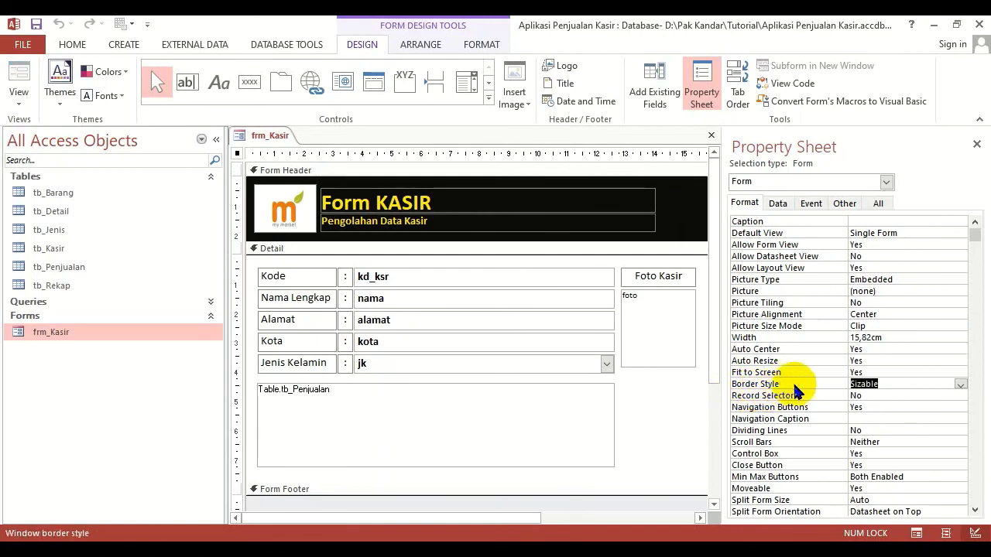
{"action": "left_click", "coordinate": [959, 386]}
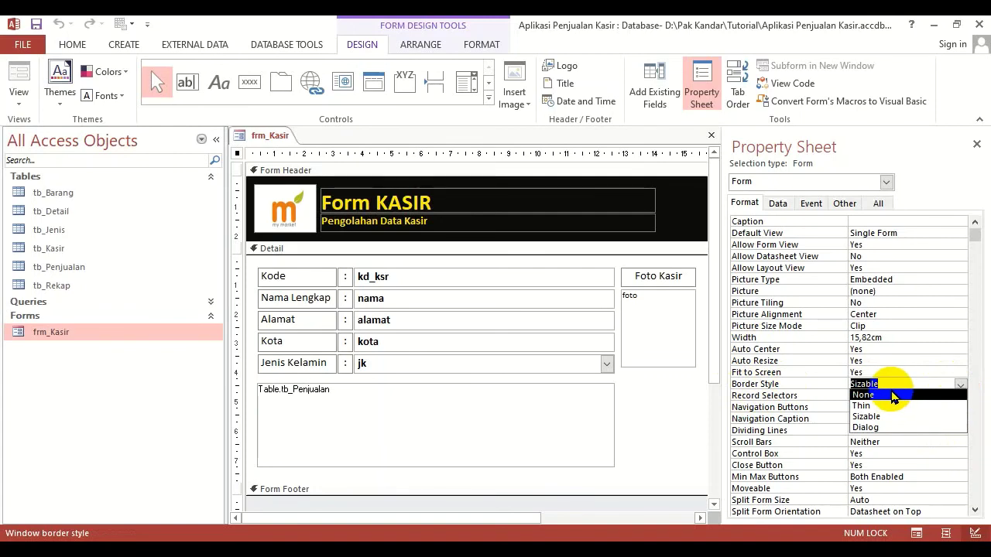
{"action": "left_click", "coordinate": [866, 427]}
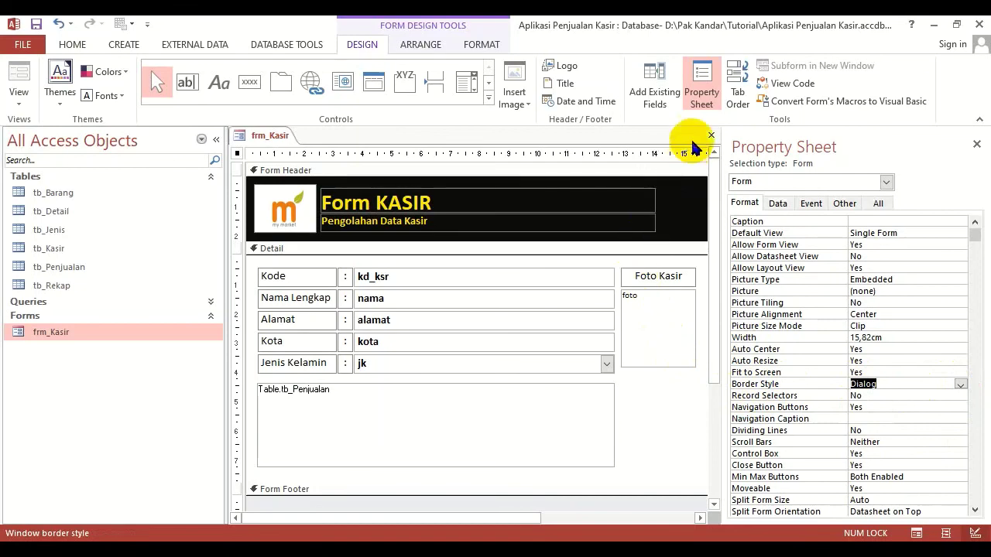
Save and close the form design, and reopen frm_Kasir to check its dialog border
{"action": "left_click", "coordinate": [711, 136]}
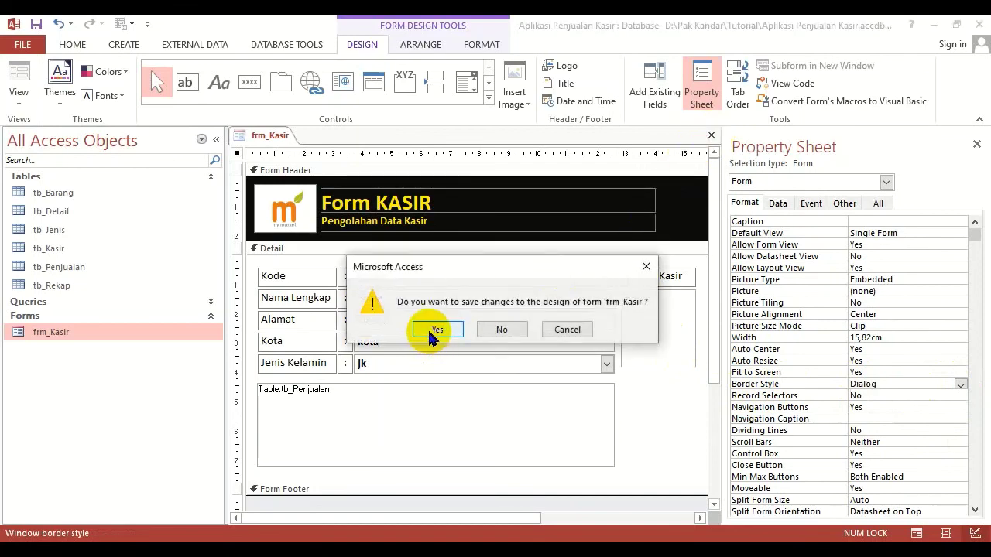
{"action": "left_click", "coordinate": [436, 330]}
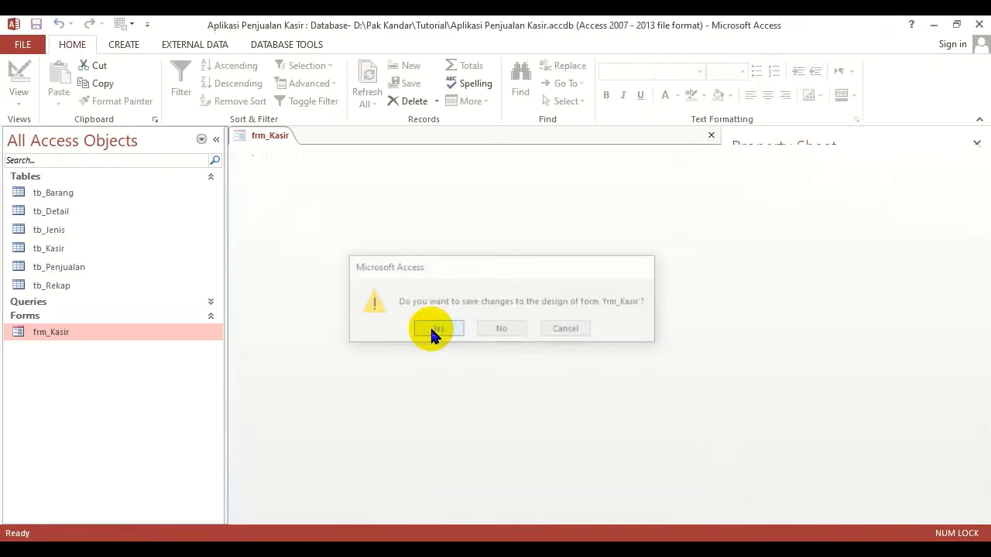
{"action": "double_click", "coordinate": [116, 339]}
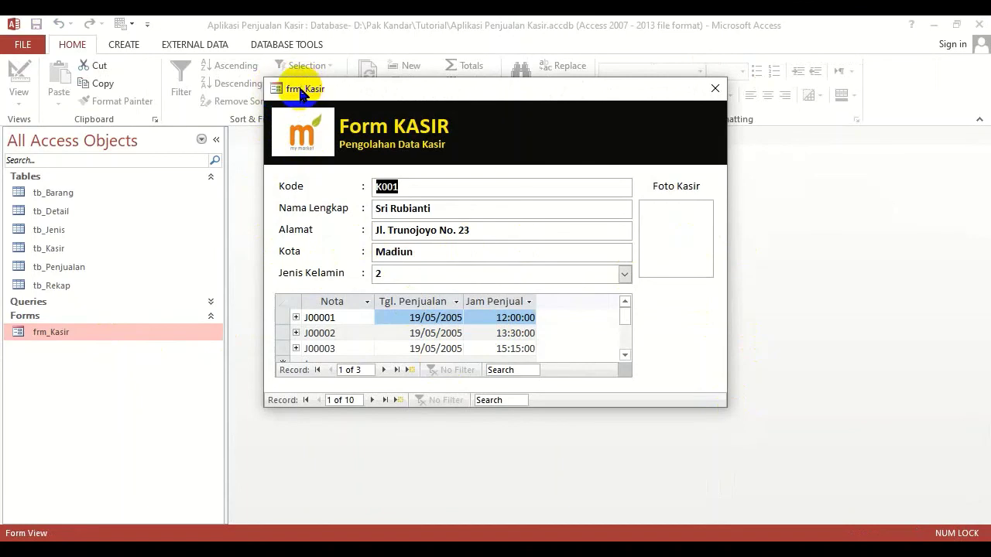
Switch frm_Kasir to Design View and set the form's Caption to "Aplikasi Penjualan Kasir | Software By : tungslup-IT"
{"action": "right_click", "coordinate": [551, 138]}
{"action": "left_click", "coordinate": [582, 178]}
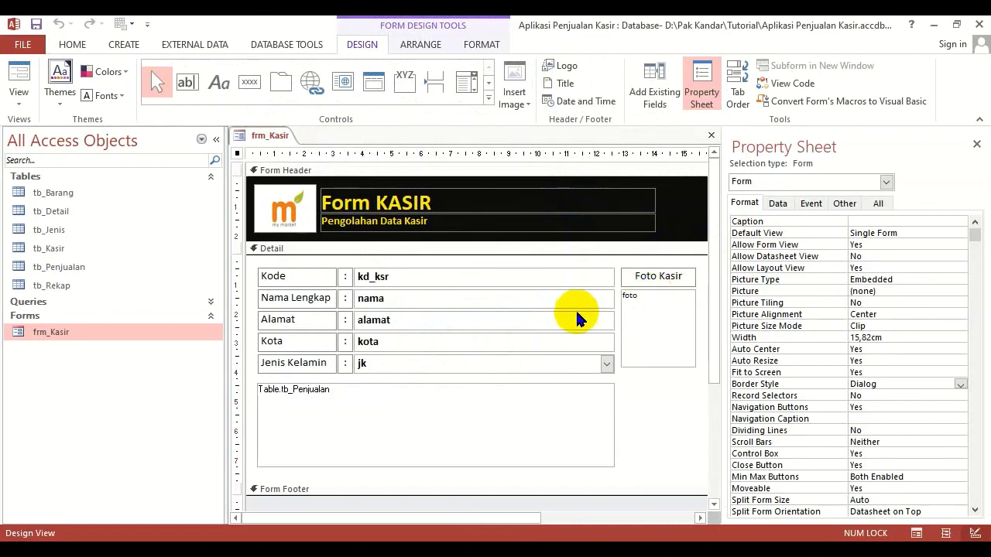
{"action": "left_click", "coordinate": [859, 222]}
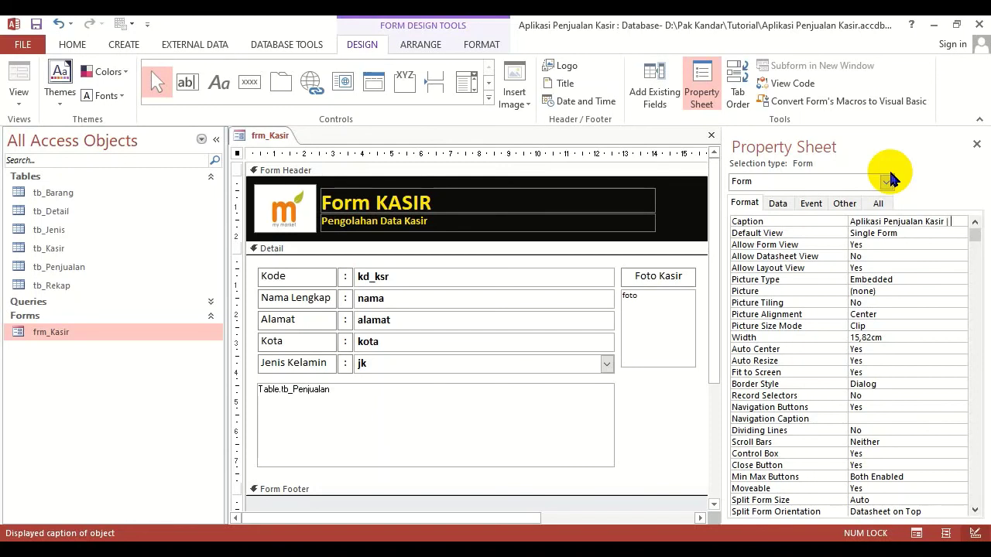
{"action": "type", "text": "Software"}
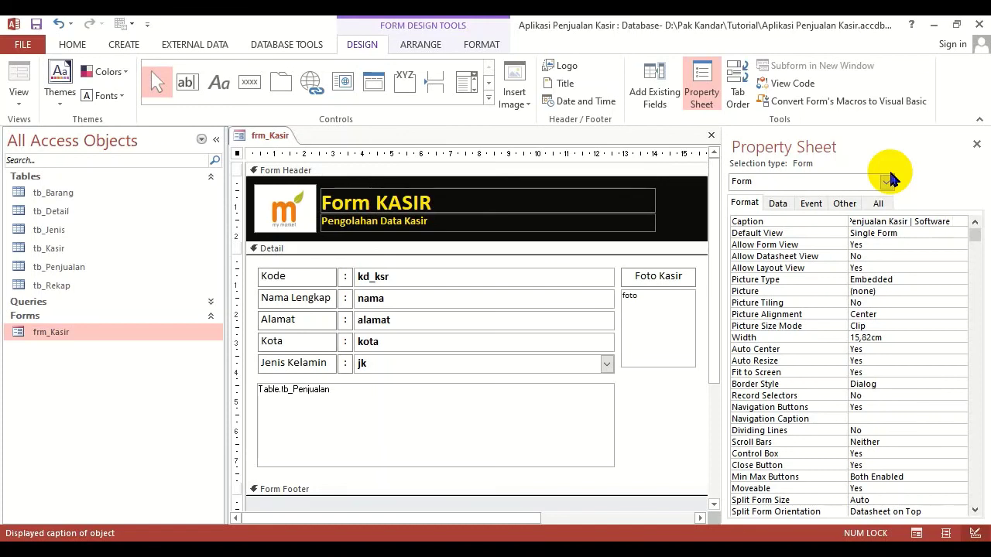
{"action": "type", "text": " By : tung"}
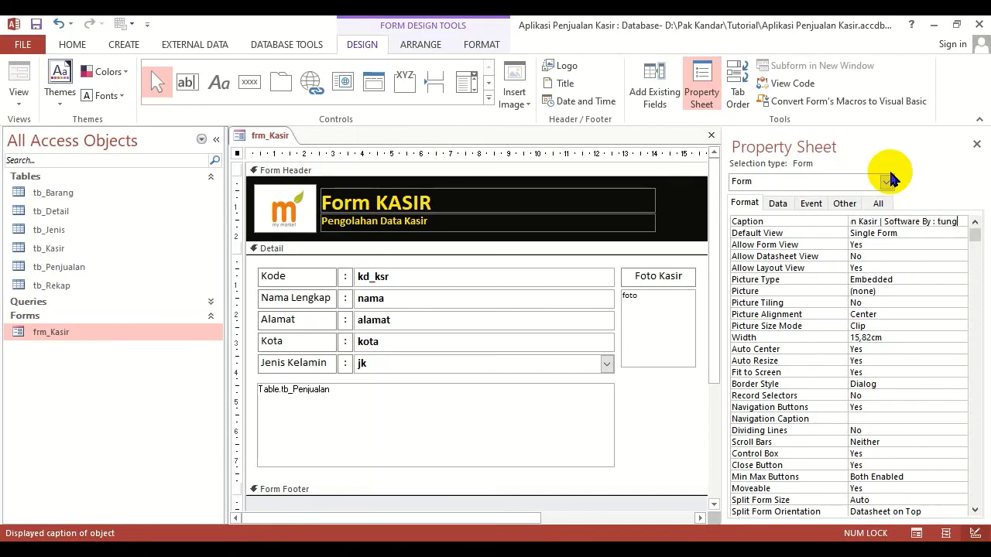
{"action": "type", "text": "slup-IT"}
{"action": "key", "text": "Return"}
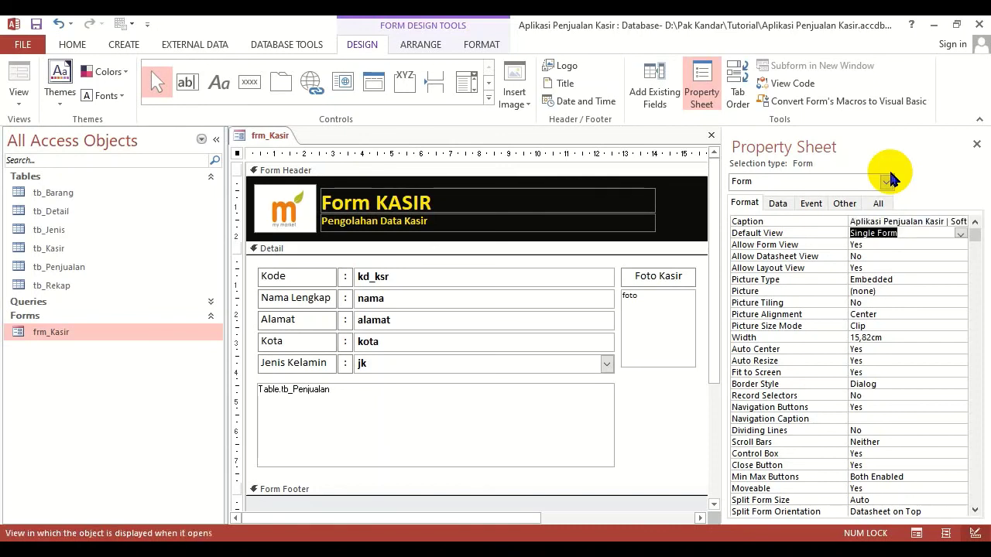
Save and close the form design, and reopen frm_Kasir to check its title bar caption
{"action": "left_click", "coordinate": [712, 140]}
{"action": "left_click", "coordinate": [435, 328]}
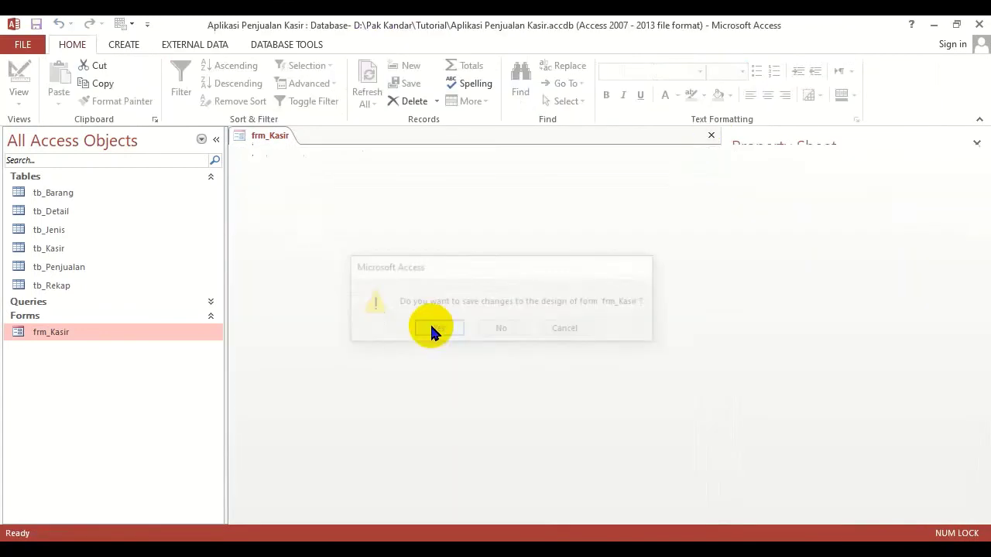
{"action": "double_click", "coordinate": [184, 332]}
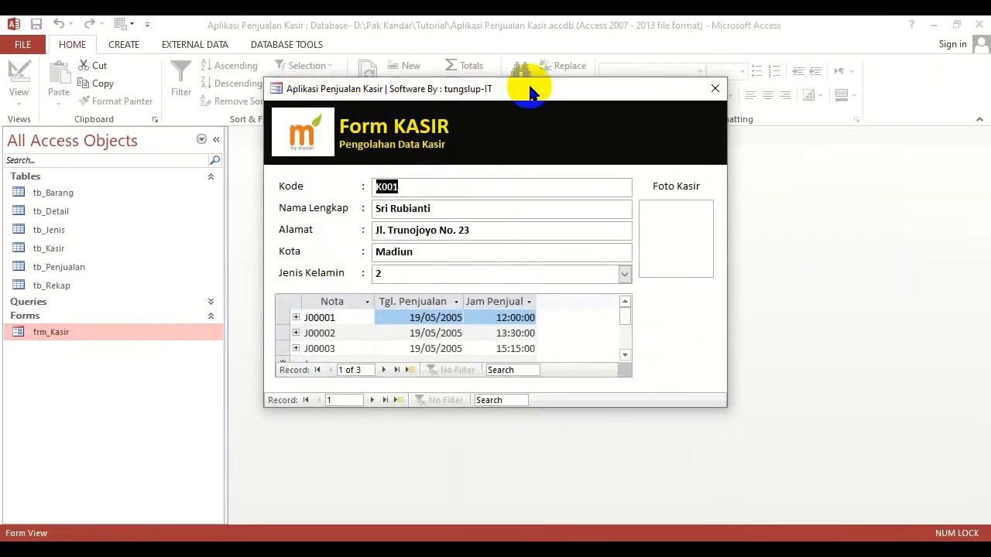